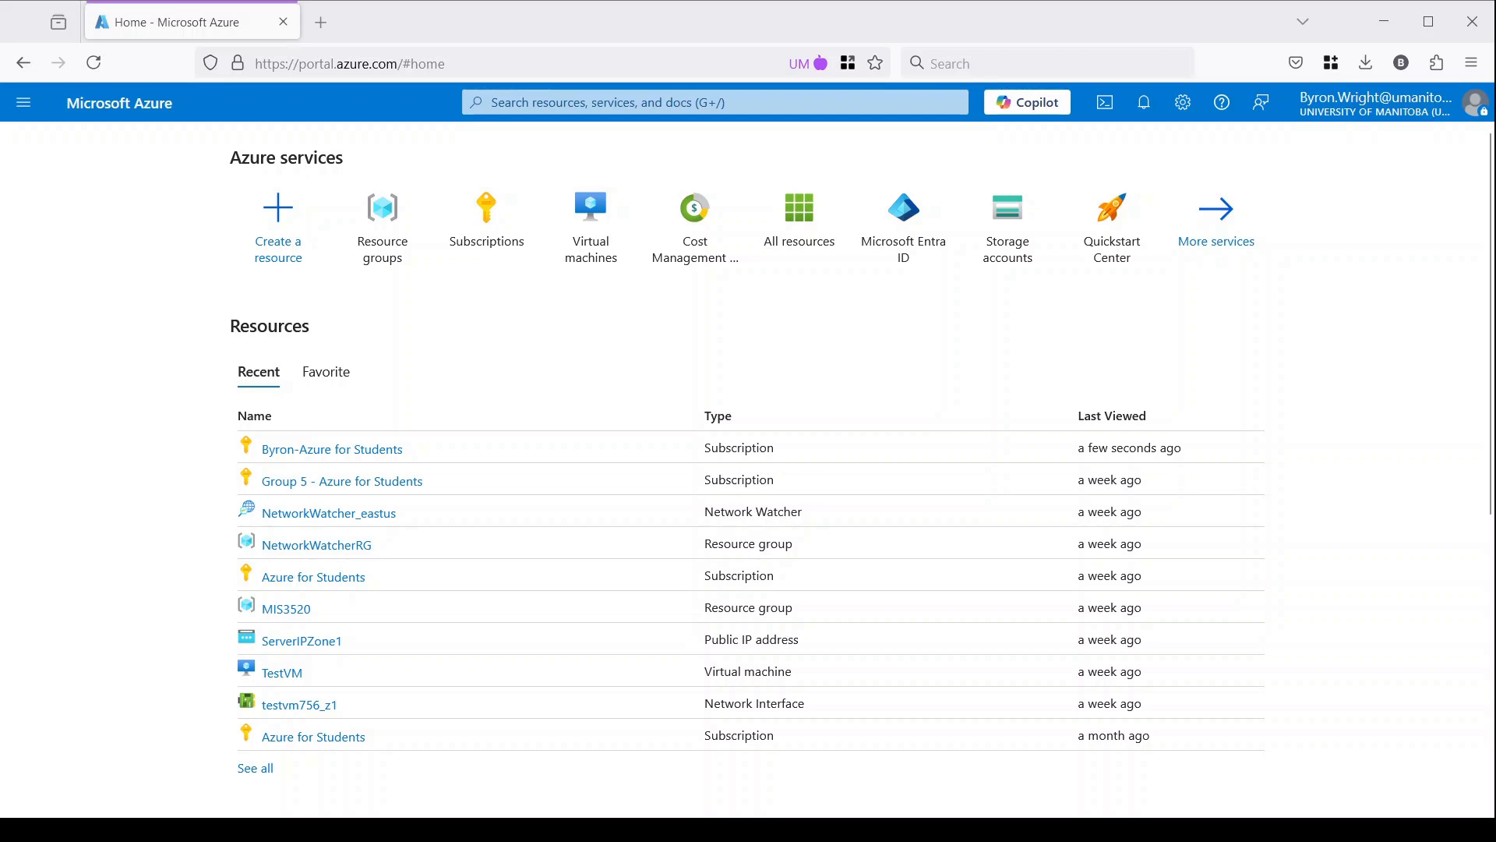
- Start creating a new virtual machine resource from the popular Azure services
{"action": "scroll", "coordinate": [748, 467], "scroll_direction": "down", "scroll_amount": 2}
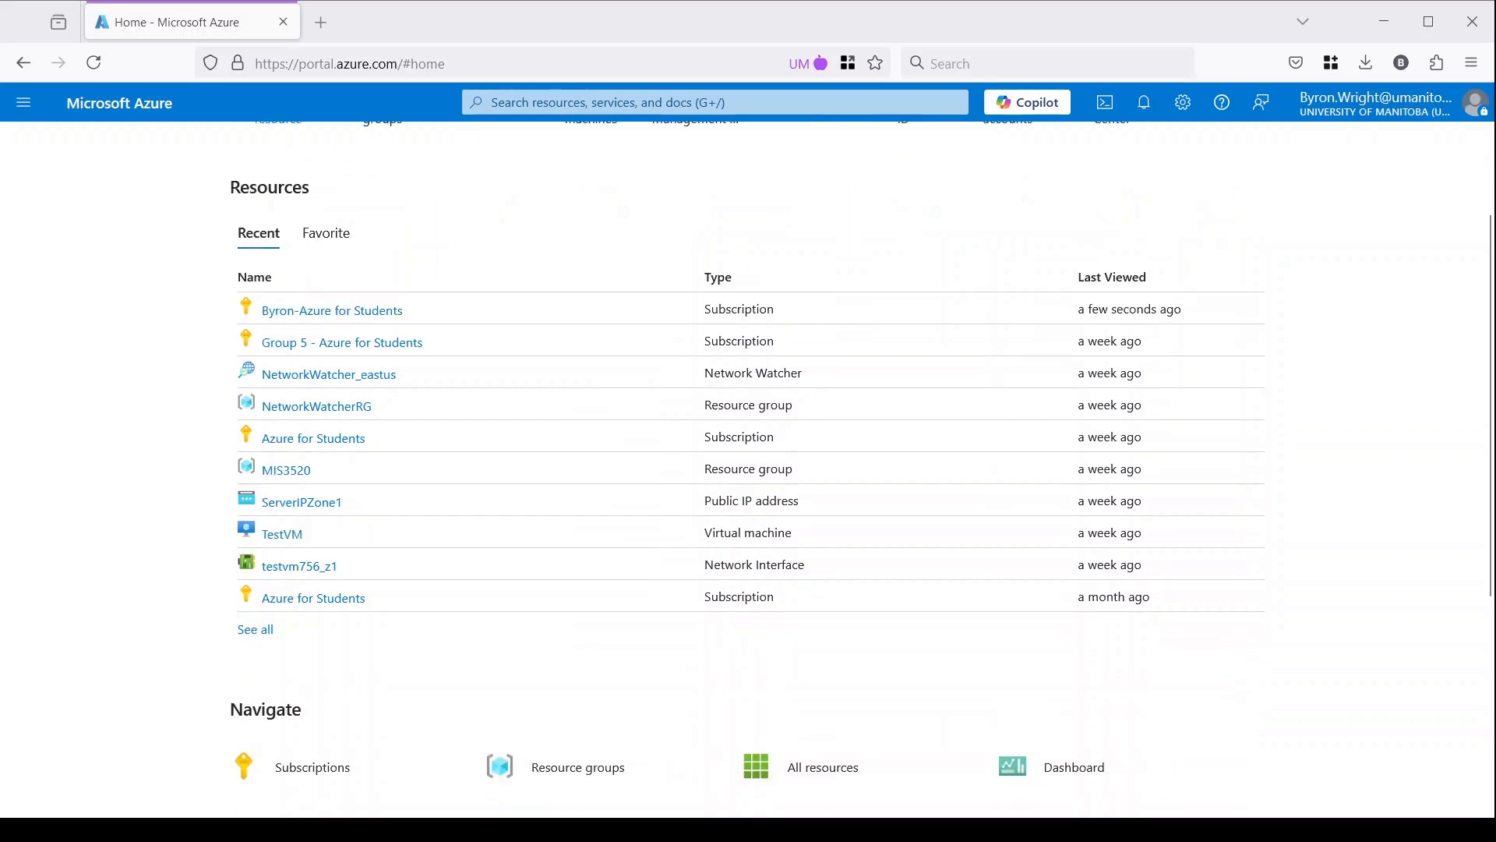
{"action": "scroll", "coordinate": [1091, 496], "scroll_direction": "down", "scroll_amount": 4}
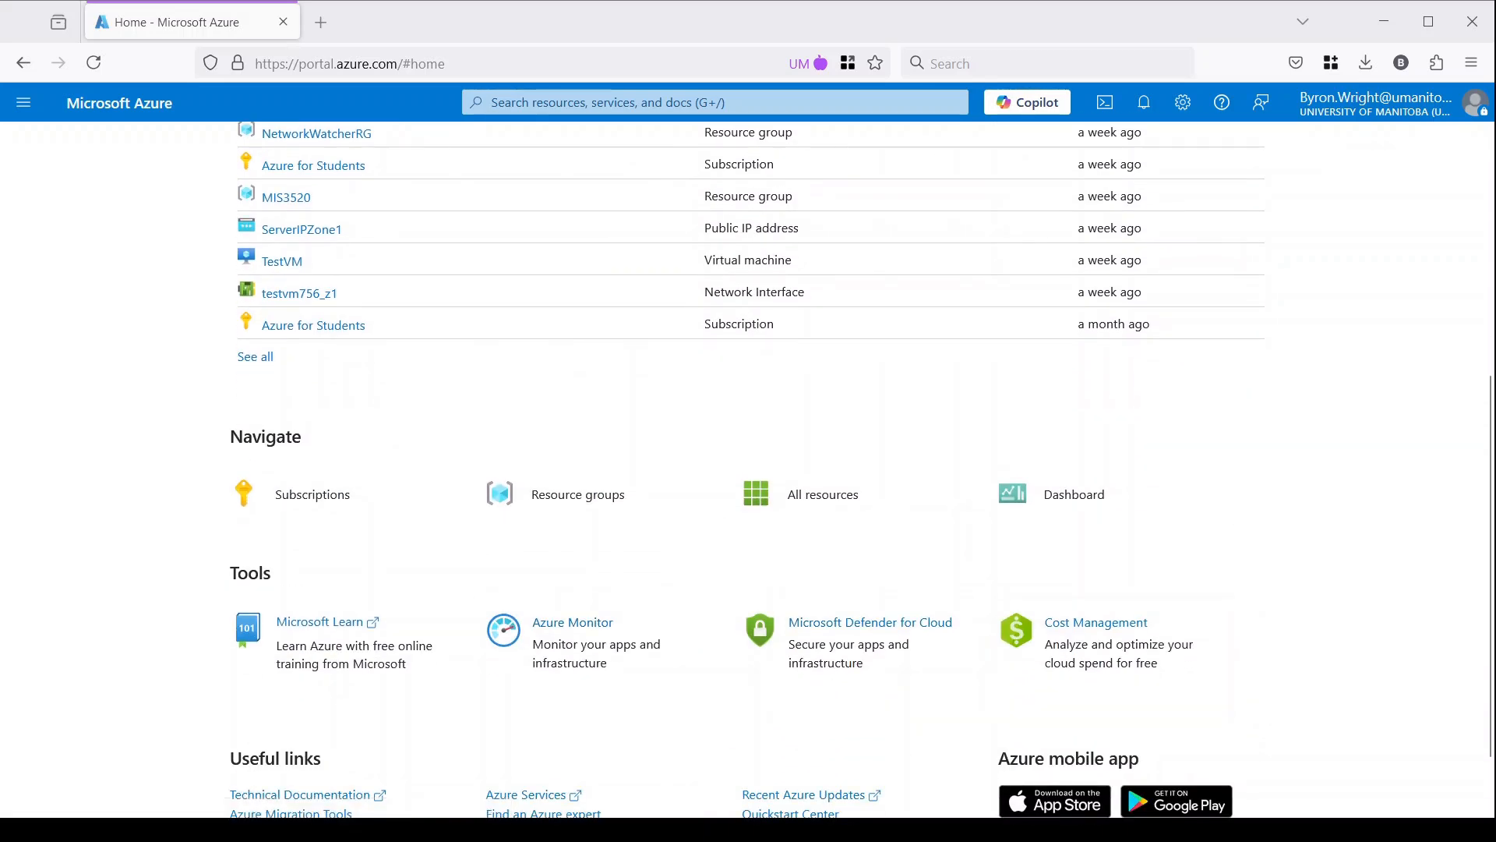
{"action": "scroll", "coordinate": [1091, 483], "scroll_direction": "up", "scroll_amount": 6}
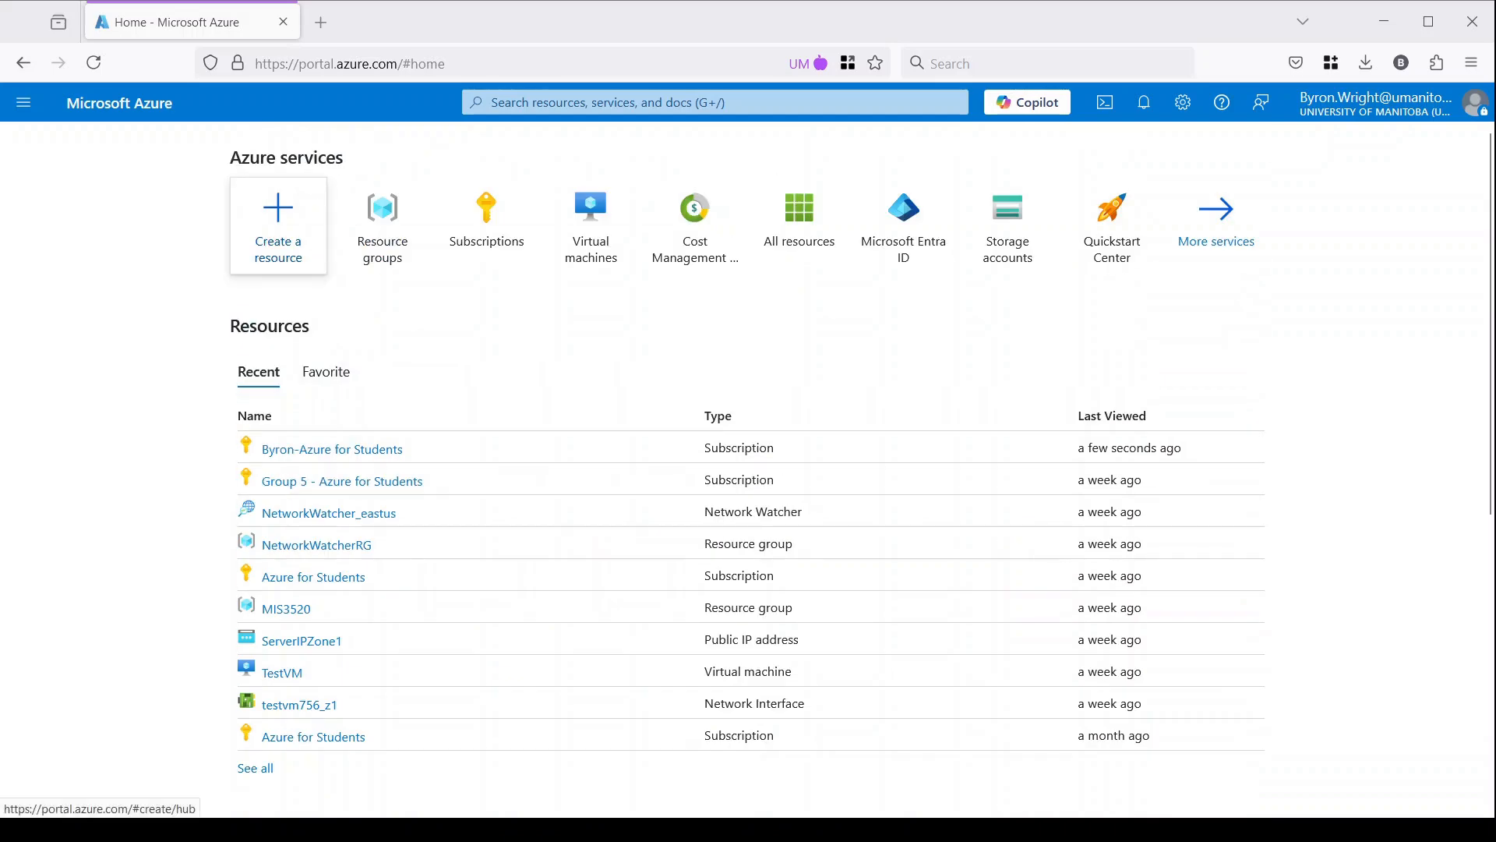
{"action": "left_click", "coordinate": [268, 253]}
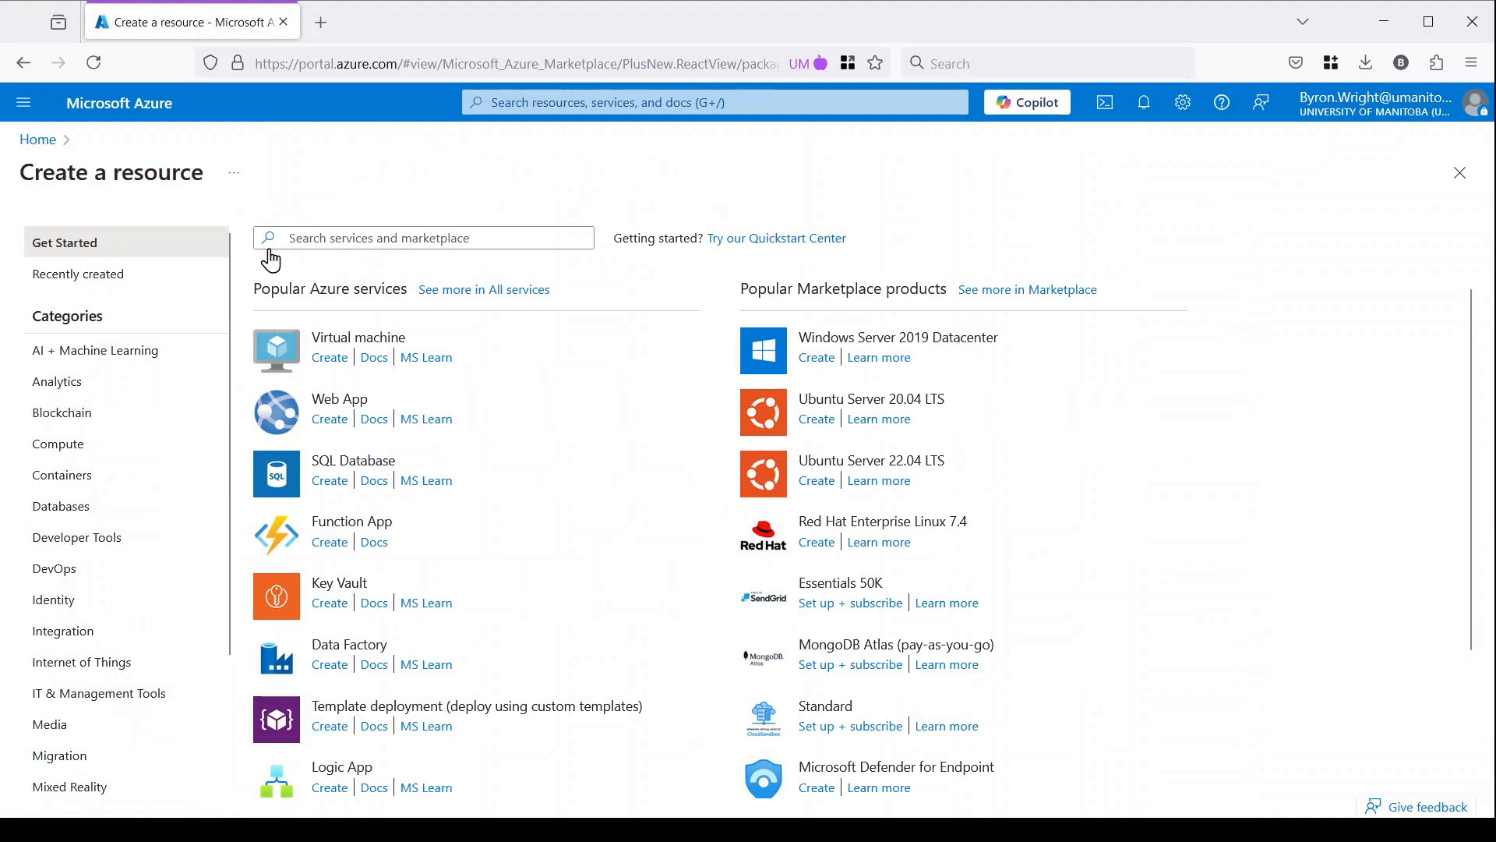
{"action": "left_click", "coordinate": [337, 359]}
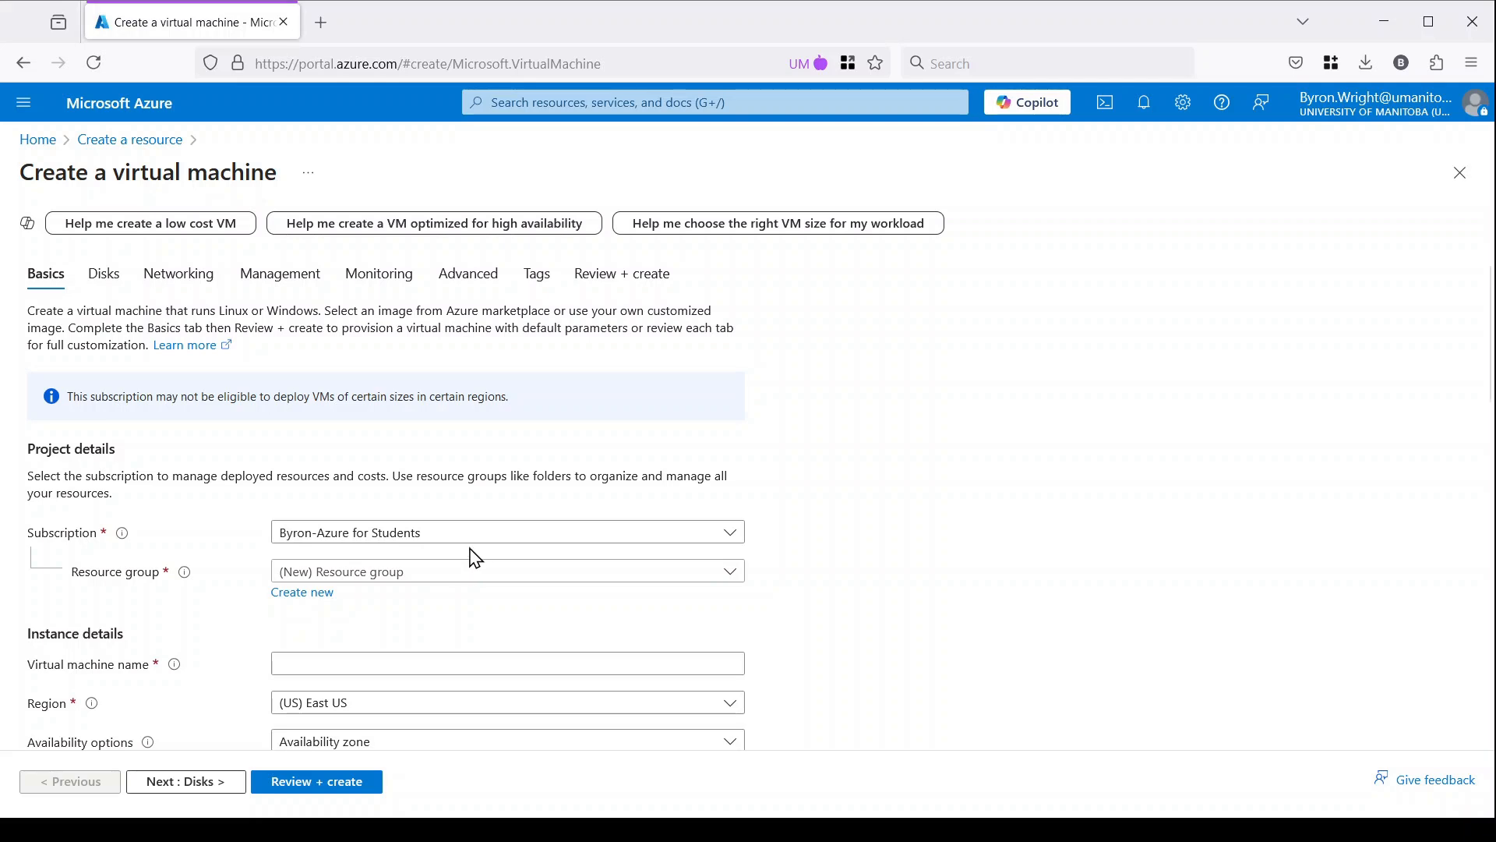
- Choose the owner's personal Azure for Students subscription and create a resource group named with the owner's first name followed by A5
{"action": "left_click", "coordinate": [499, 535]}
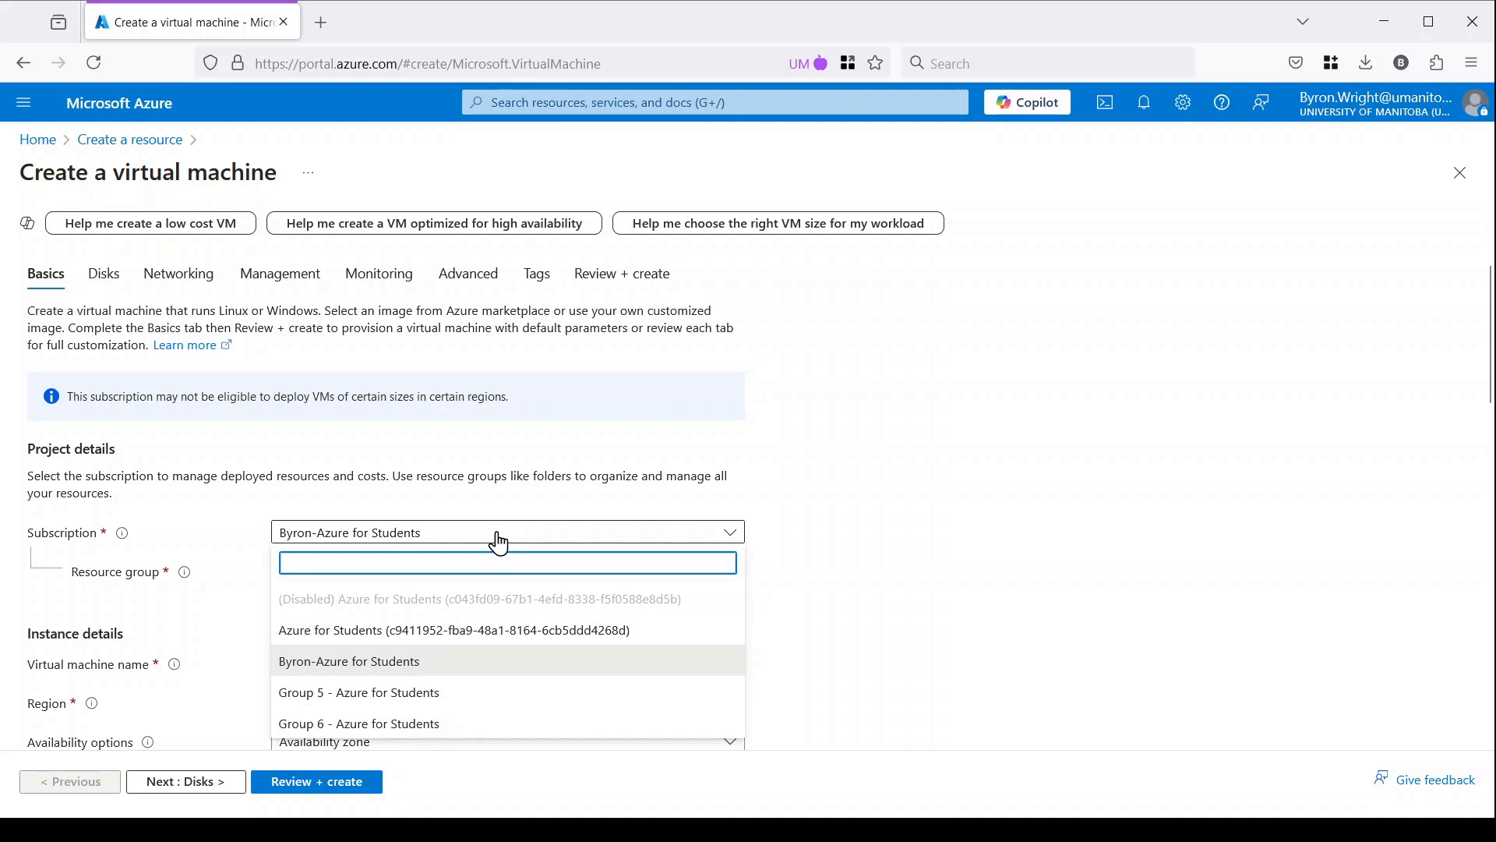
{"action": "left_click", "coordinate": [426, 673]}
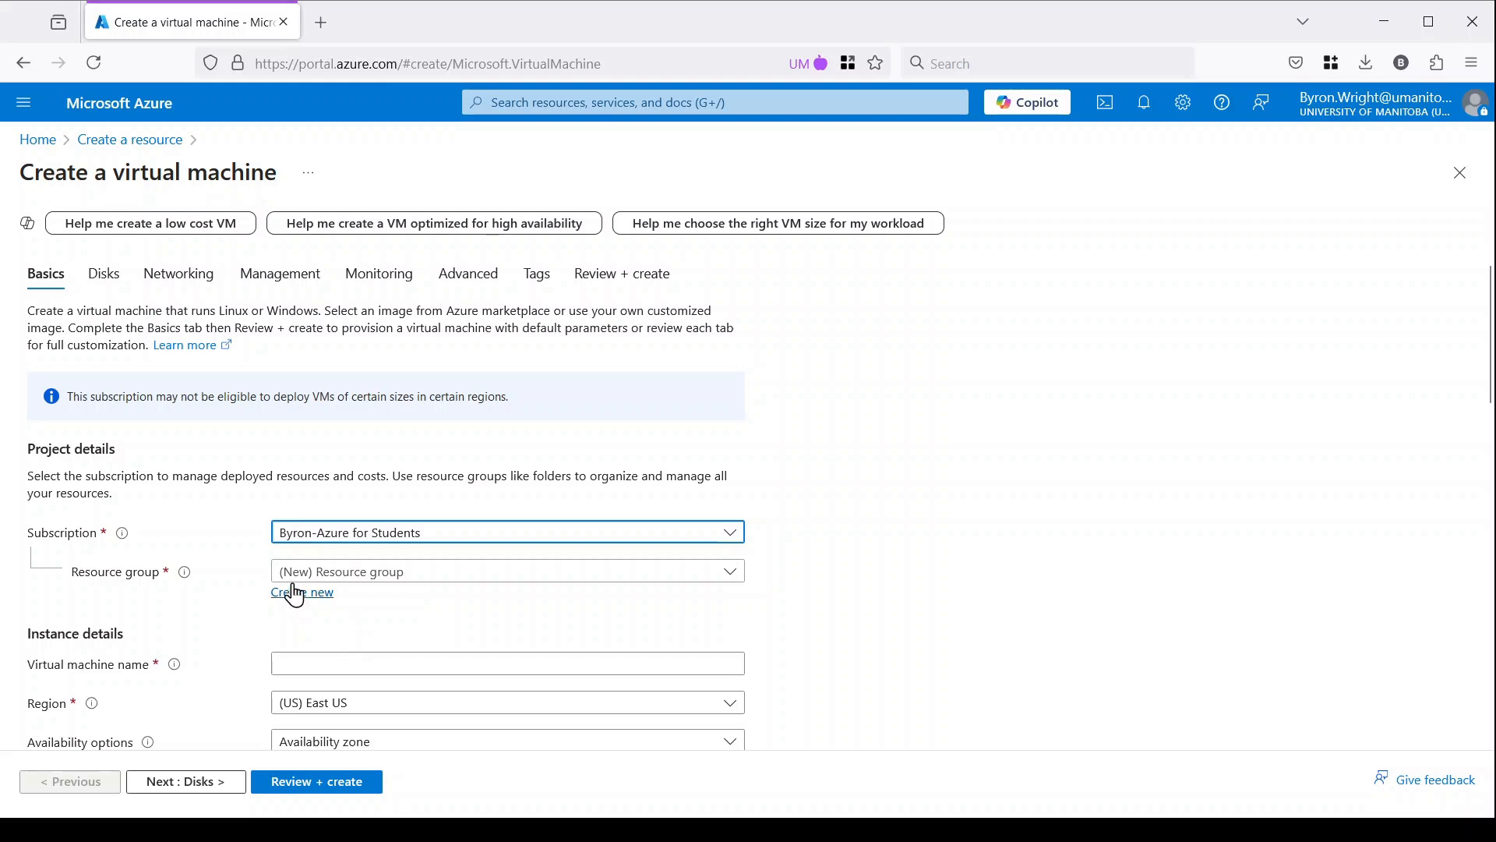
{"action": "left_click", "coordinate": [442, 576]}
{"action": "left_click", "coordinate": [850, 592]}
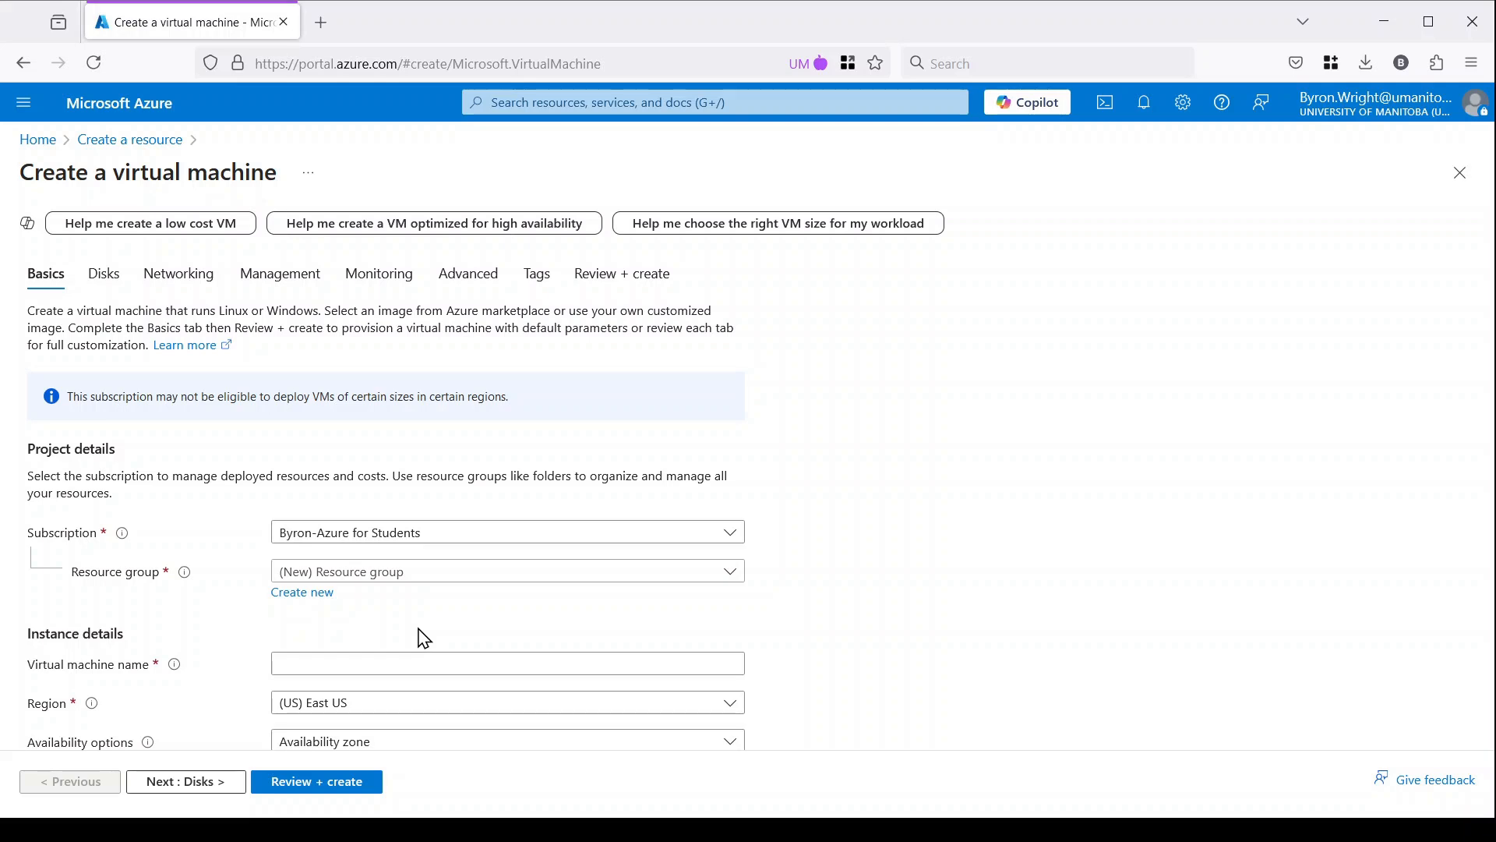
{"action": "left_click", "coordinate": [304, 593]}
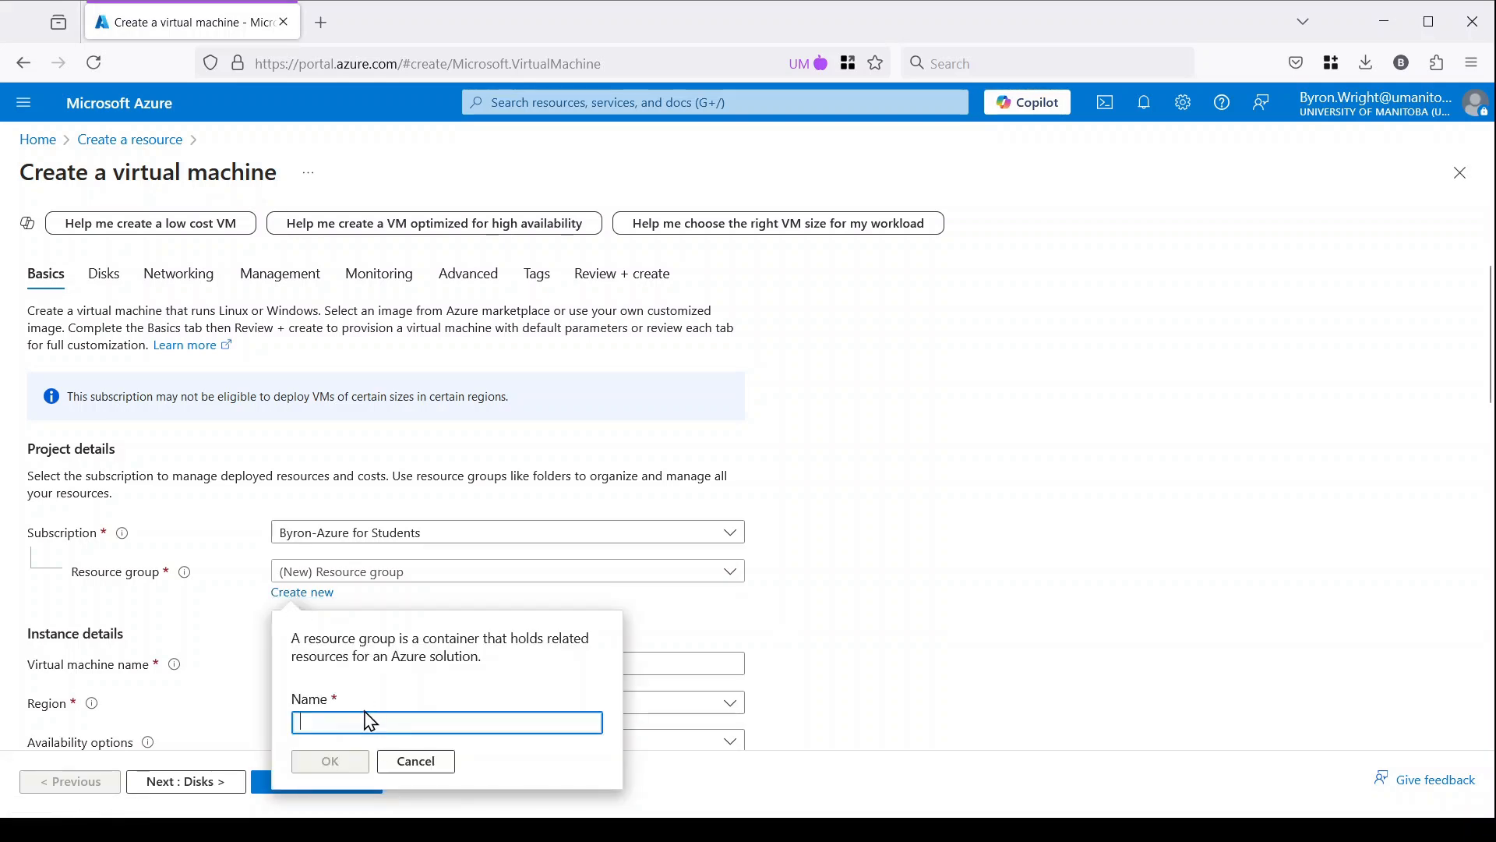
{"action": "type", "text": "ByronA"}
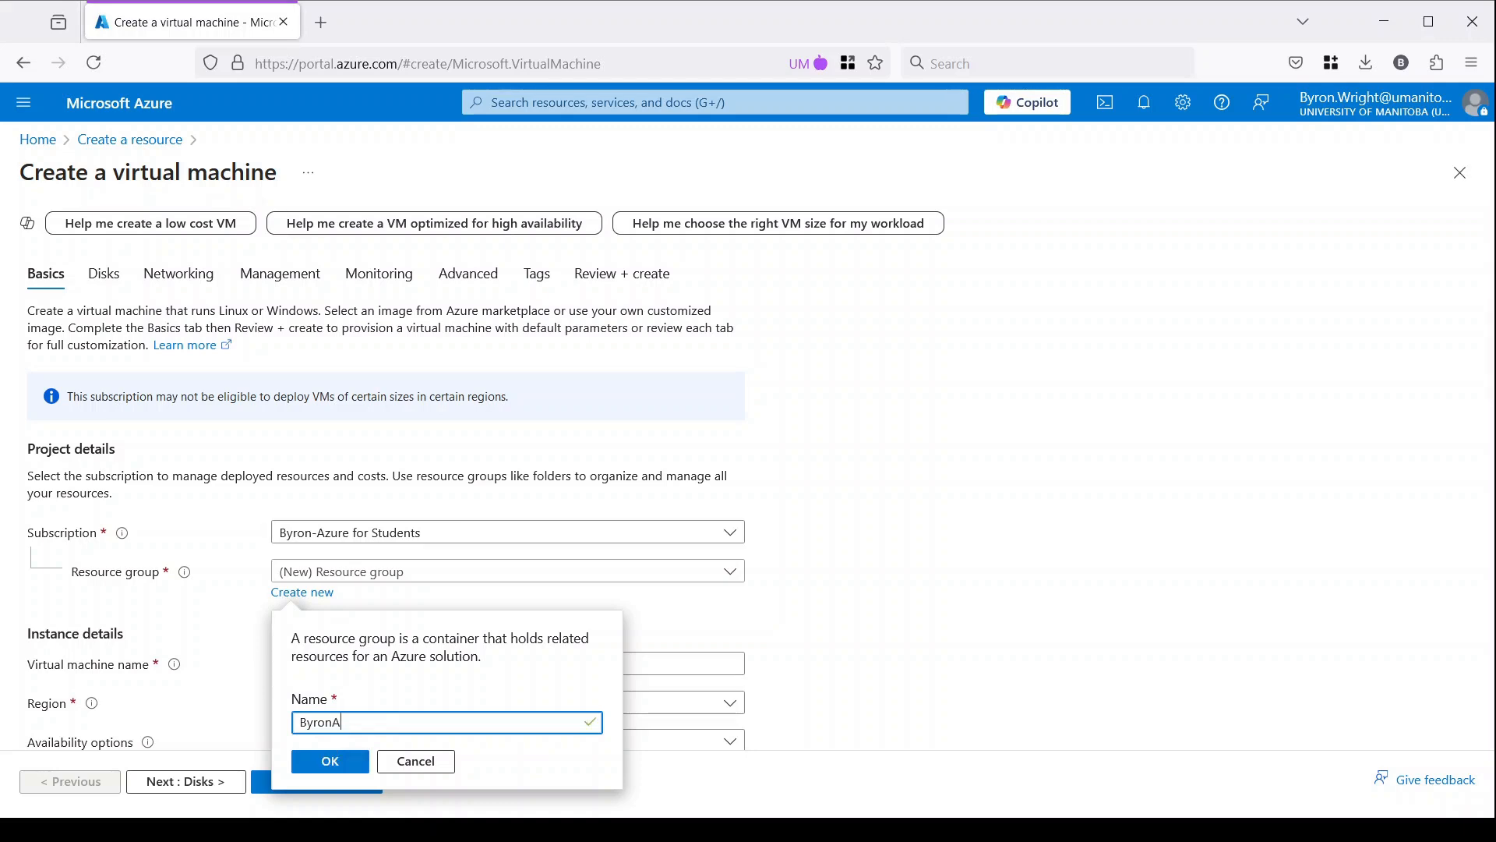
{"action": "type", "text": "5"}
{"action": "left_click", "coordinate": [345, 774]}
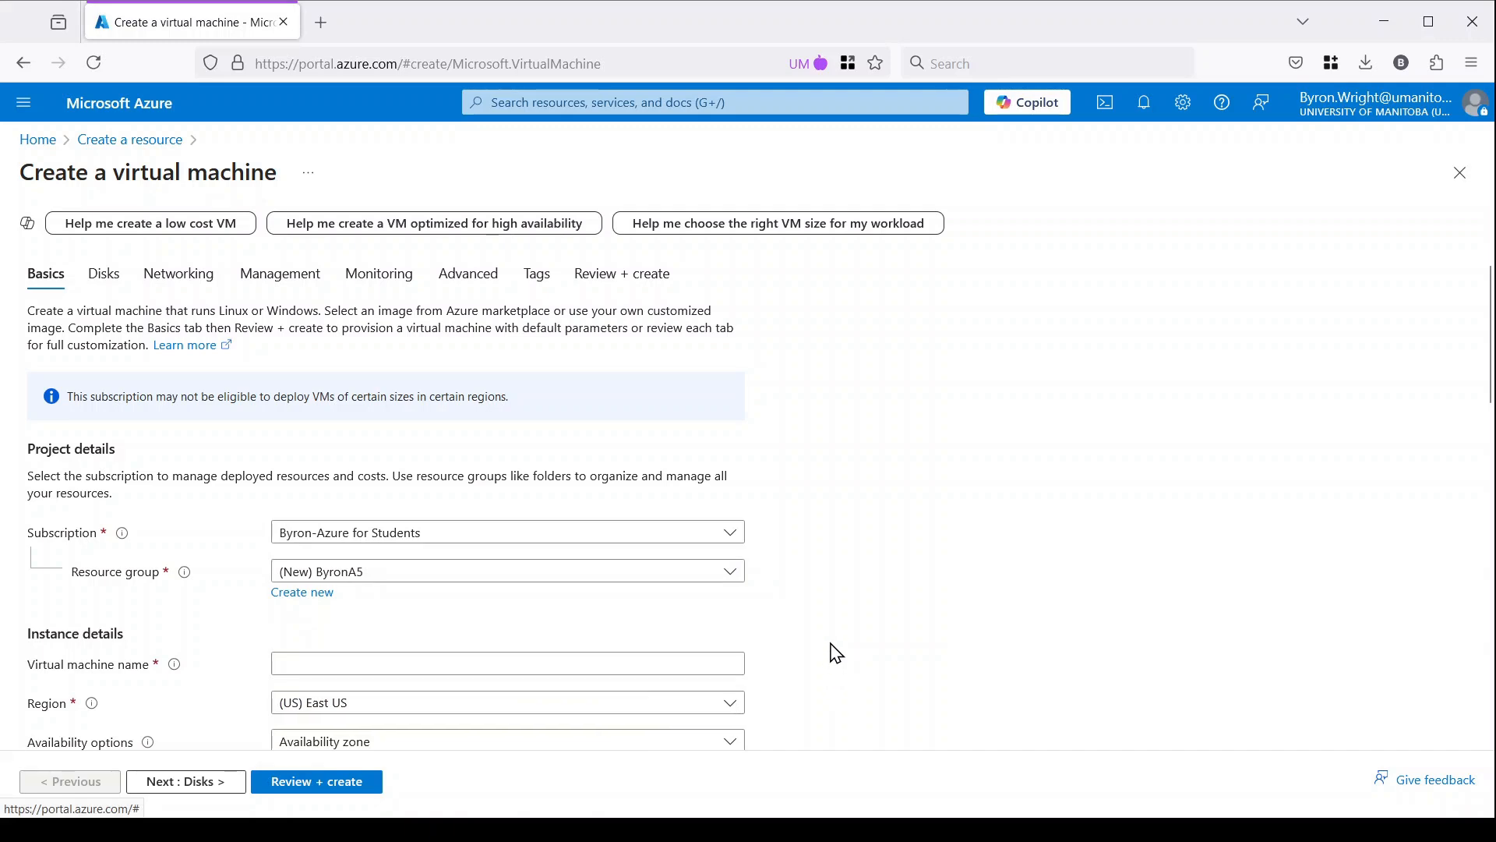
- Name the virtual machine with the owner's first name followed by A5Server
{"action": "scroll", "coordinate": [836, 653], "scroll_direction": "down", "scroll_amount": 2}
{"action": "scroll", "coordinate": [836, 653], "scroll_direction": "down", "scroll_amount": 2}
{"action": "left_click", "coordinate": [481, 457]}
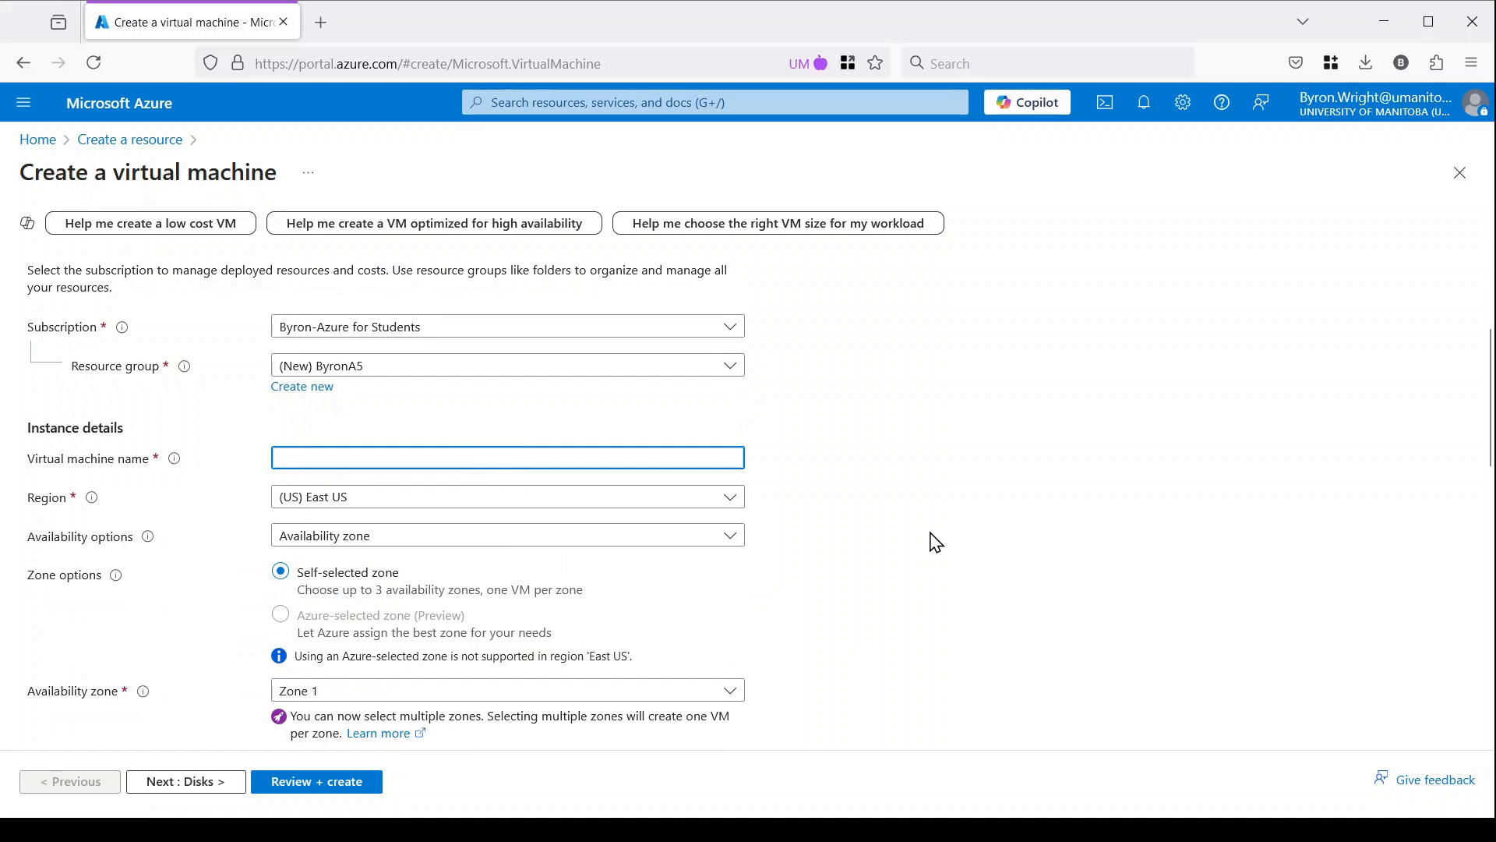
{"action": "type", "text": "ByronA5Server"}
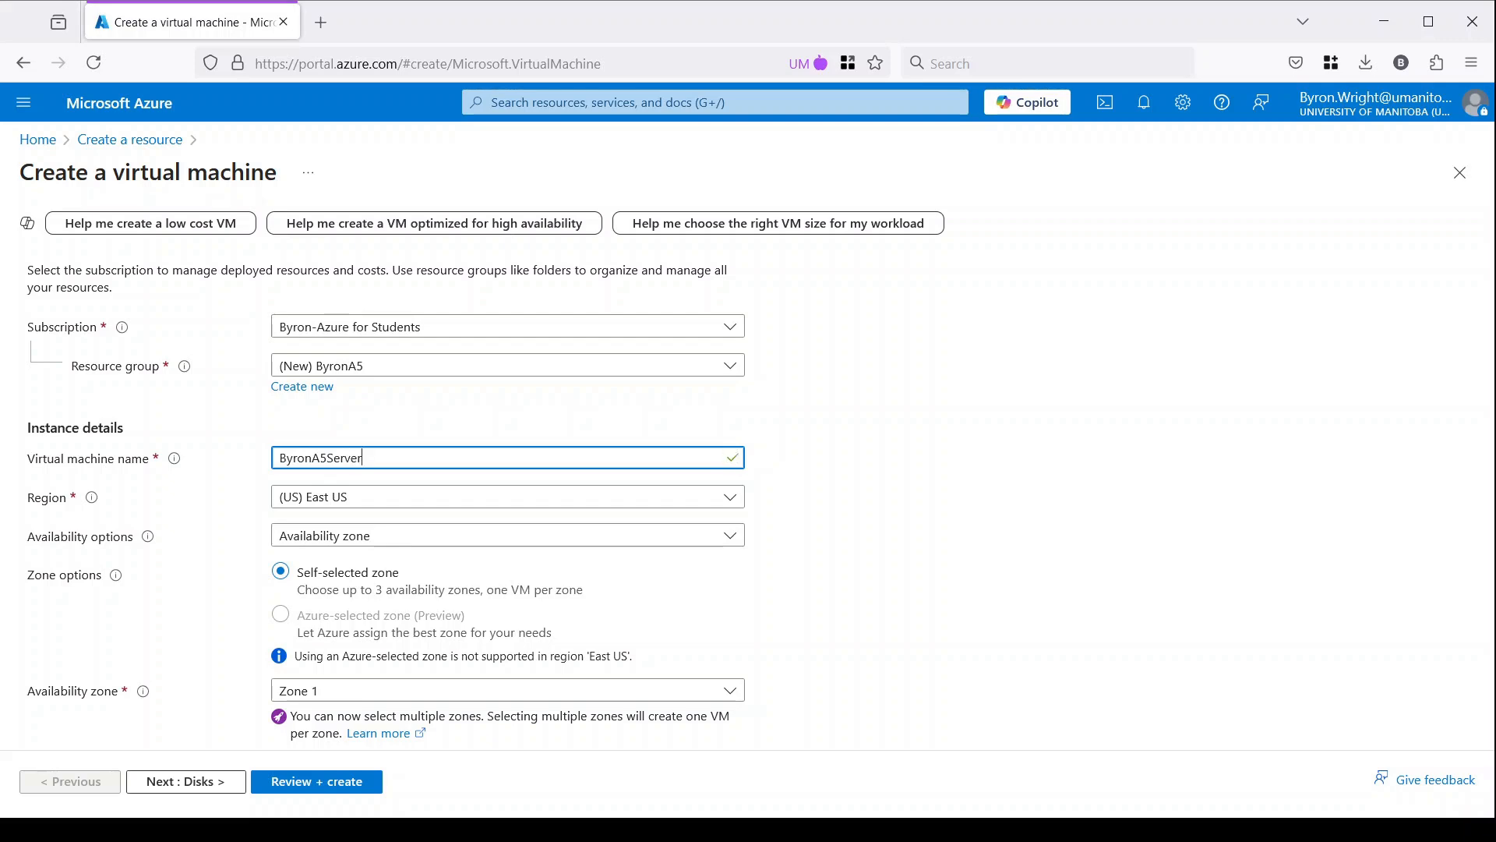
- Set the region to (US) East US and the availability option to Availability zone
{"action": "left_click", "coordinate": [704, 508]}
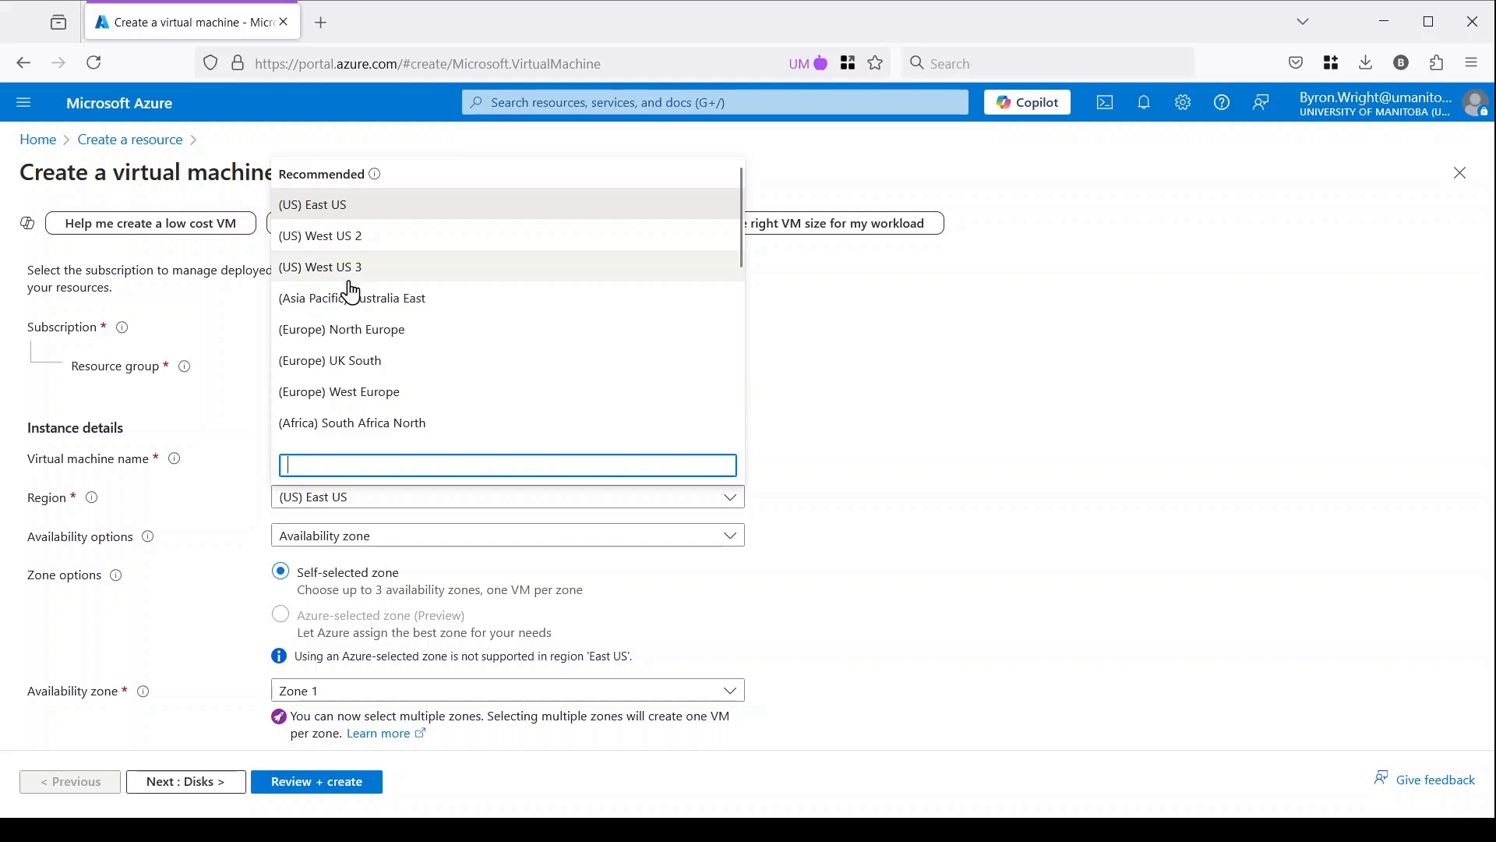
{"action": "left_click", "coordinate": [333, 221]}
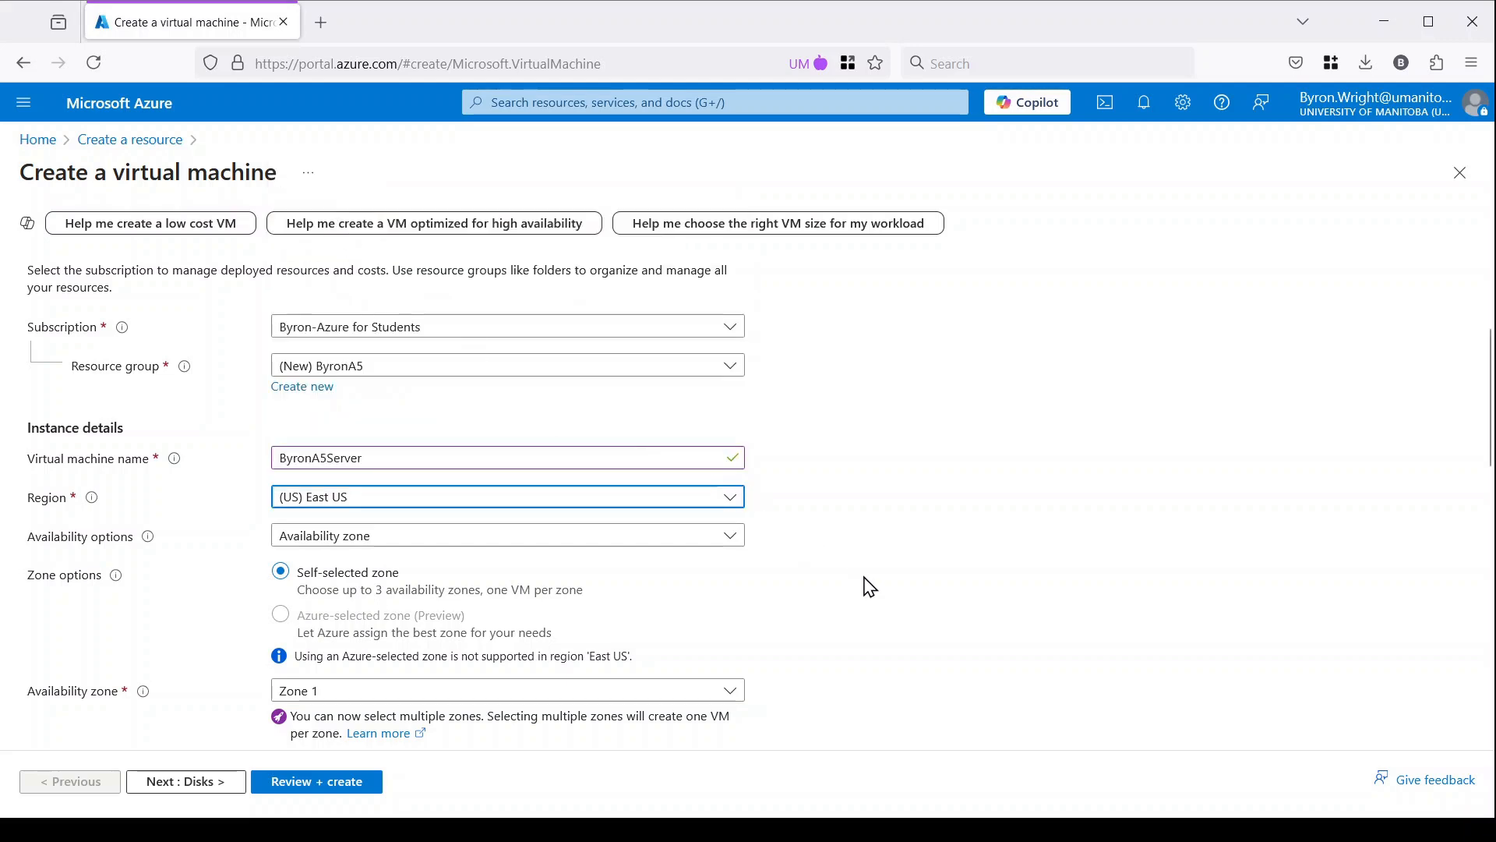
{"action": "left_click", "coordinate": [659, 537]}
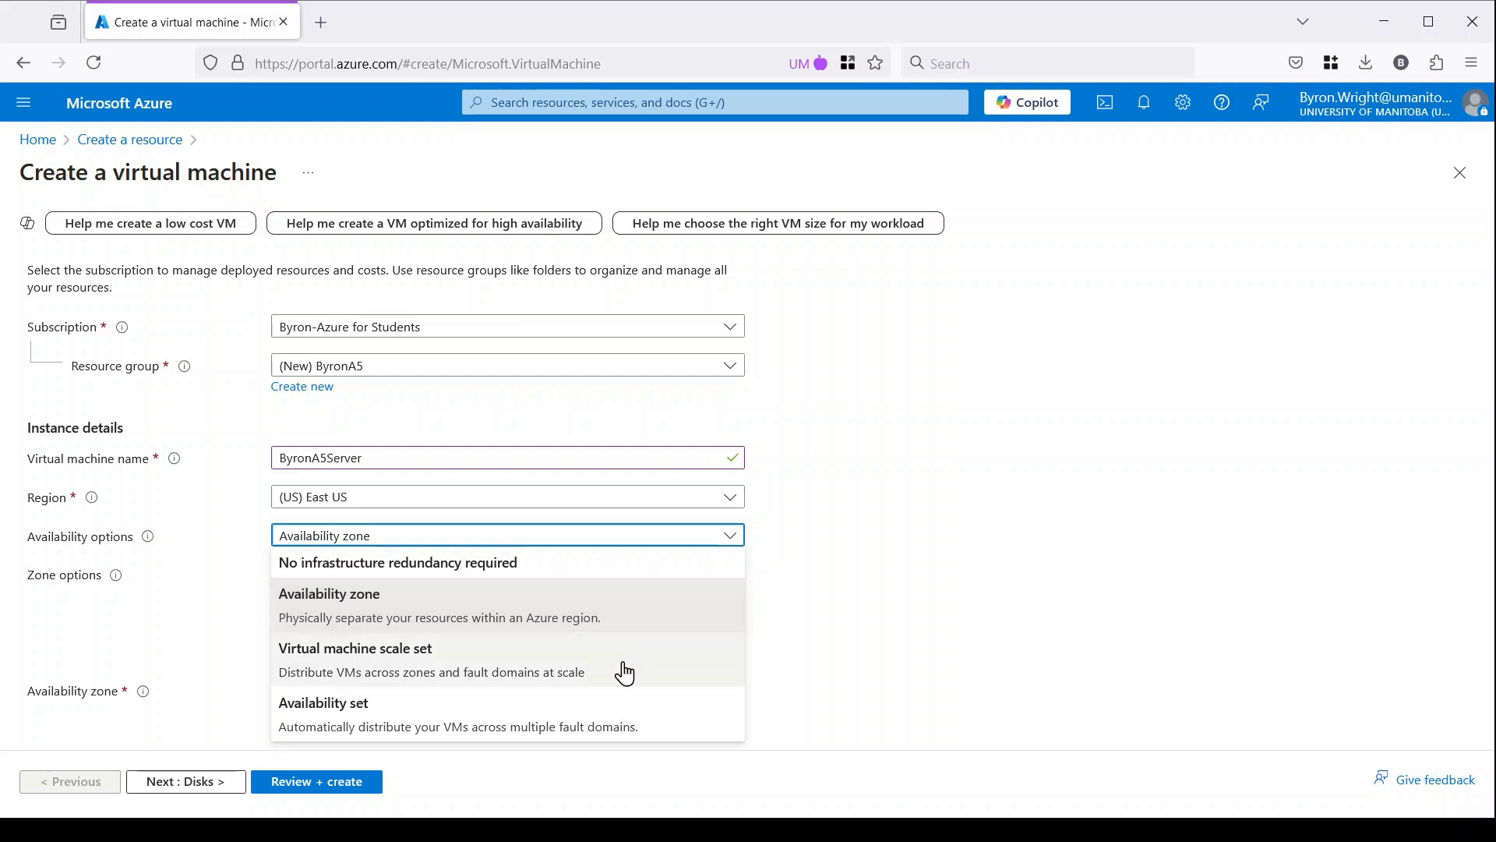
{"action": "left_click", "coordinate": [492, 617]}
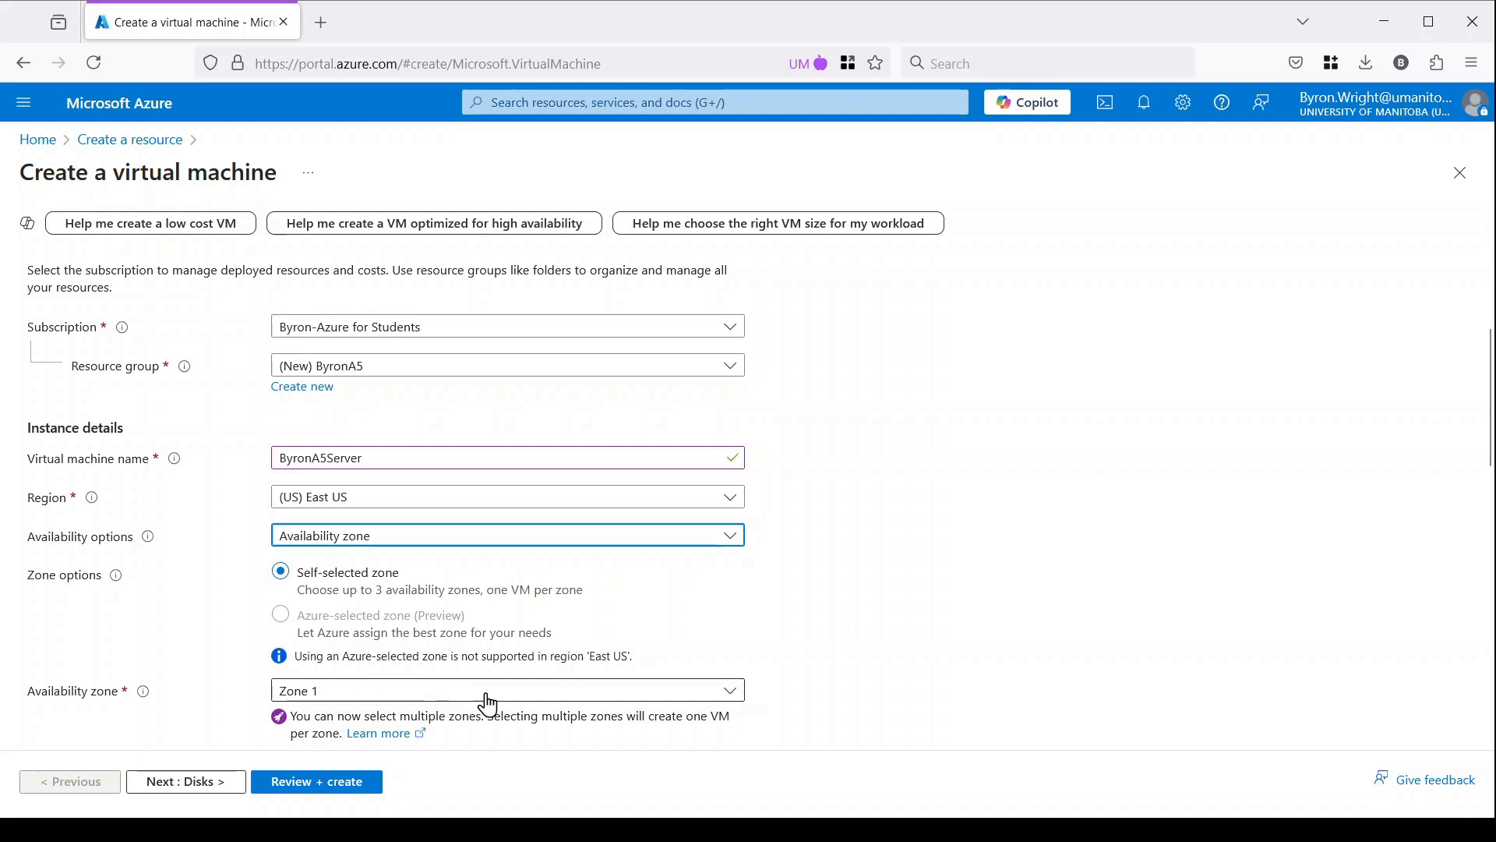
- Select the [smalldisk] Windows Server 2022 Datacenter: Azure Edition Hotpatch - x64 Gen 2 image from the full marketplace image catalogue
{"action": "scroll", "coordinate": [853, 646], "scroll_direction": "down", "scroll_amount": 1}
{"action": "scroll", "coordinate": [853, 646], "scroll_direction": "down", "scroll_amount": 2}
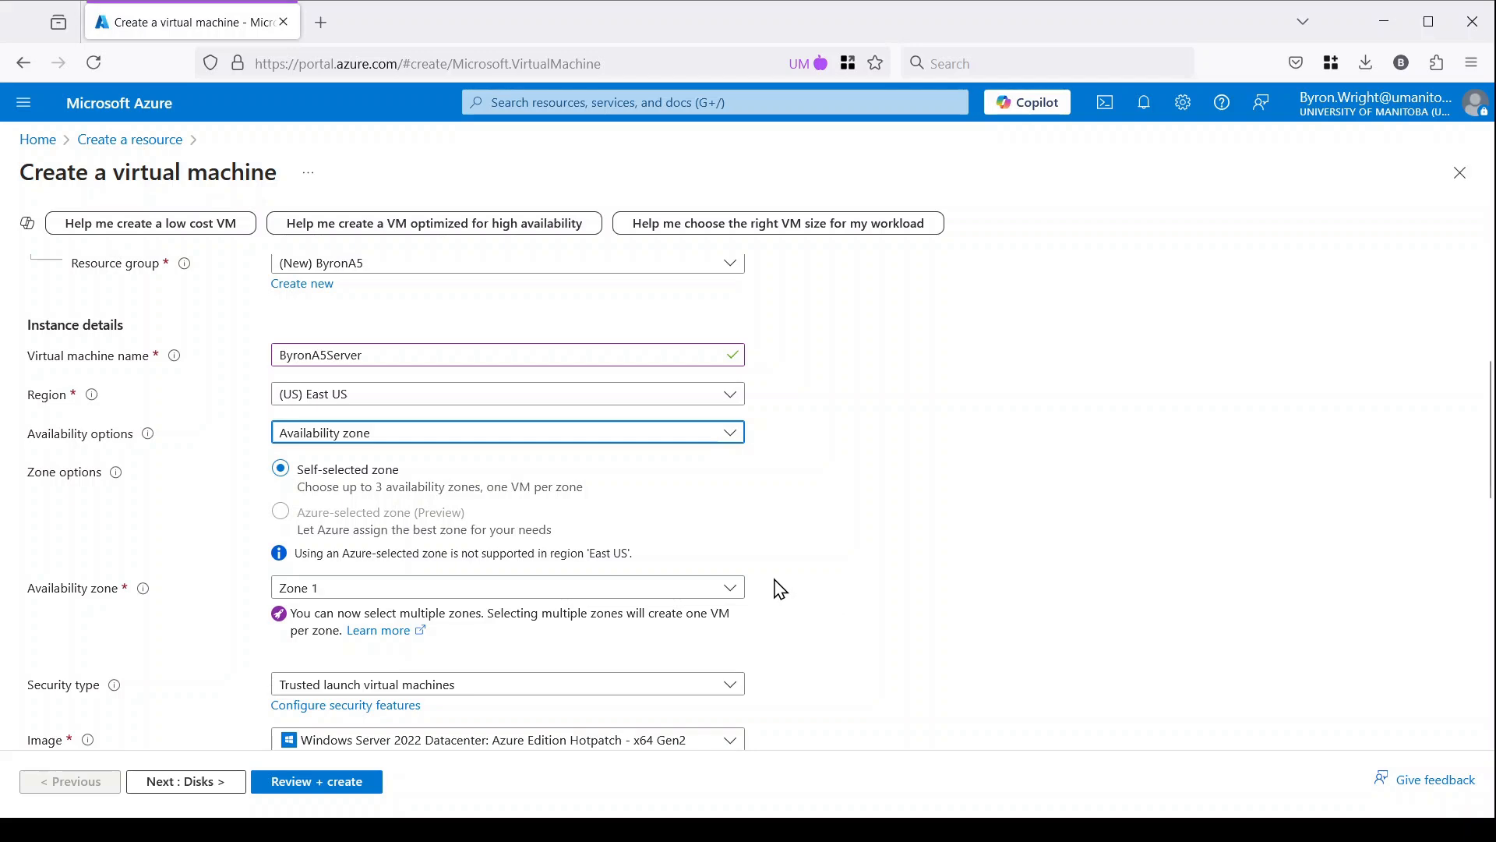
{"action": "scroll", "coordinate": [782, 573], "scroll_direction": "down", "scroll_amount": 1}
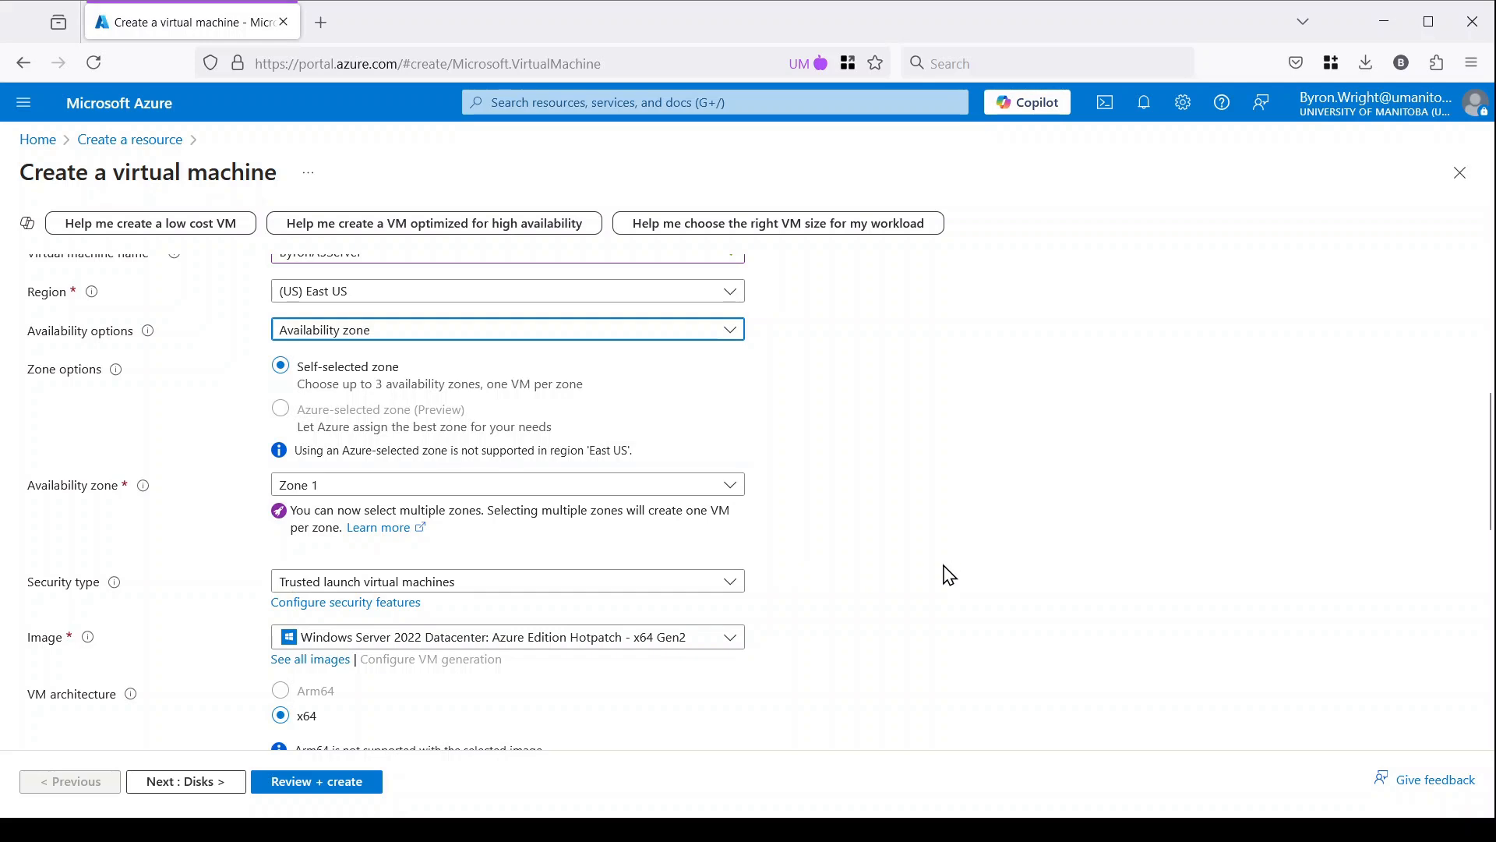
{"action": "scroll", "coordinate": [853, 596], "scroll_direction": "down", "scroll_amount": 2}
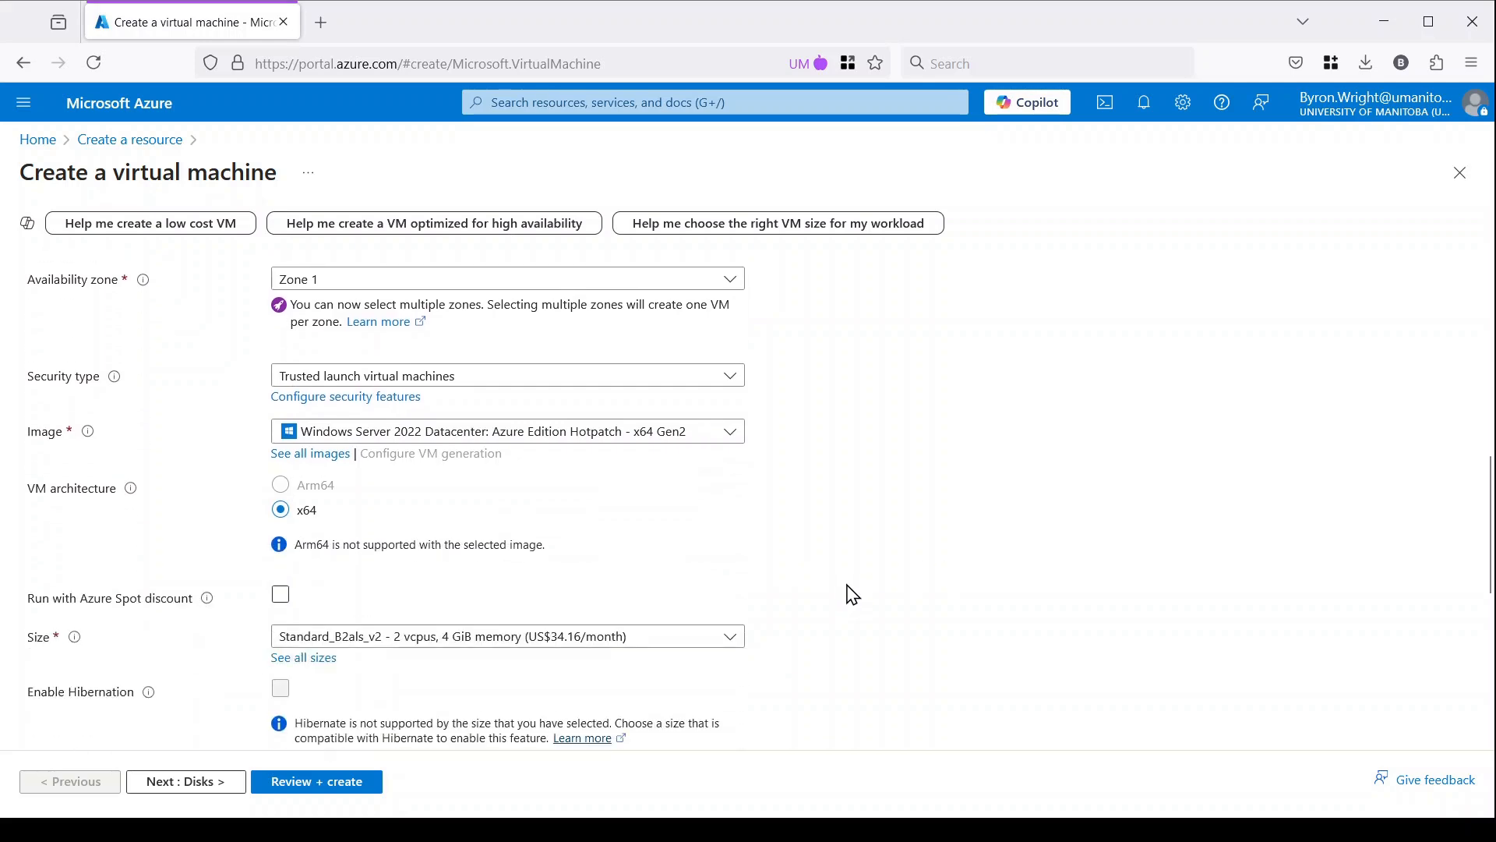
{"action": "left_click", "coordinate": [610, 439]}
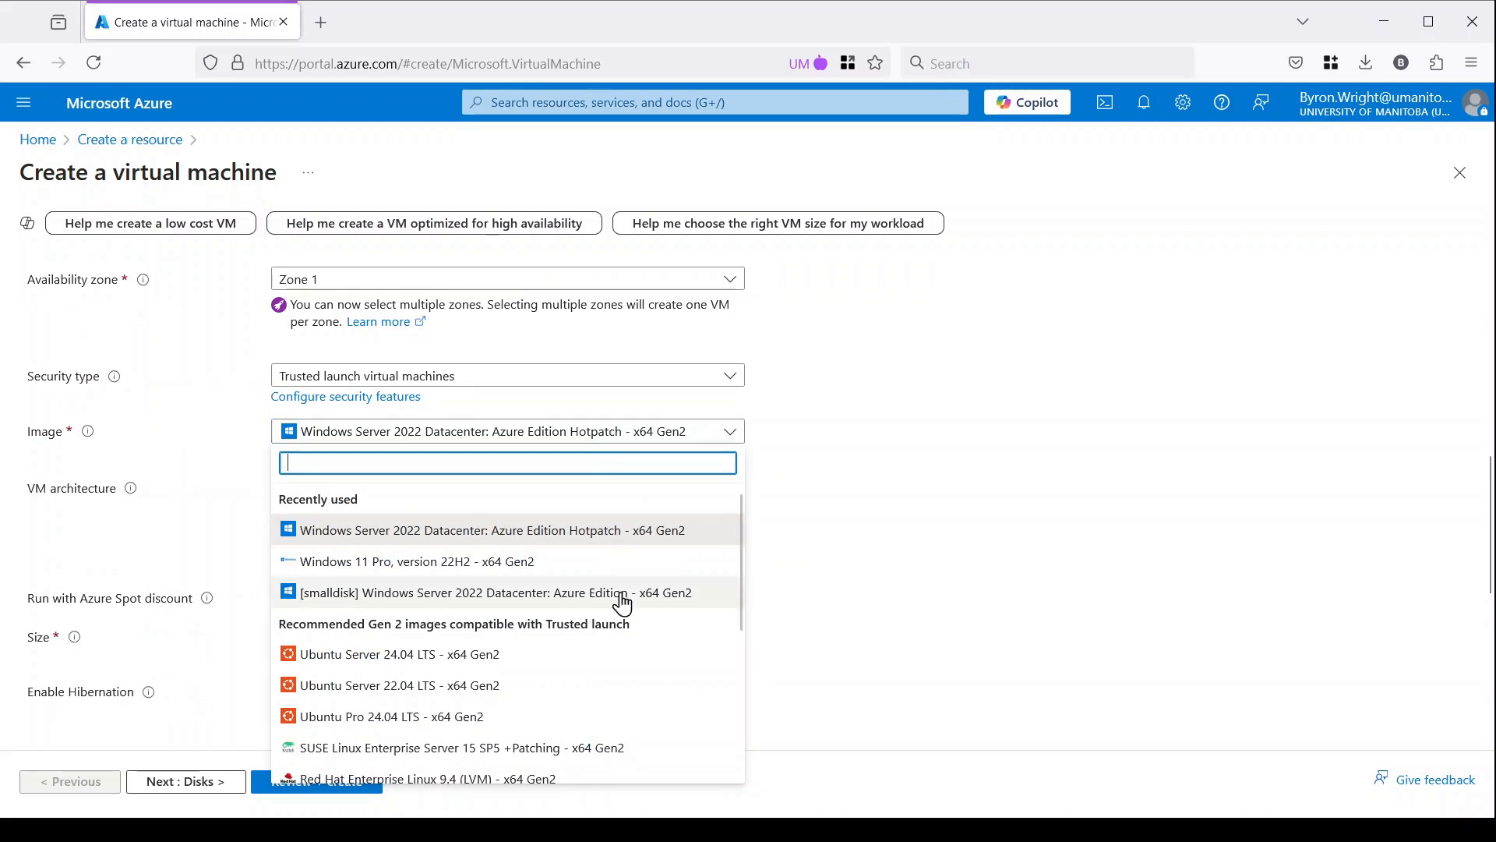
{"action": "scroll", "coordinate": [634, 668], "scroll_direction": "down", "scroll_amount": 3}
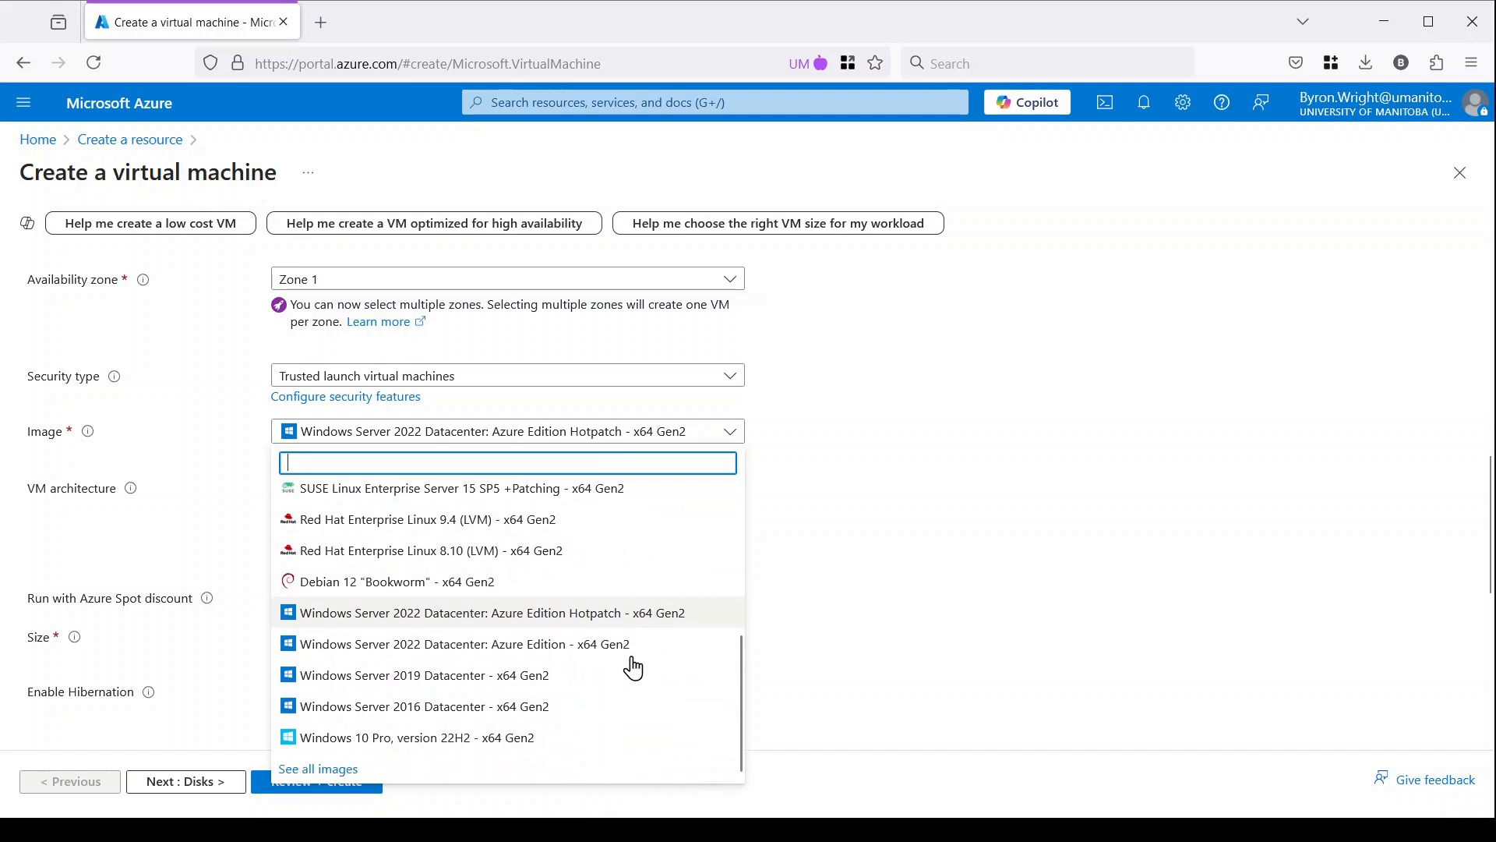
{"action": "left_click", "coordinate": [367, 771]}
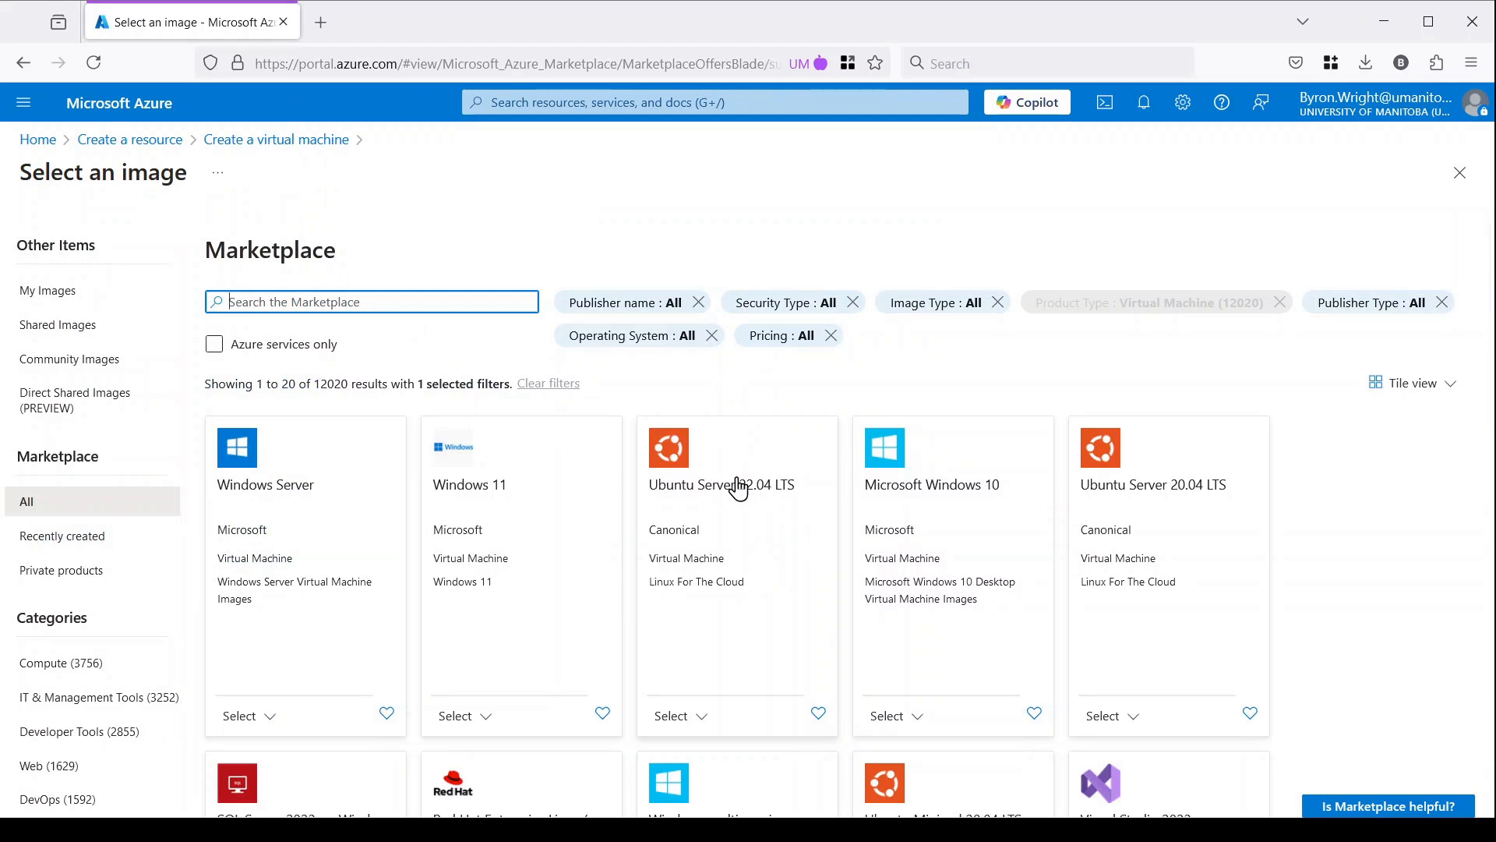
{"action": "left_click", "coordinate": [18, 66]}
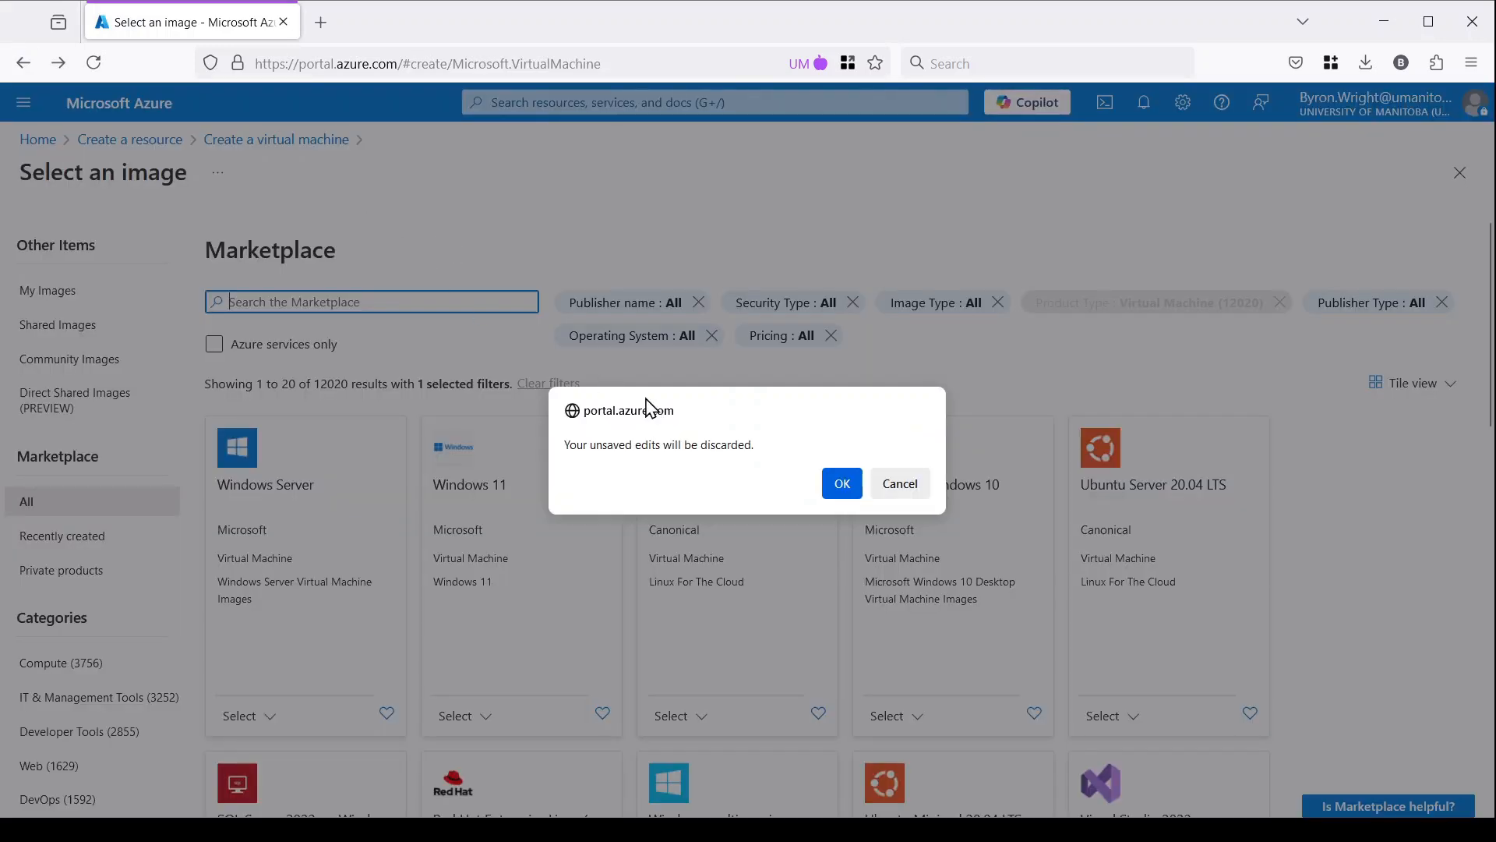
{"action": "left_click", "coordinate": [919, 491]}
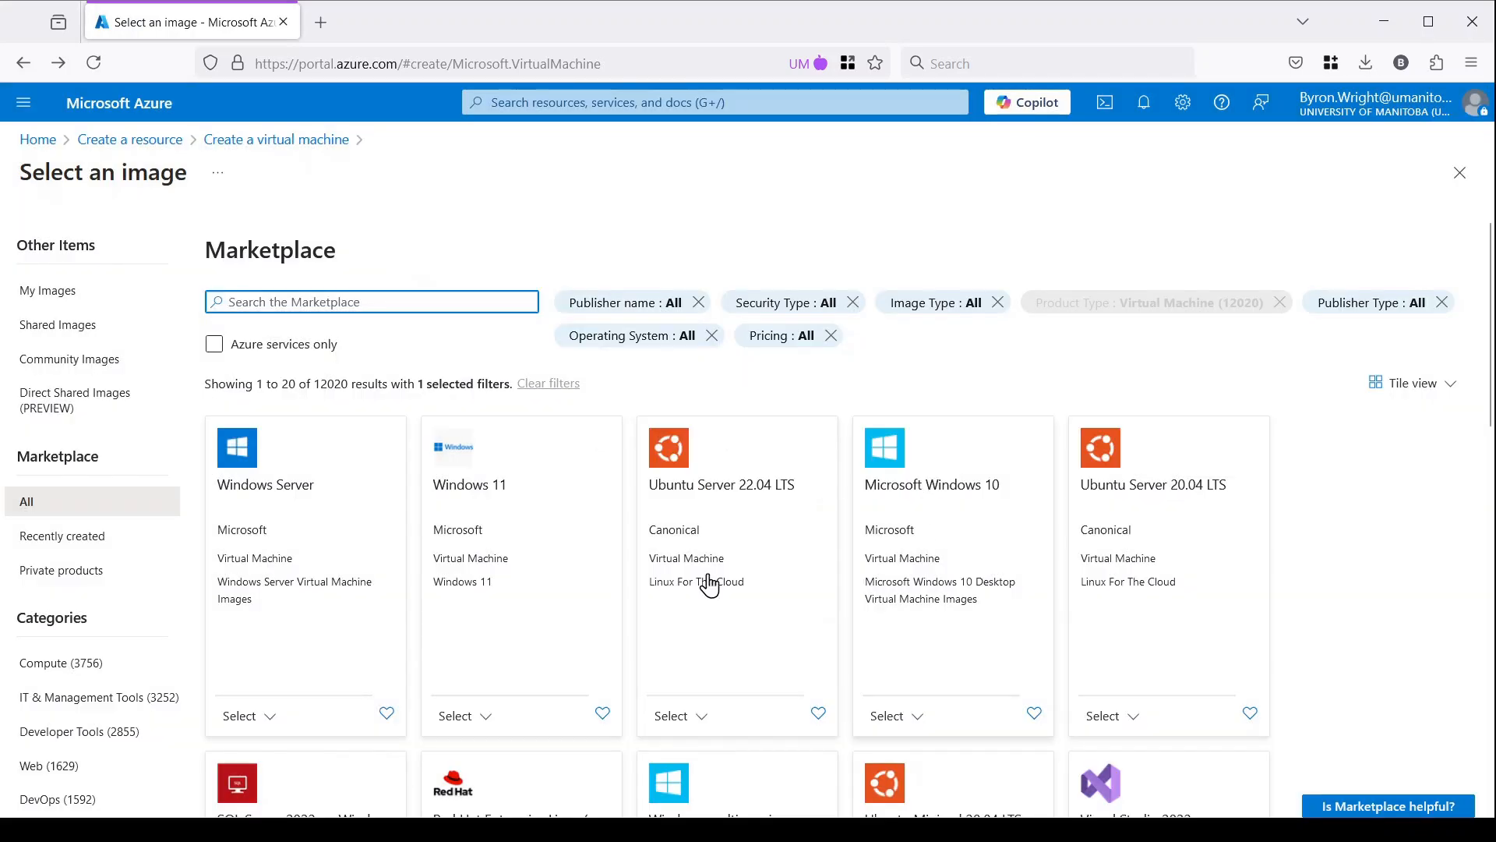
{"action": "left_click", "coordinate": [241, 715]}
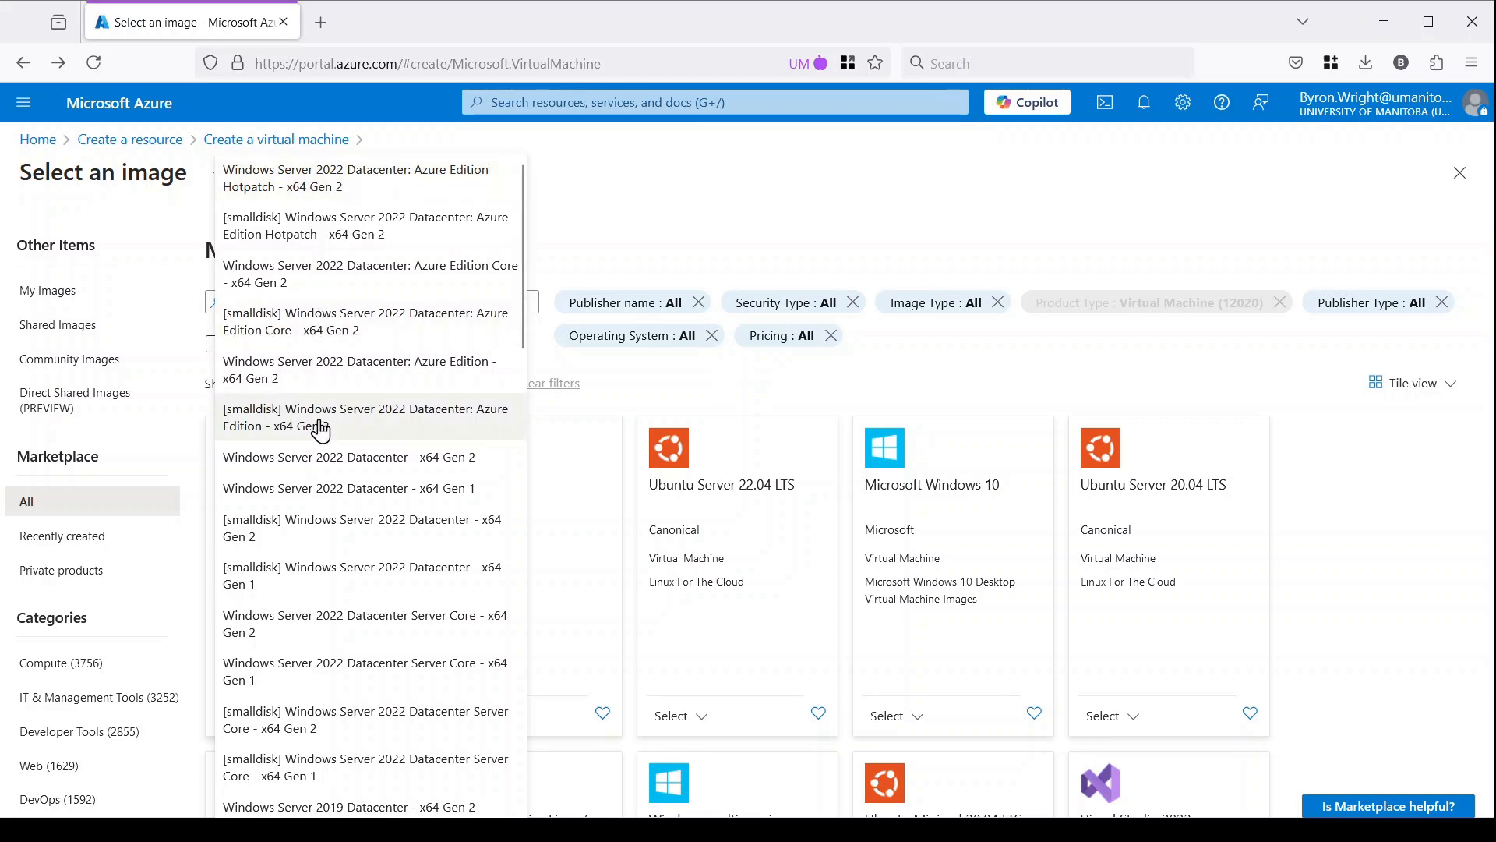
{"action": "left_click", "coordinate": [310, 238]}
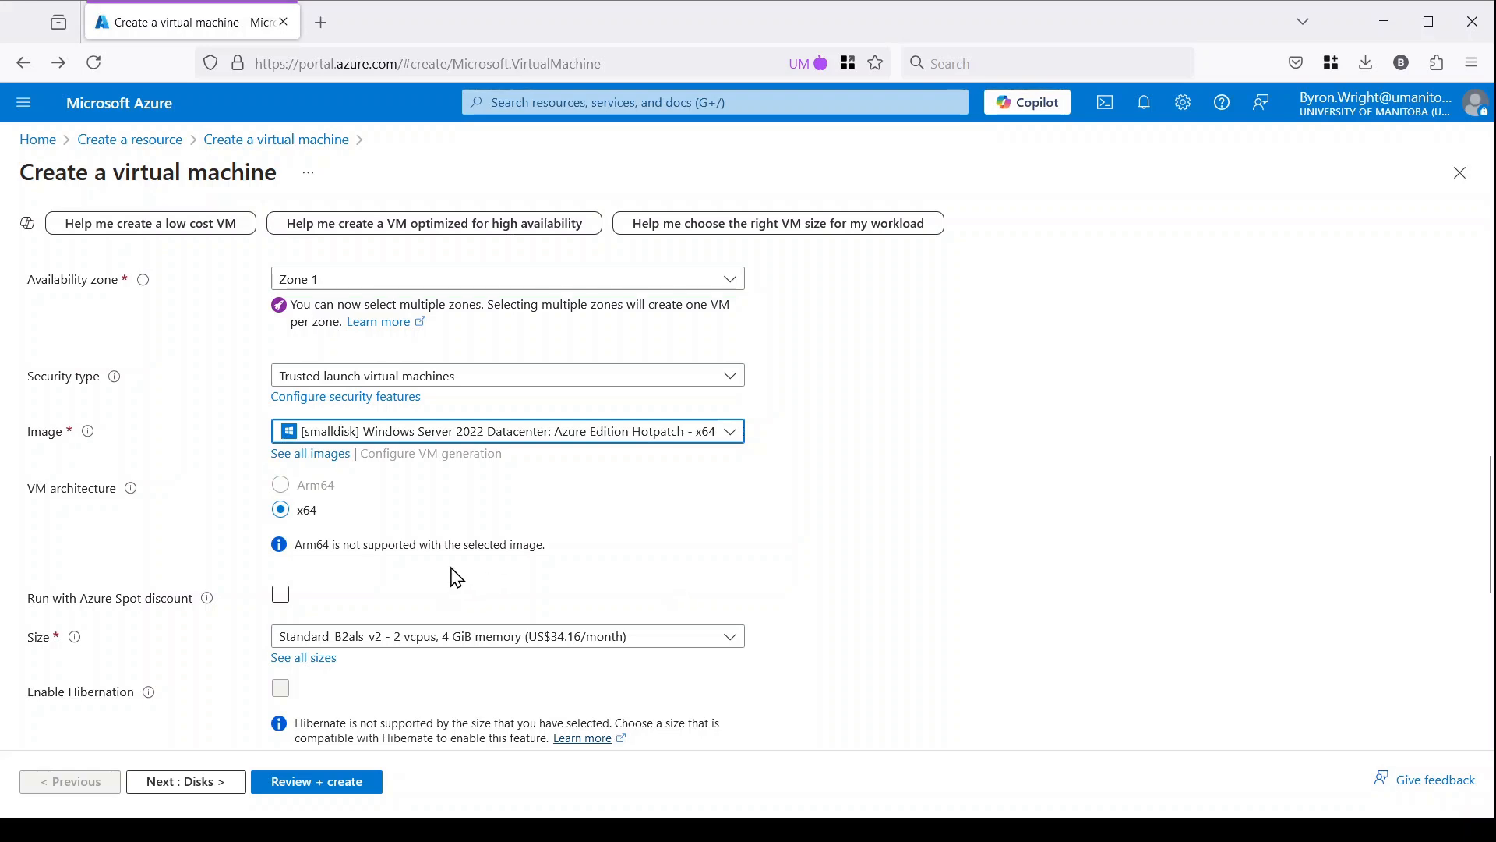
- Turn on the Azure Spot discount to view its eviction options, and turn it off again
{"action": "left_click", "coordinate": [281, 595]}
{"action": "left_click", "coordinate": [281, 599]}
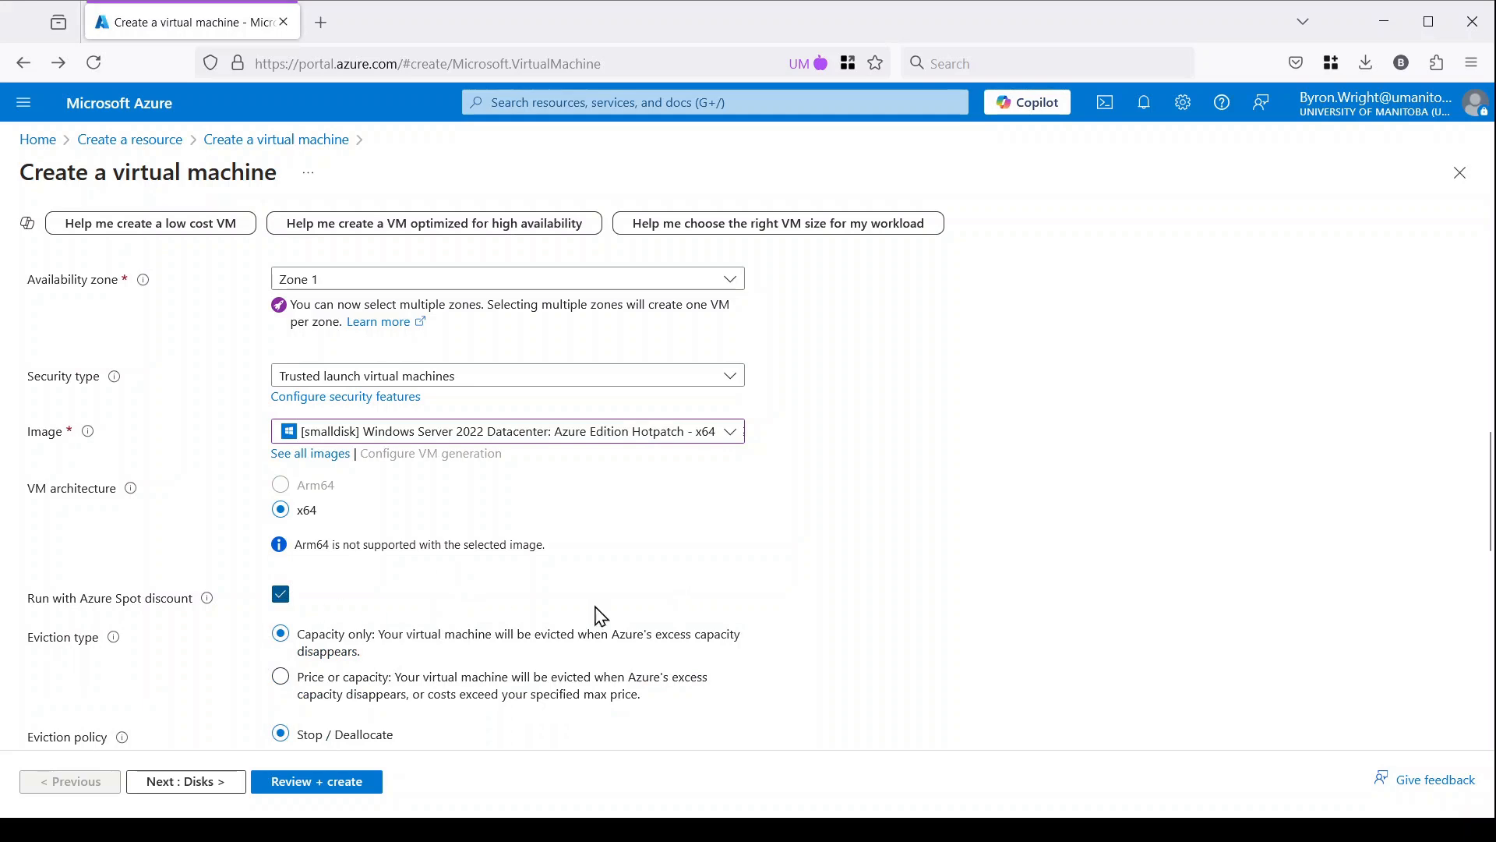
{"action": "scroll", "coordinate": [764, 605], "scroll_direction": "down", "scroll_amount": 1}
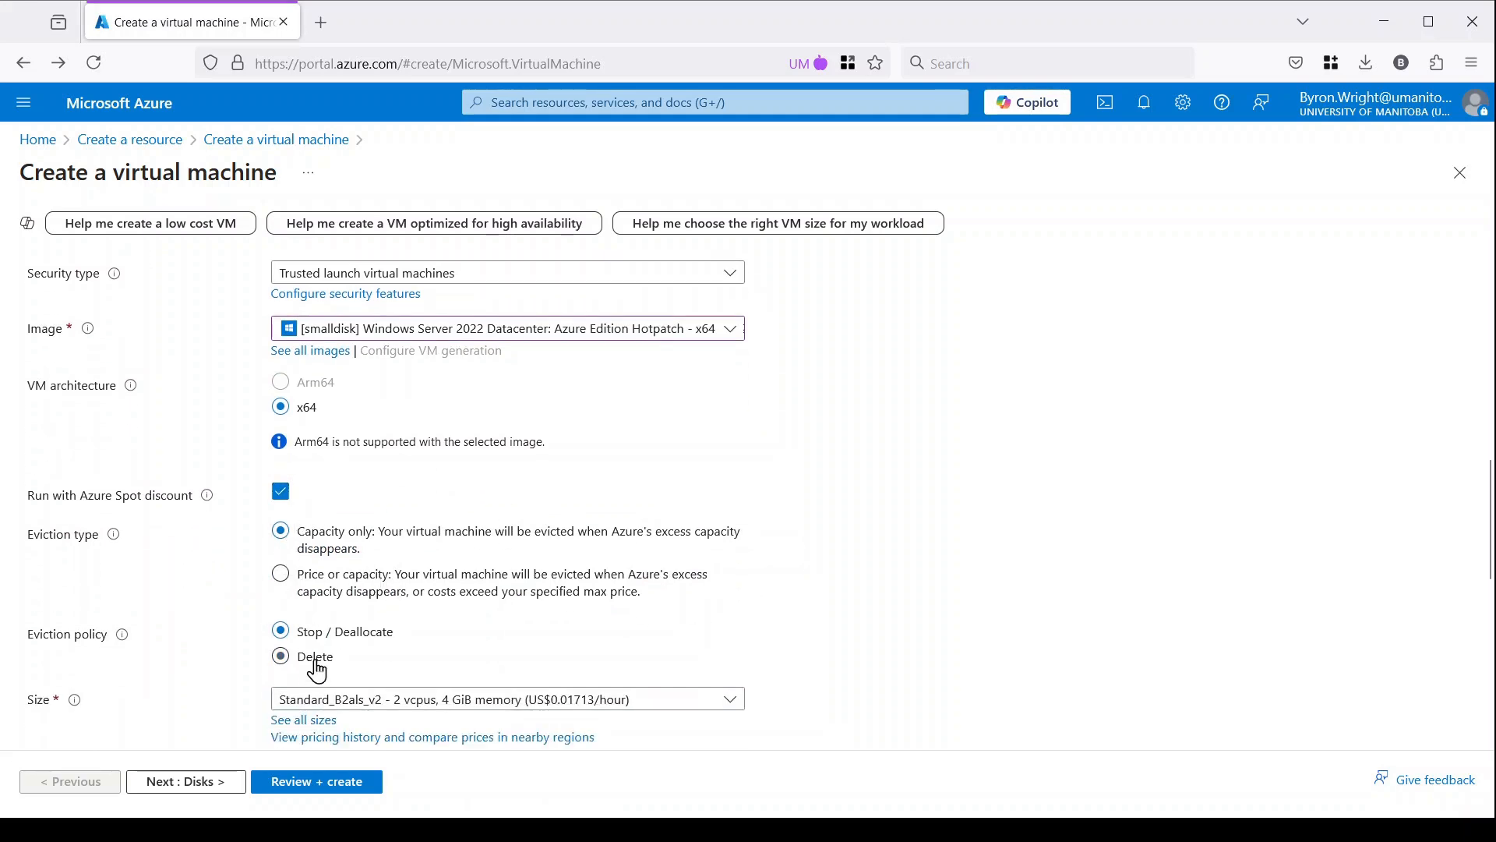
{"action": "left_click", "coordinate": [280, 491]}
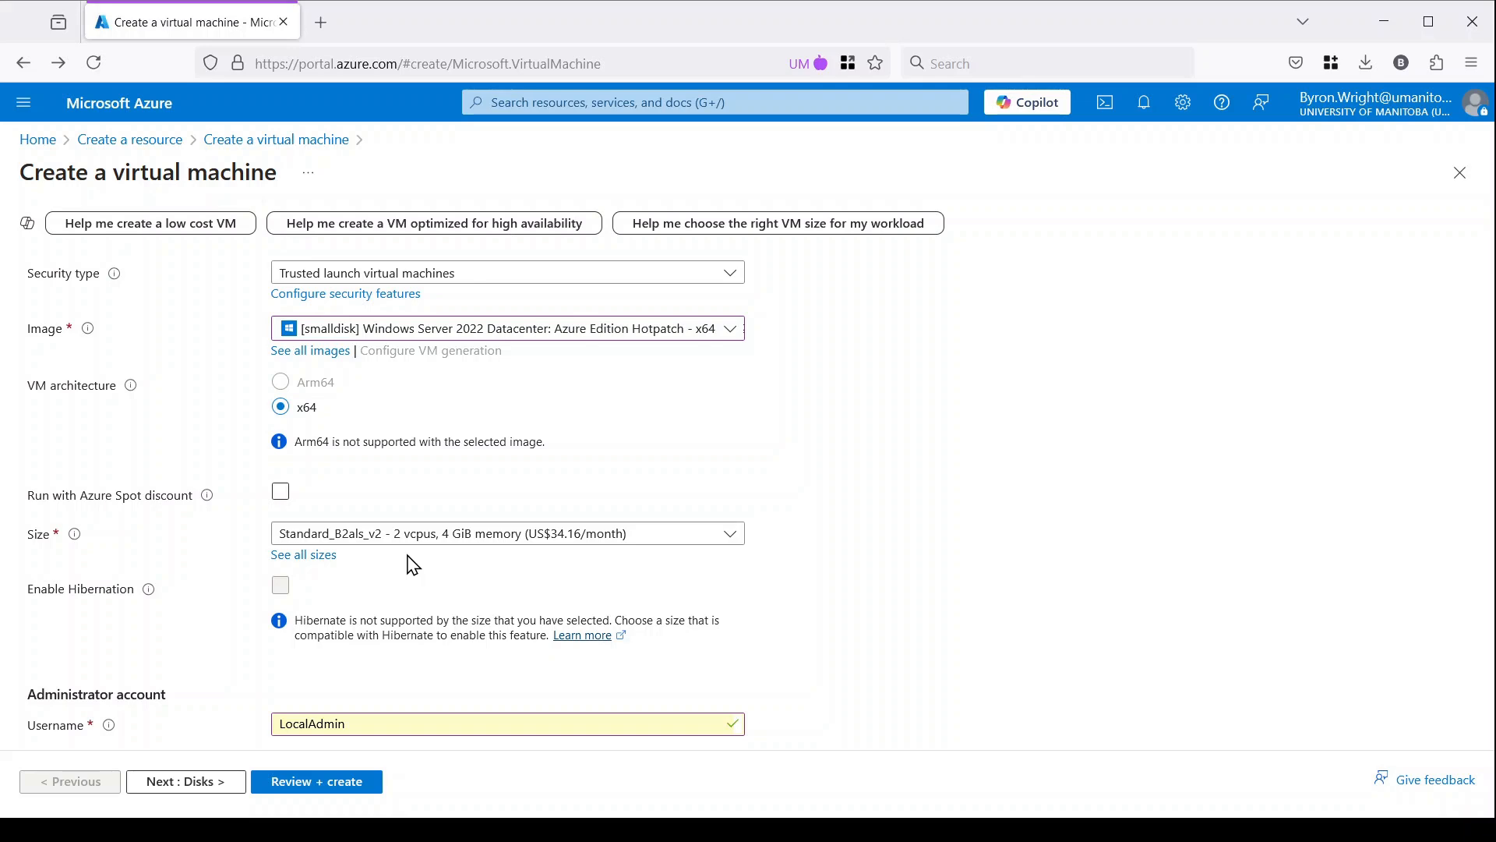
- Review the available images and keep the [smalldisk] Windows Server 2022 Datacenter: Azure Edition Hotpatch image
{"action": "left_click", "coordinate": [726, 334]}
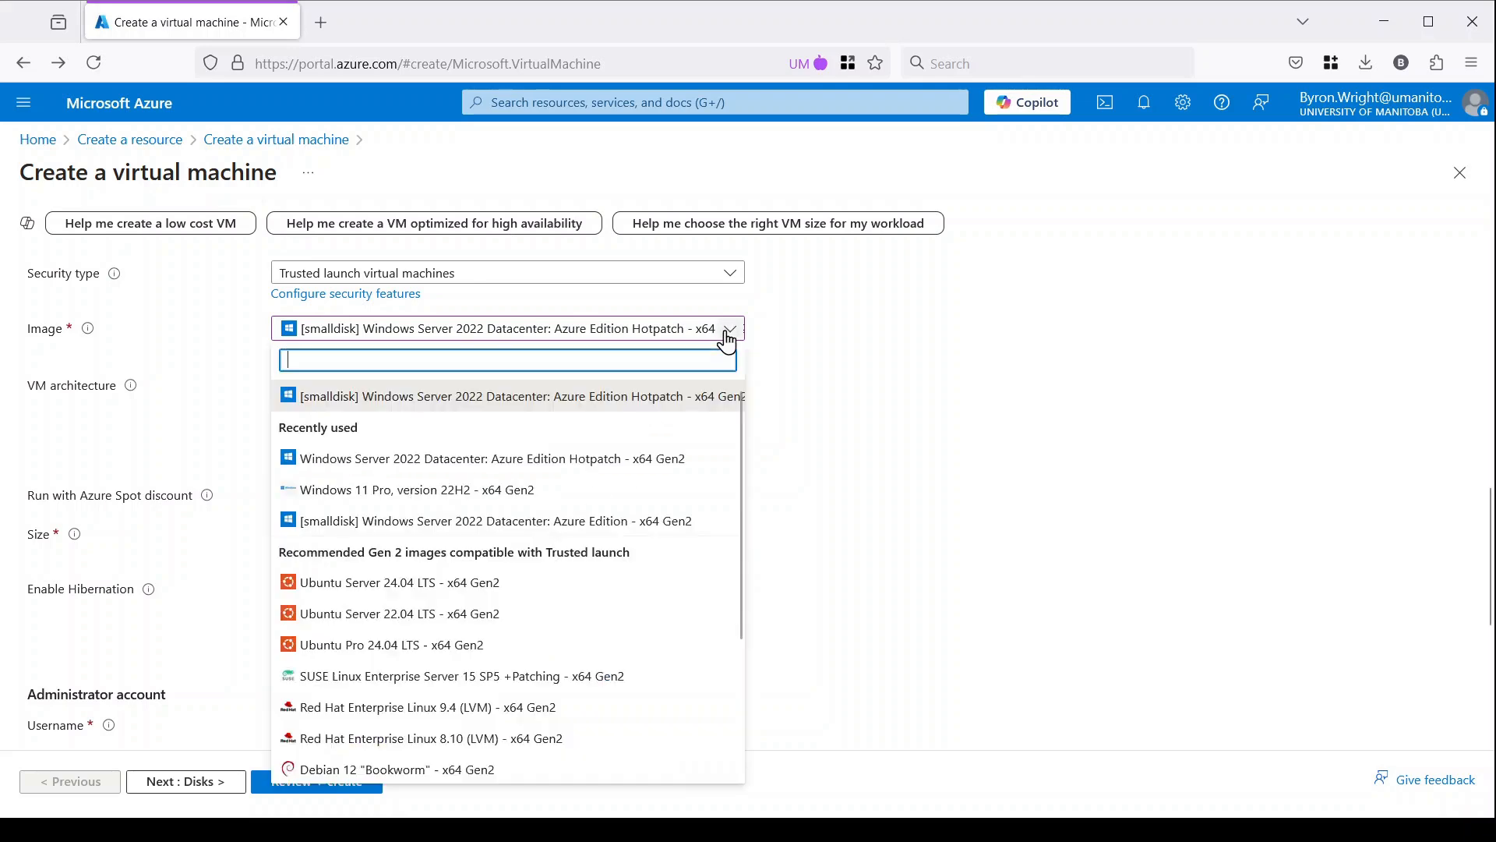
{"action": "left_click", "coordinate": [709, 416]}
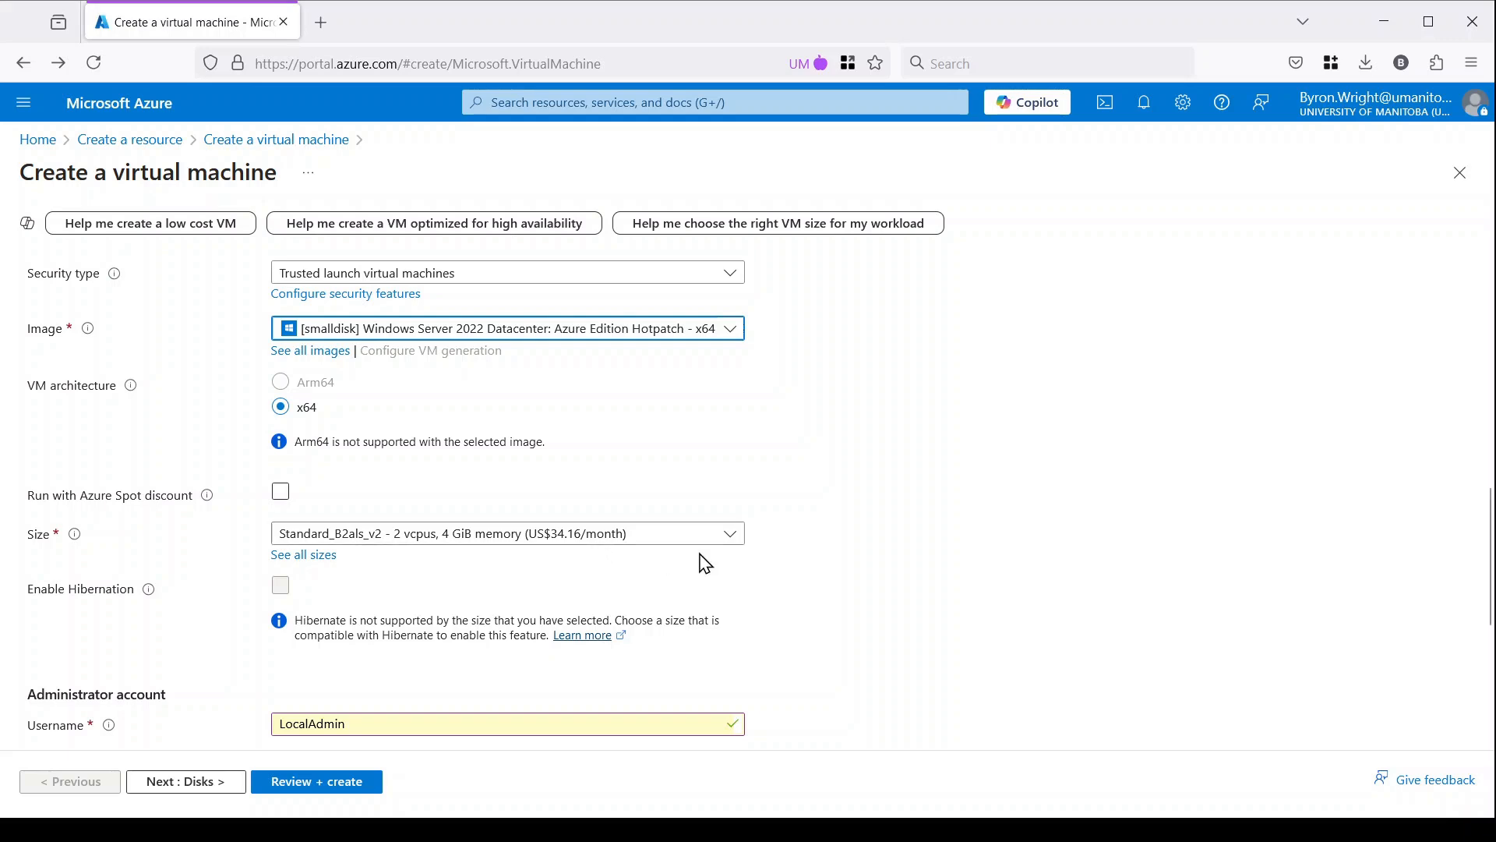
- Keep LocalAdmin as the administrator username and fill in the Confirm password field with the saved account password
{"action": "scroll", "coordinate": [857, 560], "scroll_direction": "down", "scroll_amount": 4}
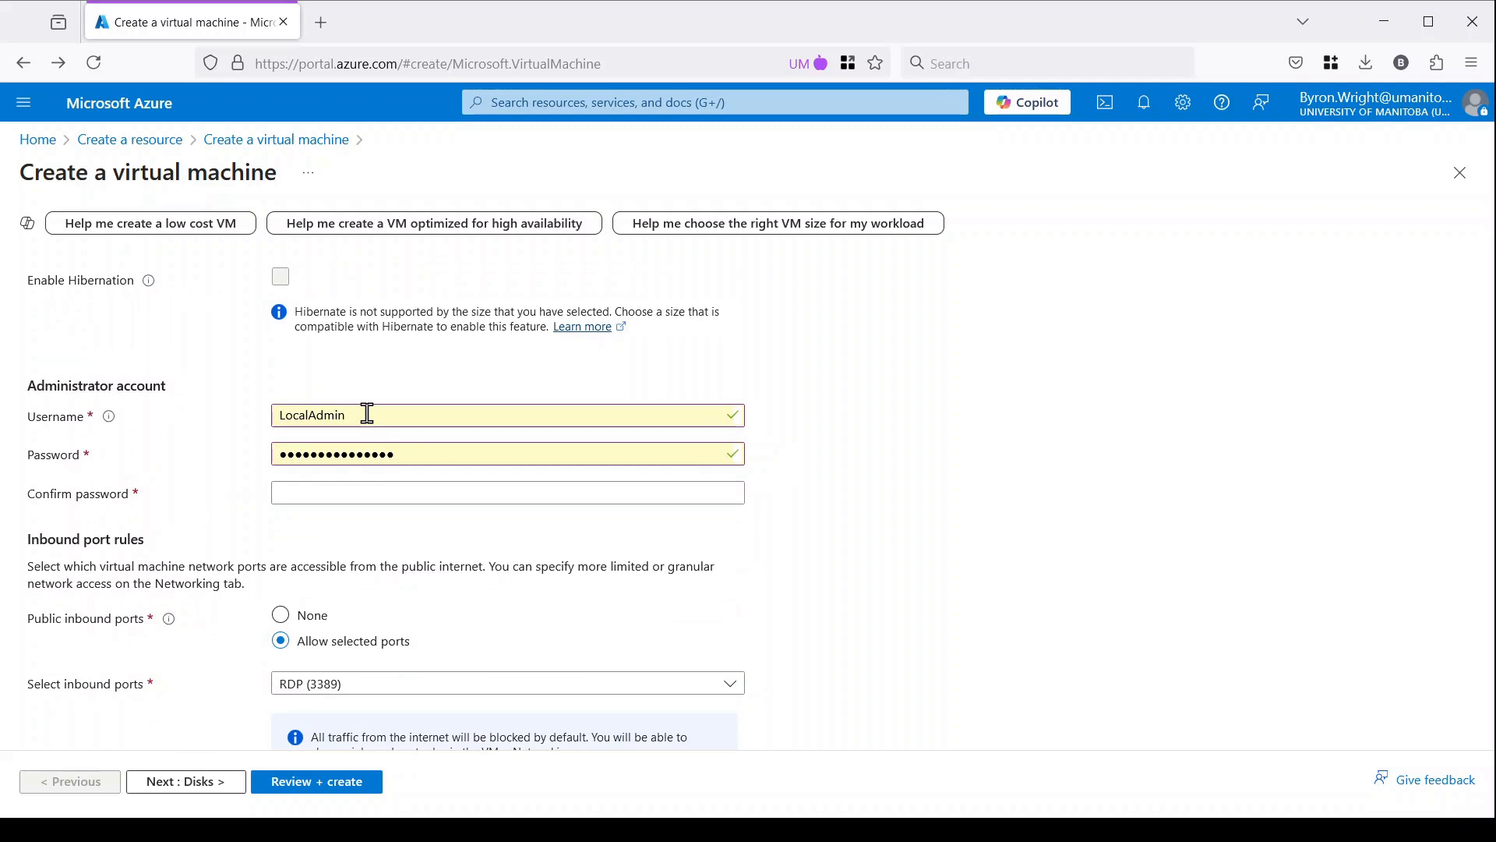
{"action": "left_click", "coordinate": [368, 414]}
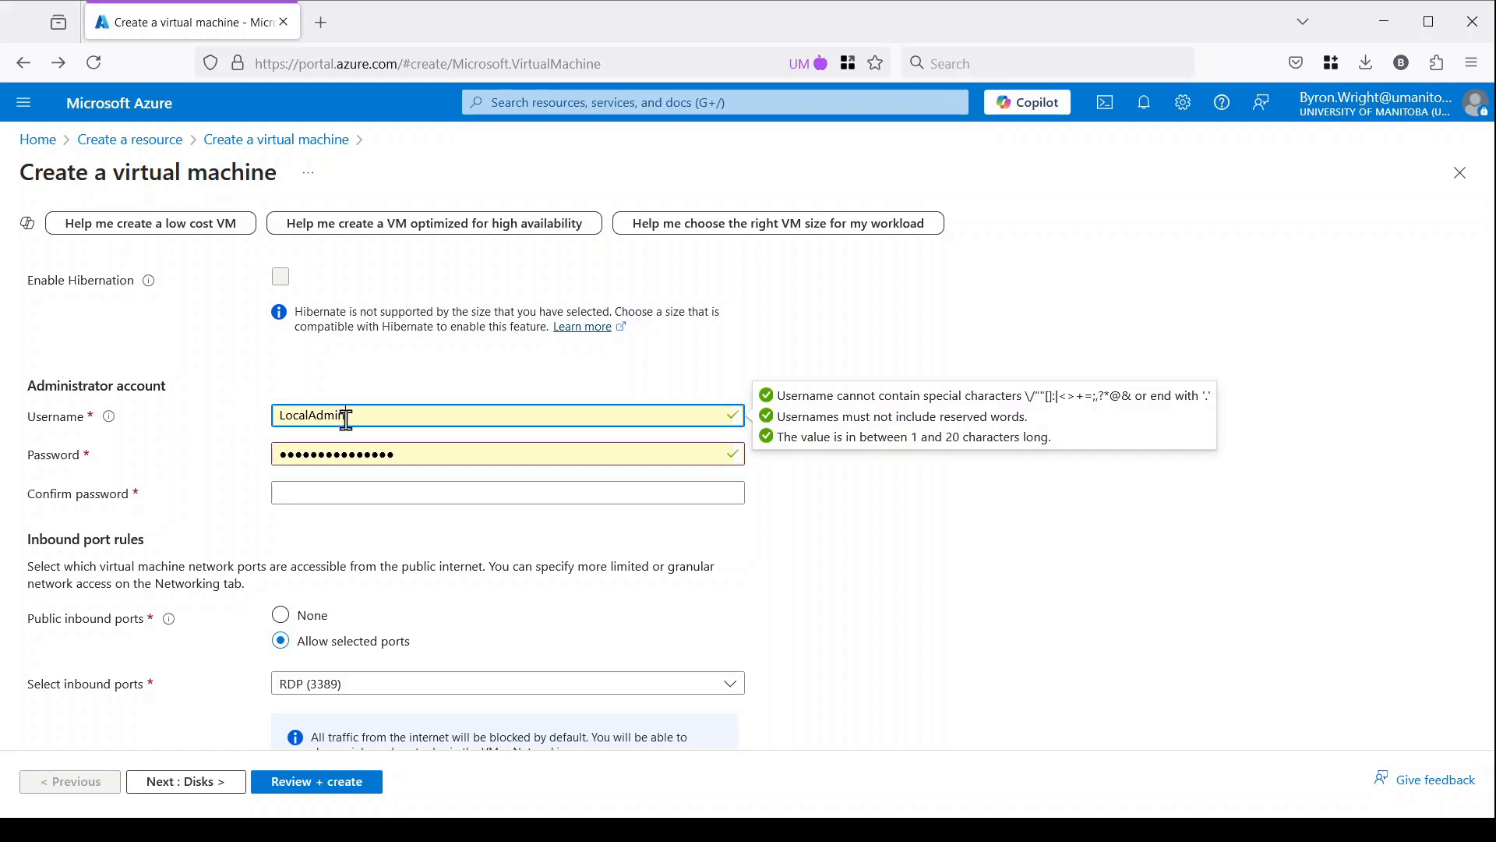
{"action": "left_click_drag", "start_coordinate": [347, 418], "coordinate": [261, 414]}
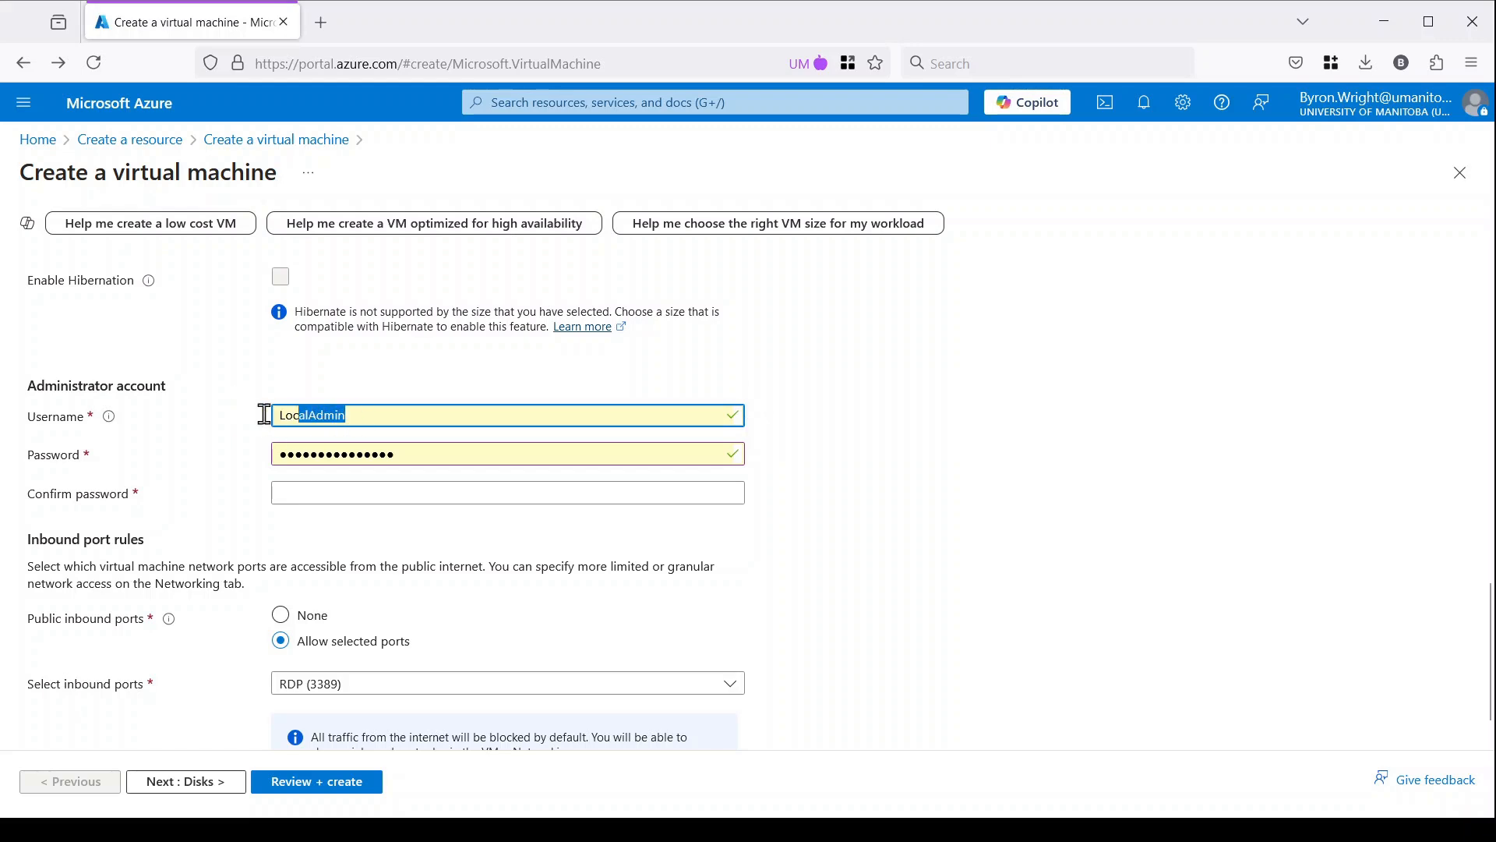
{"action": "left_click", "coordinate": [341, 449]}
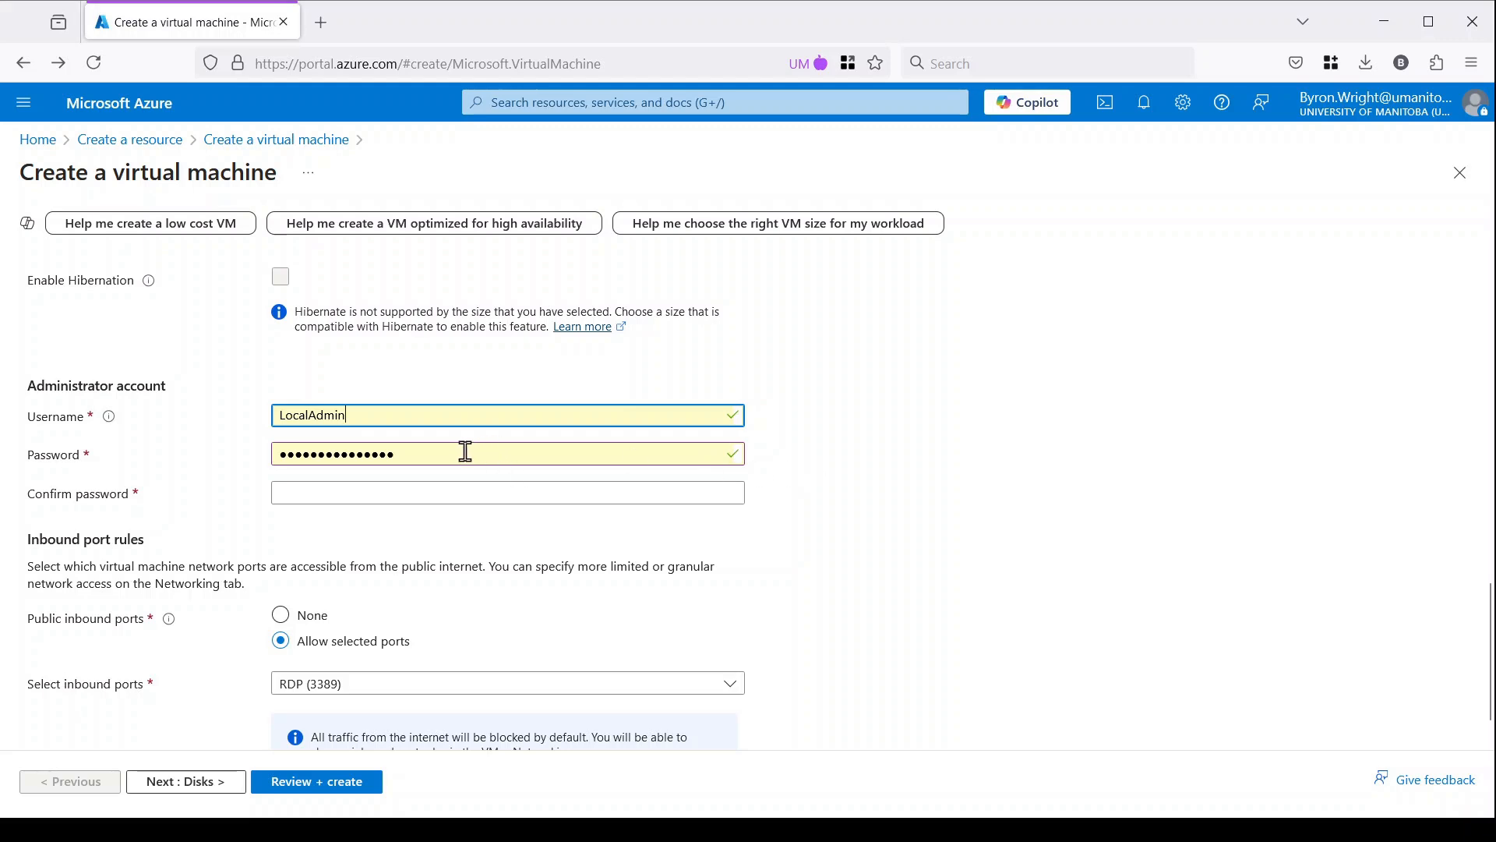
{"action": "left_click", "coordinate": [435, 454]}
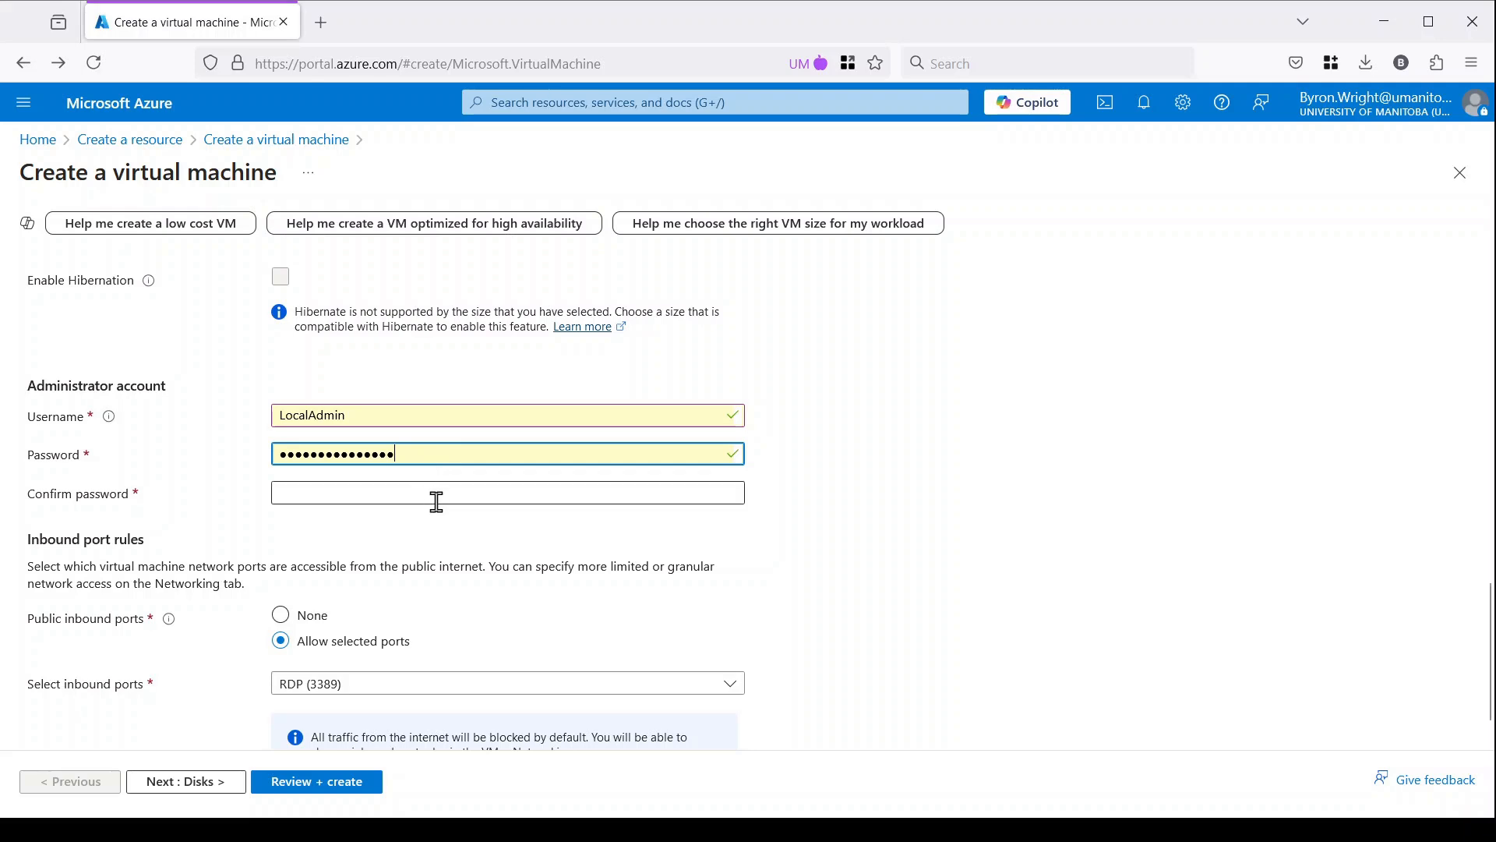
{"action": "key", "text": "Tab"}
{"action": "key", "text": "Tab"}
{"action": "left_click", "coordinate": [424, 492]}
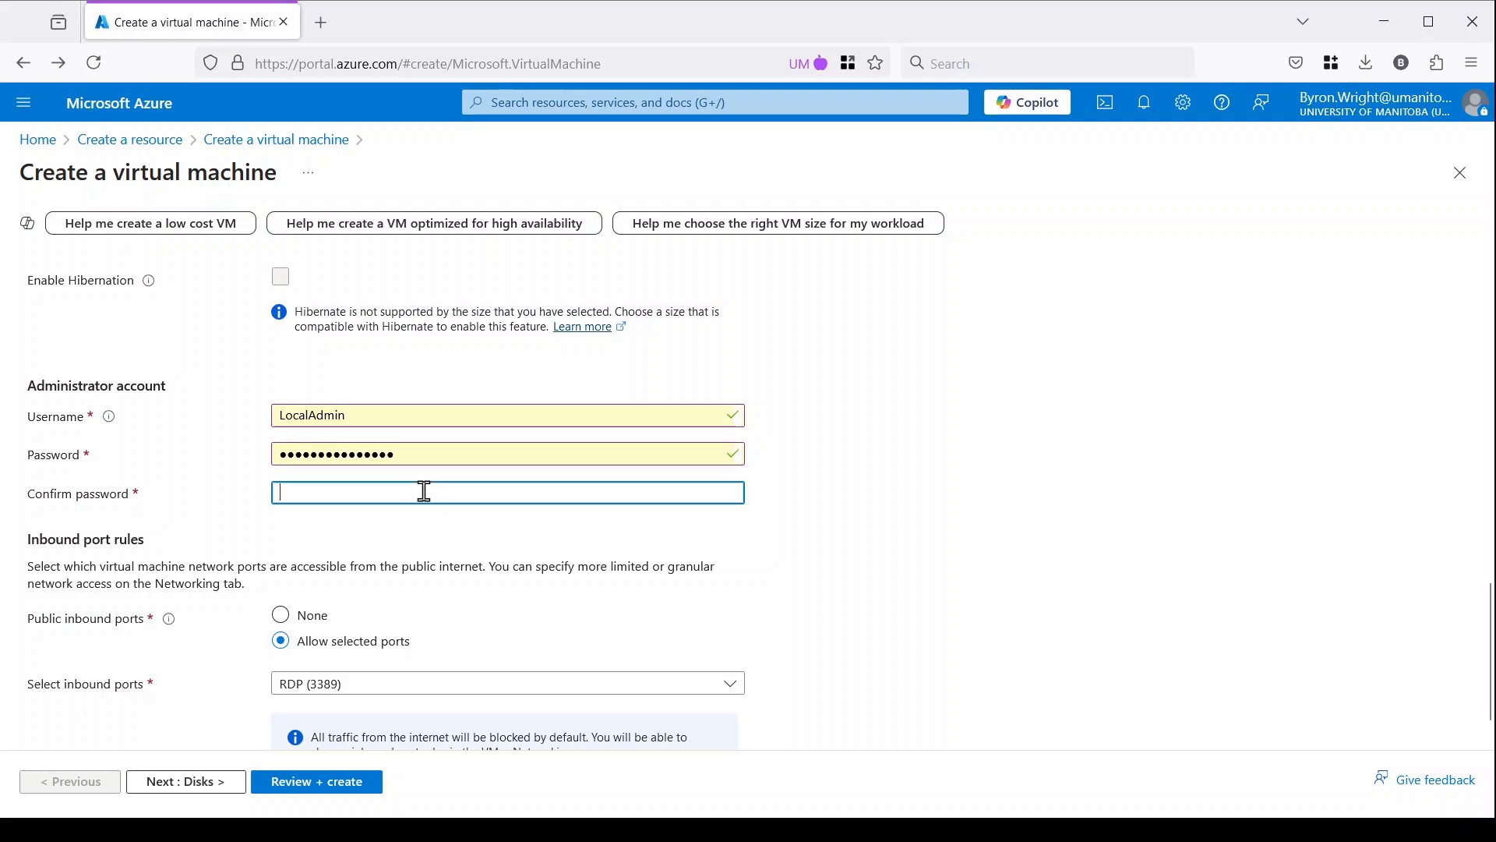
{"action": "left_click", "coordinate": [324, 527]}
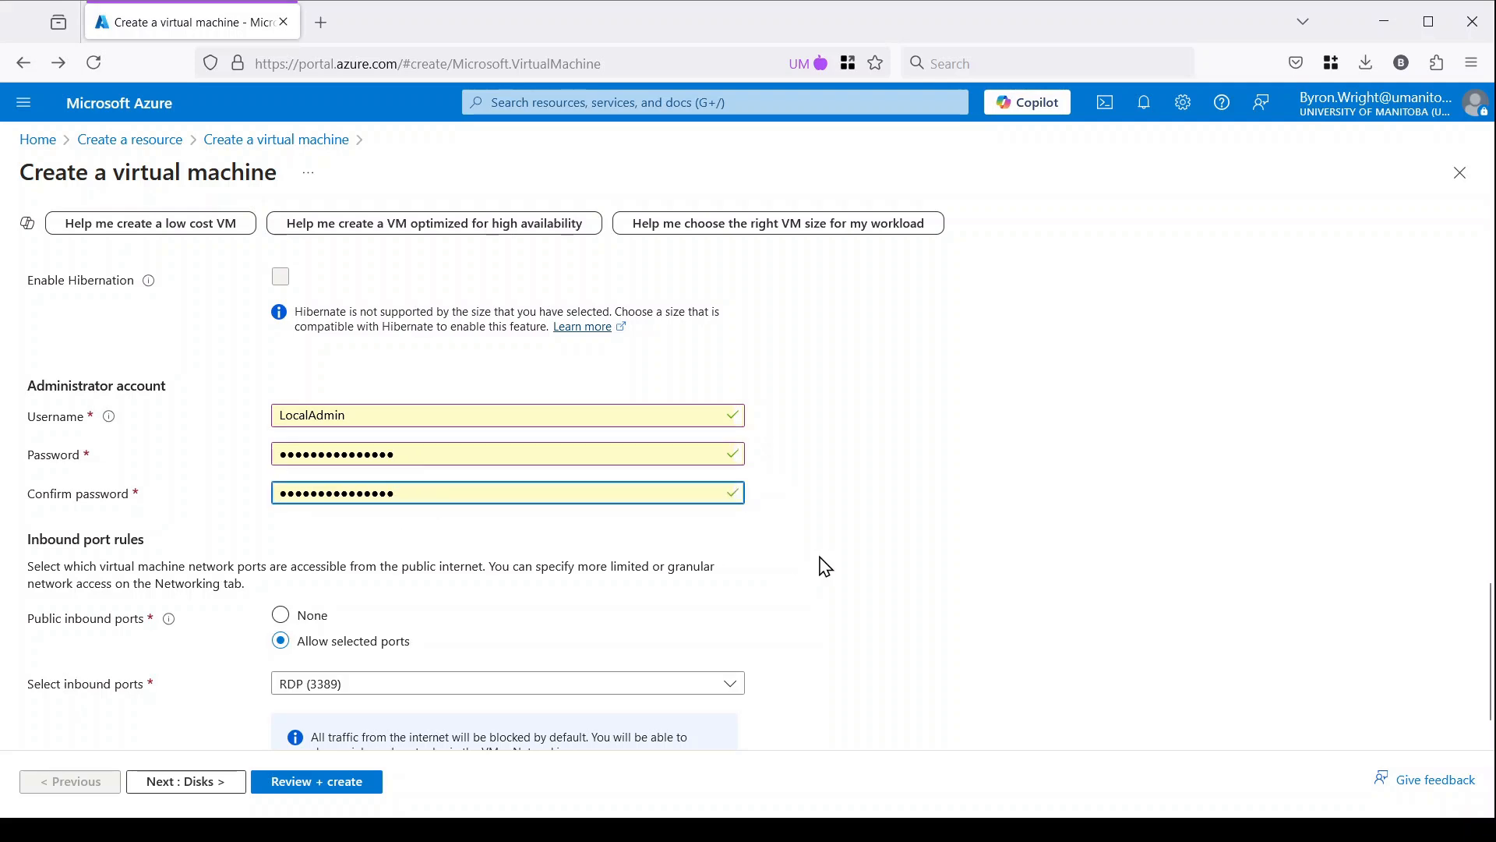
{"action": "left_click", "coordinate": [819, 556]}
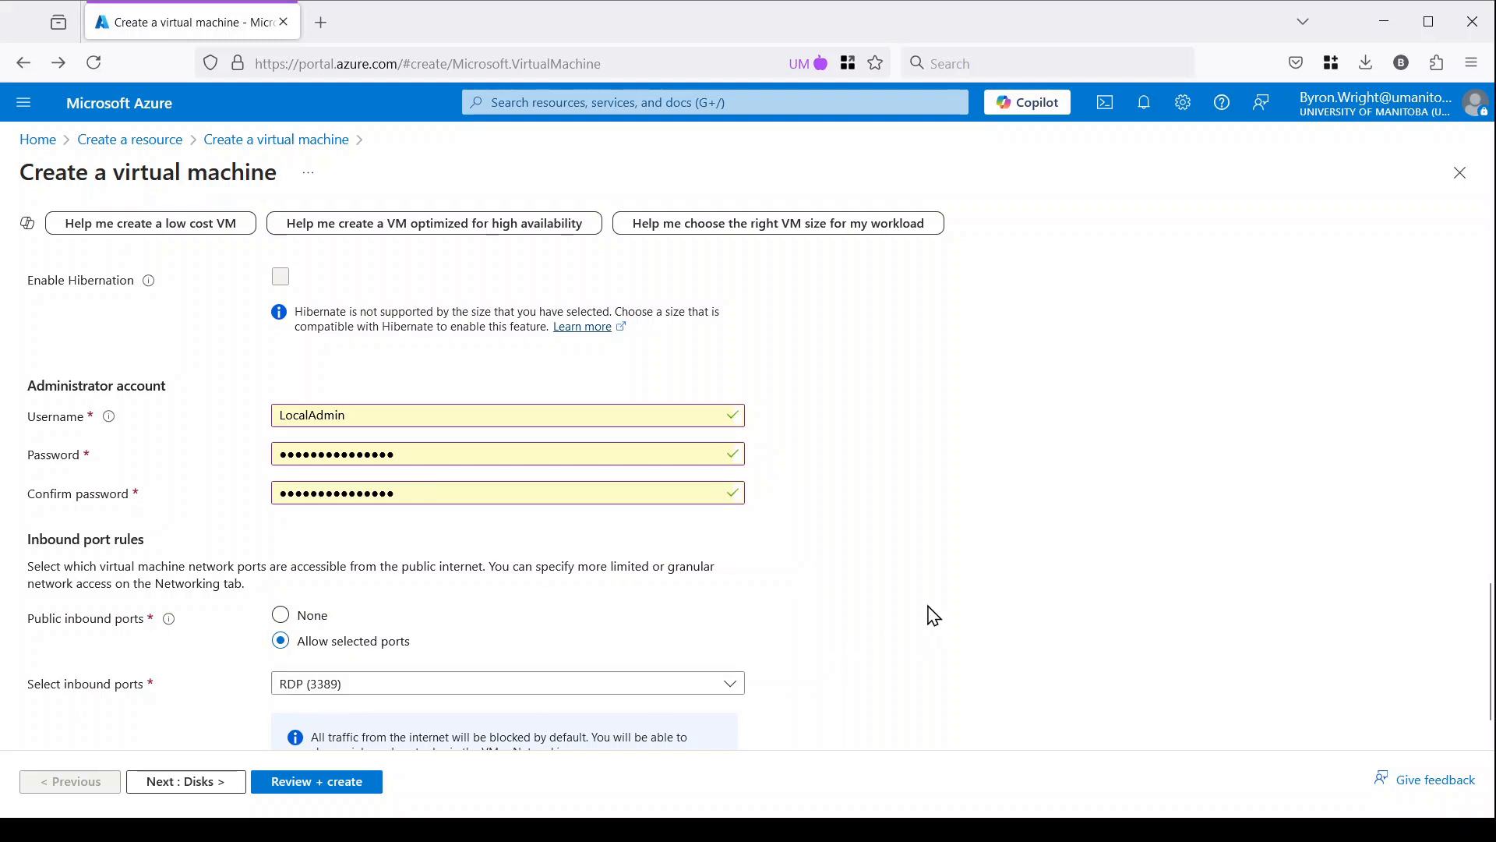
- Continue to the disk settings, view the deployment recommendations and adopt the most similar one, East US 2 with Zone 3
{"action": "scroll", "coordinate": [934, 615], "scroll_direction": "down", "scroll_amount": 1}
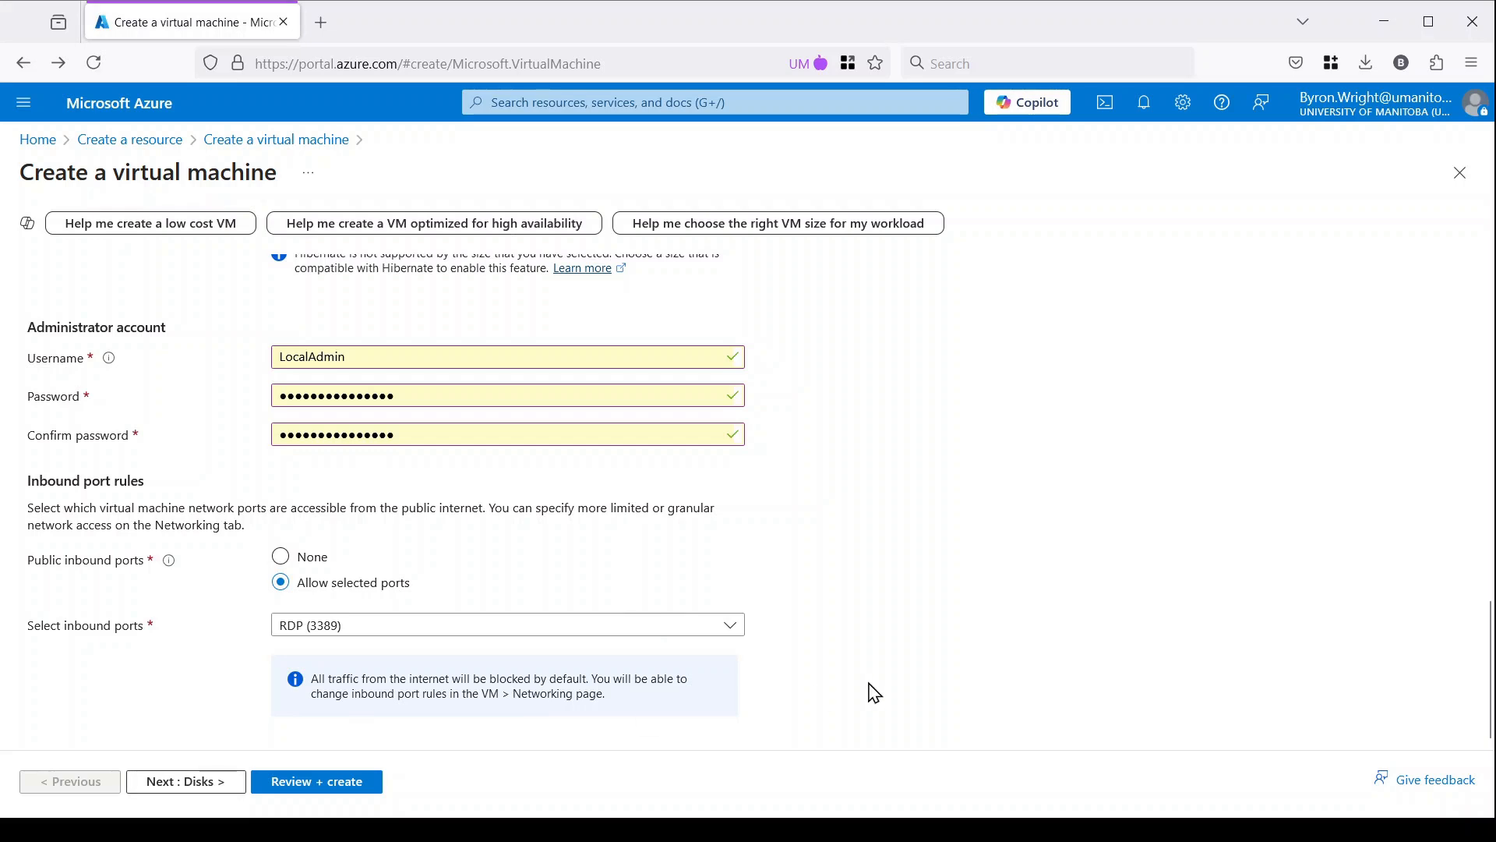
{"action": "left_click", "coordinate": [187, 783]}
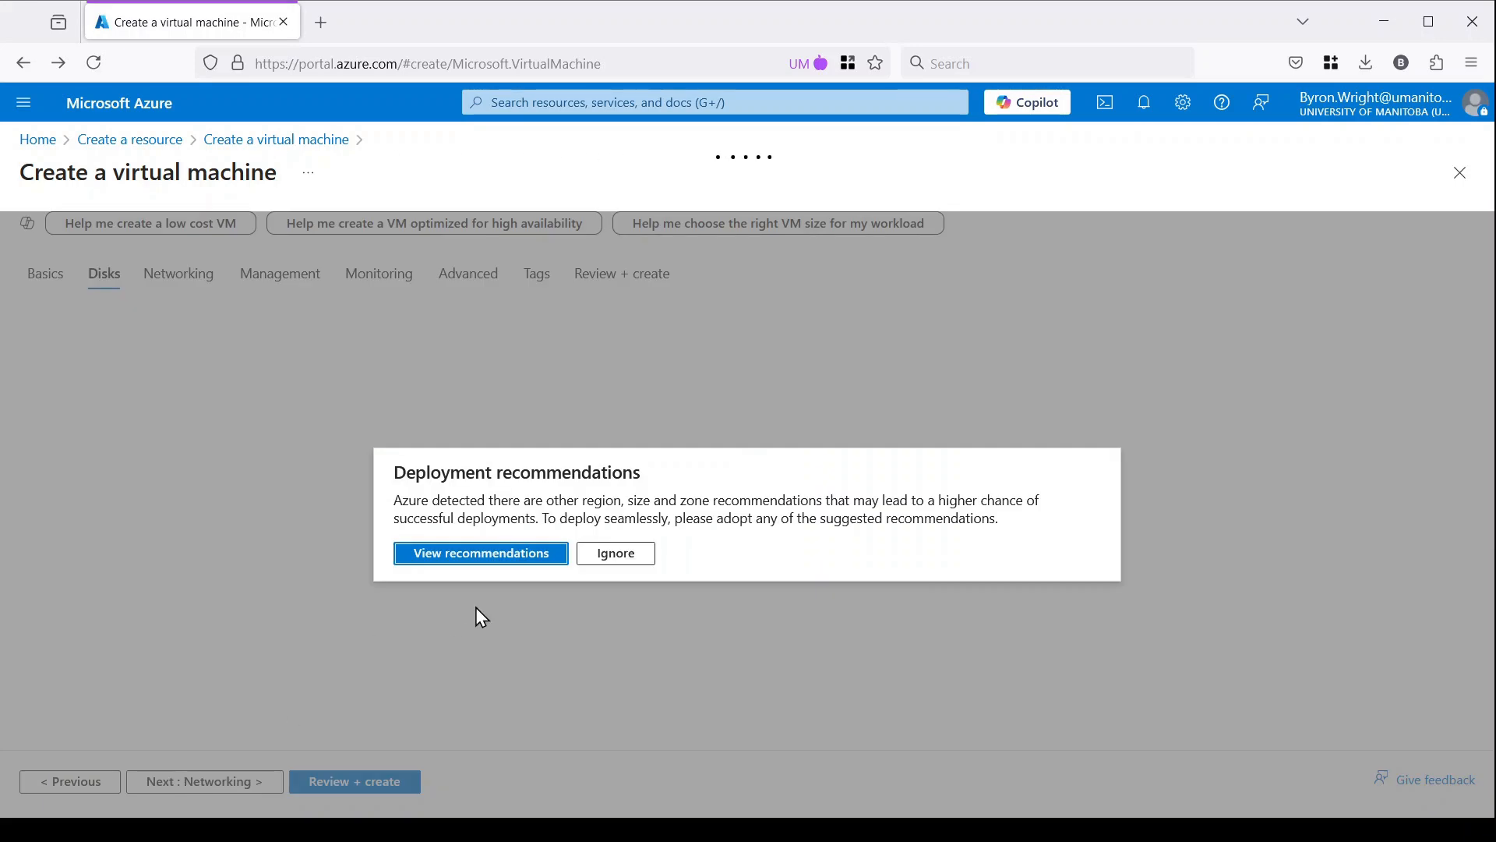
{"action": "left_click", "coordinate": [522, 563]}
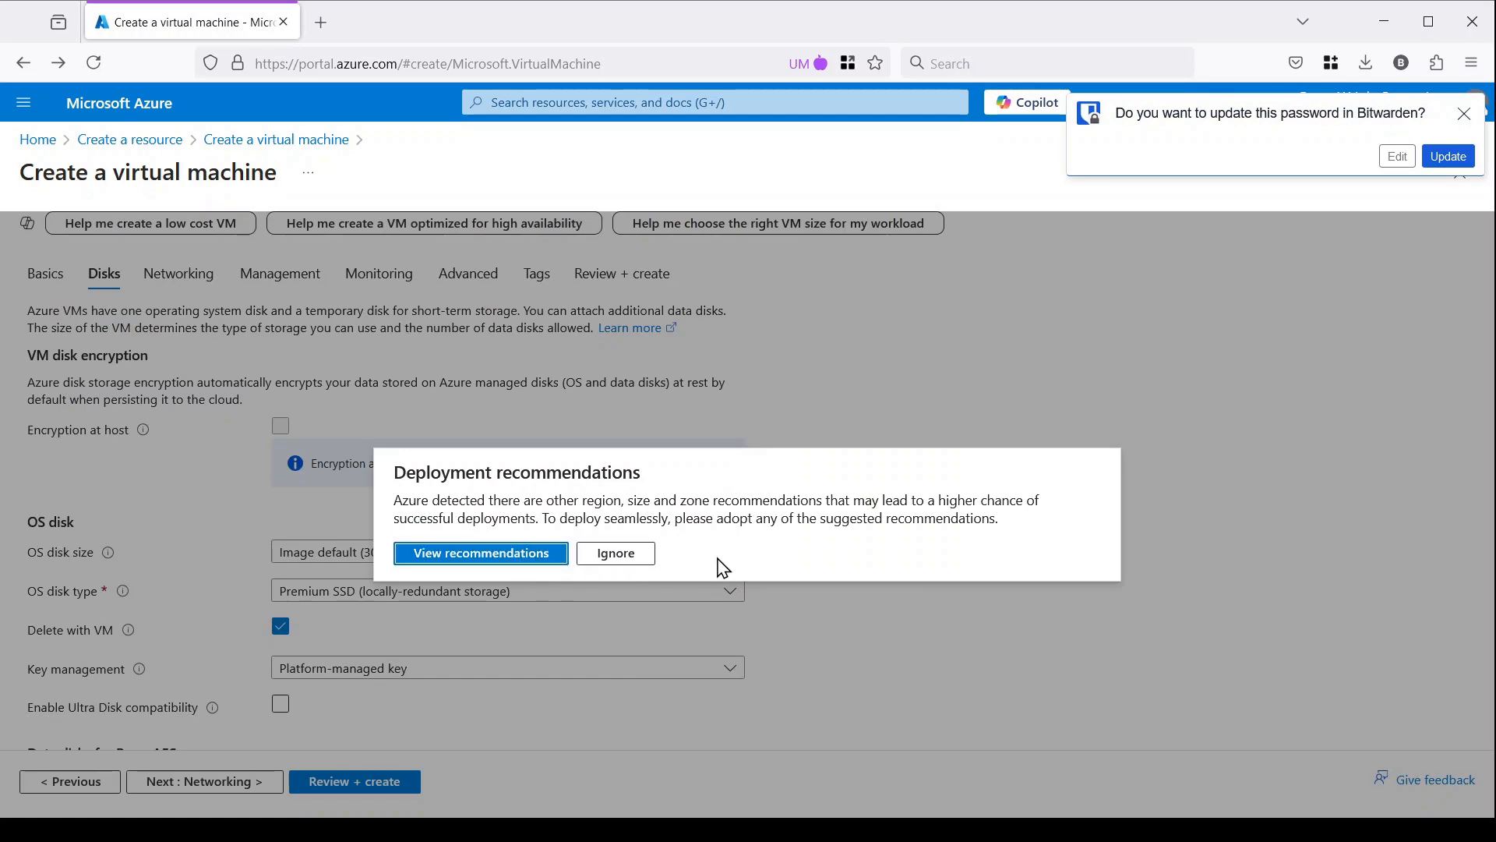
{"action": "left_click", "coordinate": [491, 568]}
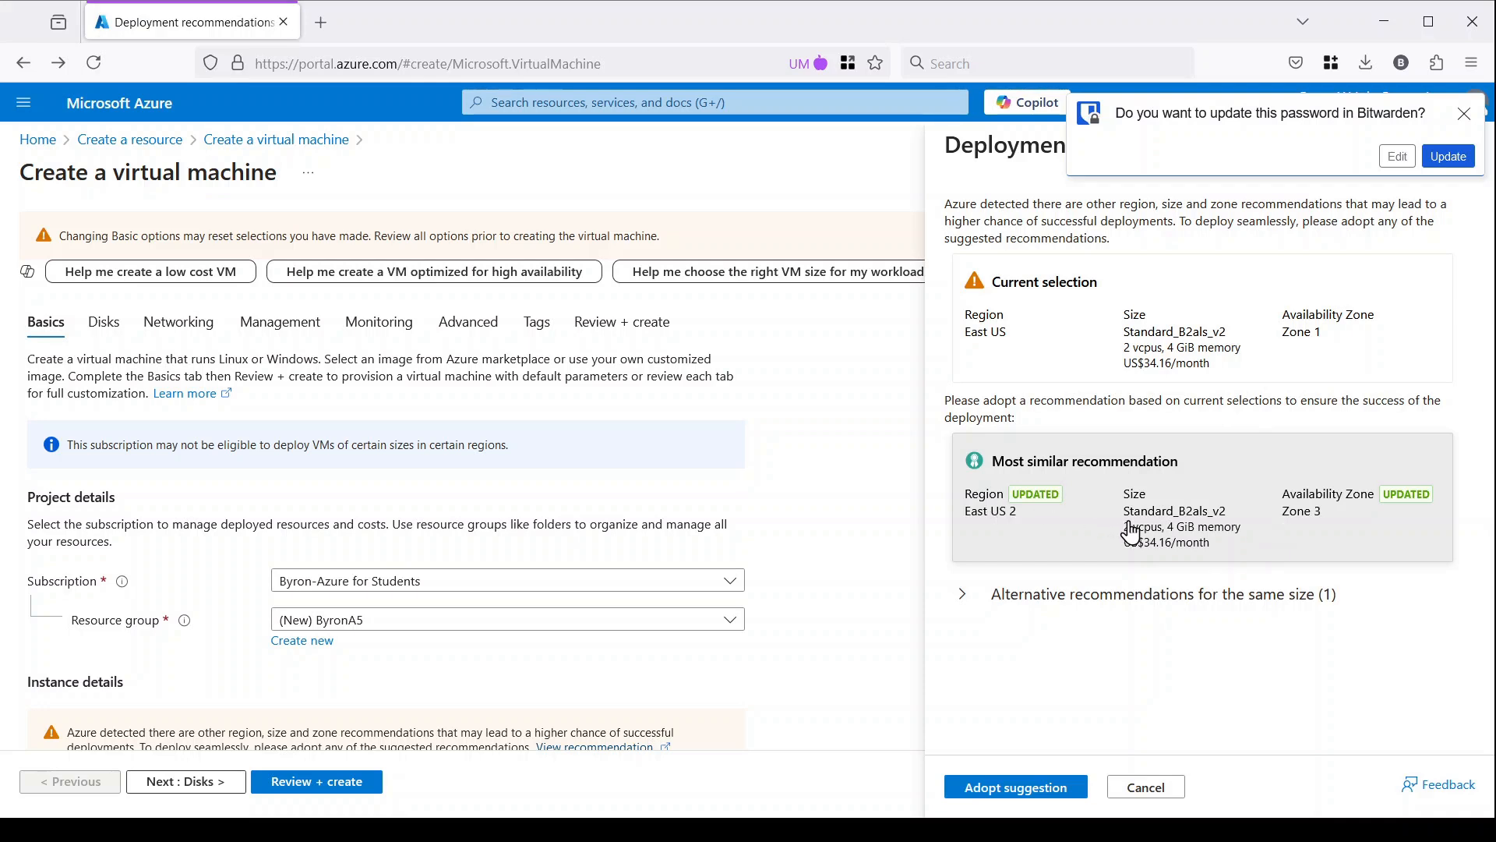
{"action": "left_click", "coordinate": [964, 595]}
{"action": "left_click", "coordinate": [1006, 789]}
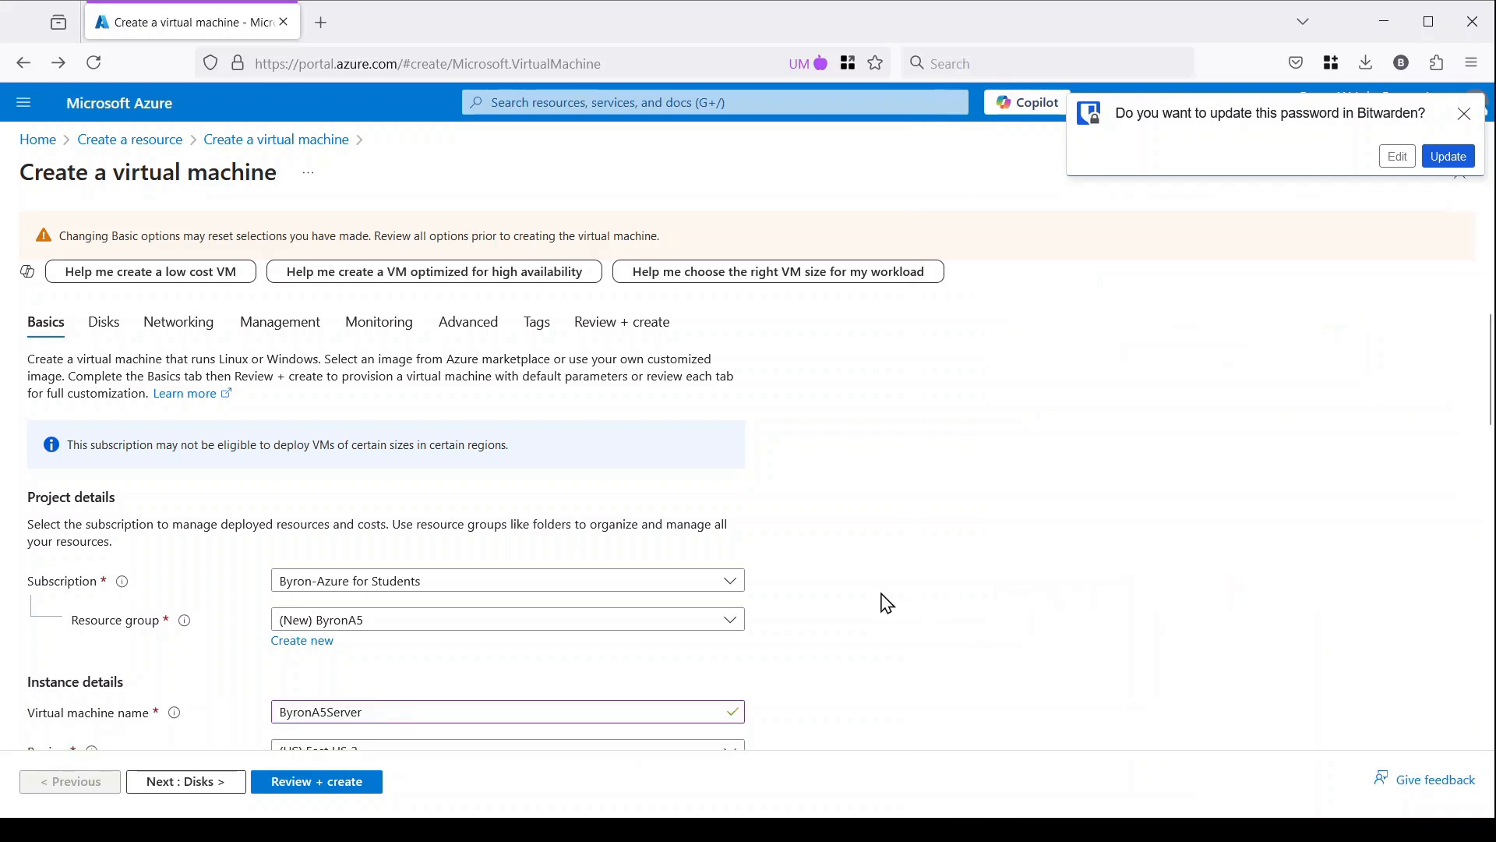
- Check the updated basic settings, dismiss the Bitwarden password-update prompt and continue to the disk settings
{"action": "scroll", "coordinate": [888, 592], "scroll_direction": "down", "scroll_amount": 2}
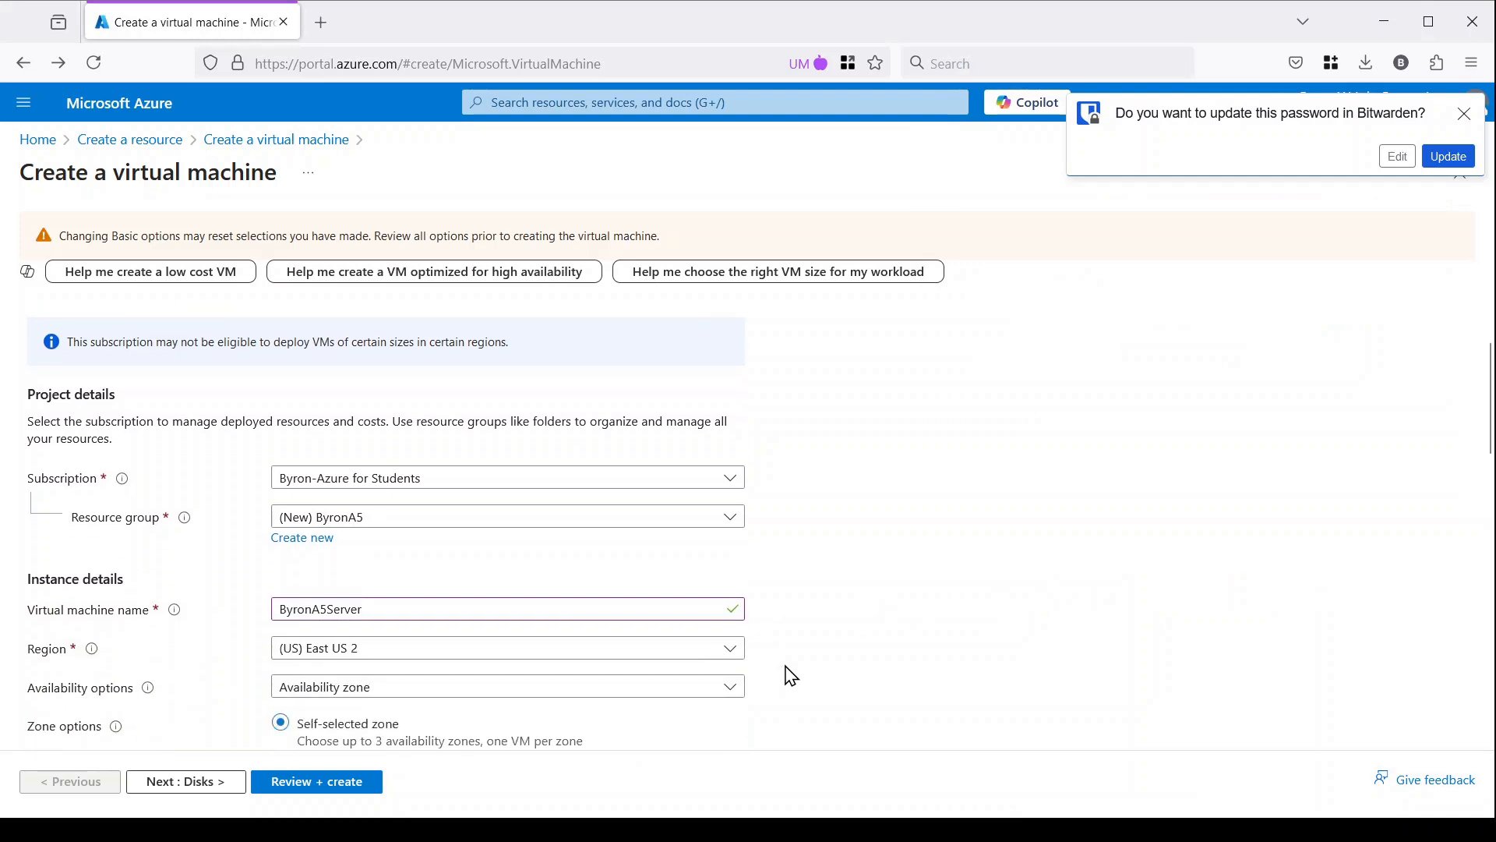
{"action": "scroll", "coordinate": [791, 675], "scroll_direction": "down", "scroll_amount": 4}
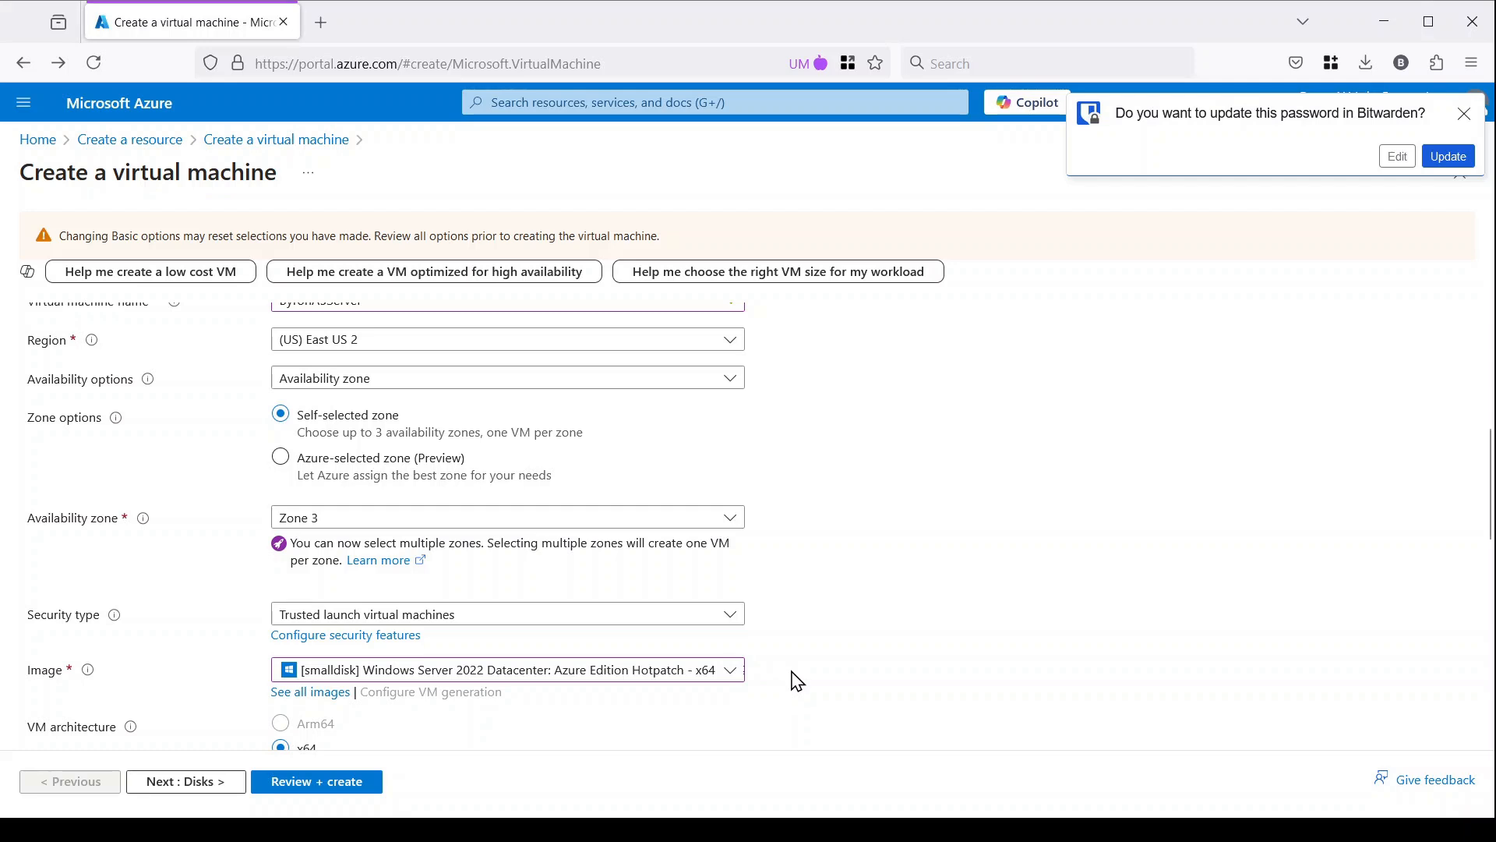
{"action": "scroll", "coordinate": [796, 682], "scroll_direction": "down", "scroll_amount": 4}
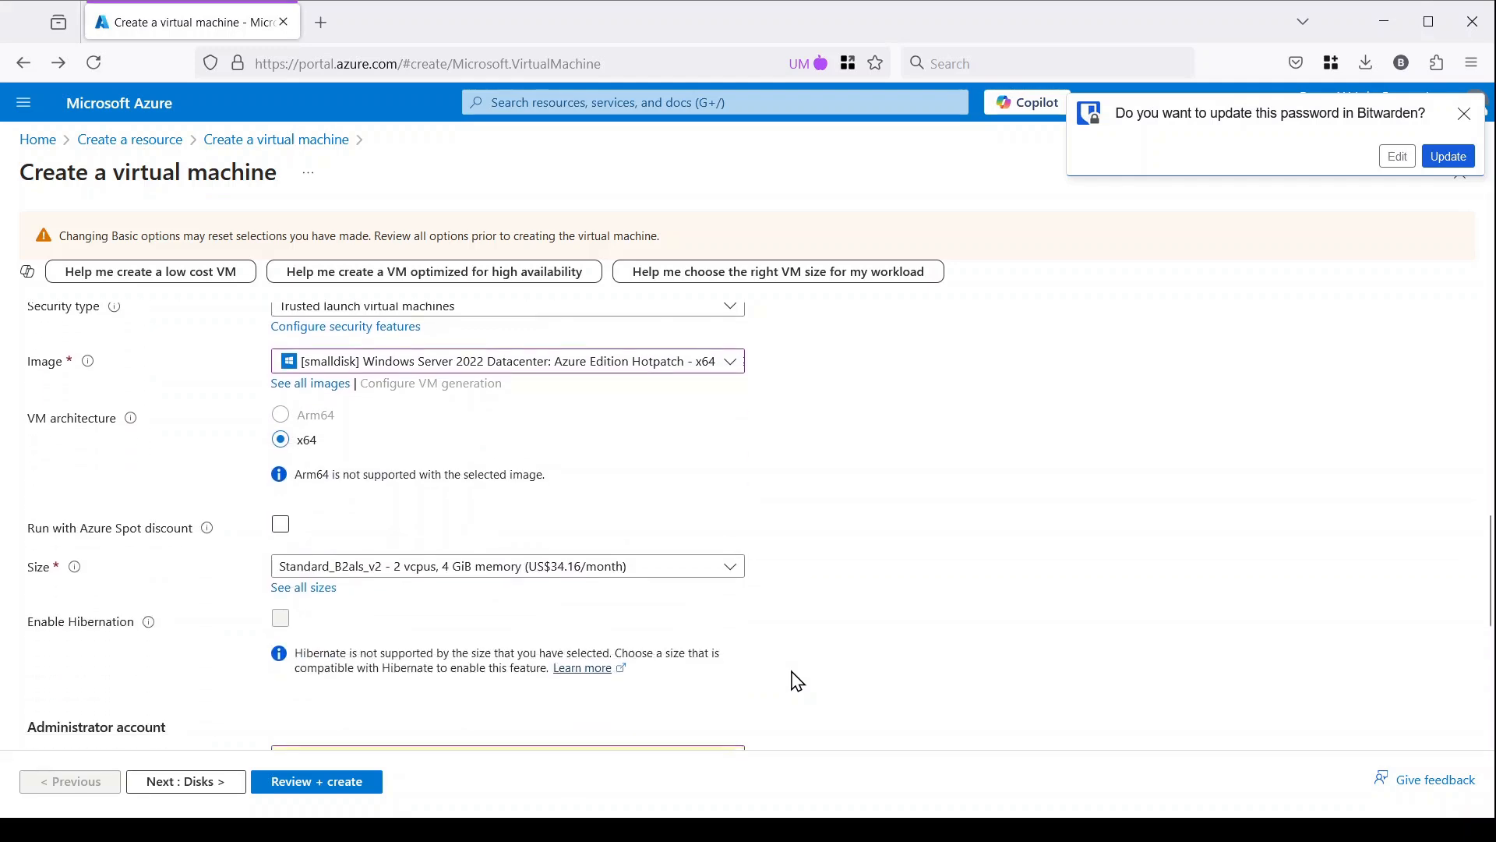
{"action": "scroll", "coordinate": [797, 682], "scroll_direction": "down", "scroll_amount": 2}
{"action": "scroll", "coordinate": [797, 681], "scroll_direction": "down", "scroll_amount": 3}
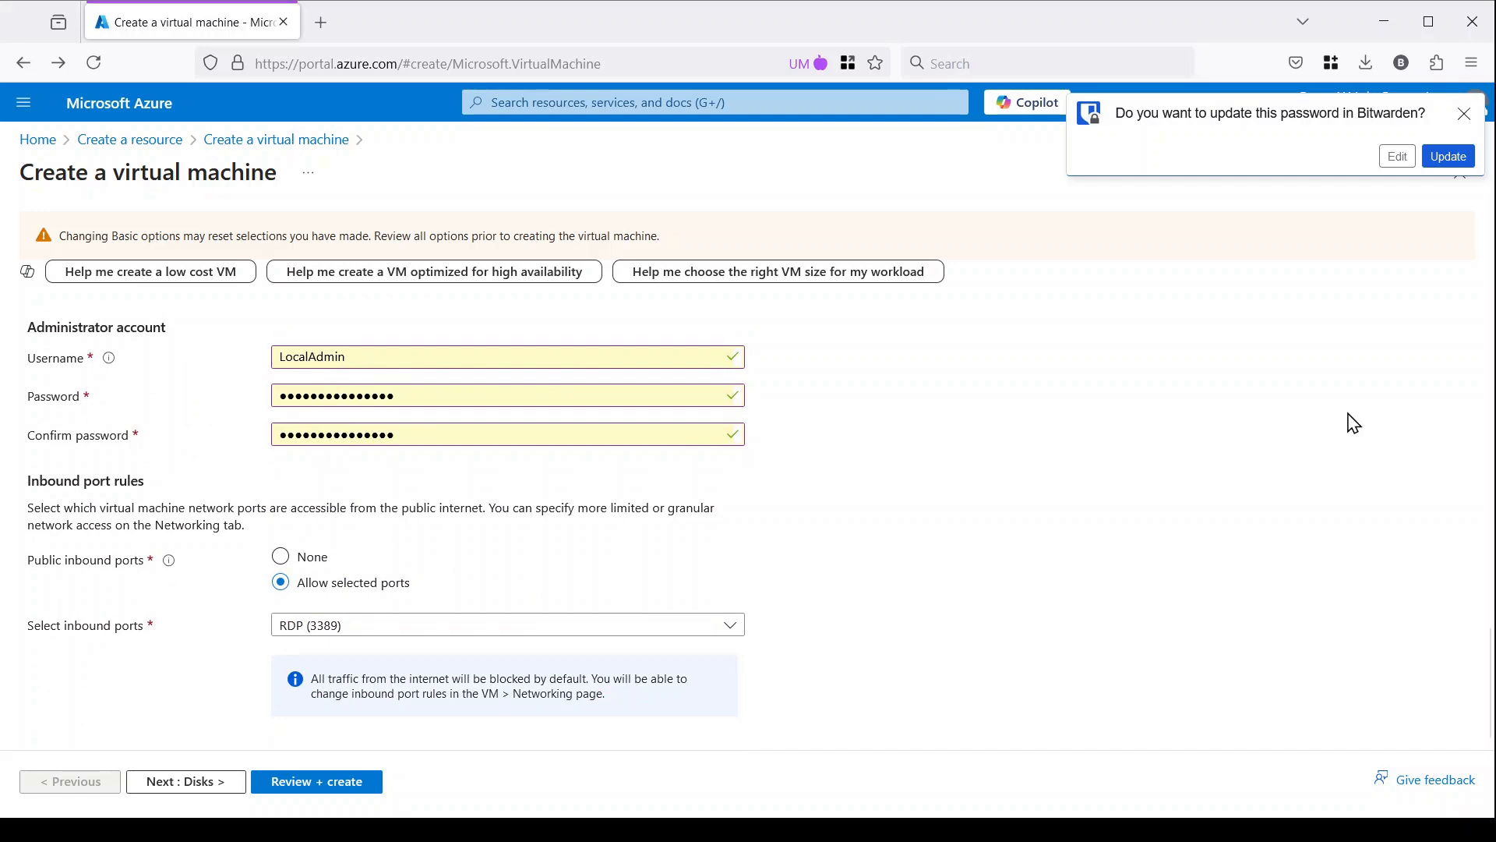
{"action": "left_click", "coordinate": [1465, 114]}
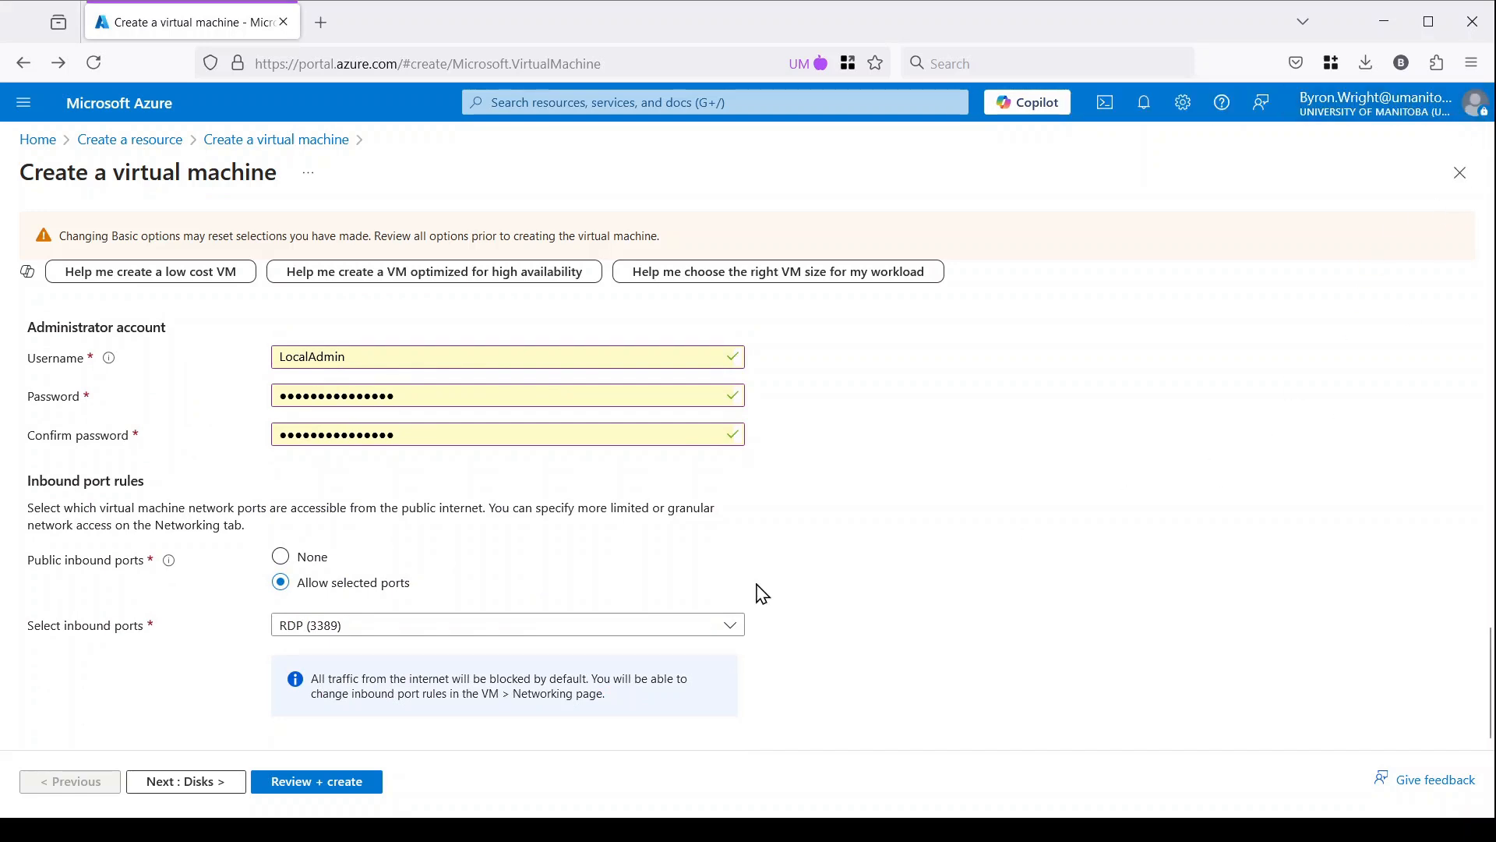
{"action": "left_click", "coordinate": [187, 782]}
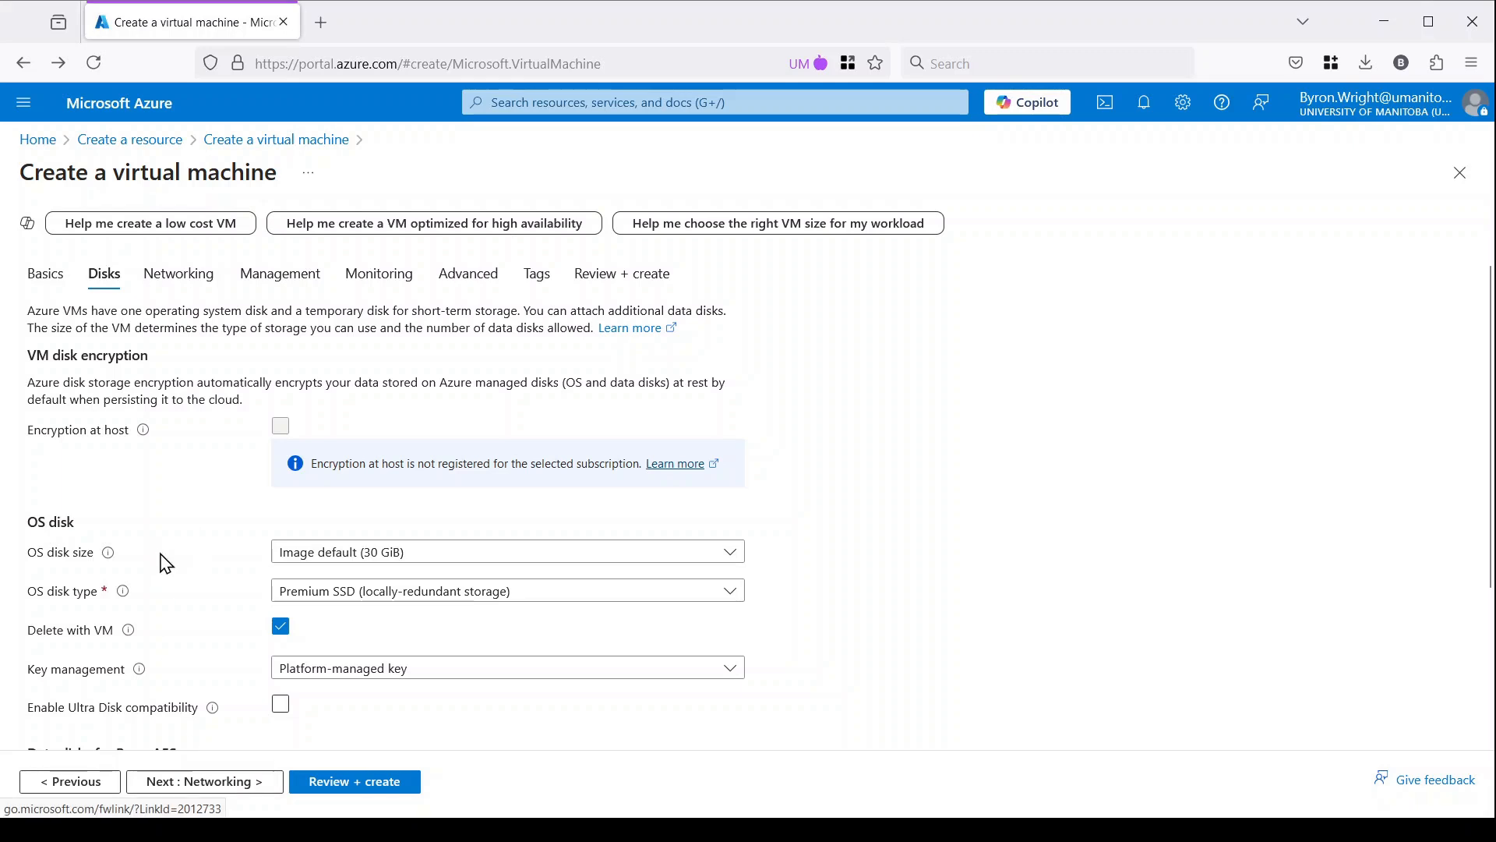
- Keep the image default OS disk size of 30 GiB and set the OS disk type to locally-redundant Standard HDD
{"action": "left_click", "coordinate": [392, 555]}
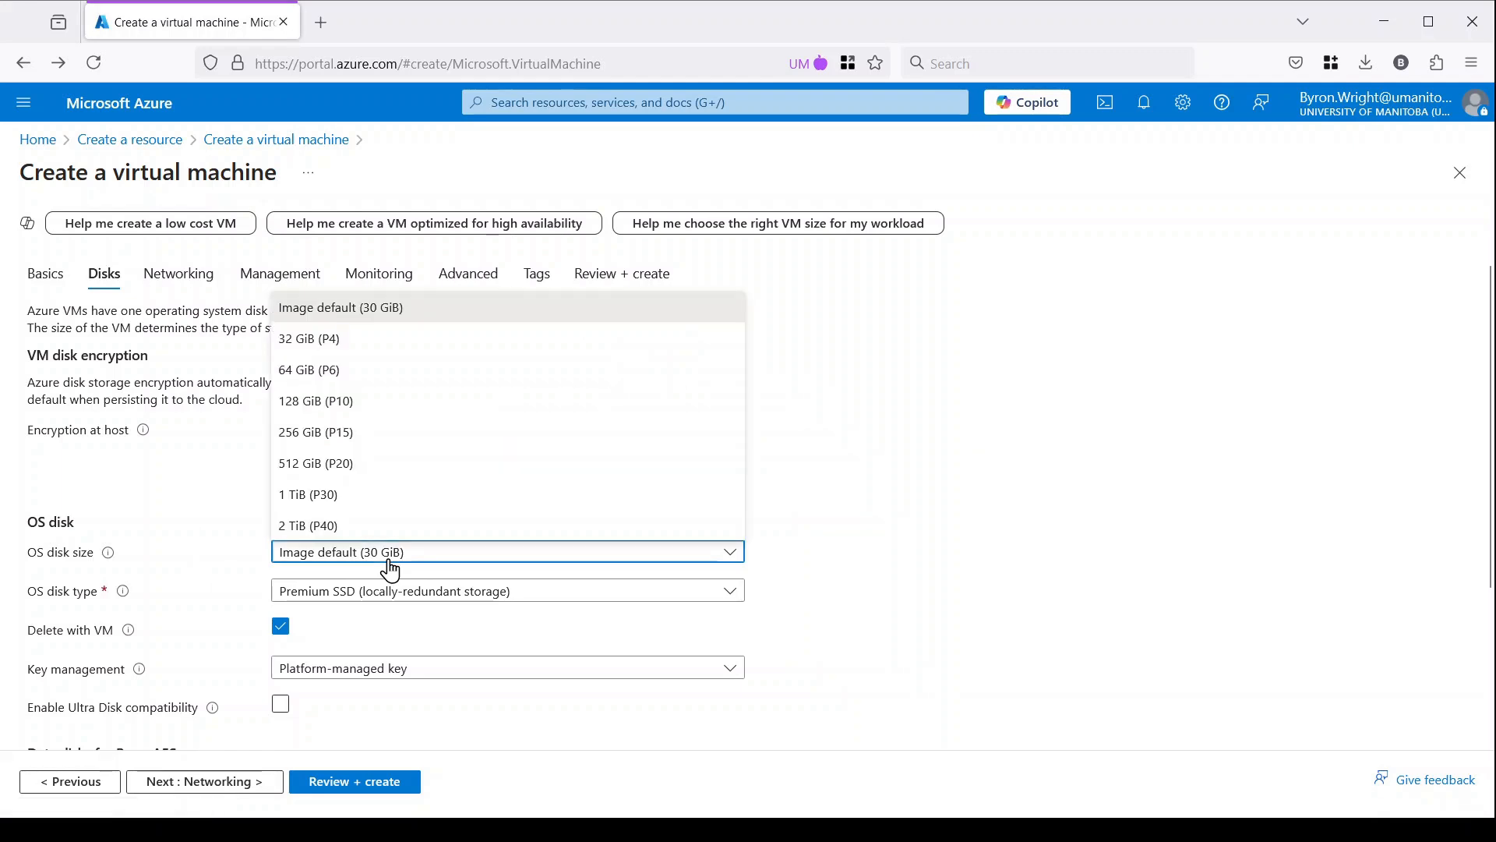
{"action": "left_click", "coordinate": [391, 570]}
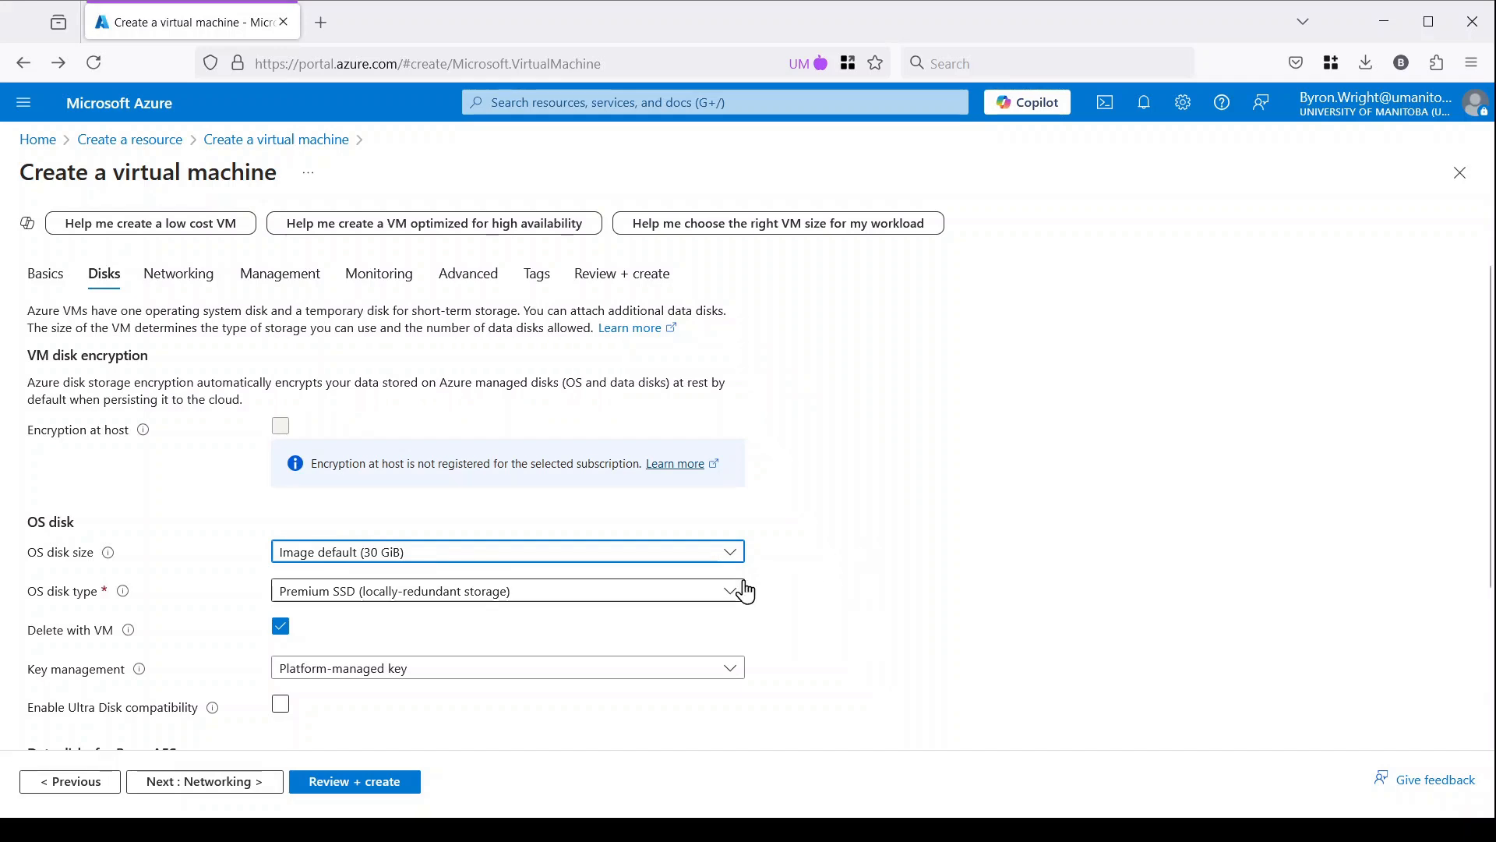
{"action": "left_click", "coordinate": [632, 596]}
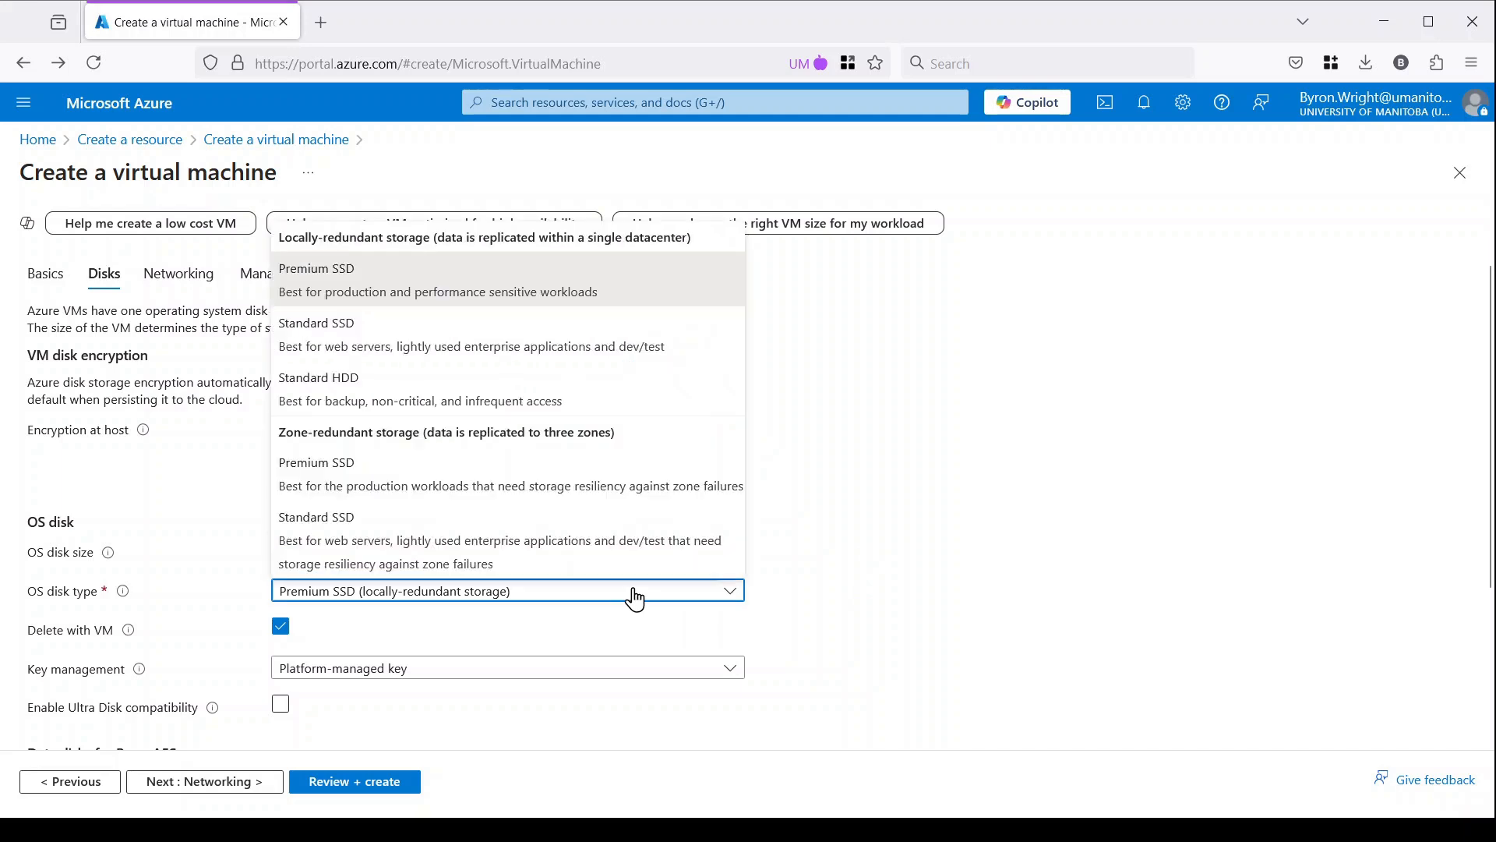
{"action": "left_click", "coordinate": [416, 399]}
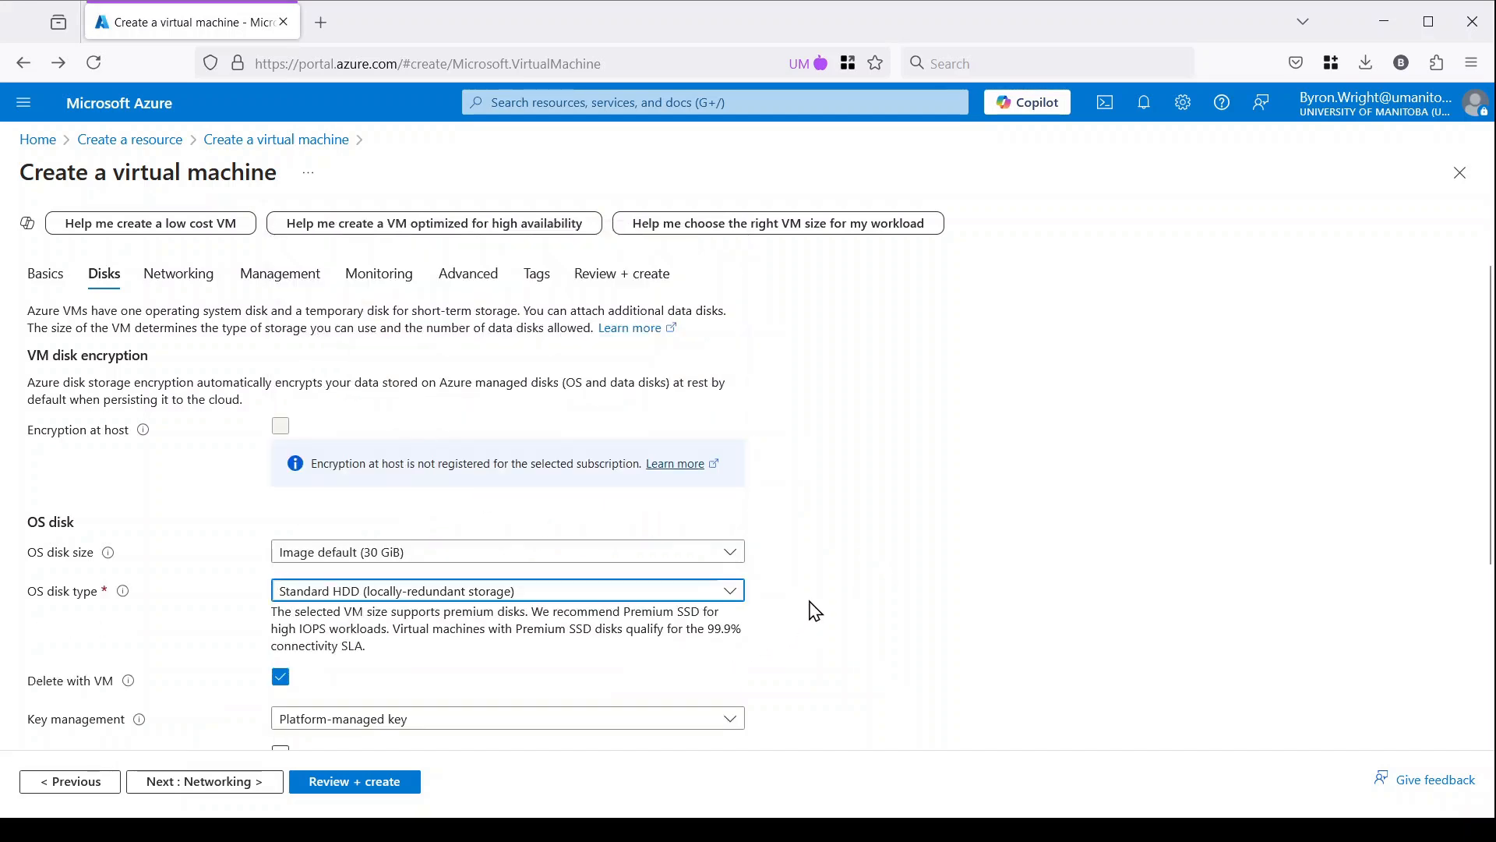
- Review the data disk and advanced disk options without adding a data disk, and continue to the networking settings
{"action": "scroll", "coordinate": [819, 611], "scroll_direction": "down", "scroll_amount": 2}
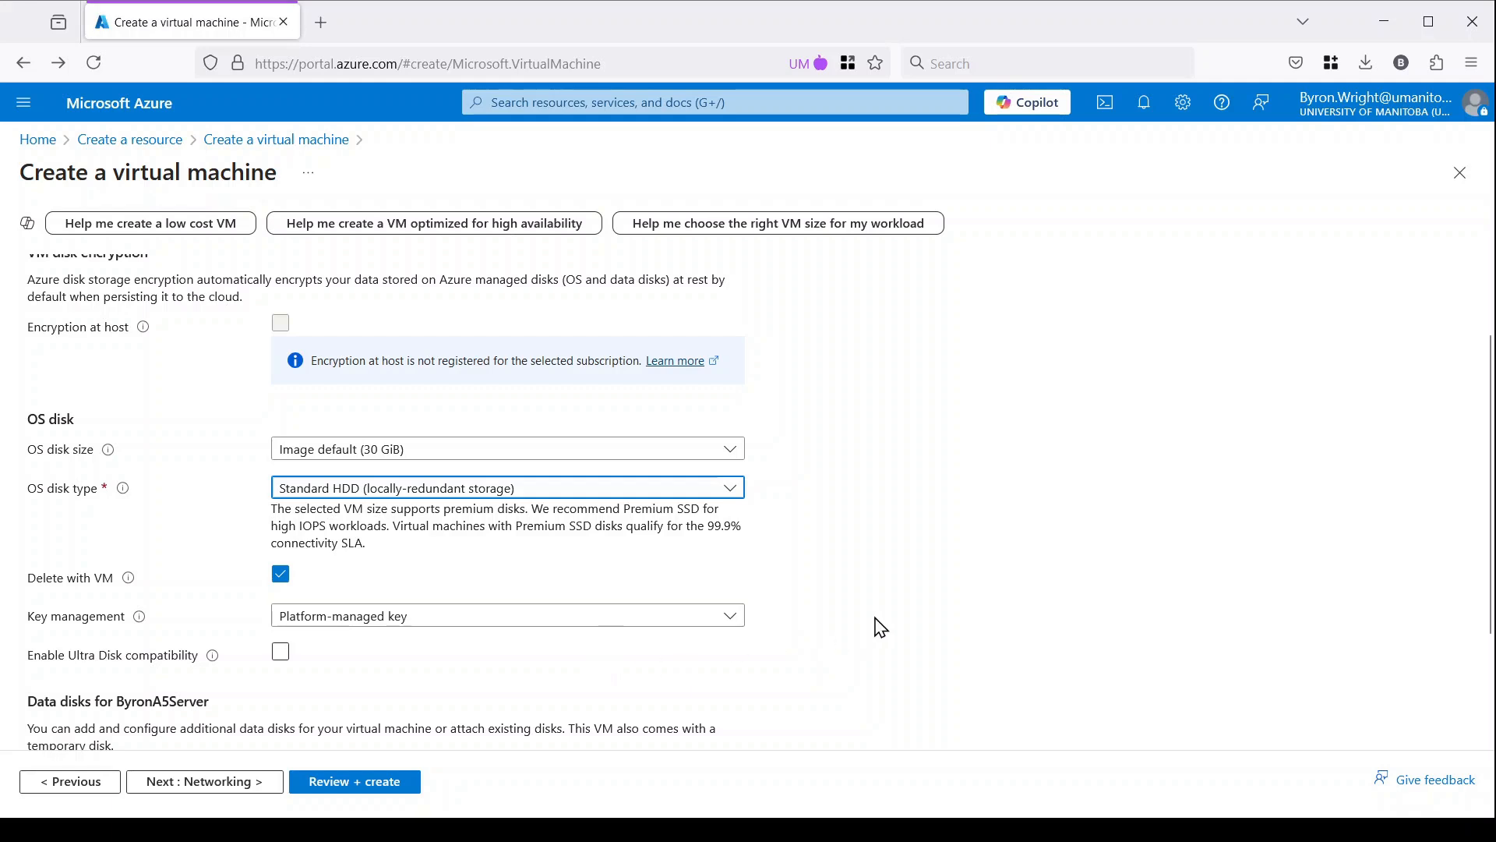
{"action": "scroll", "coordinate": [881, 628], "scroll_direction": "down", "scroll_amount": 3}
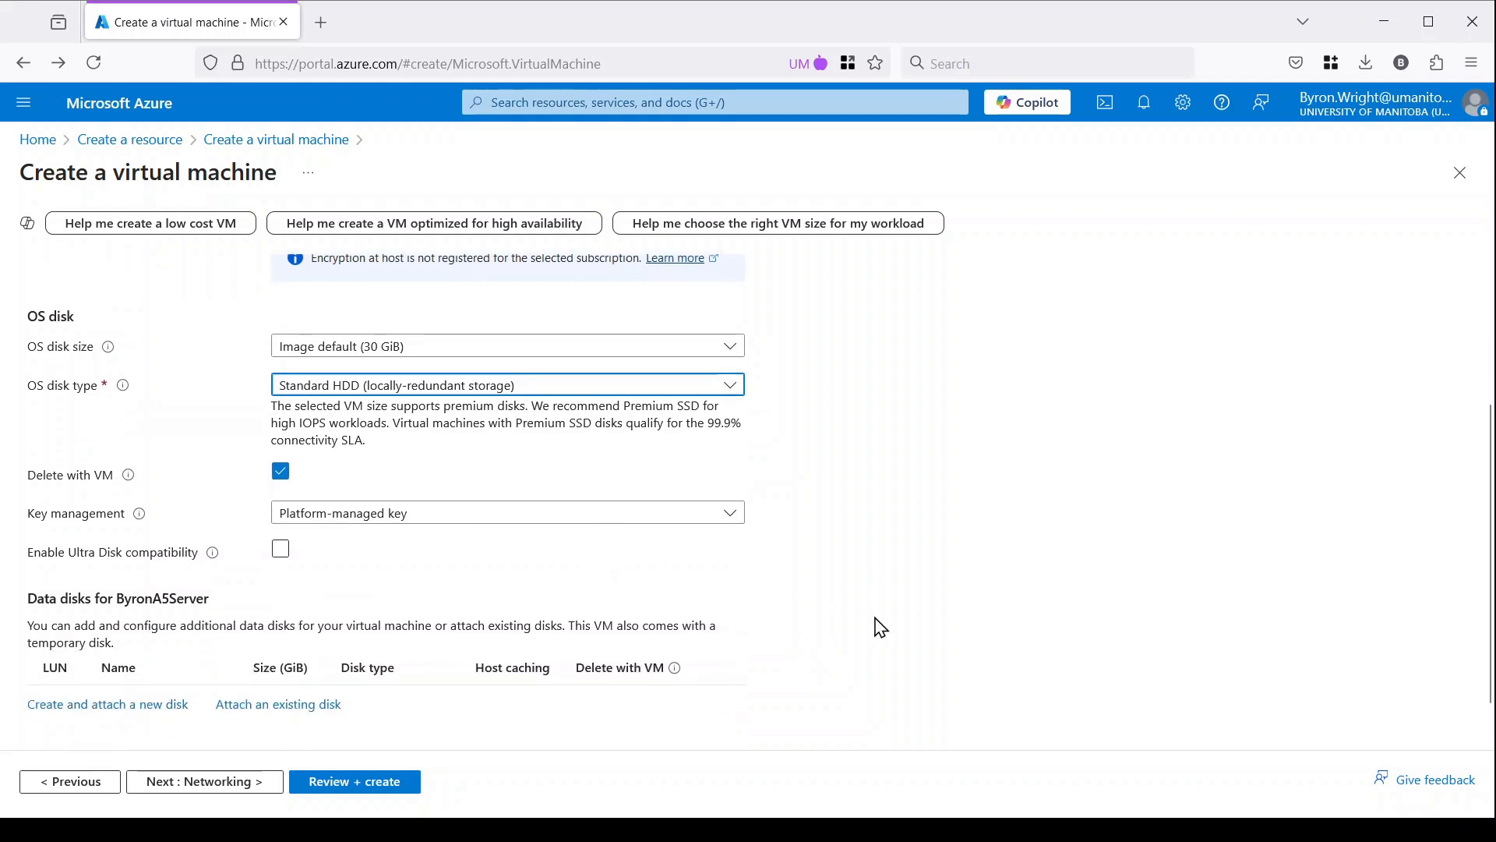
{"action": "scroll", "coordinate": [880, 627], "scroll_direction": "down", "scroll_amount": 1}
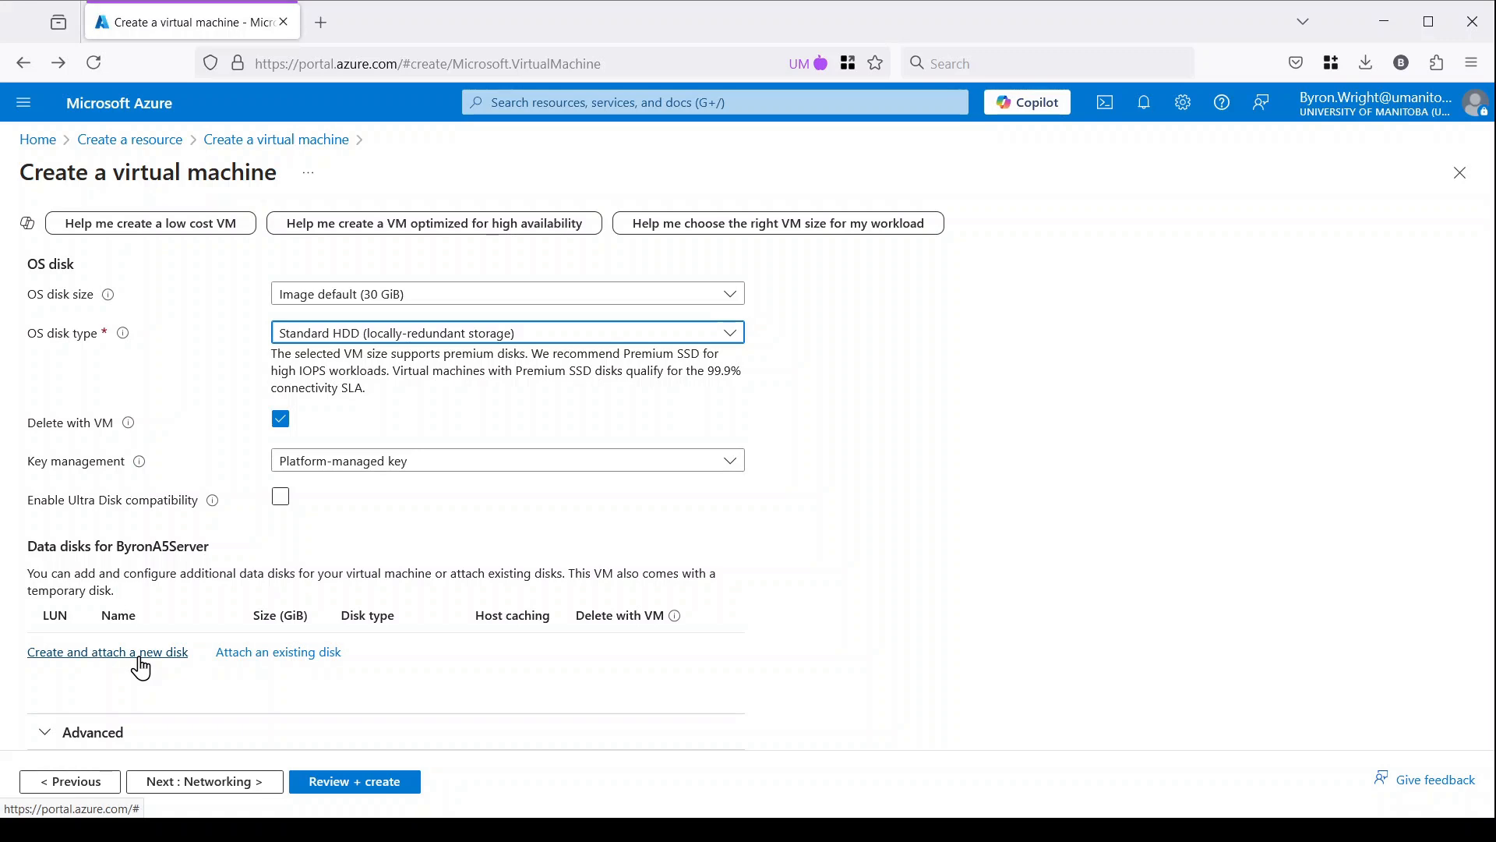
{"action": "left_click", "coordinate": [49, 742]}
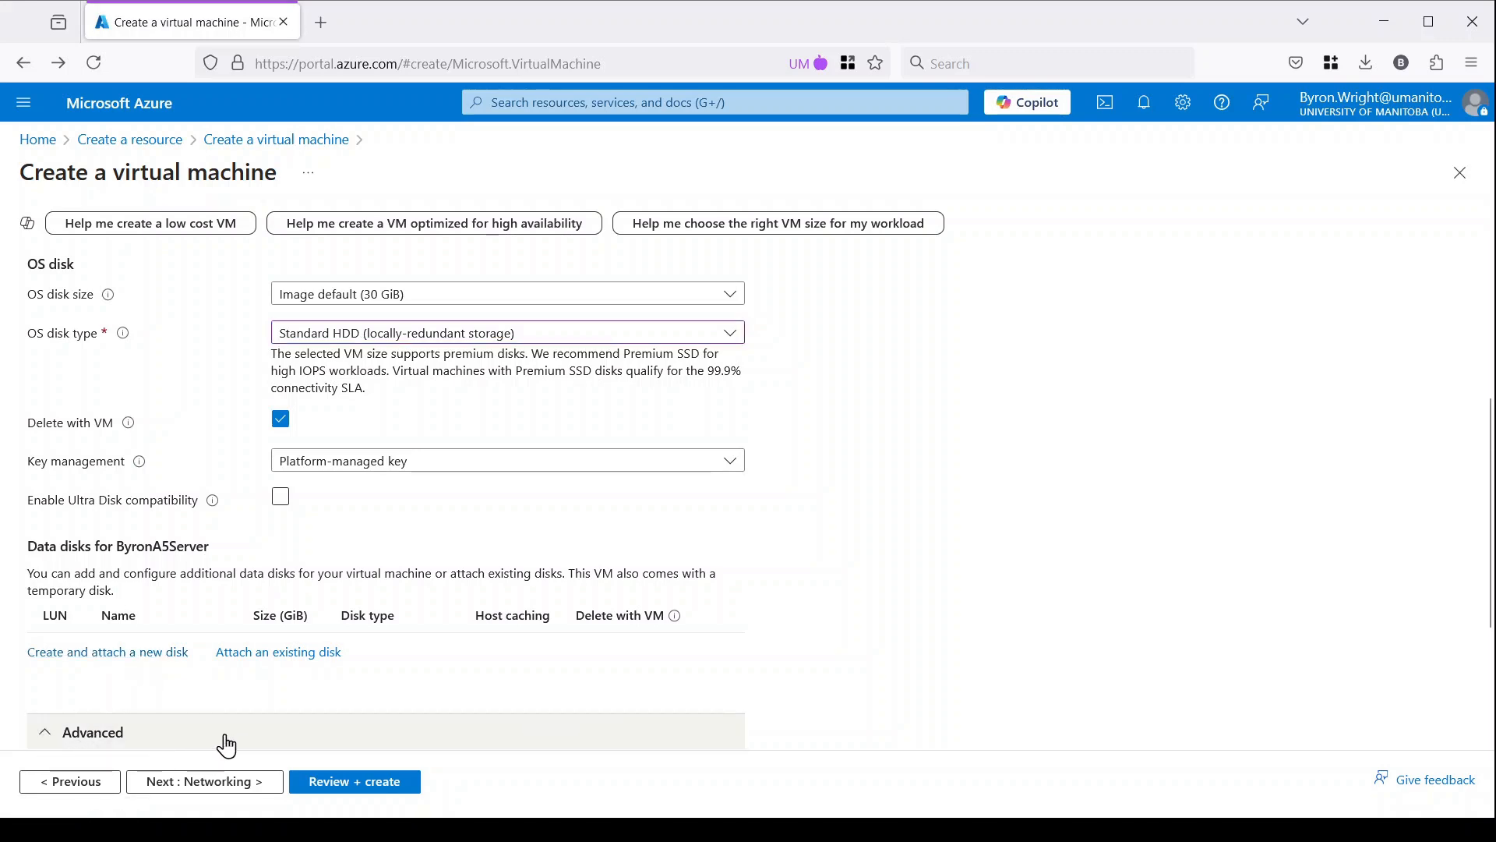
{"action": "scroll", "coordinate": [234, 739], "scroll_direction": "down", "scroll_amount": 3}
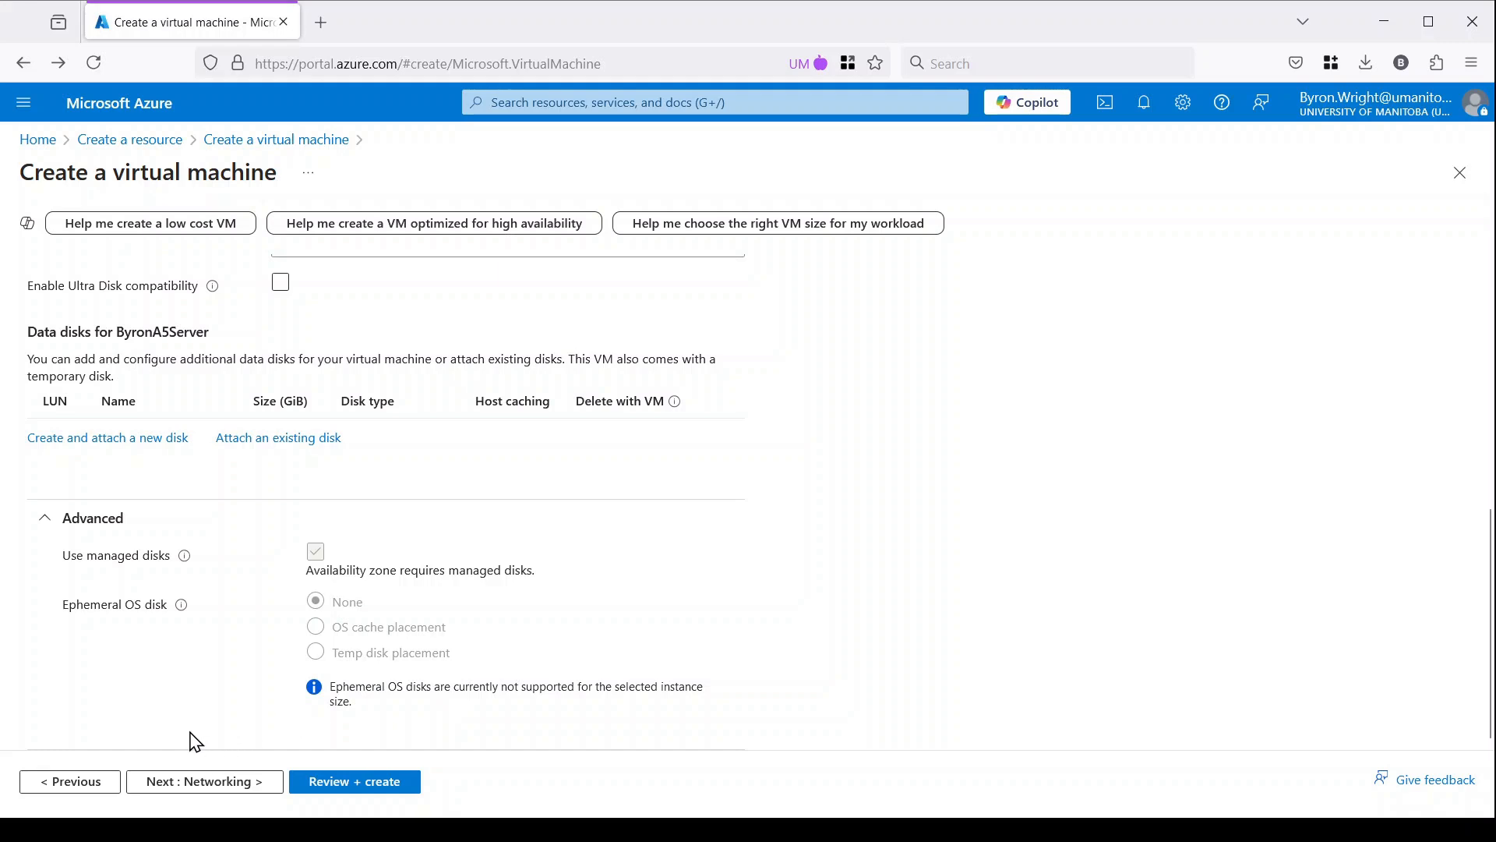
{"action": "left_click", "coordinate": [209, 793]}
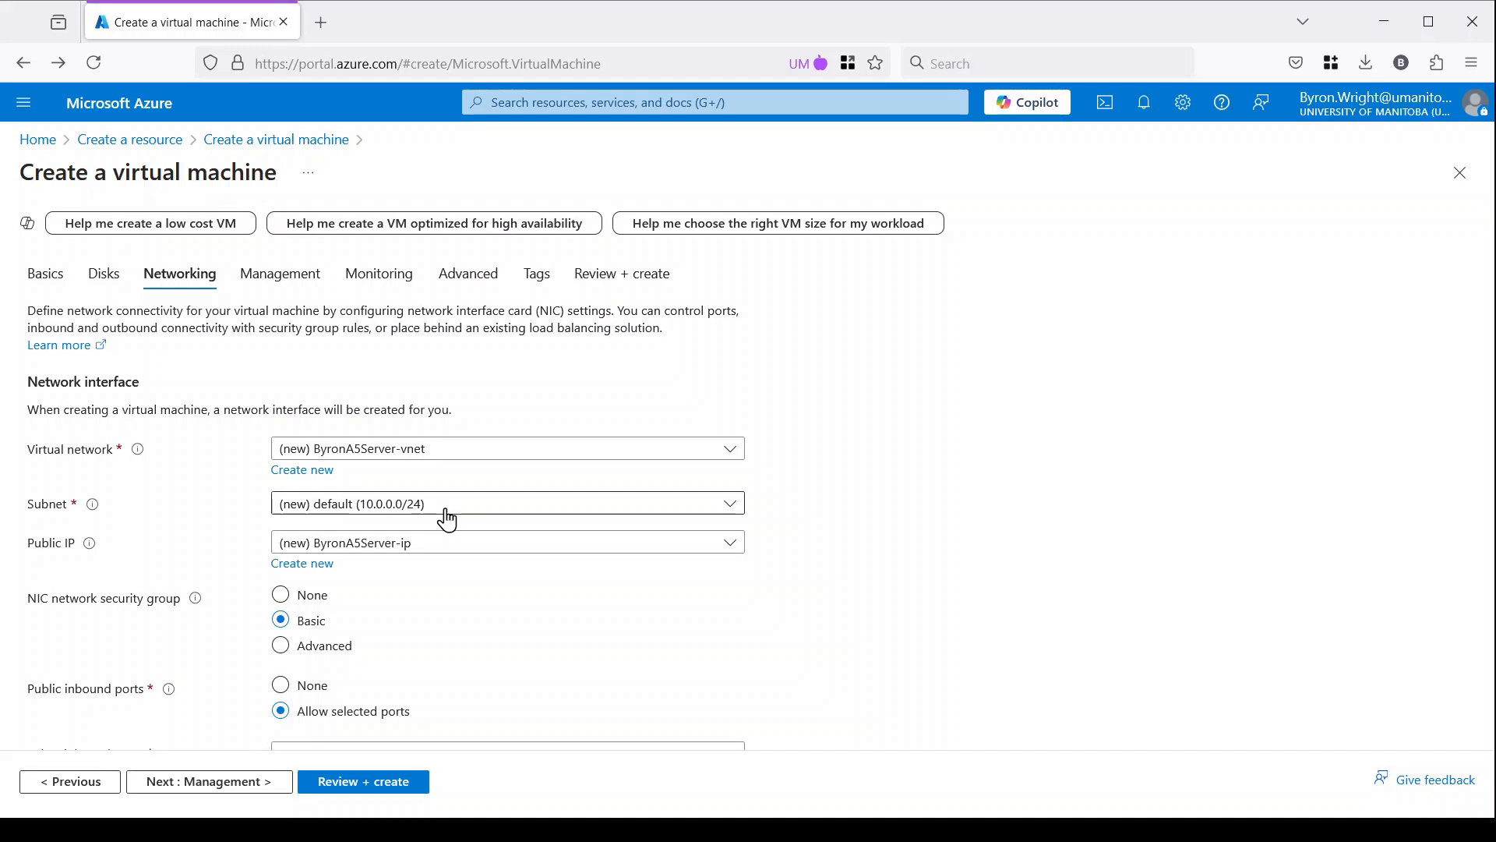
- Examine the subnet and public IP choices, the inbound port settings and the load balancing options for the virtual machine
{"action": "left_click", "coordinate": [448, 518]}
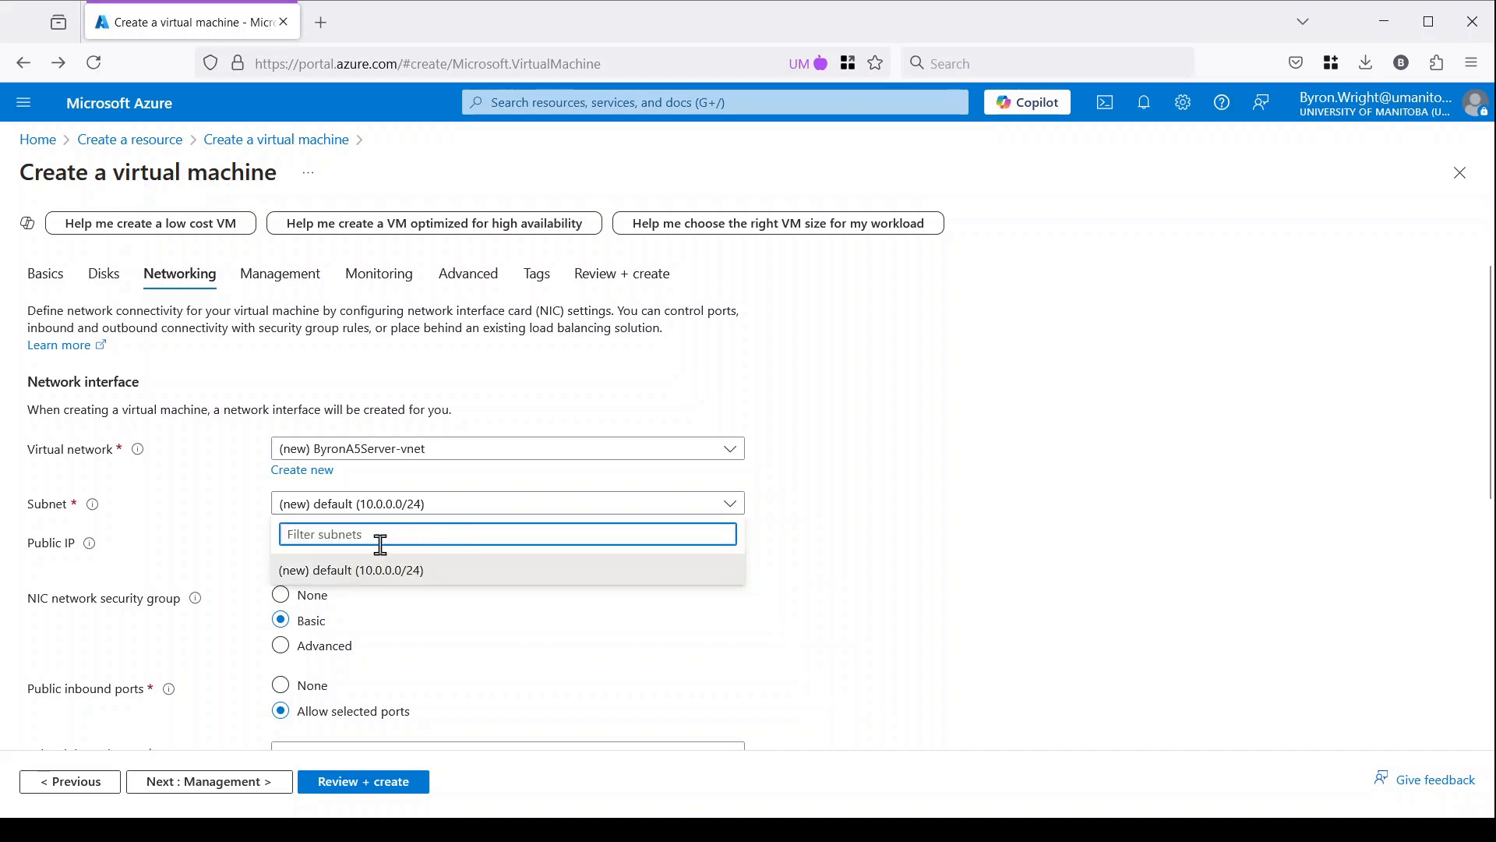
{"action": "left_click", "coordinate": [853, 530]}
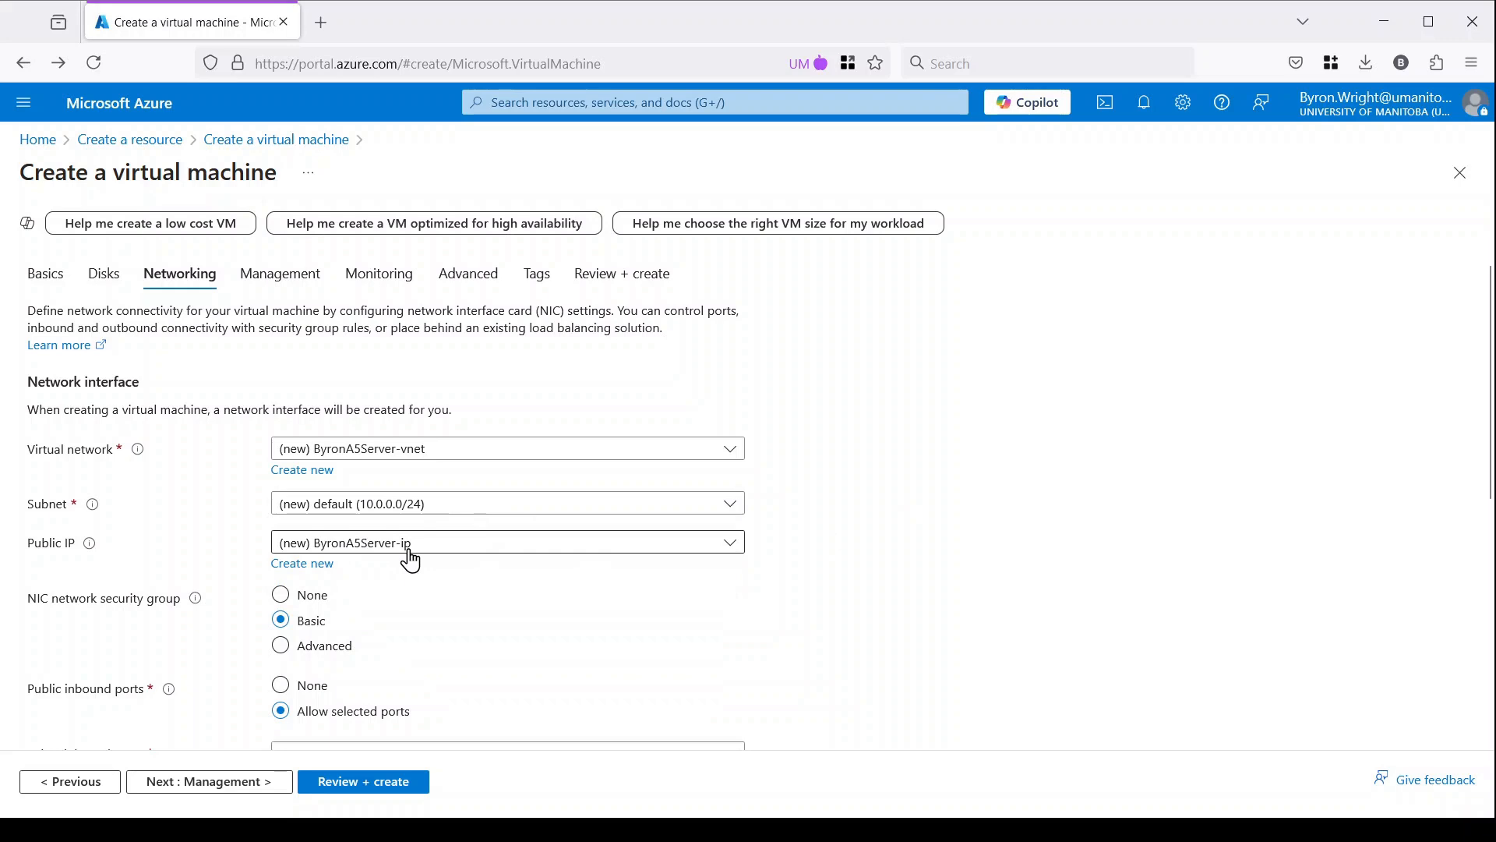
{"action": "left_click", "coordinate": [449, 555]}
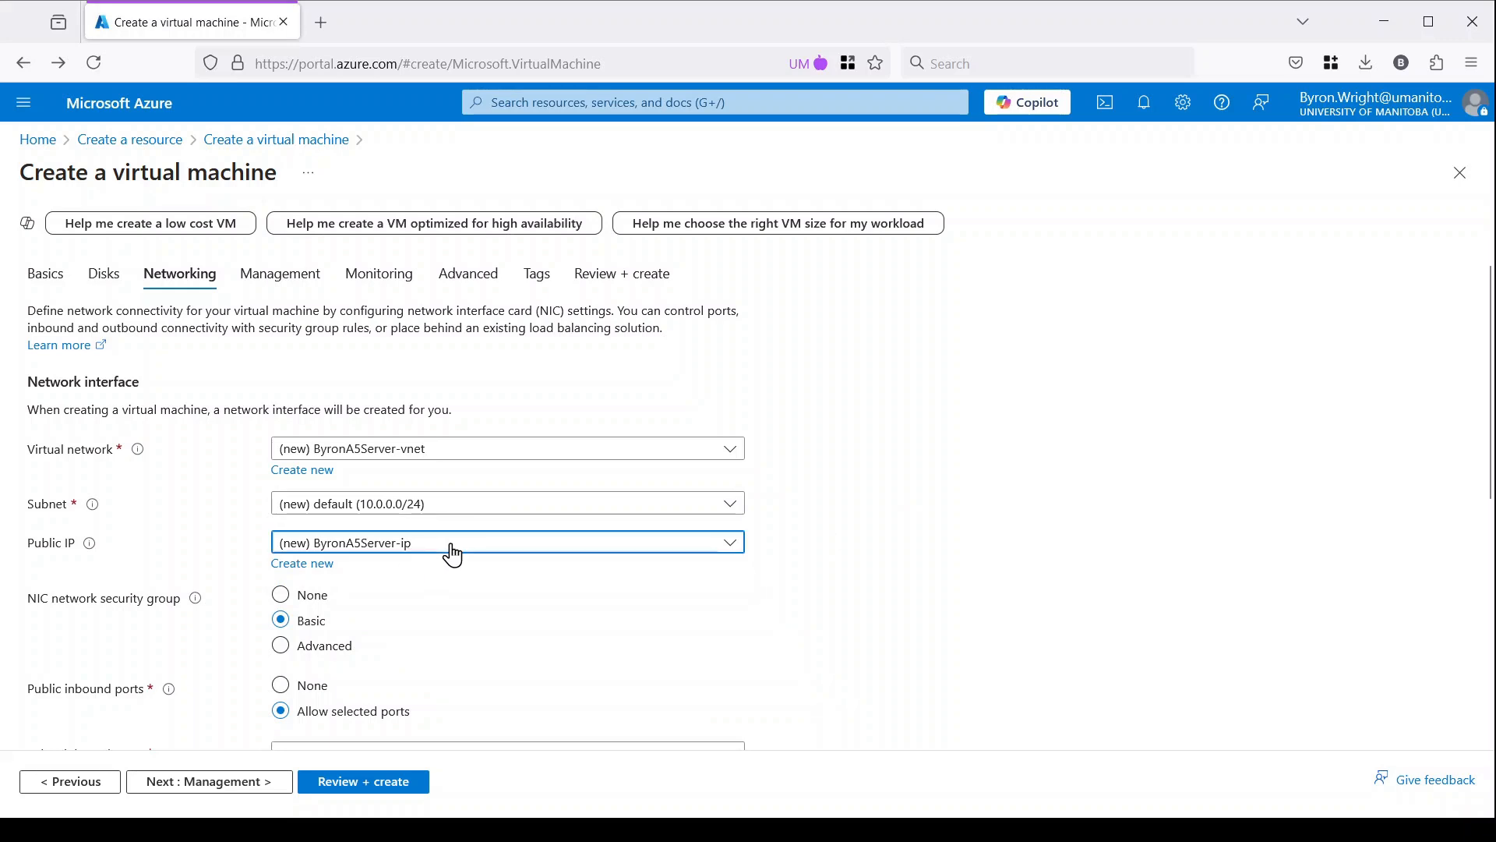
{"action": "left_click", "coordinate": [450, 556]}
{"action": "scroll", "coordinate": [1000, 626], "scroll_direction": "down", "scroll_amount": 2}
{"action": "scroll", "coordinate": [1000, 625], "scroll_direction": "down", "scroll_amount": 4}
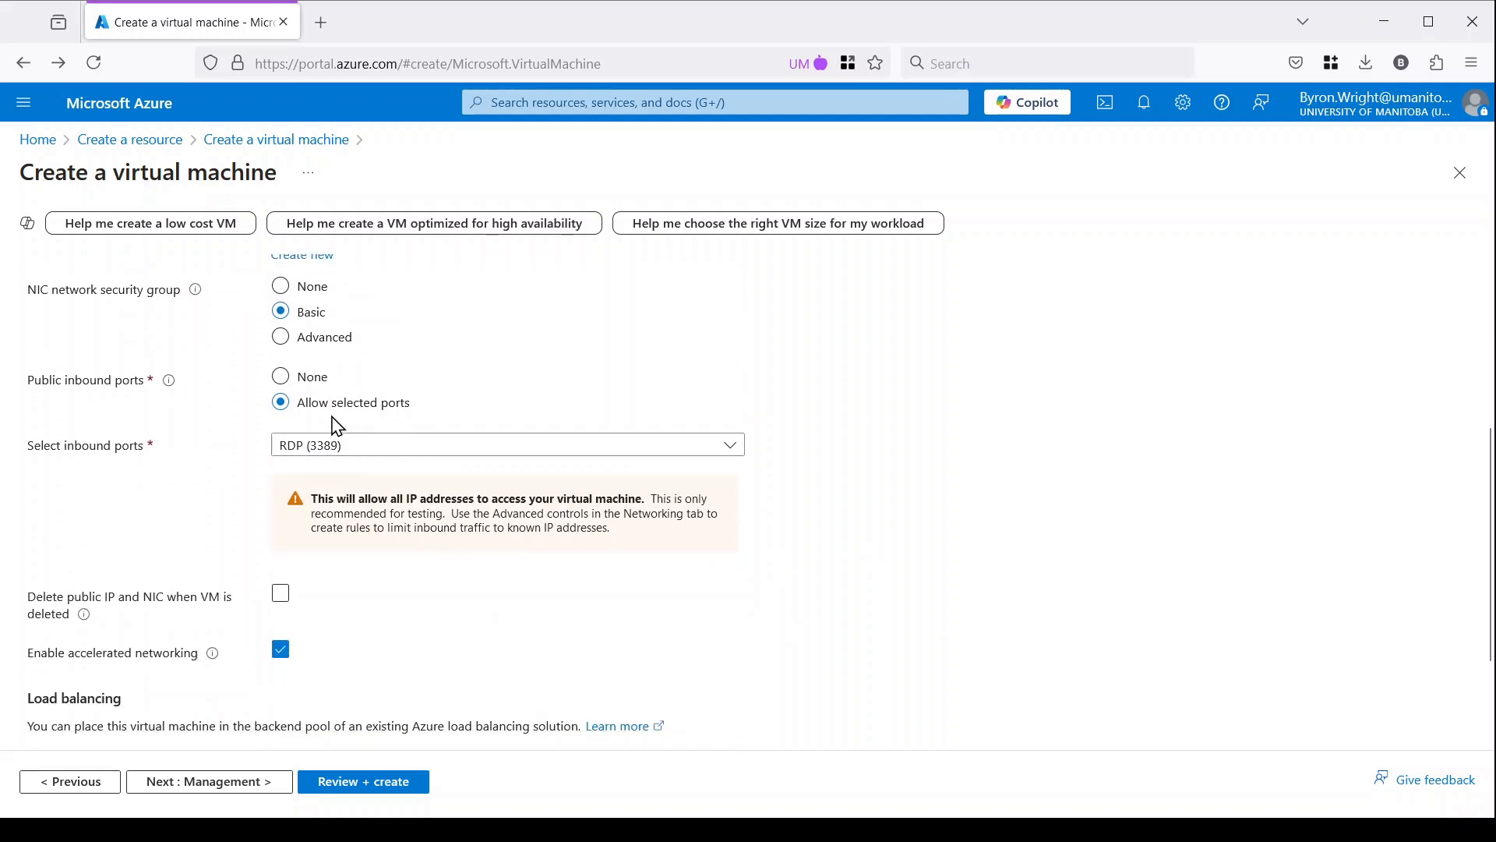
{"action": "scroll", "coordinate": [370, 618], "scroll_direction": "down", "scroll_amount": 2}
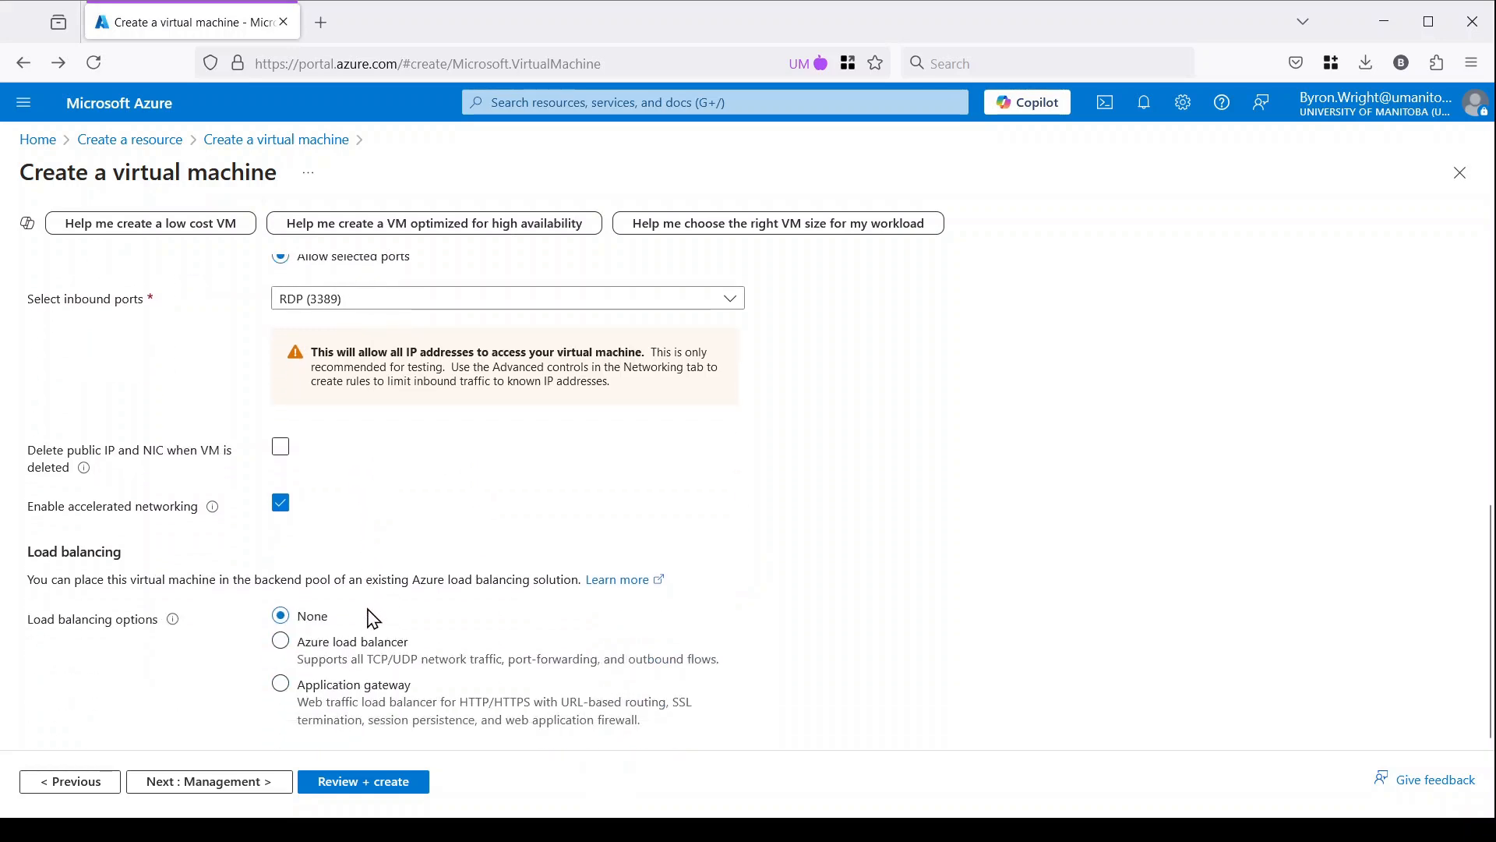
{"action": "scroll", "coordinate": [371, 619], "scroll_direction": "up", "scroll_amount": 5}
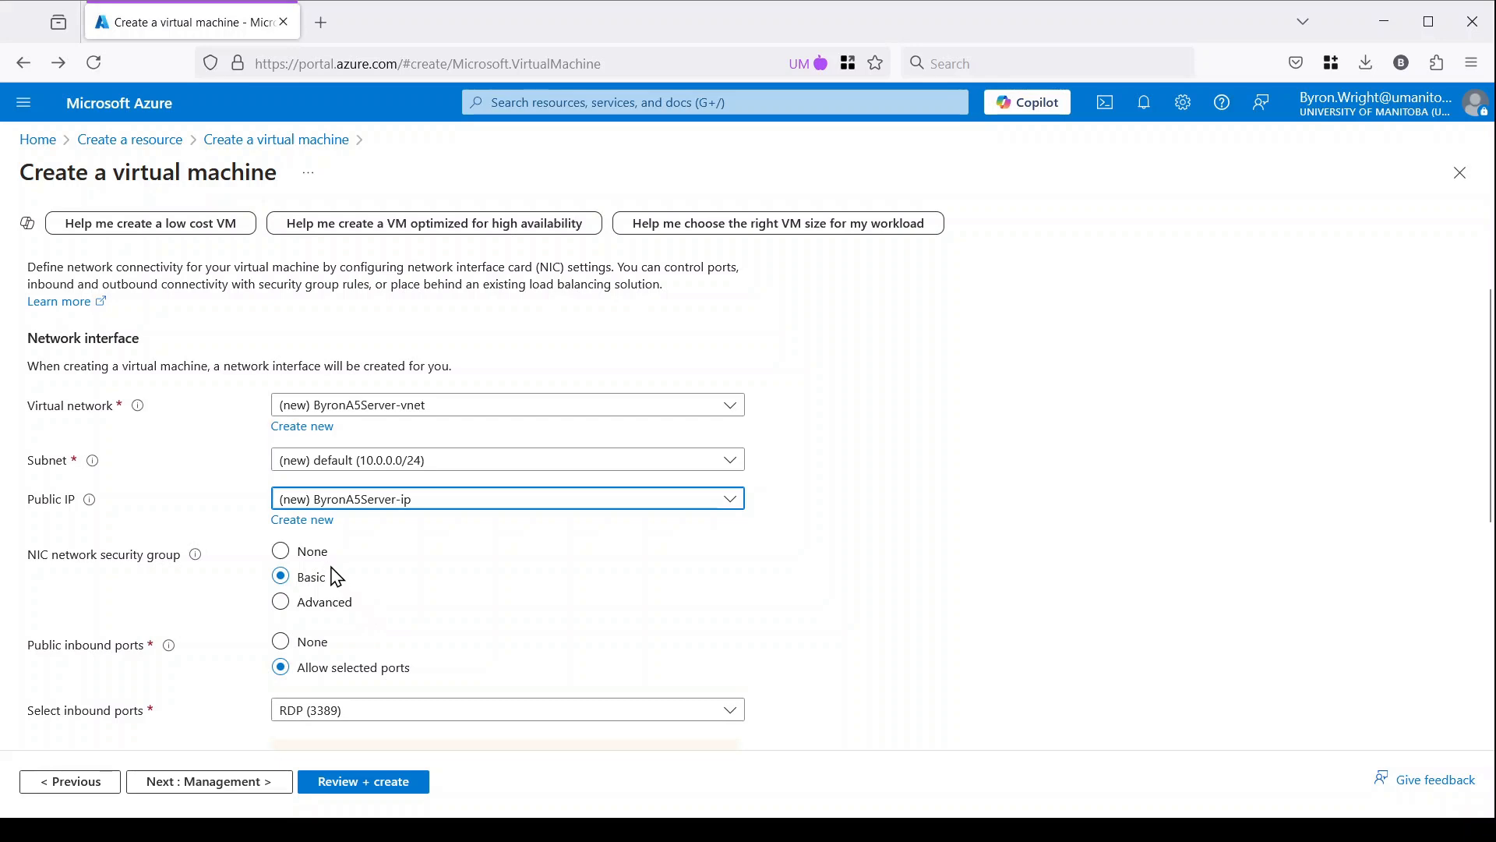
- Review the SKU, assignment and availability zone options for a new public IP address, and close the form without creating one
{"action": "left_click", "coordinate": [320, 526]}
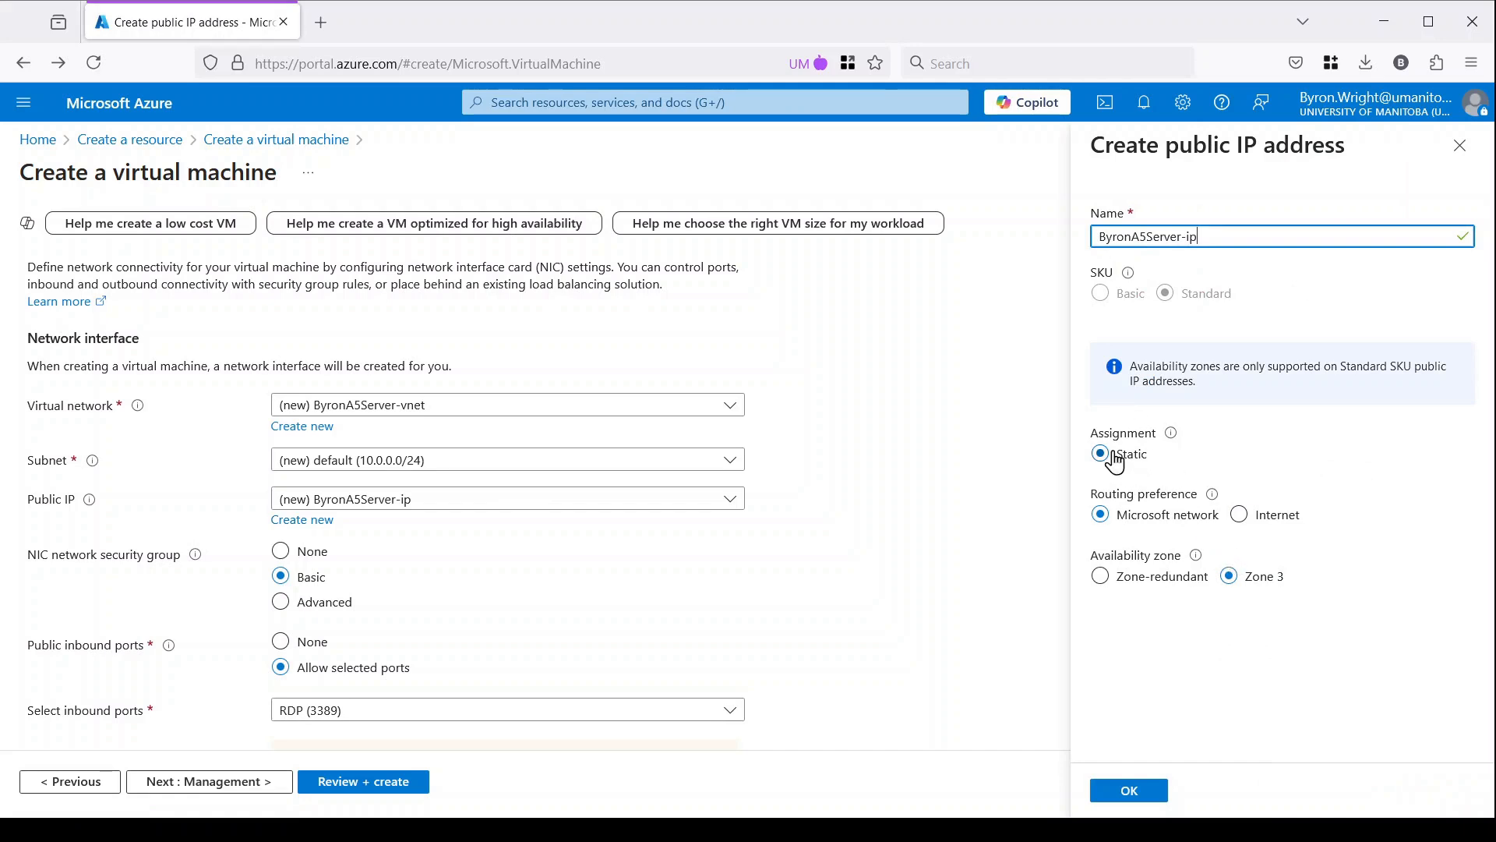
{"action": "left_click", "coordinate": [1104, 304]}
{"action": "double_click", "coordinate": [1104, 302]}
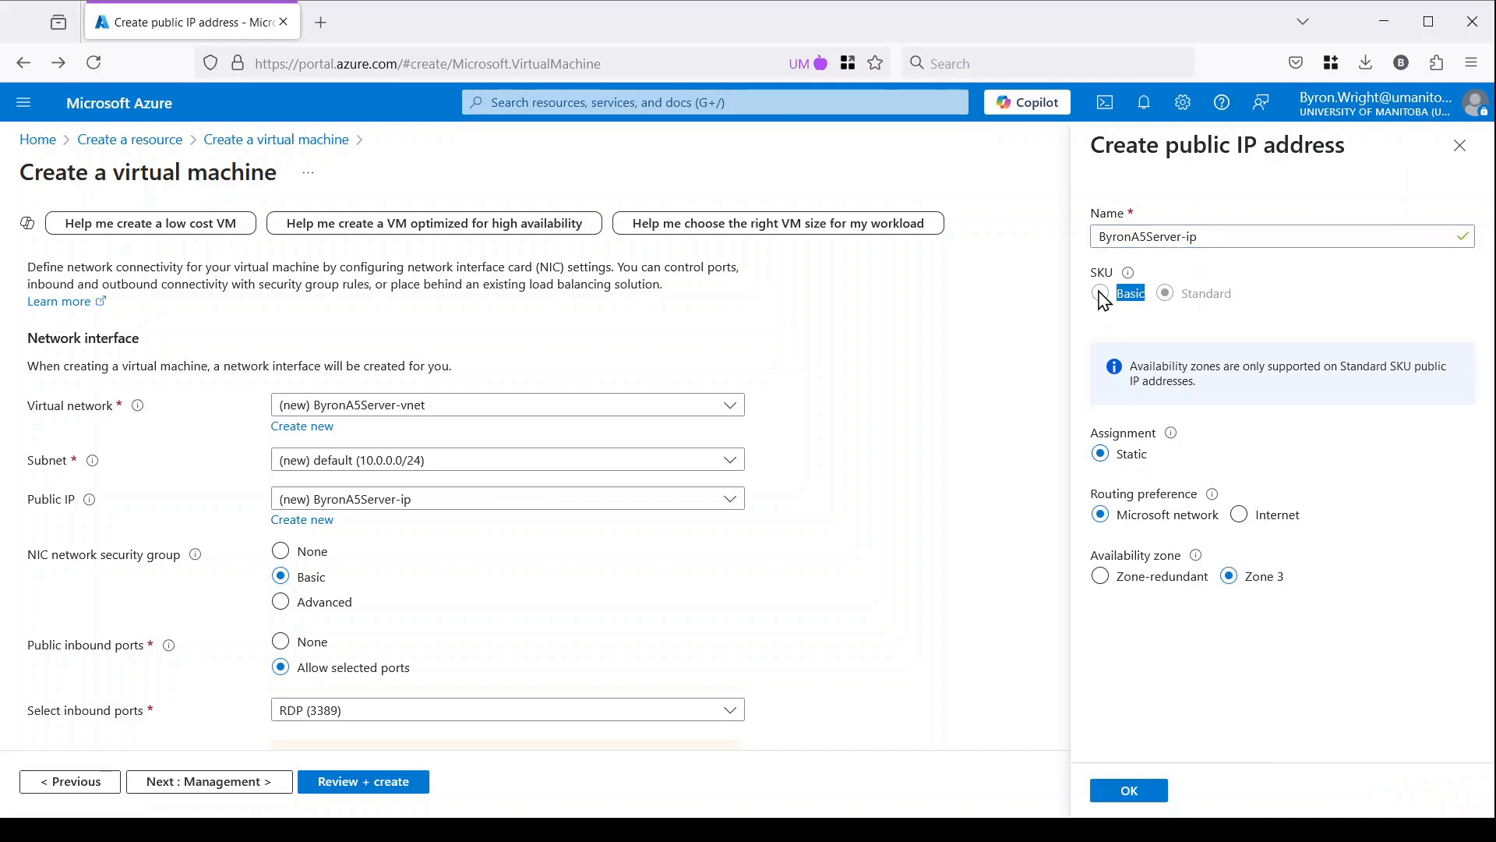
{"action": "left_click", "coordinate": [1201, 308]}
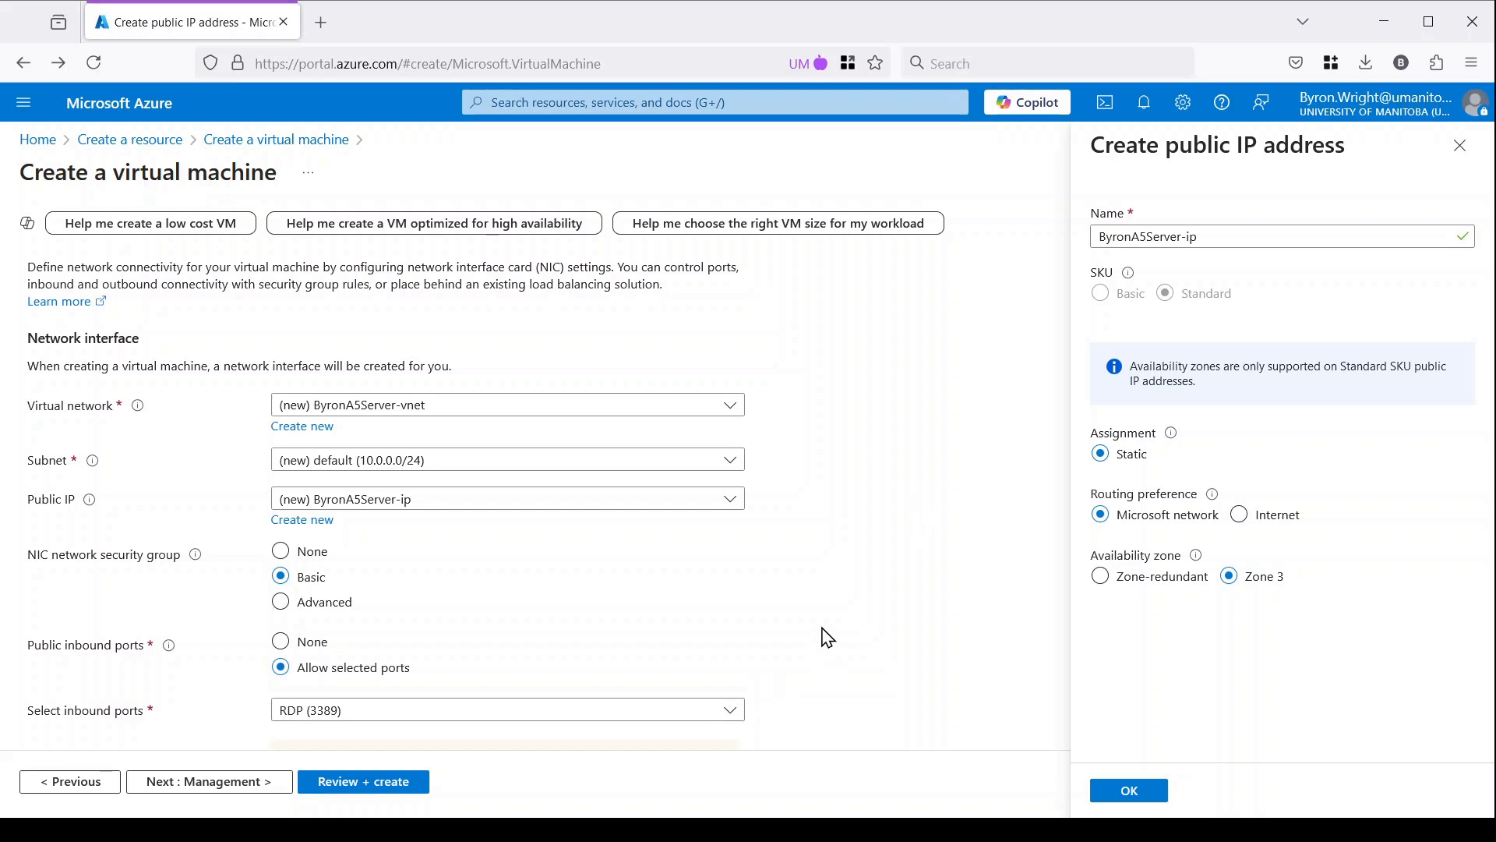
{"action": "left_click", "coordinate": [1462, 148]}
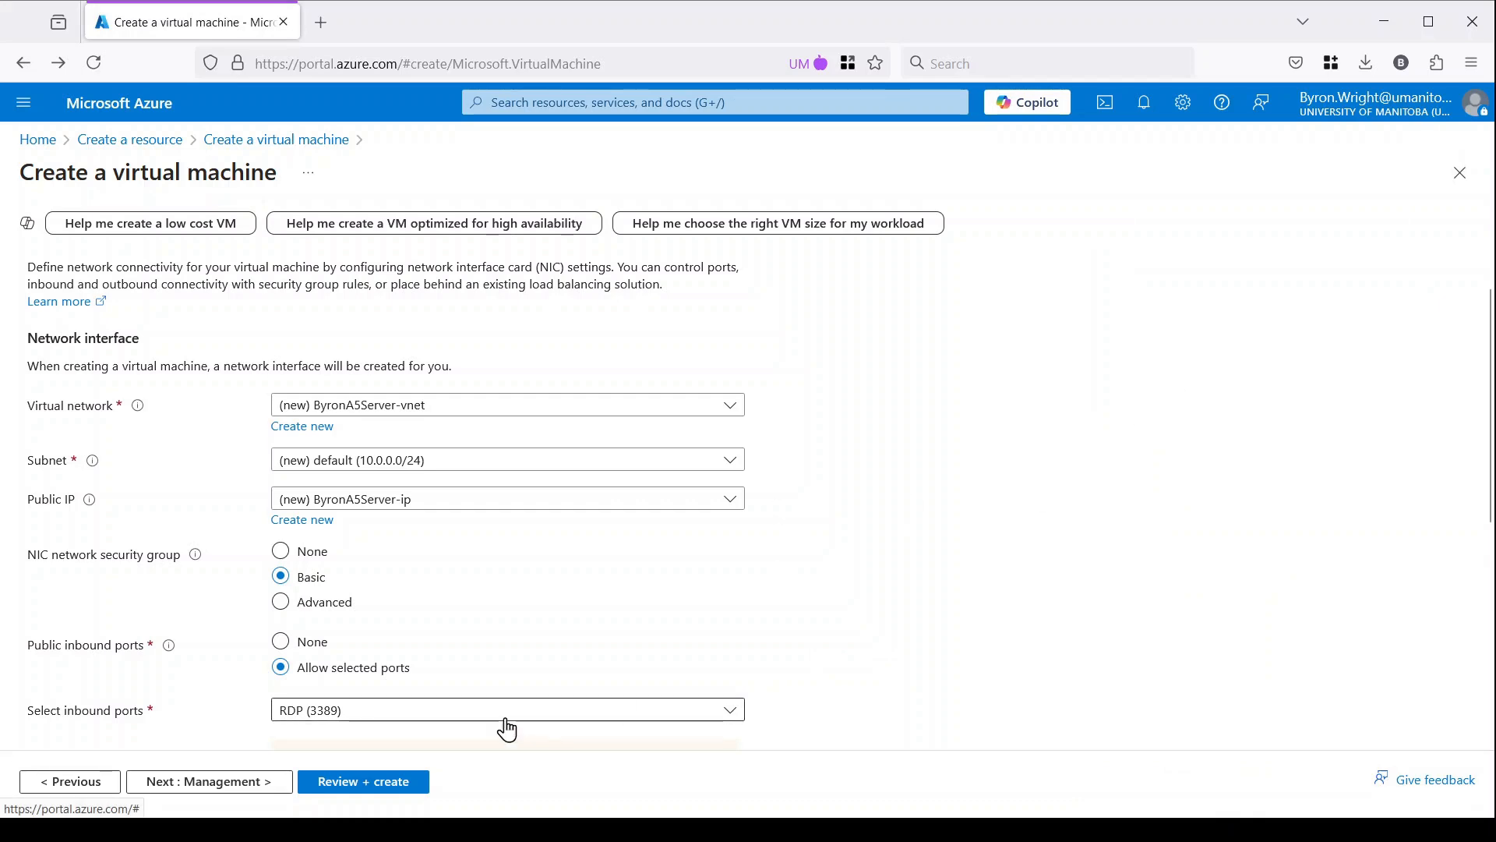
- Continue from networking to the management settings and enable auto-shutdown for the virtual machine
{"action": "scroll", "coordinate": [638, 598], "scroll_direction": "down", "scroll_amount": 5}
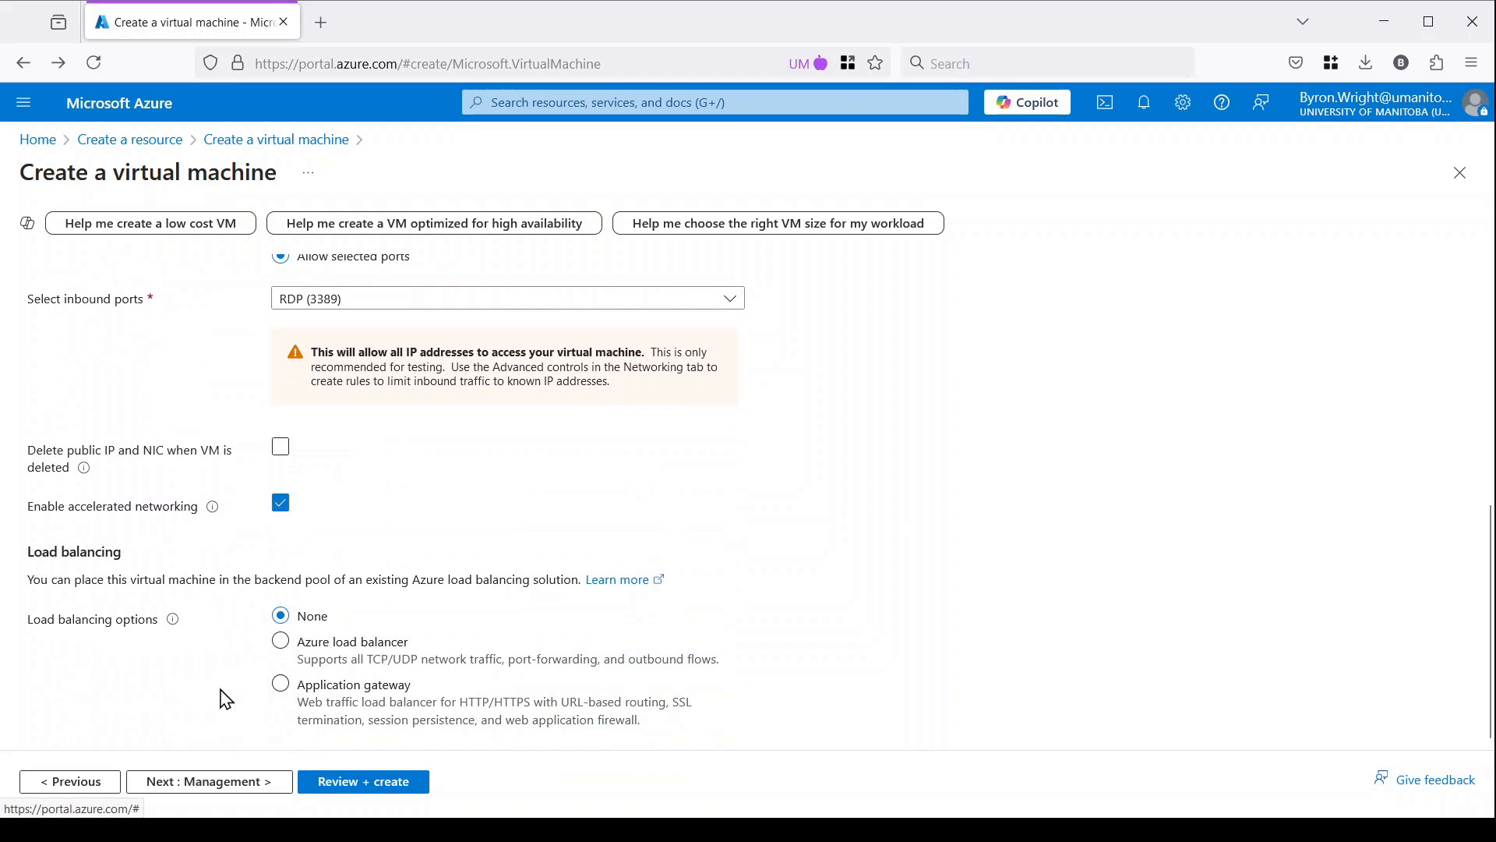
{"action": "left_click", "coordinate": [222, 787]}
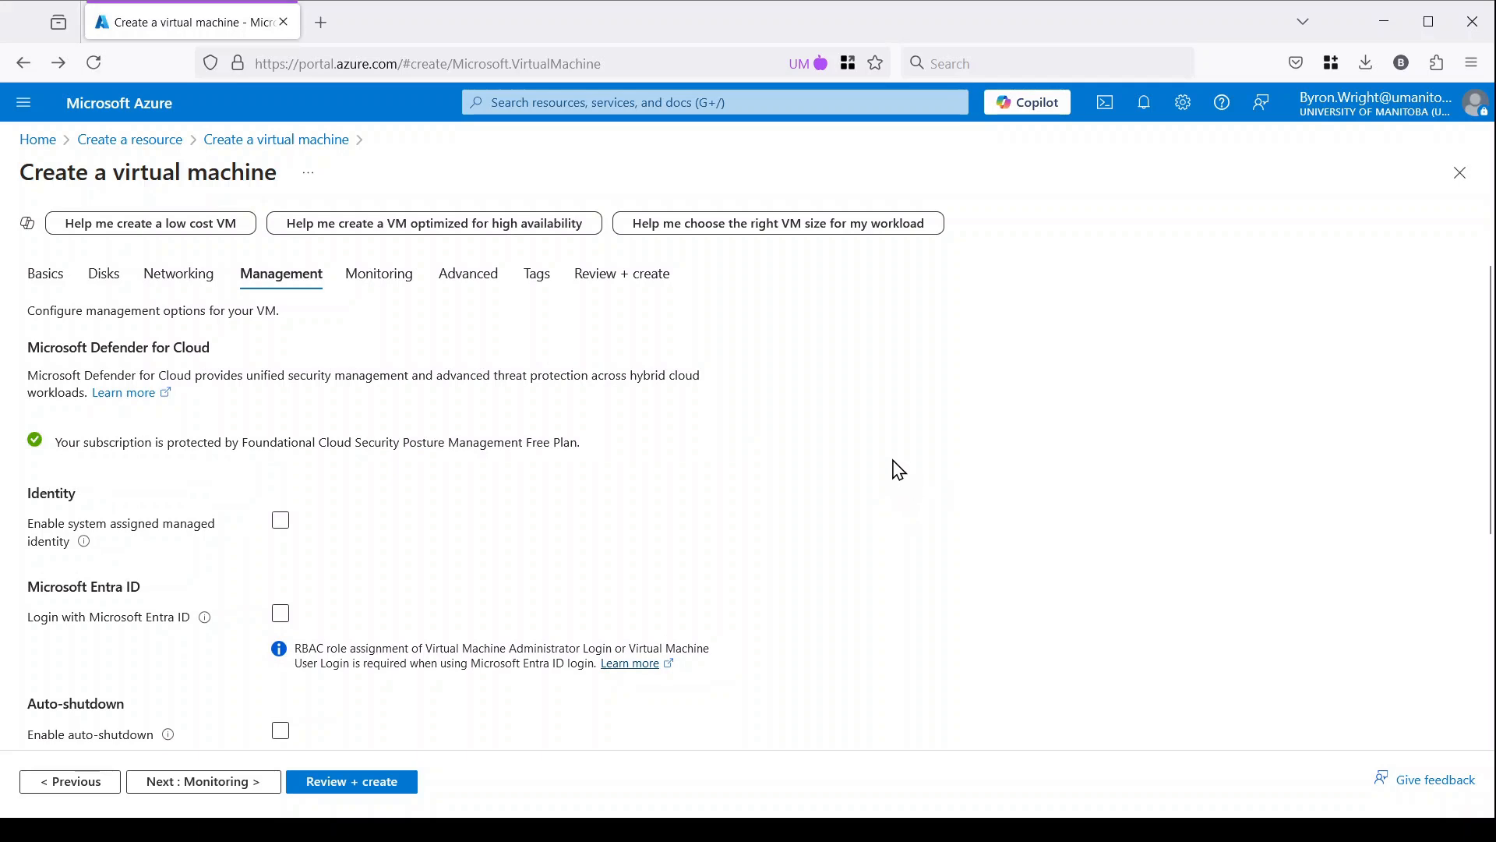
{"action": "scroll", "coordinate": [899, 470], "scroll_direction": "down", "scroll_amount": 3}
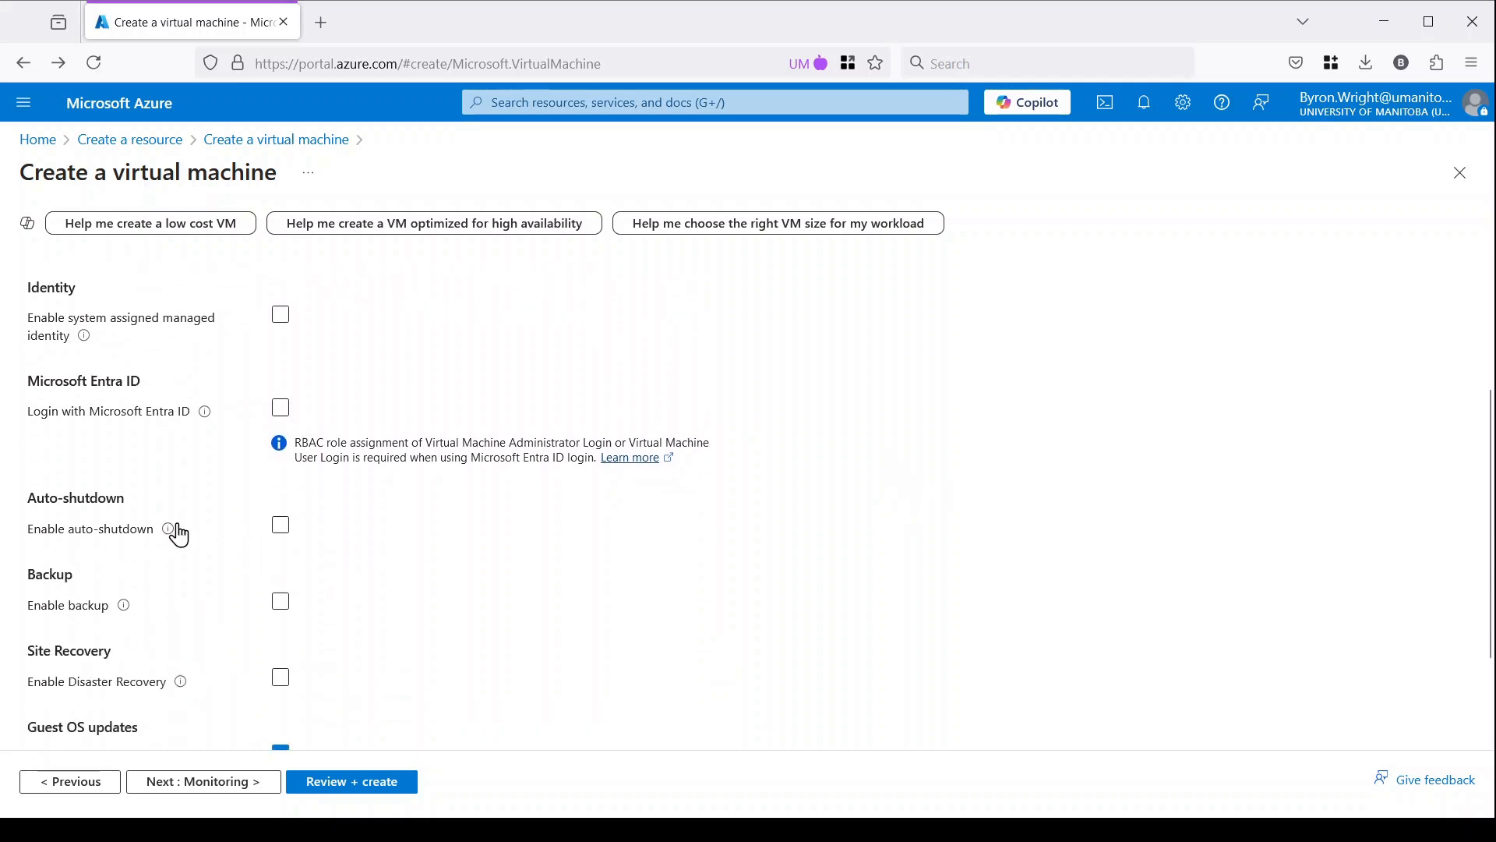
{"action": "mouse_move", "coordinate": [167, 533]}
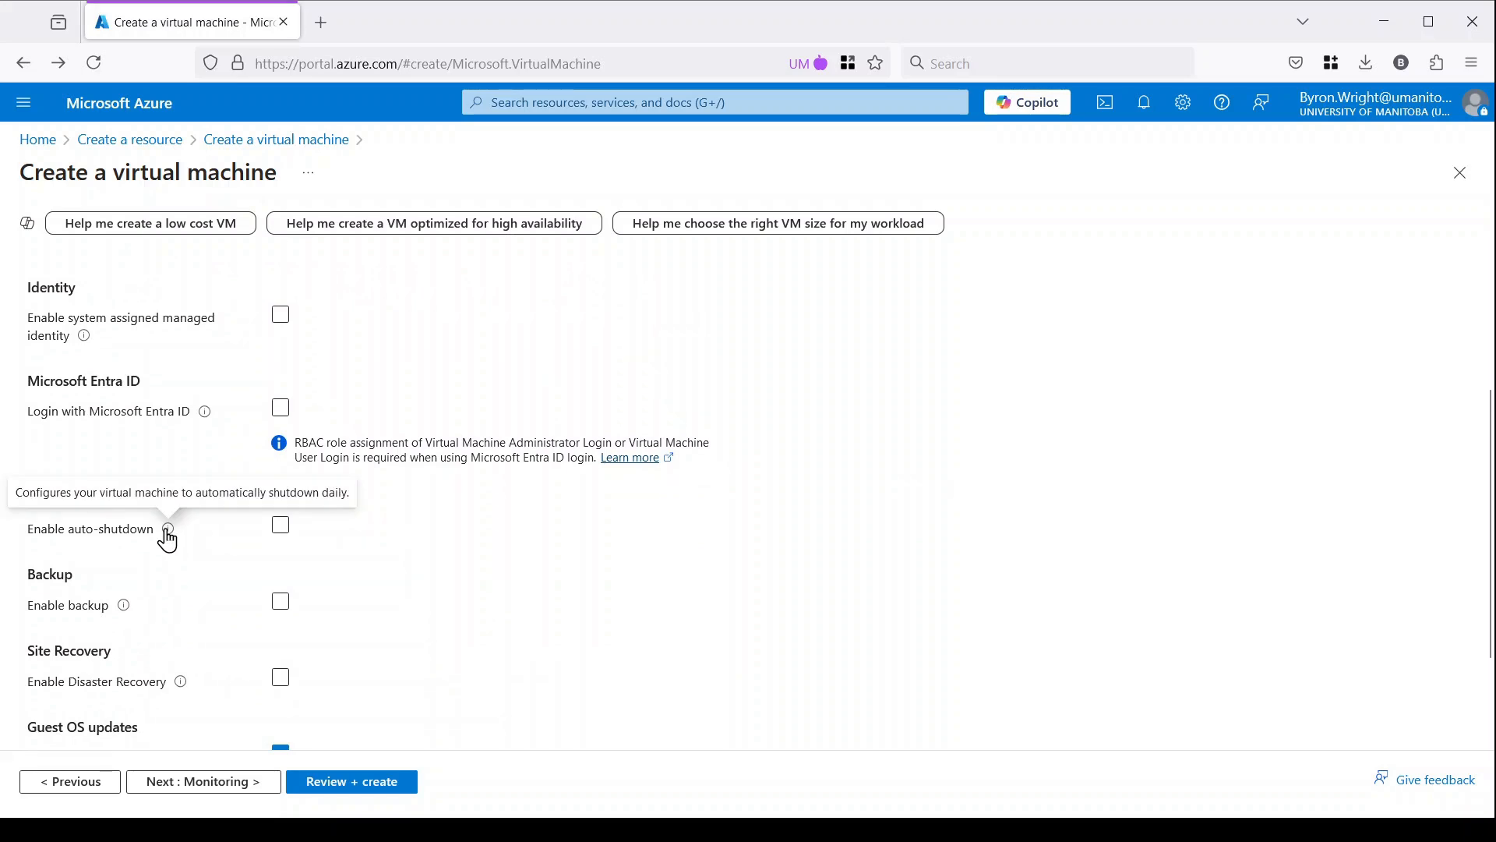
{"action": "left_click", "coordinate": [281, 528]}
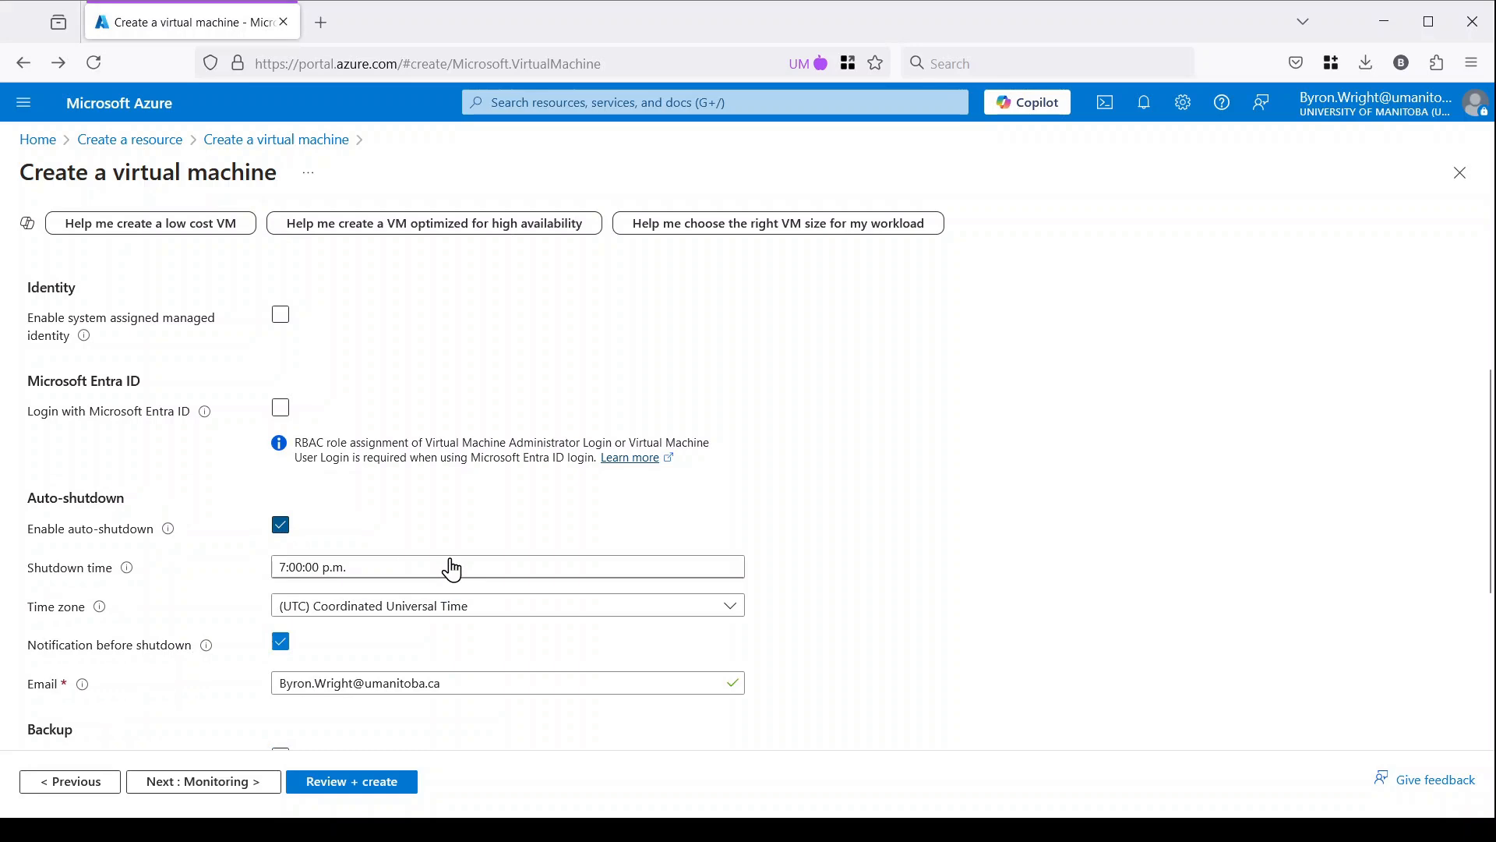
- Set the auto-shutdown time to 1:00:00 a.m
{"action": "left_click", "coordinate": [348, 568]}
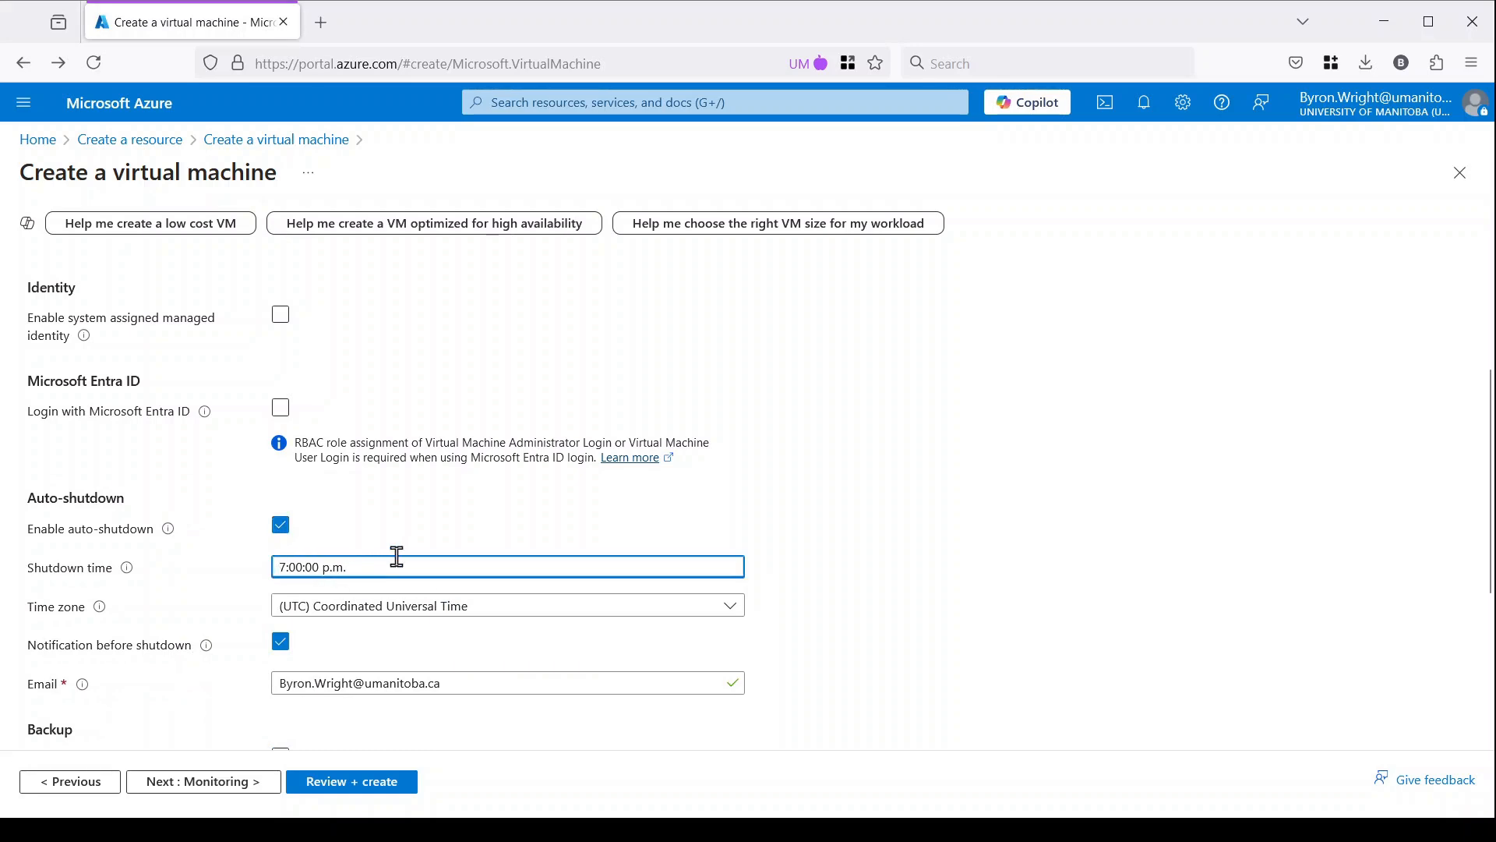
{"action": "key", "text": "Delete"}
{"action": "type", "text": "1"}
{"action": "key", "text": "BackSpace"}
{"action": "key", "text": "BackSpace"}
{"action": "key", "text": "BackSpace"}
{"action": "key", "text": "BackSpace"}
{"action": "type", "text": "a.m."}
- Set the auto-shutdown time zone to (UTC-06:00) Central Time (US & Canada)
{"action": "left_click", "coordinate": [675, 607]}
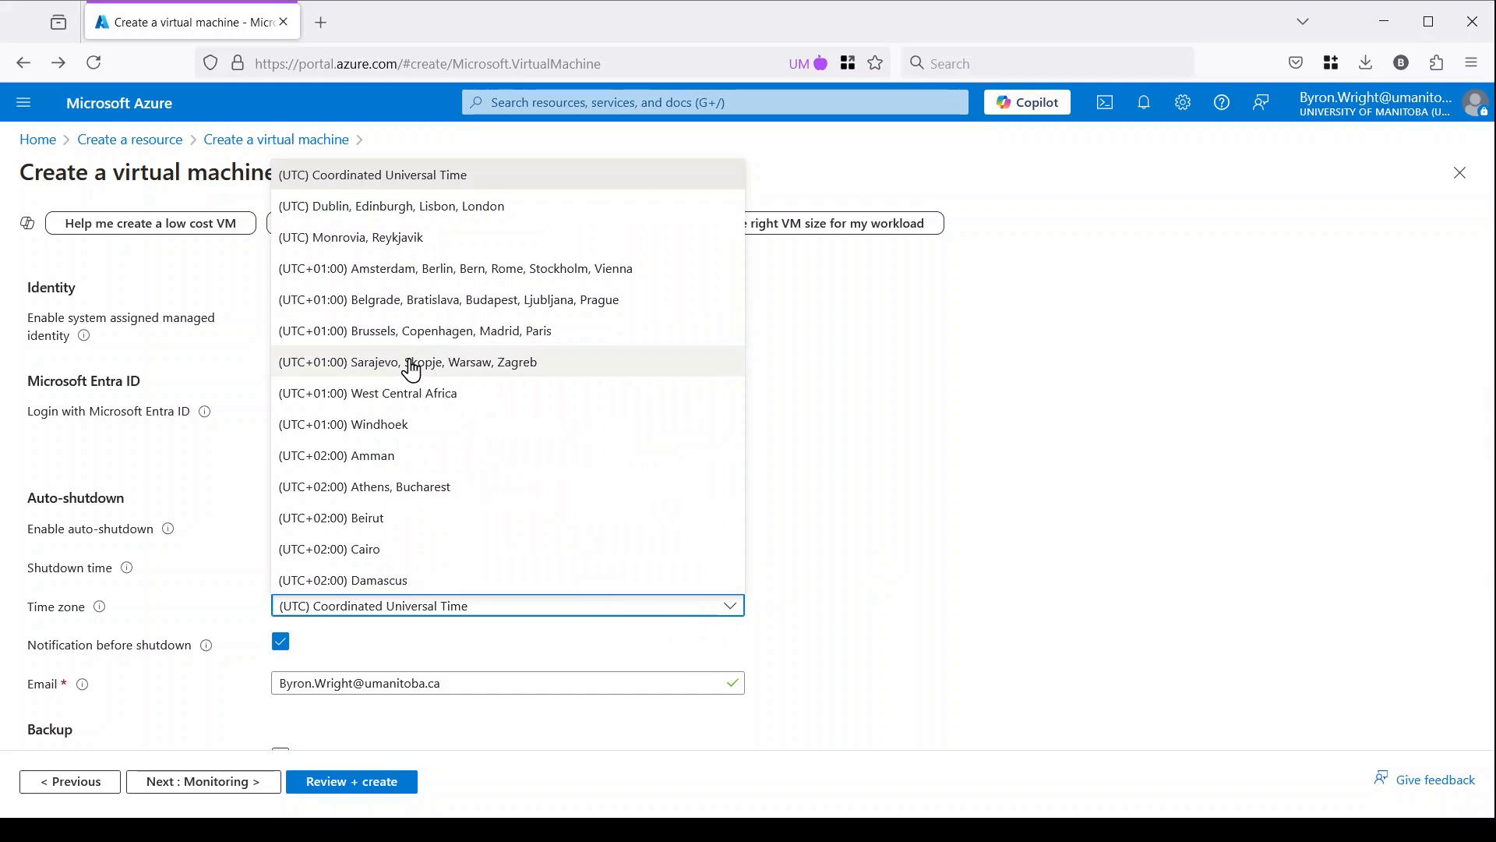
{"action": "scroll", "coordinate": [413, 371], "scroll_direction": "down", "scroll_amount": 5}
{"action": "scroll", "coordinate": [412, 372], "scroll_direction": "down", "scroll_amount": 15}
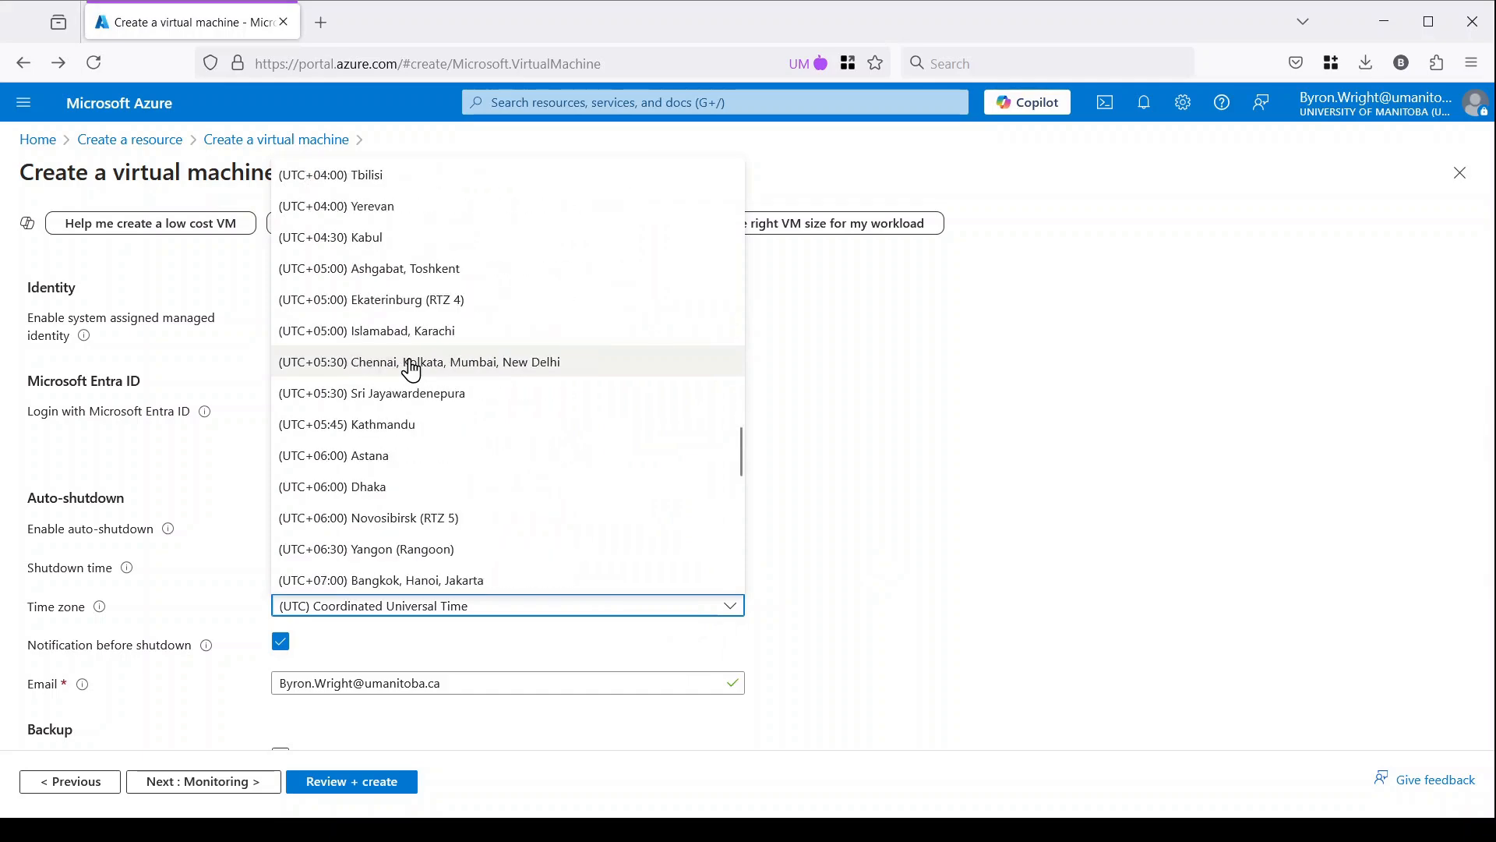
{"action": "scroll", "coordinate": [413, 372], "scroll_direction": "up", "scroll_amount": 20}
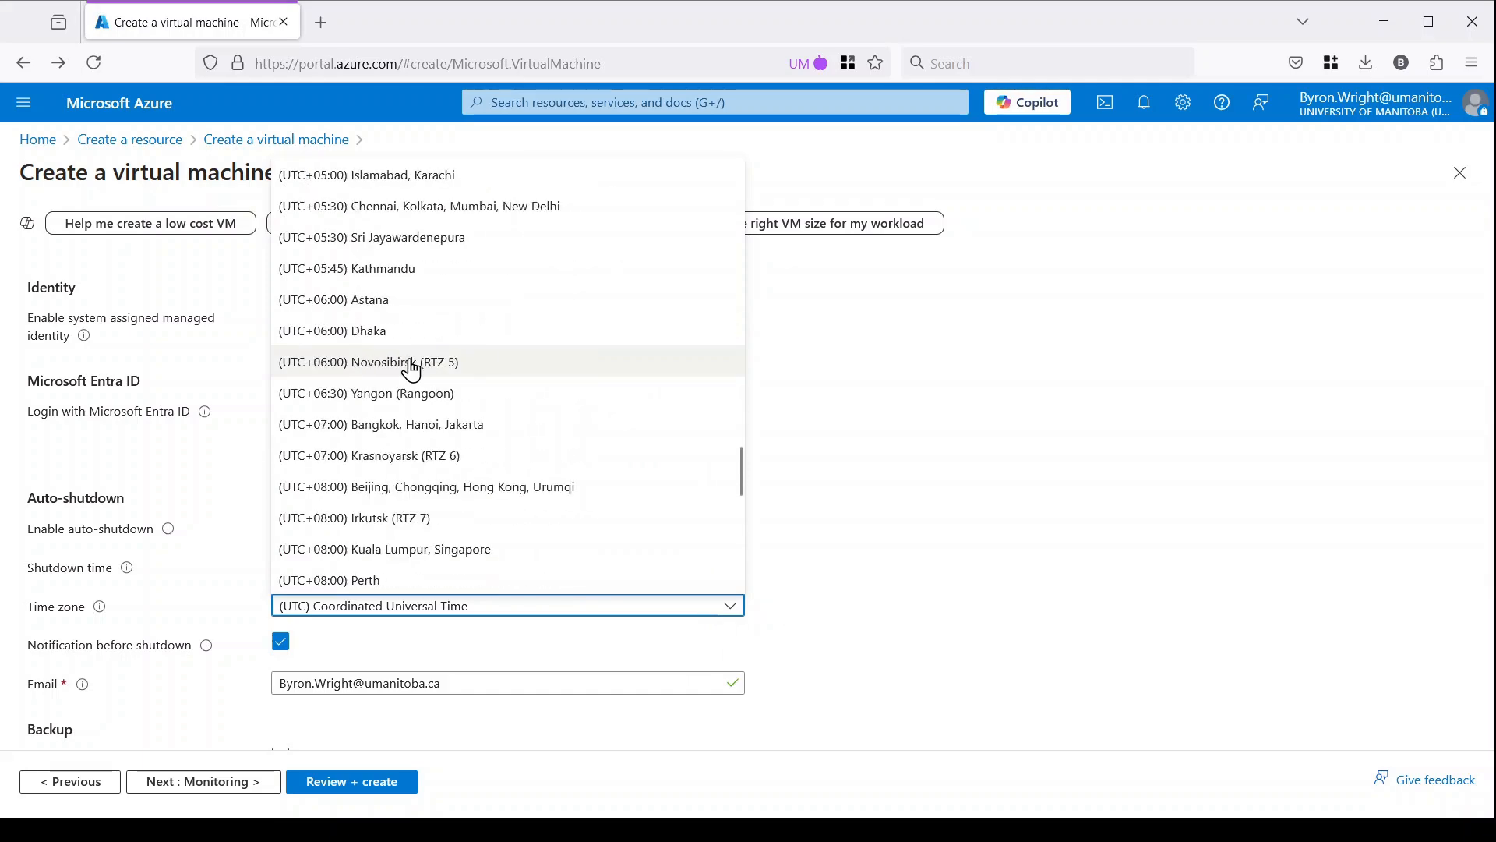
{"action": "scroll", "coordinate": [412, 372], "scroll_direction": "up", "scroll_amount": 3}
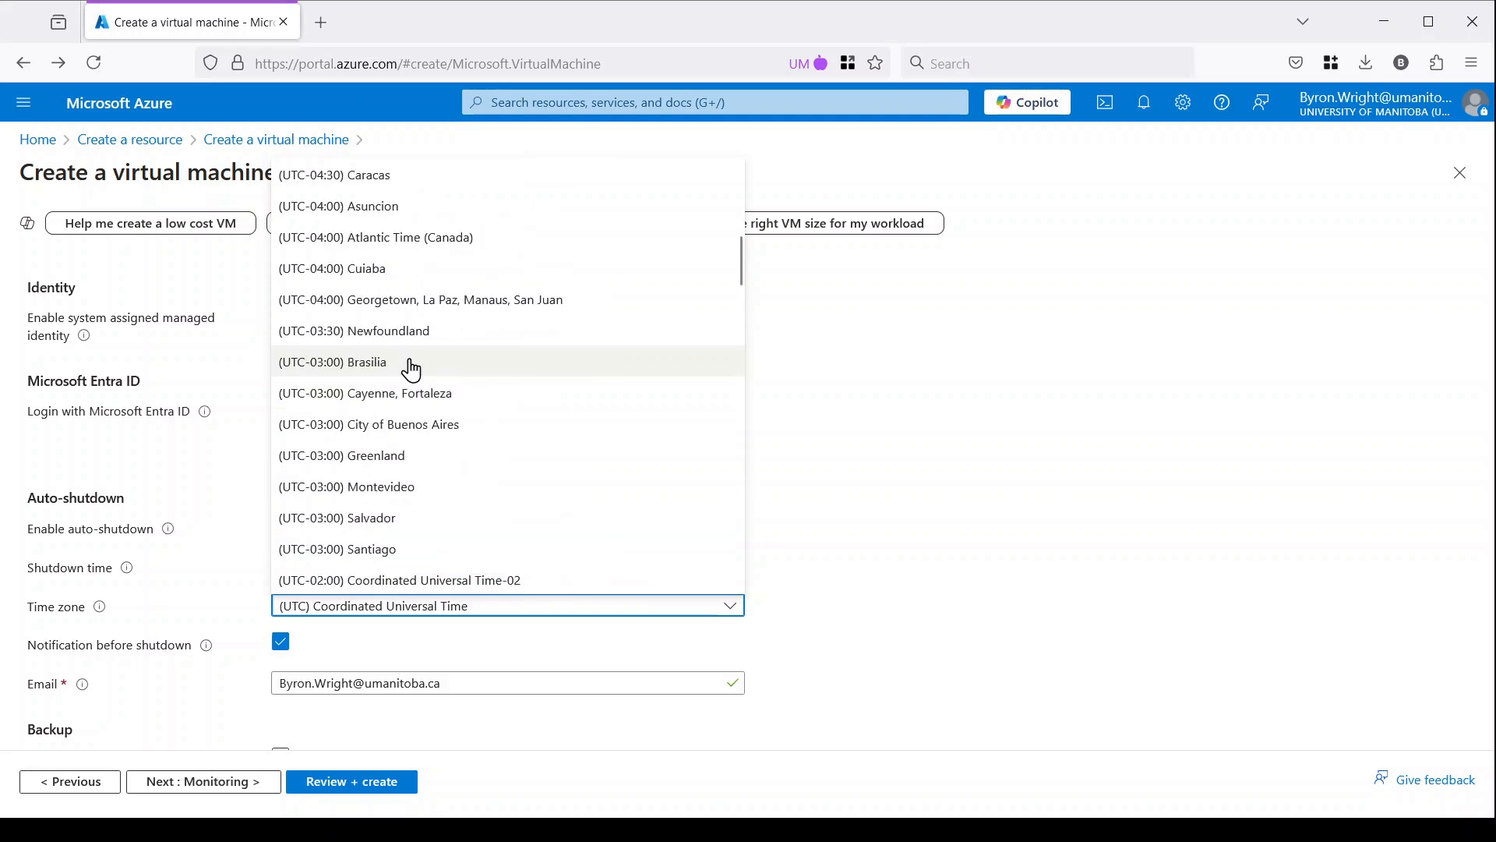
{"action": "scroll", "coordinate": [412, 372], "scroll_direction": "up", "scroll_amount": 3}
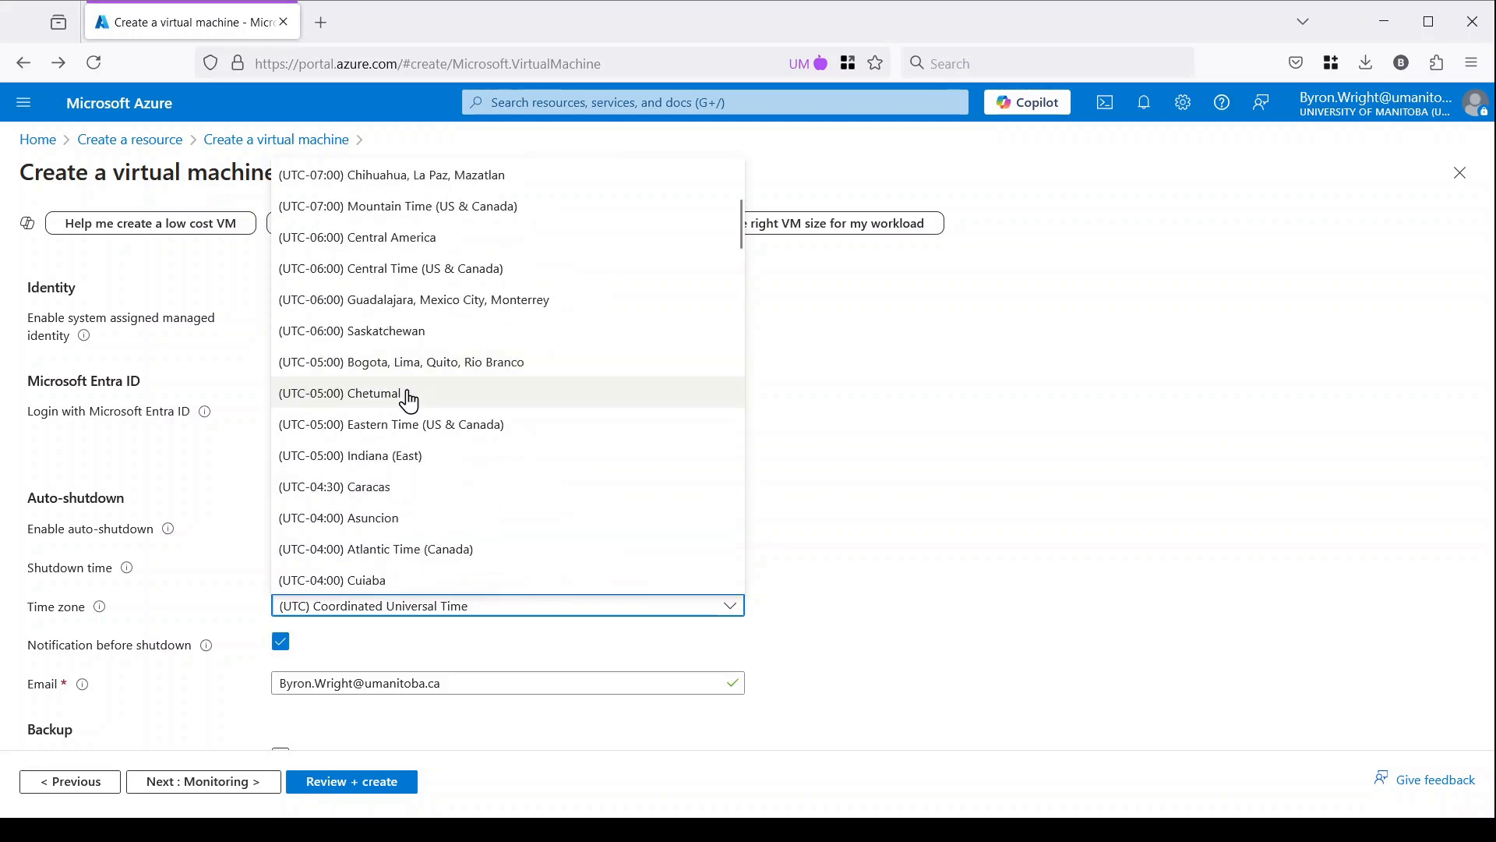
{"action": "left_click", "coordinate": [392, 271]}
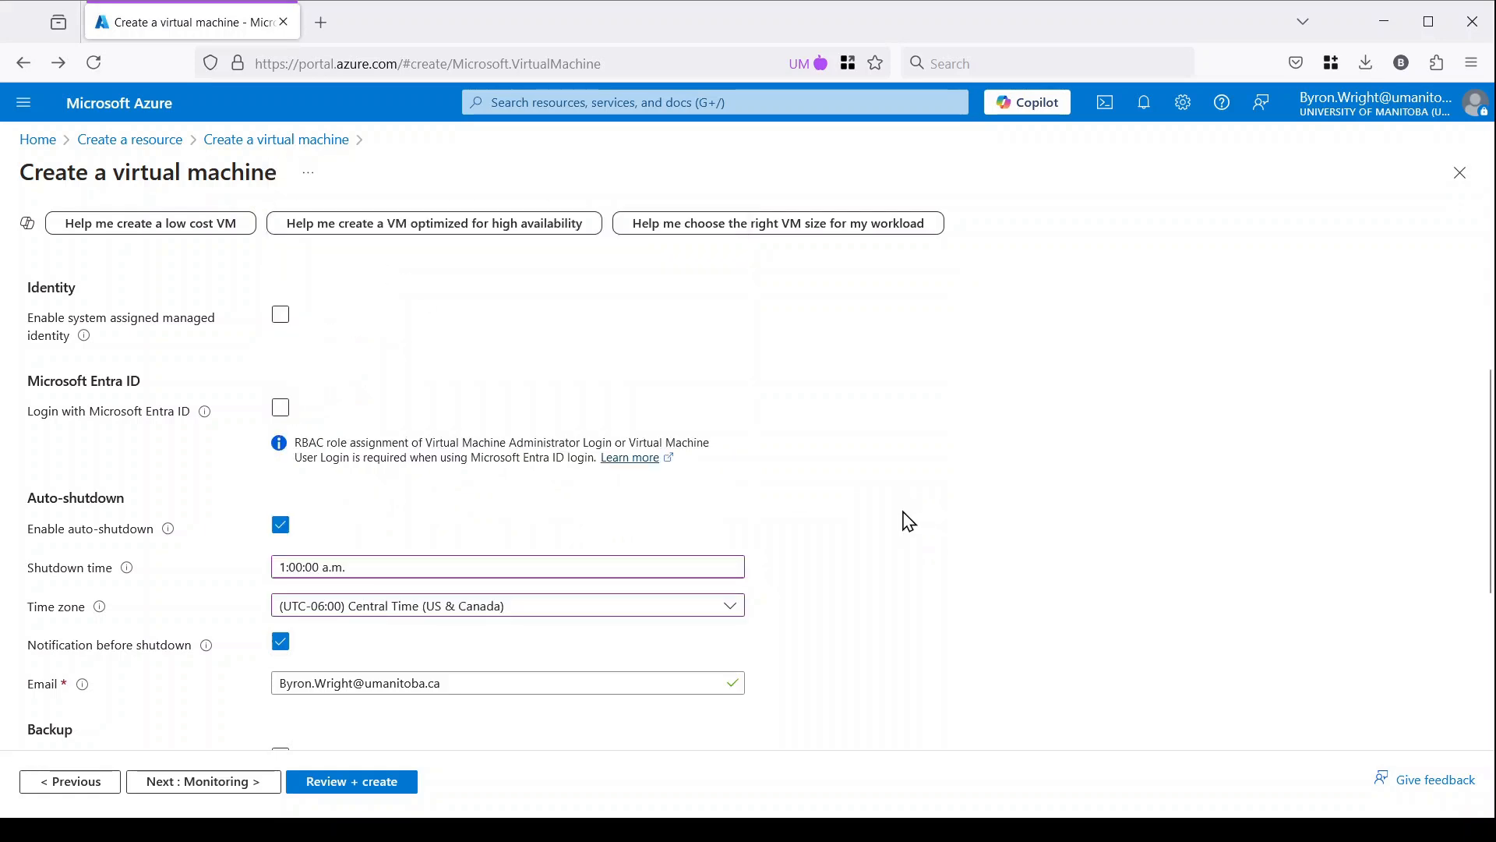
- Keep the default backup, site recovery and guest OS update options, and continue to the monitoring settings
{"action": "scroll", "coordinate": [908, 522], "scroll_direction": "down", "scroll_amount": 3}
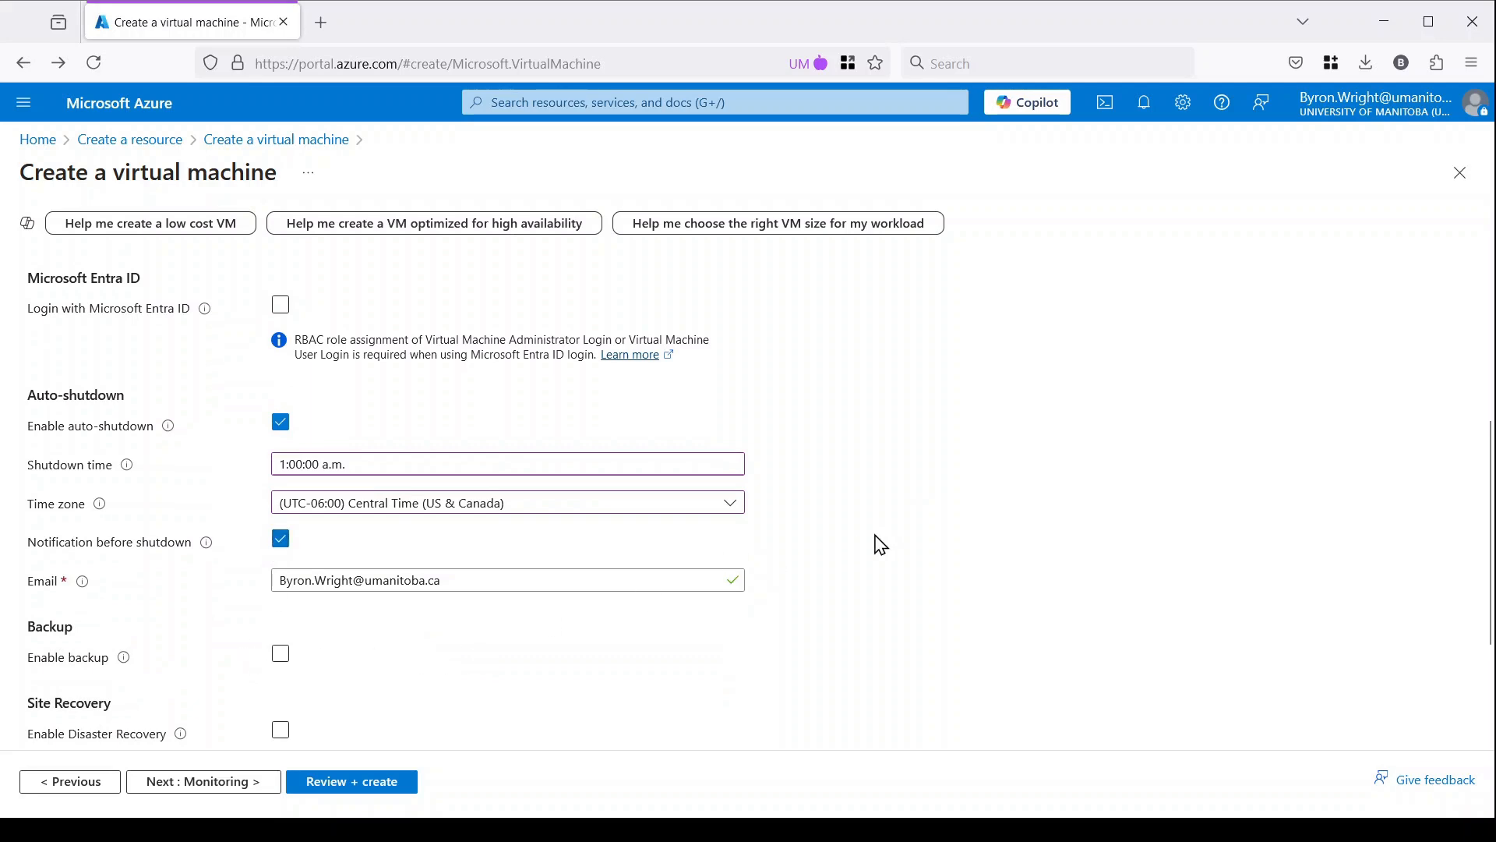
{"action": "scroll", "coordinate": [881, 545], "scroll_direction": "down", "scroll_amount": 1}
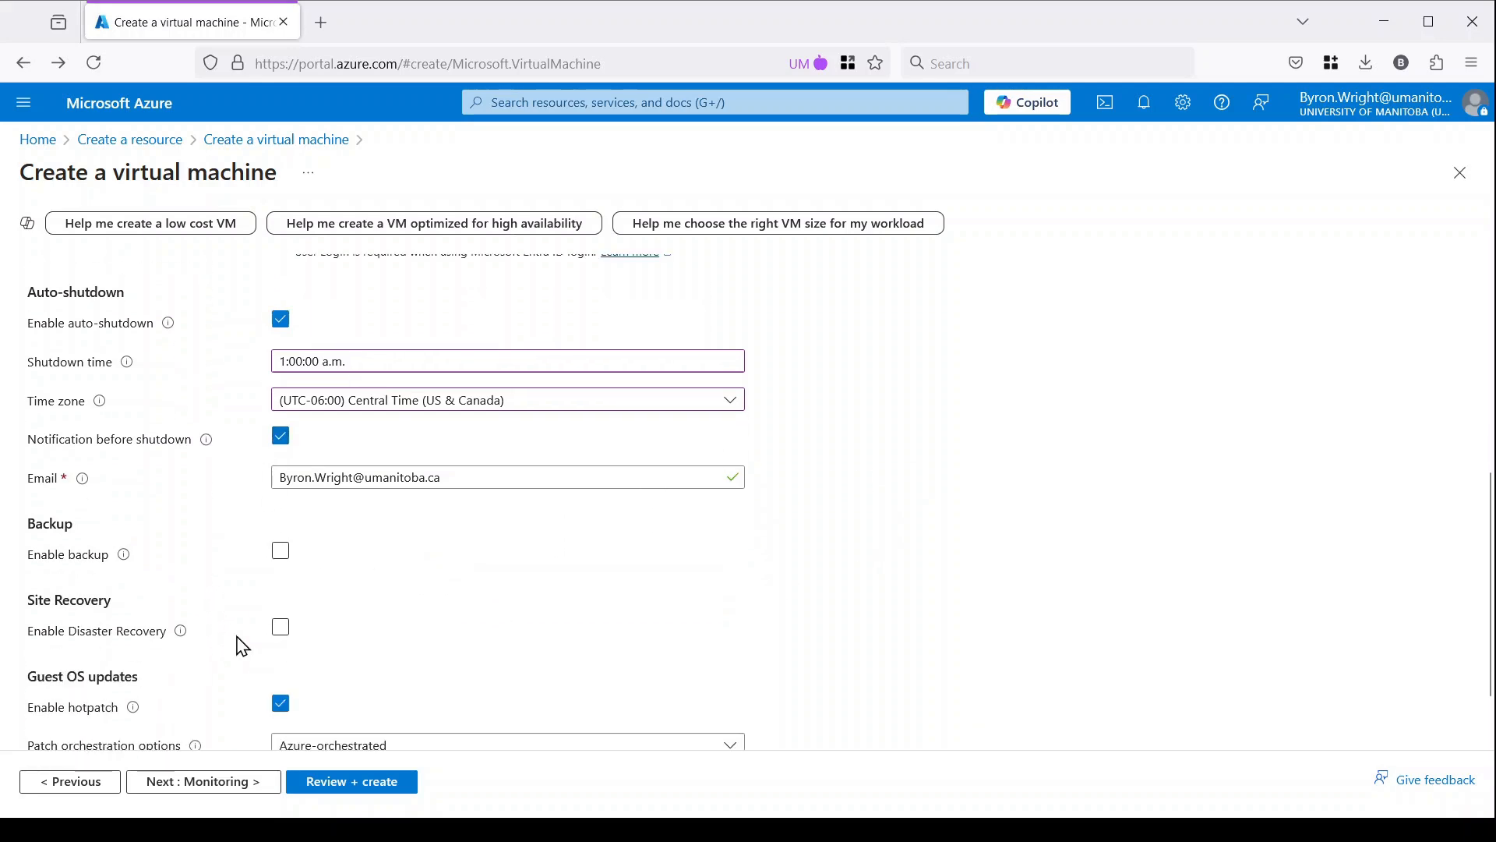
{"action": "scroll", "coordinate": [963, 594], "scroll_direction": "down", "scroll_amount": 1}
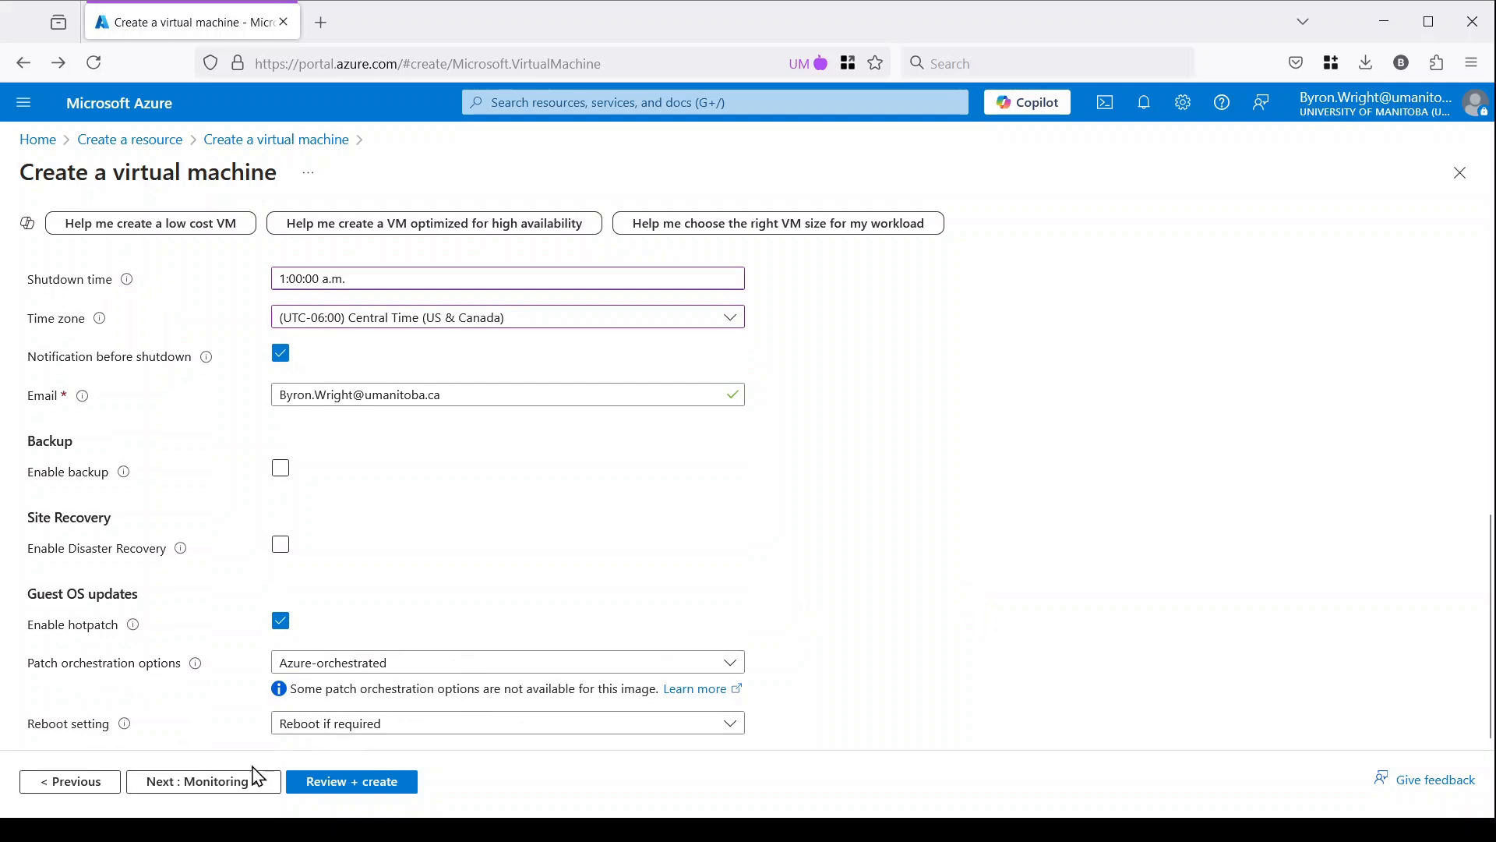
{"action": "left_click", "coordinate": [204, 781]}
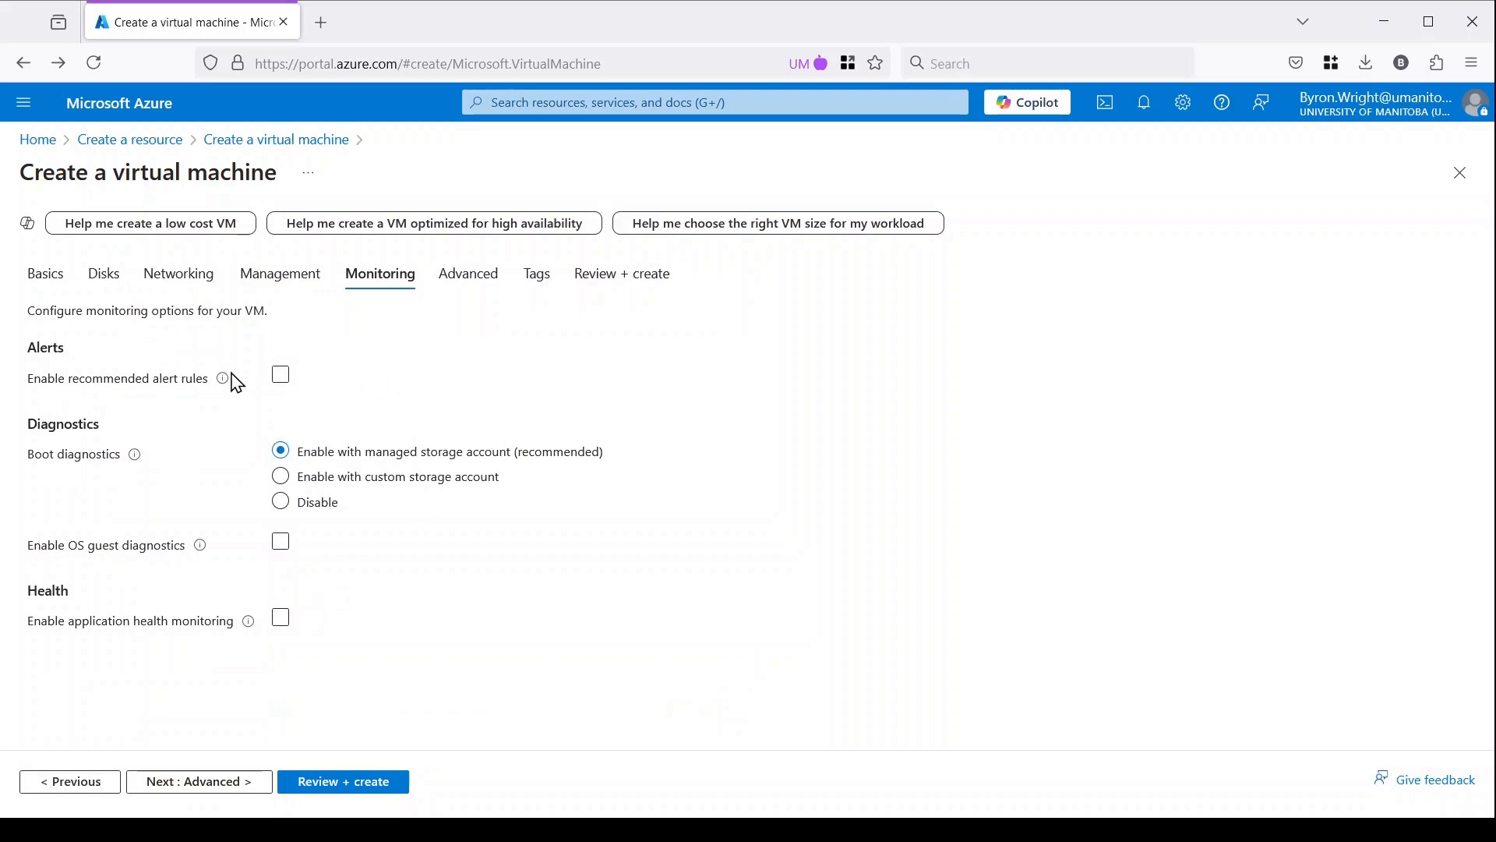
- Keep the default monitoring and advanced settings, add no tags, and continue to the final review of the virtual machine
{"action": "left_click", "coordinate": [217, 784]}
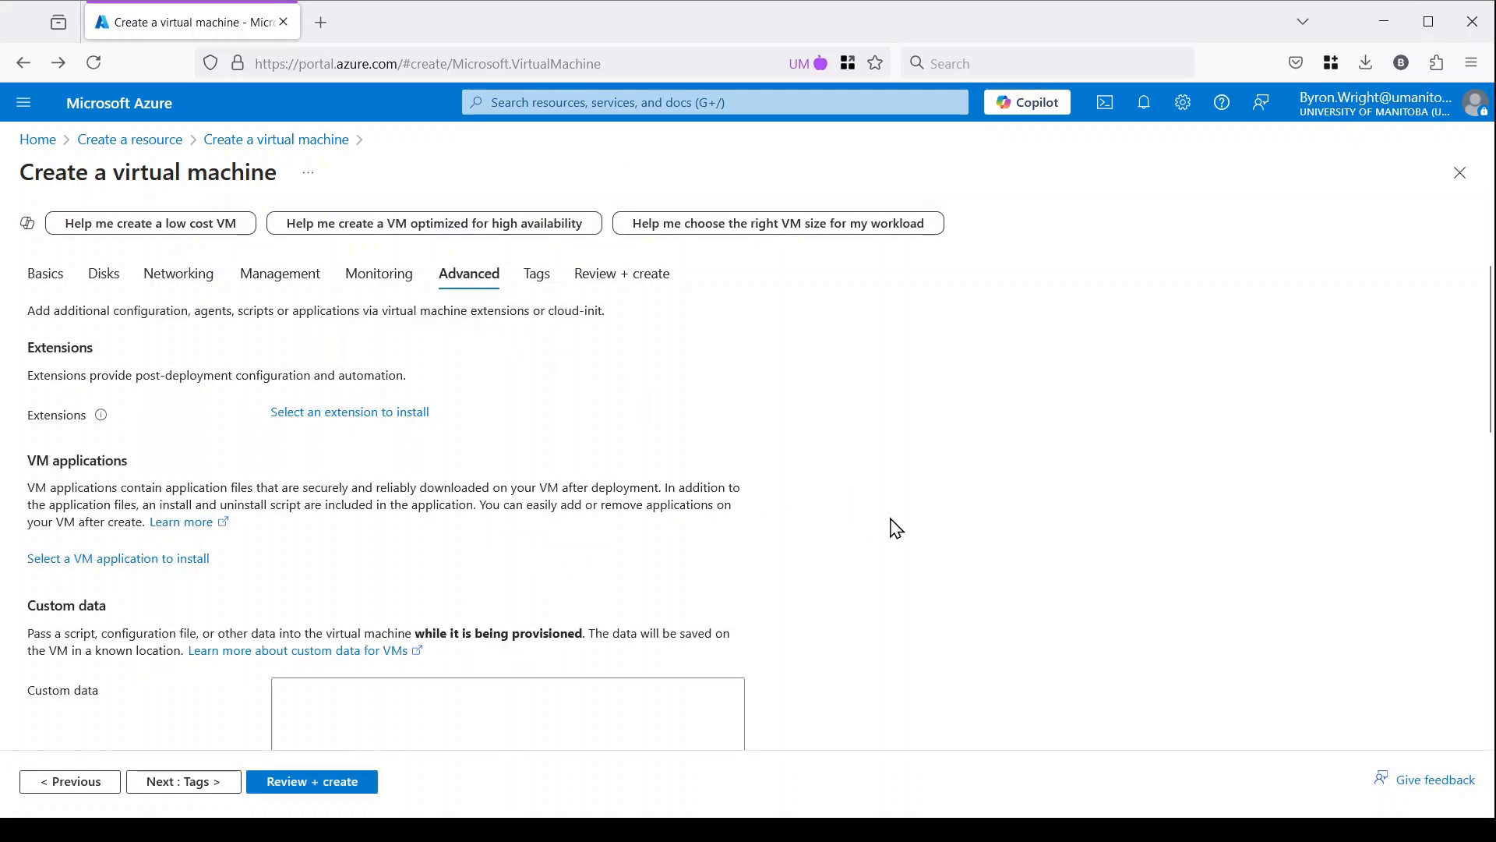
{"action": "scroll", "coordinate": [896, 528], "scroll_direction": "down", "scroll_amount": 5}
{"action": "scroll", "coordinate": [896, 529], "scroll_direction": "down", "scroll_amount": 1}
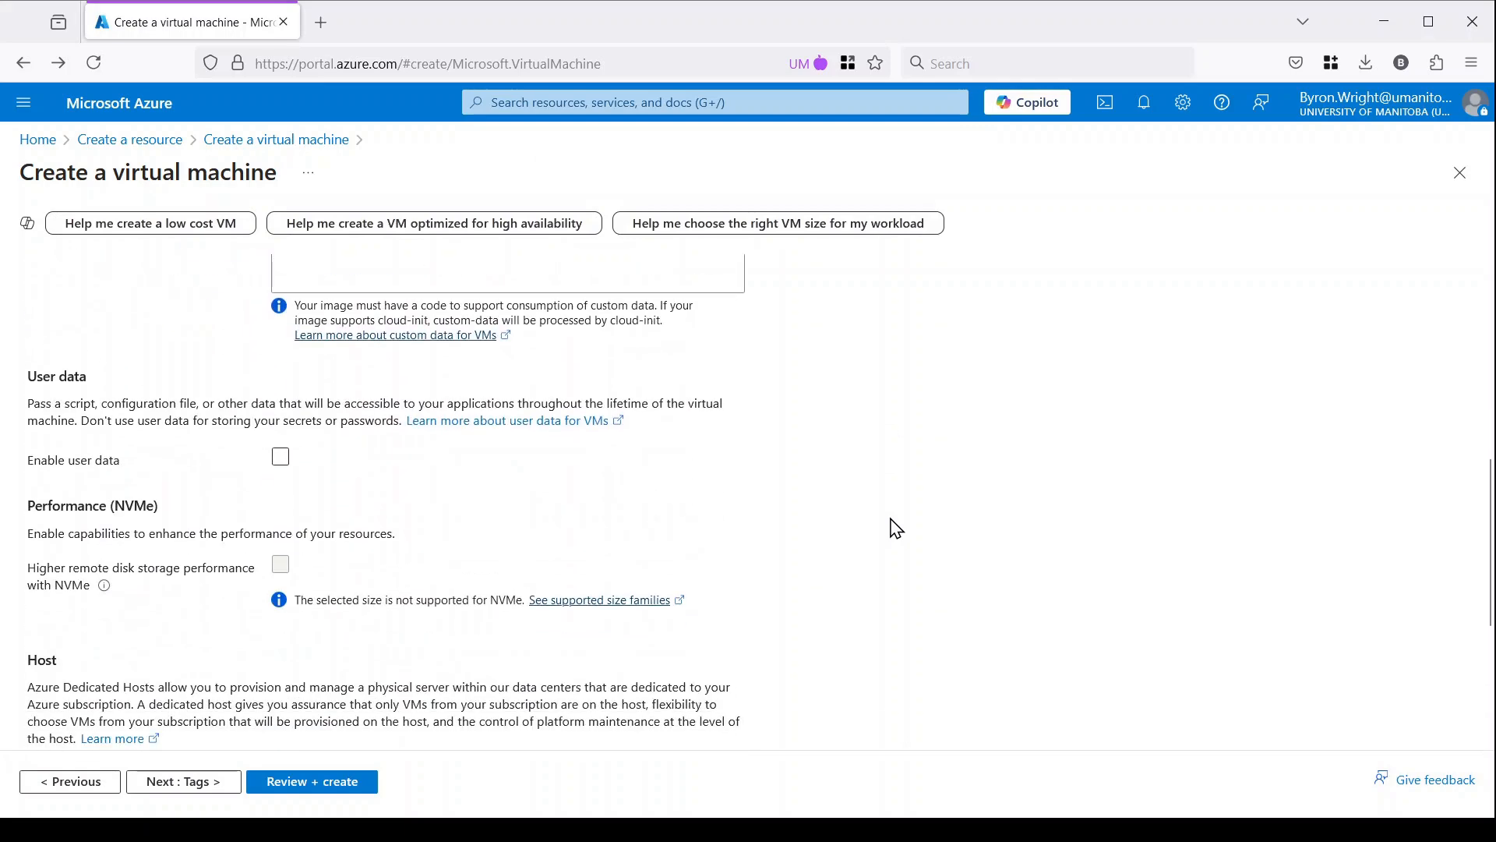
{"action": "scroll", "coordinate": [897, 528], "scroll_direction": "down", "scroll_amount": 4}
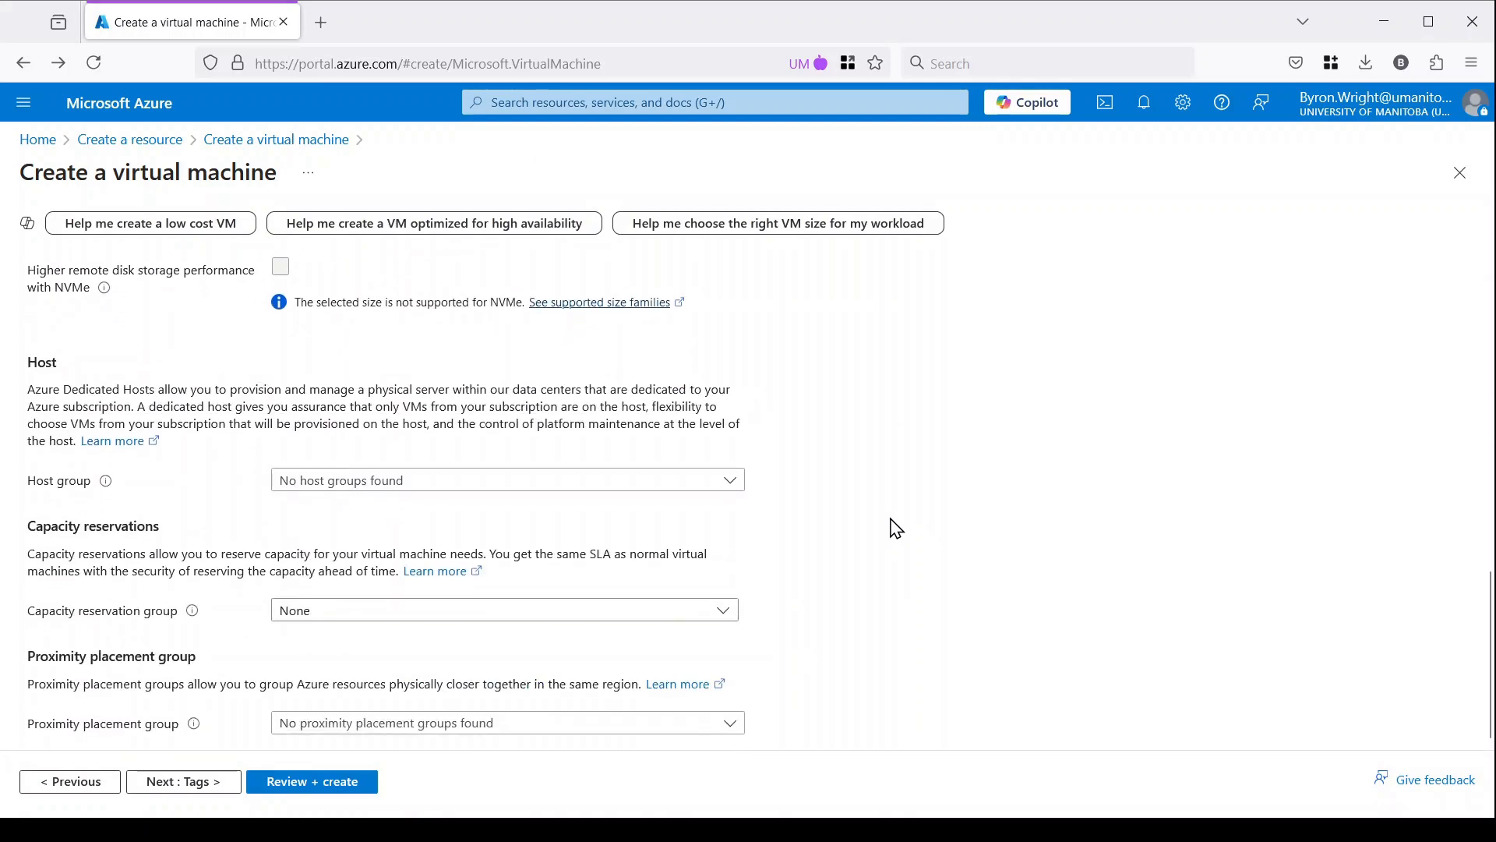
{"action": "left_click", "coordinate": [186, 781]}
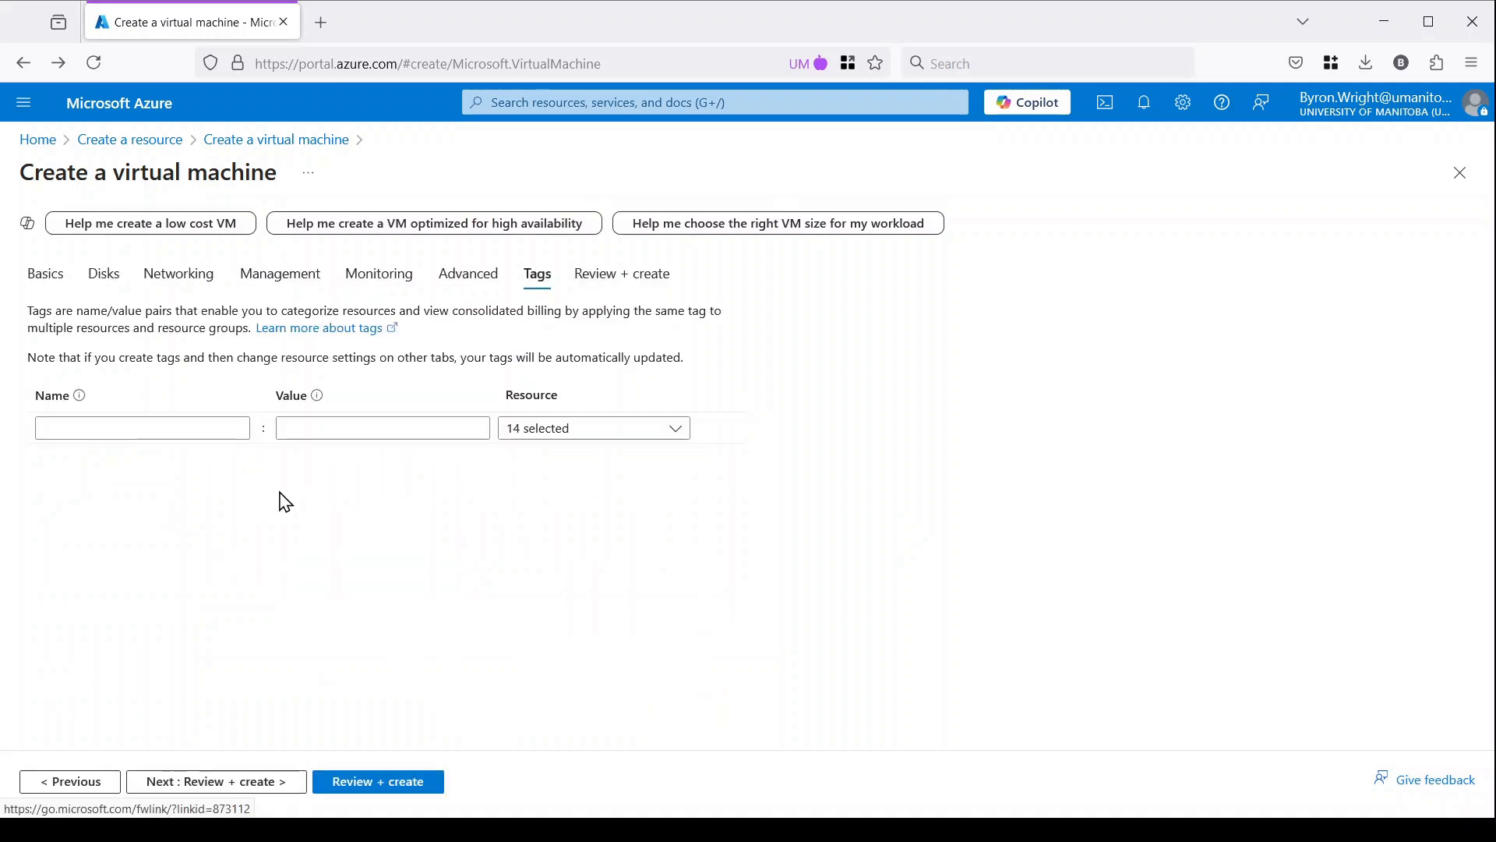
{"action": "left_click", "coordinate": [242, 792]}
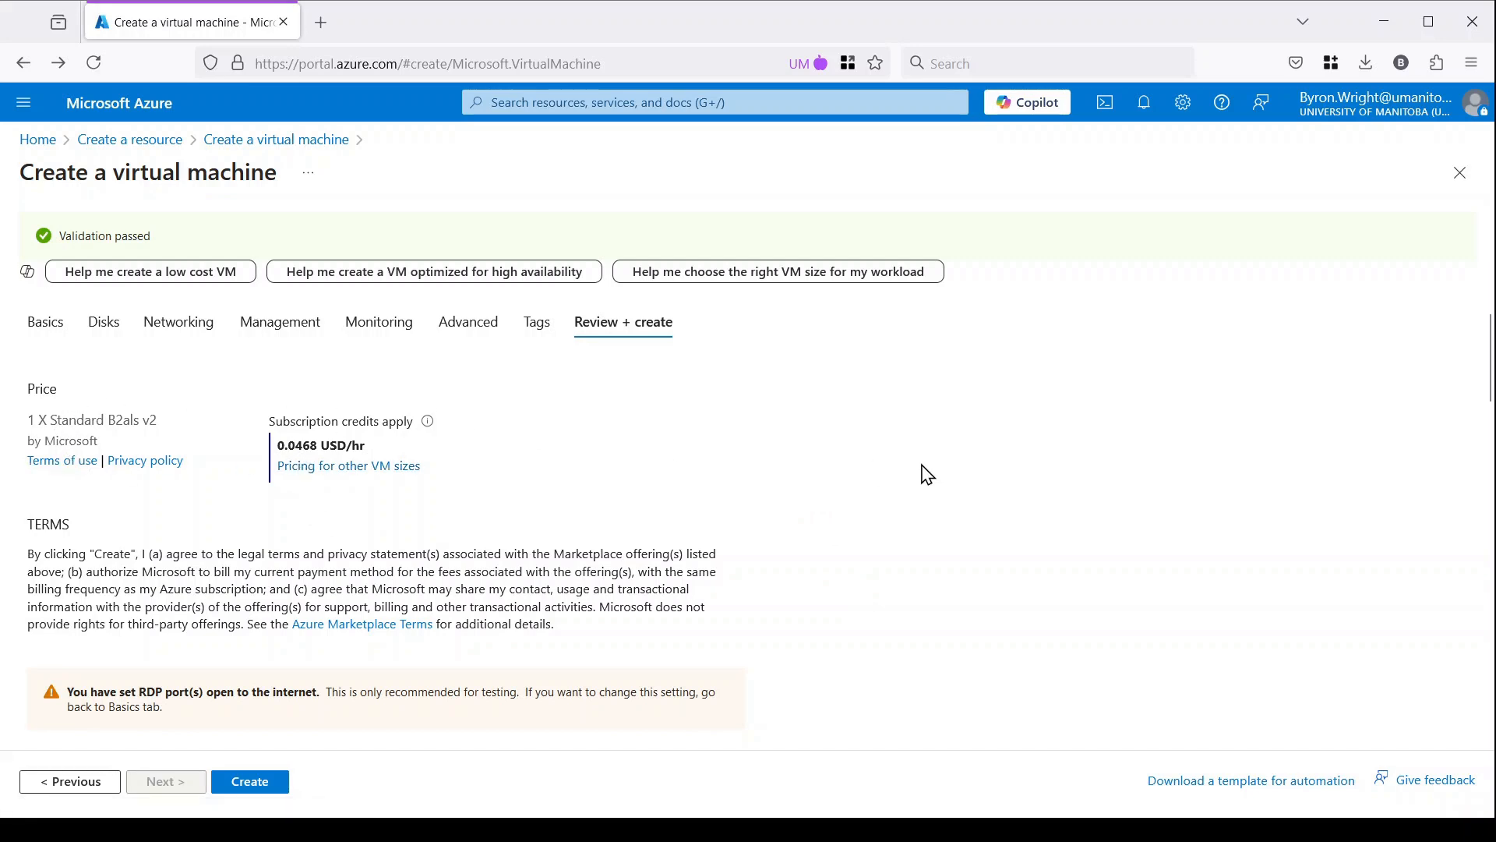
- Create the virtual machine and open its resource page once the deployment completes
{"action": "left_click", "coordinate": [233, 785]}
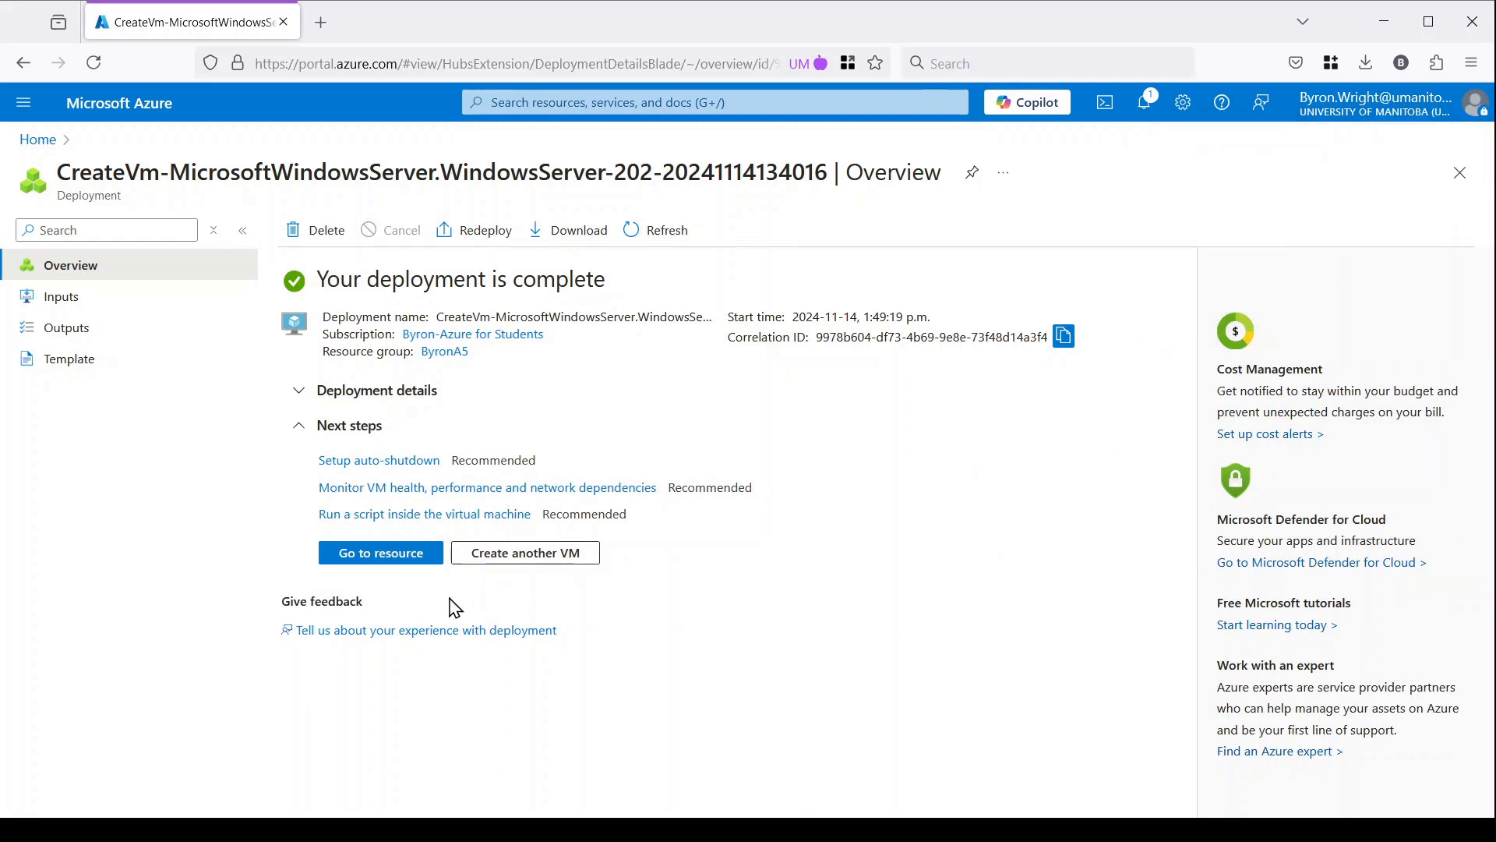
{"action": "left_click", "coordinate": [376, 558]}
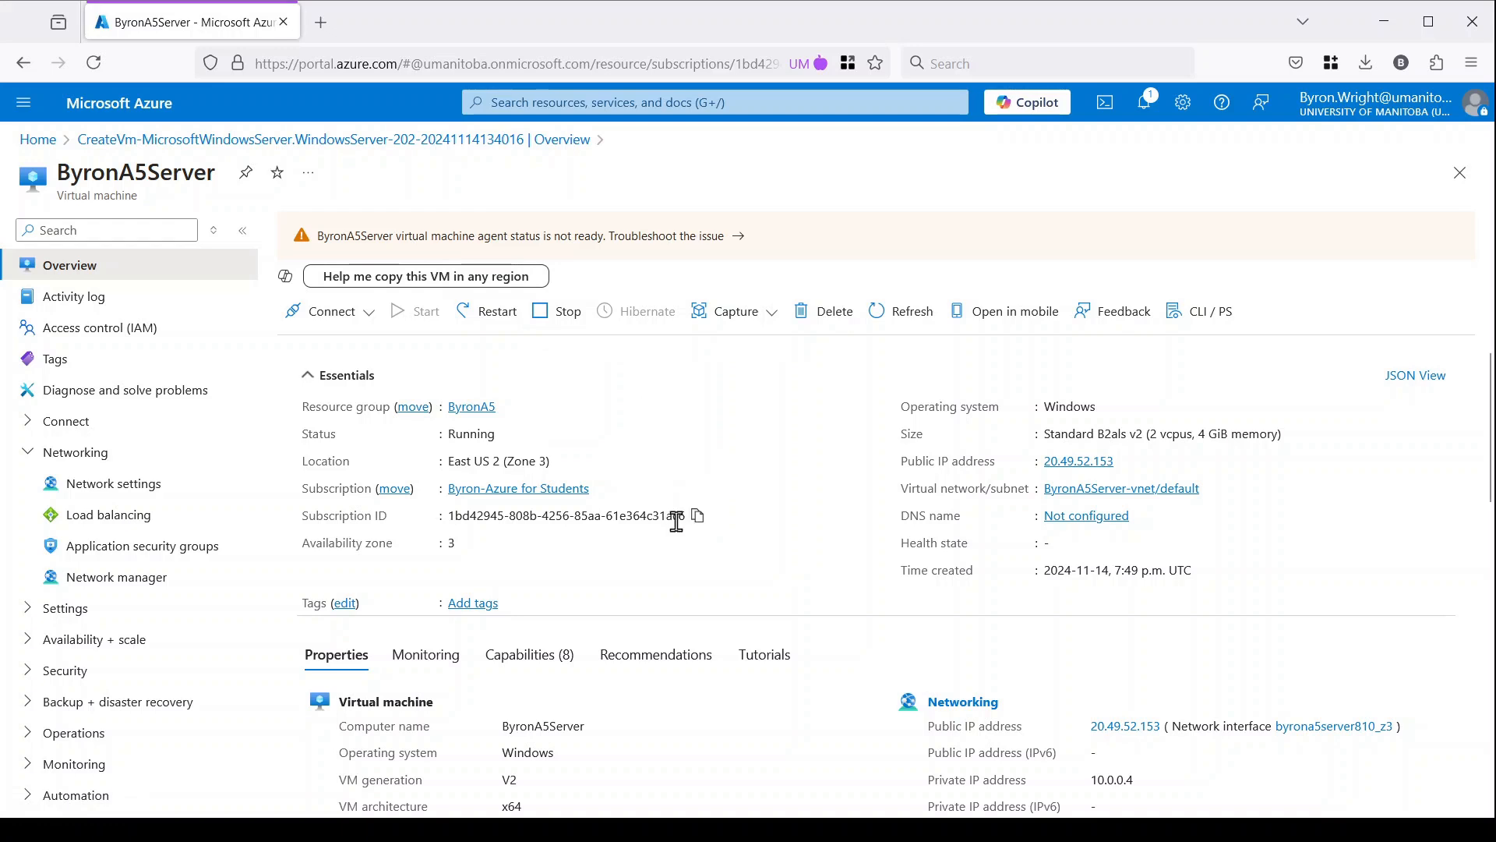
- Examine the new virtual machine's overview, including its essentials, networking, size, disk, security and auto-shutdown properties
{"action": "left_click", "coordinate": [694, 516]}
{"action": "scroll", "coordinate": [809, 452], "scroll_direction": "down", "scroll_amount": 2}
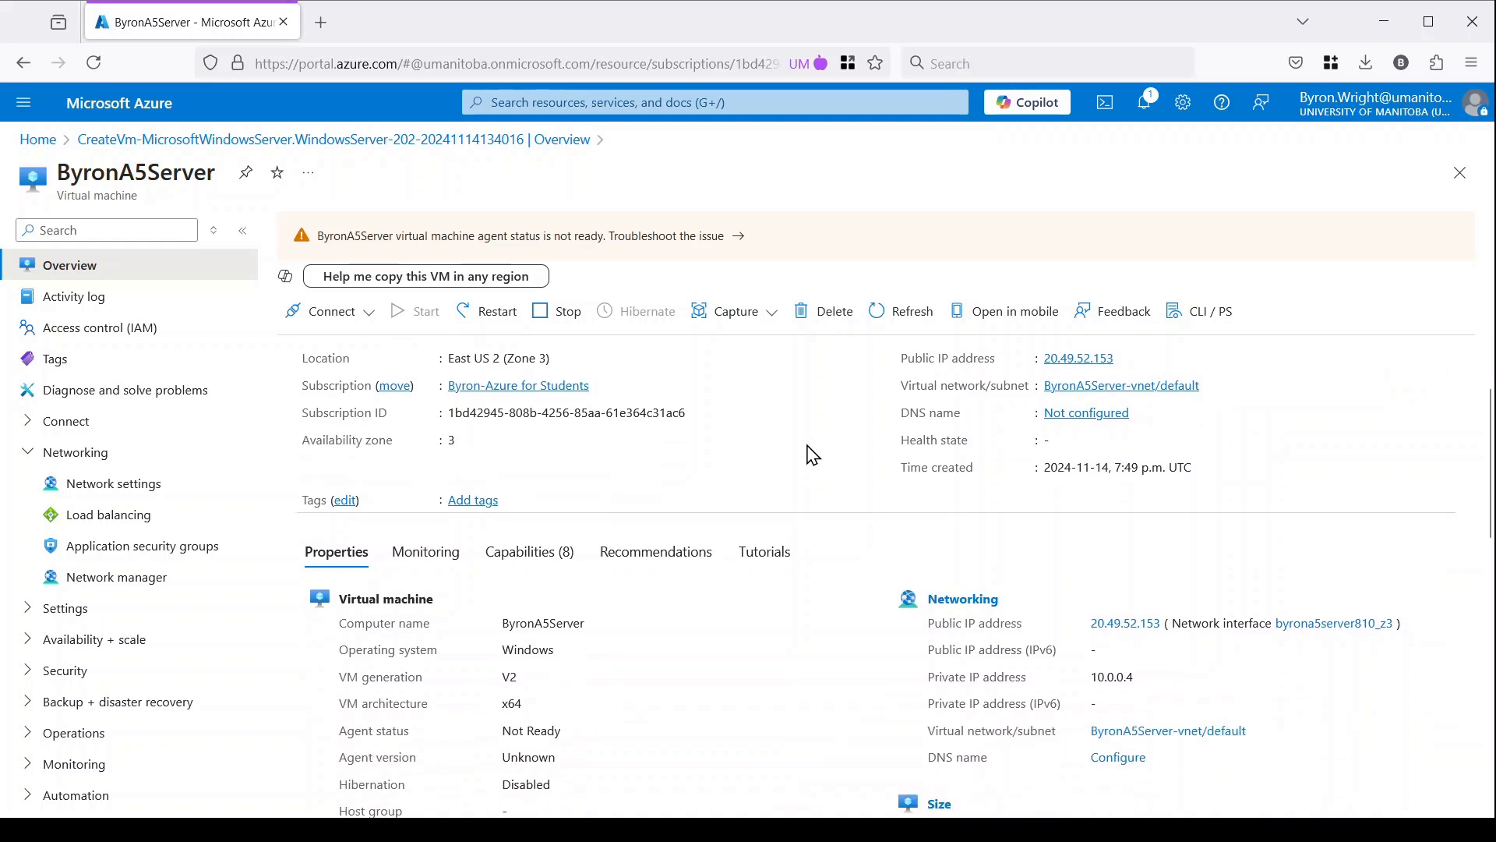
{"action": "scroll", "coordinate": [813, 454], "scroll_direction": "down", "scroll_amount": 2}
{"action": "scroll", "coordinate": [826, 551], "scroll_direction": "down", "scroll_amount": 2}
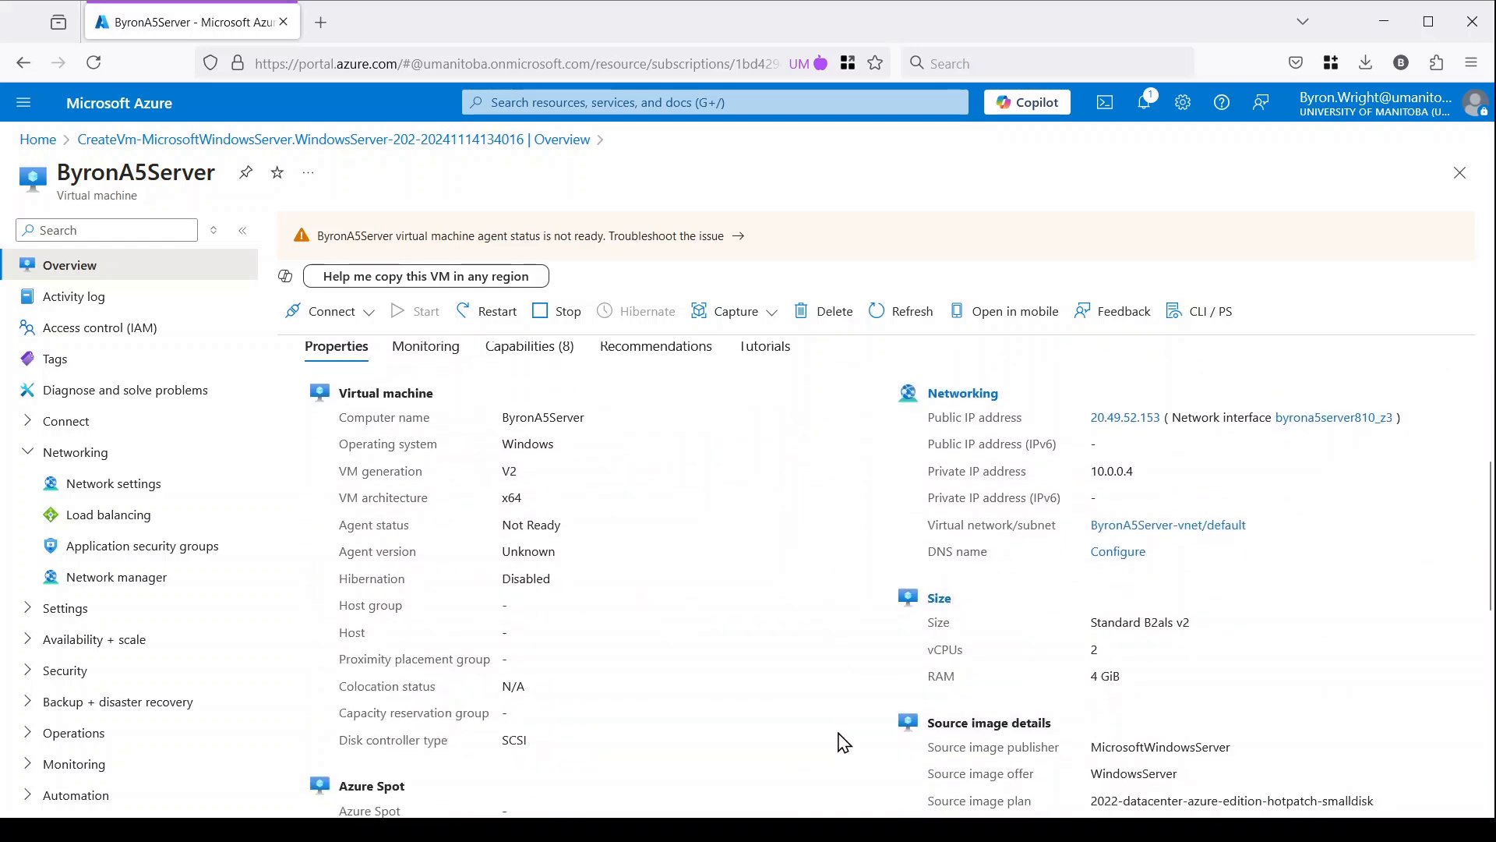
{"action": "scroll", "coordinate": [790, 561], "scroll_direction": "down", "scroll_amount": 5}
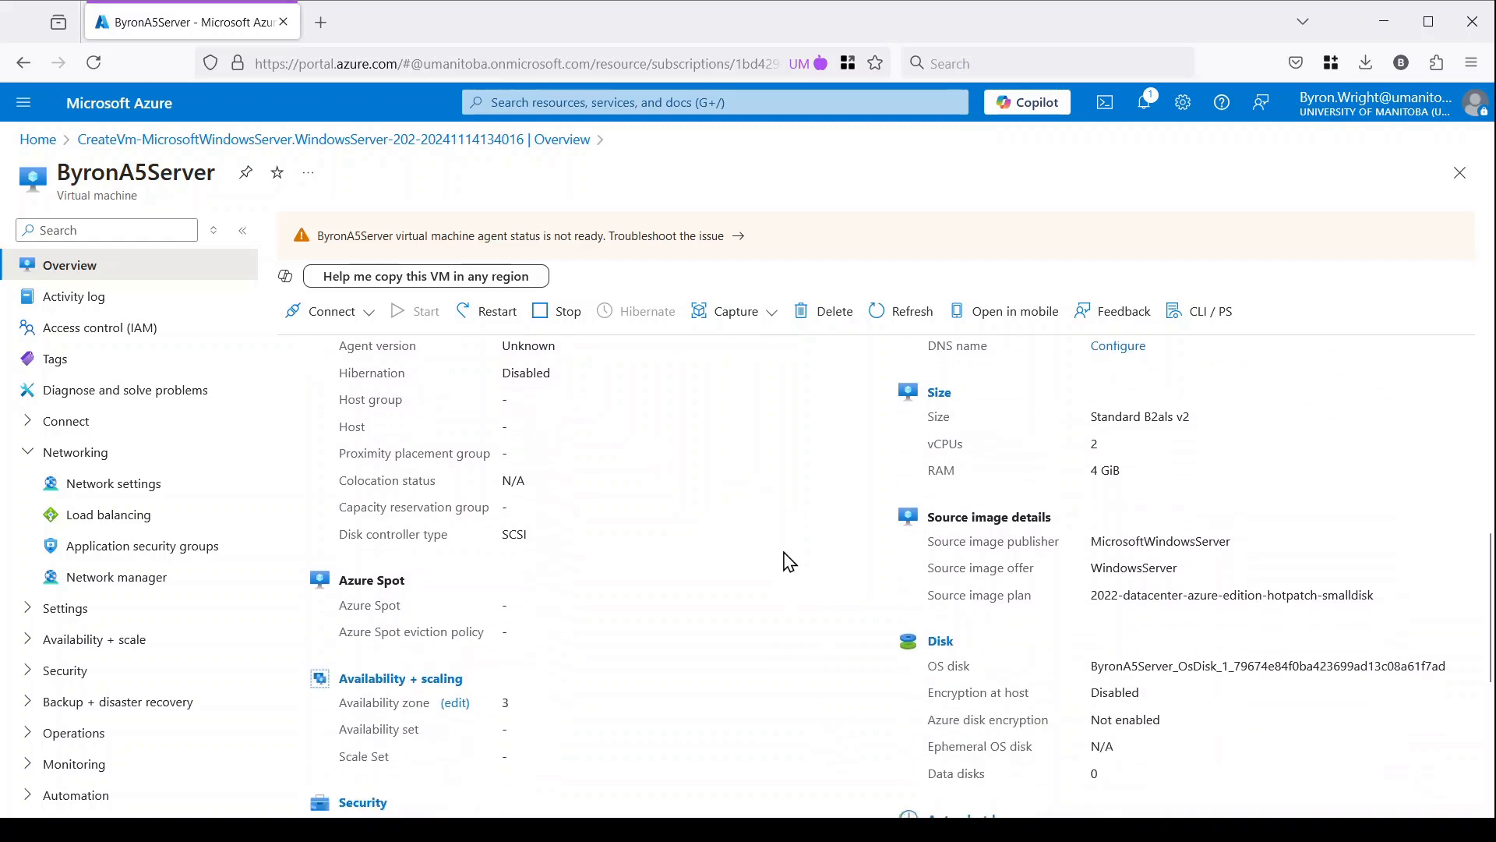
{"action": "scroll", "coordinate": [790, 561], "scroll_direction": "down", "scroll_amount": 1}
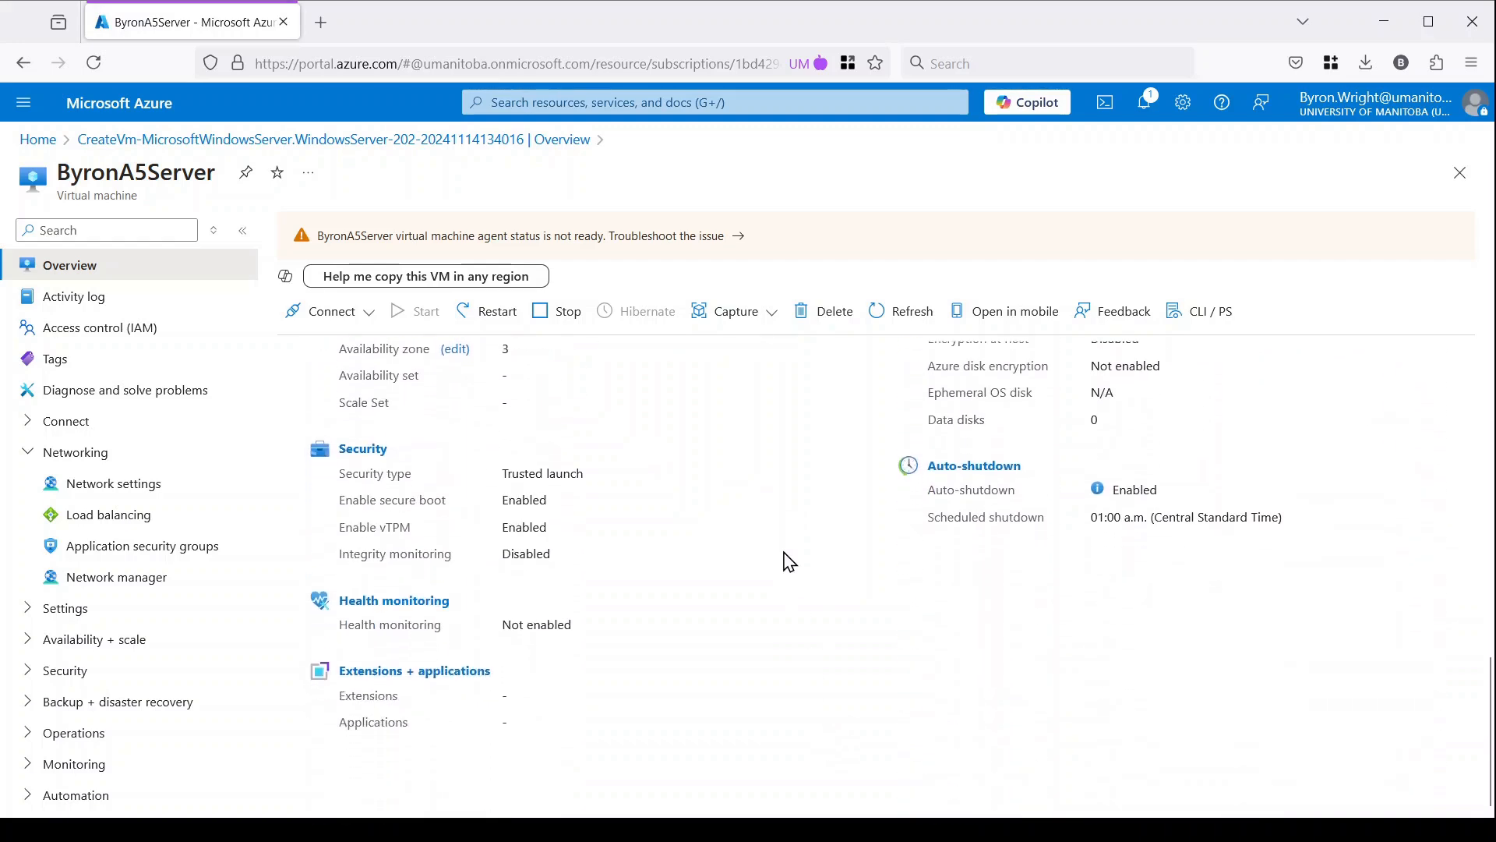
{"action": "scroll", "coordinate": [789, 562], "scroll_direction": "up", "scroll_amount": 6}
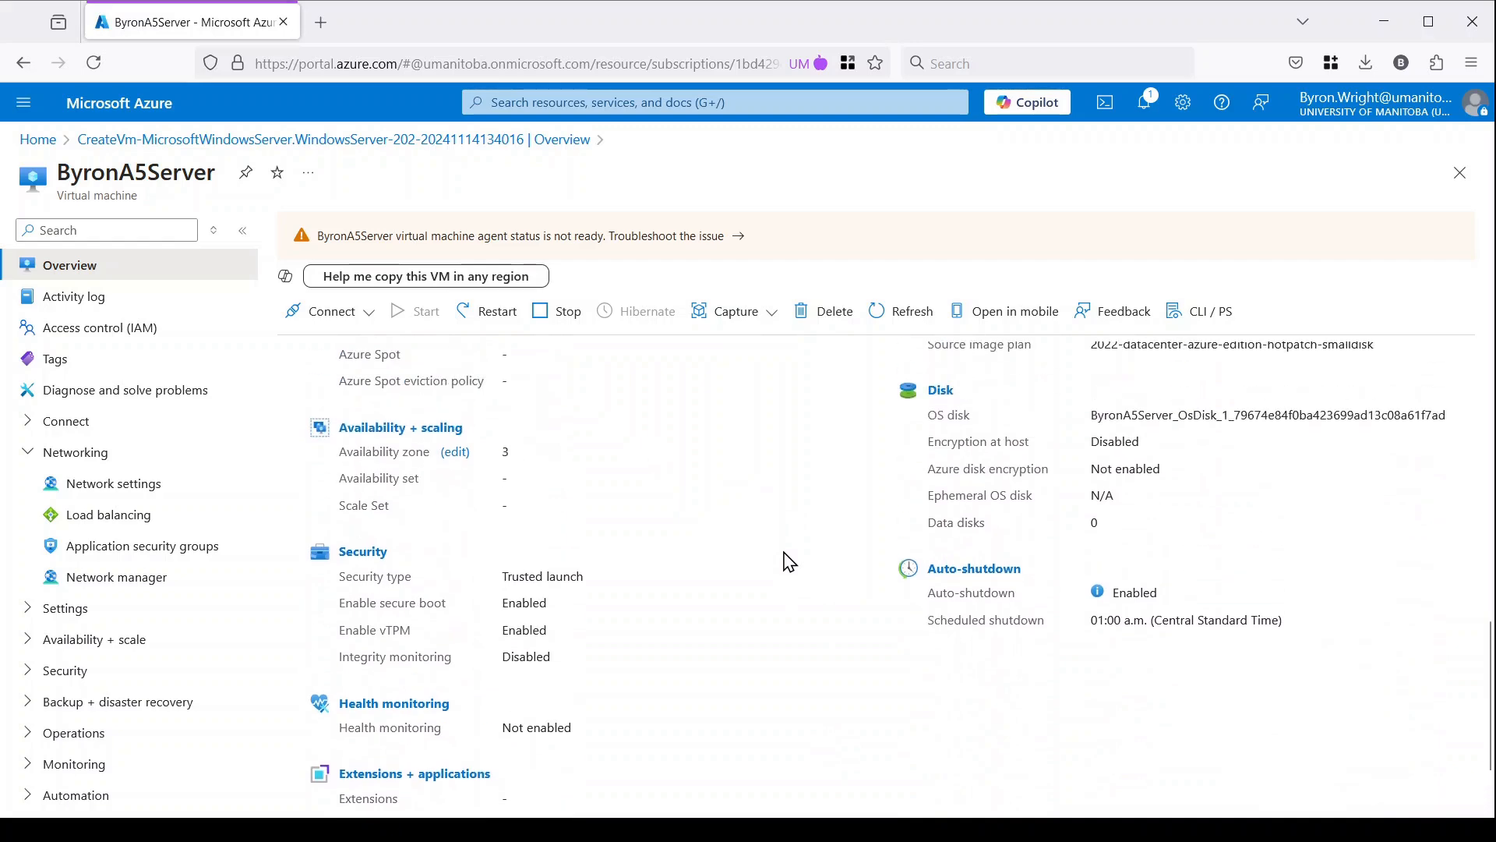
{"action": "scroll", "coordinate": [790, 561], "scroll_direction": "up", "scroll_amount": 5}
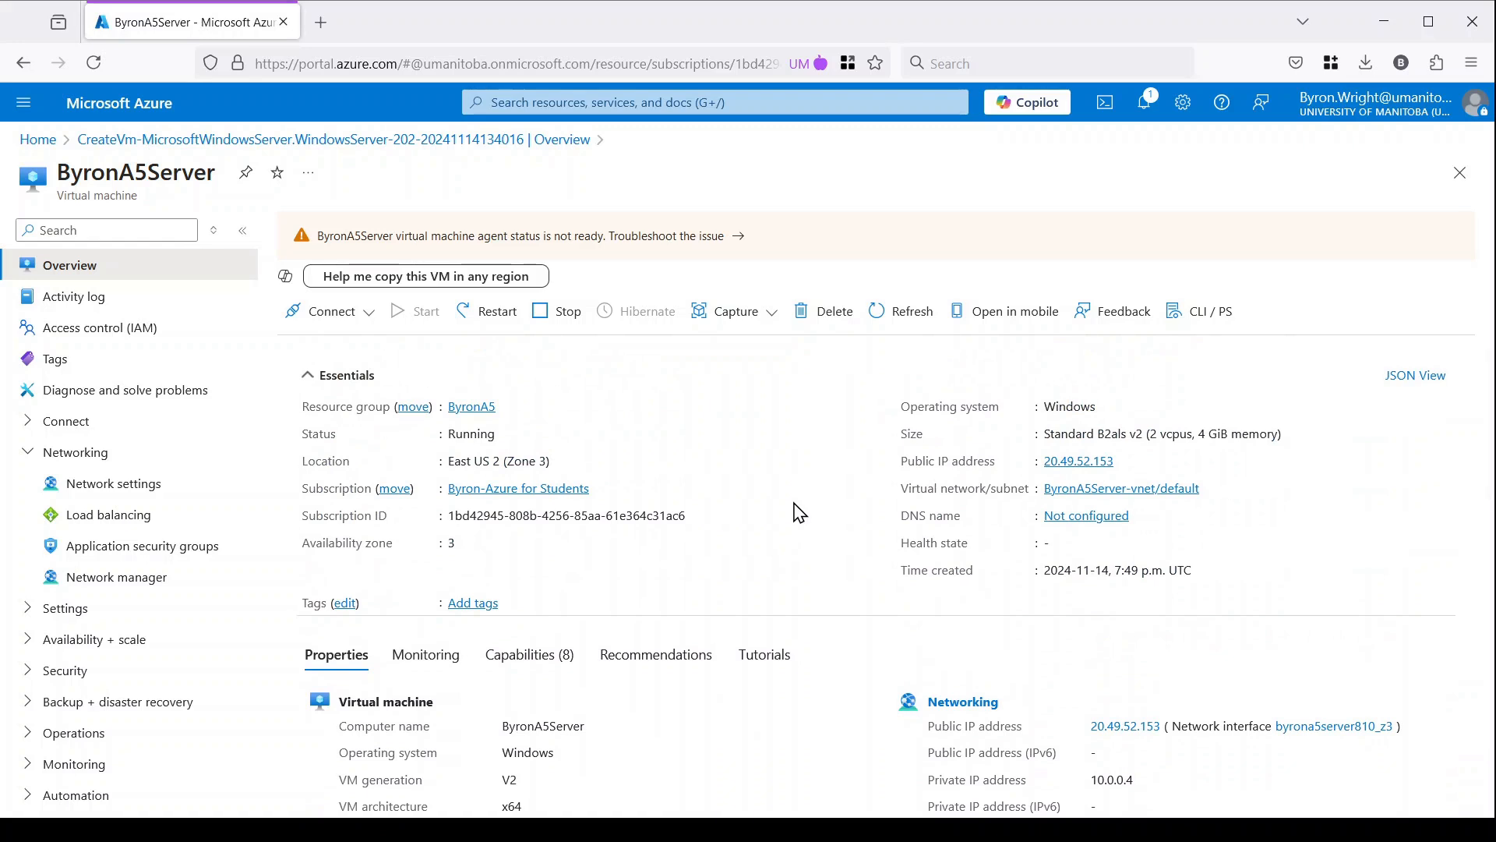
- Examine the available ways to connect to ByronA5Server and check access to its RDP port 3389
{"action": "left_click", "coordinate": [372, 321]}
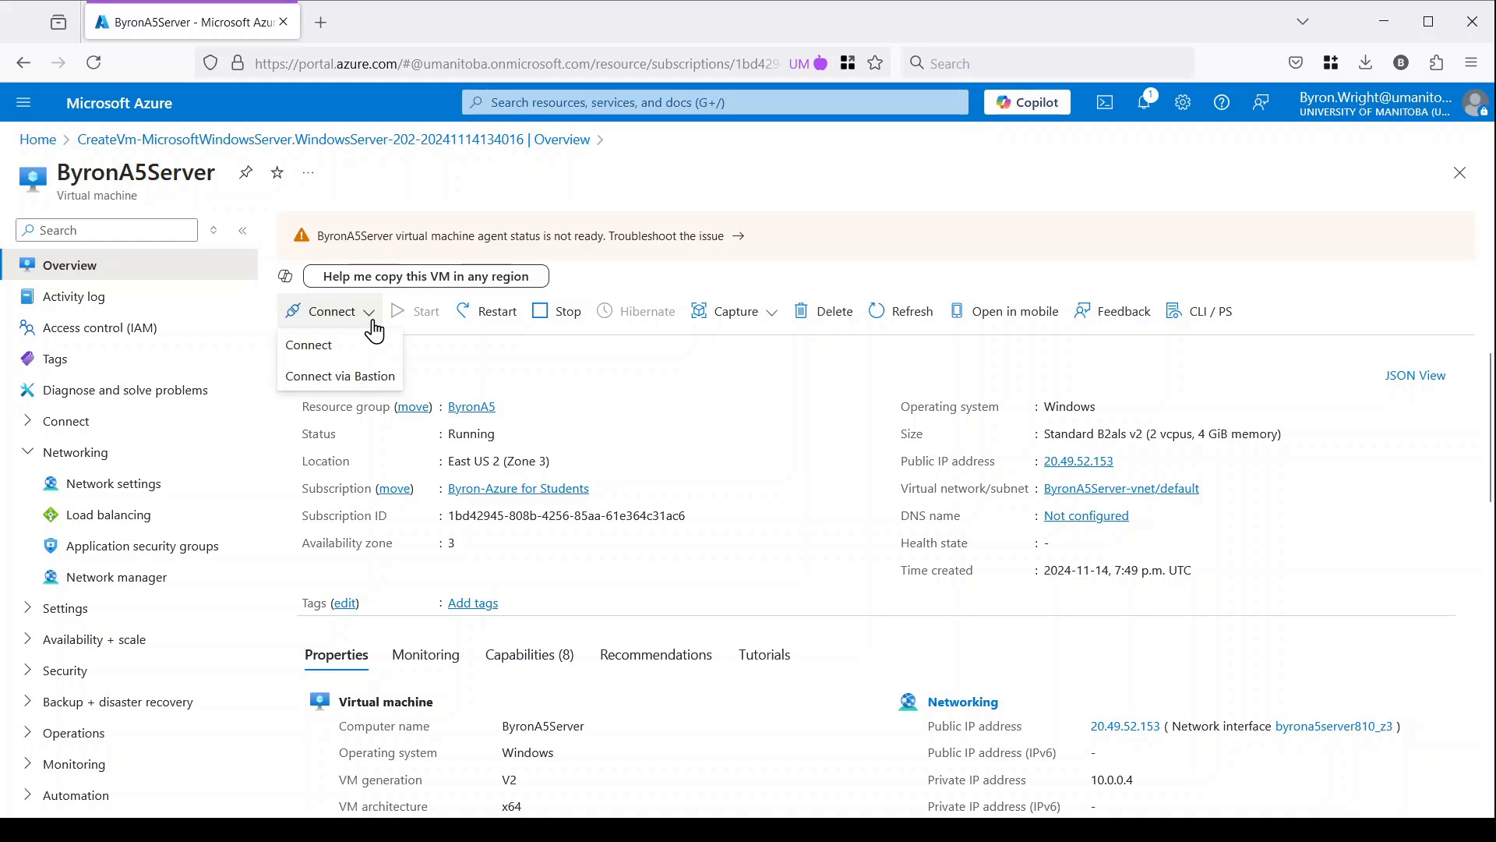
{"action": "left_click", "coordinate": [307, 350]}
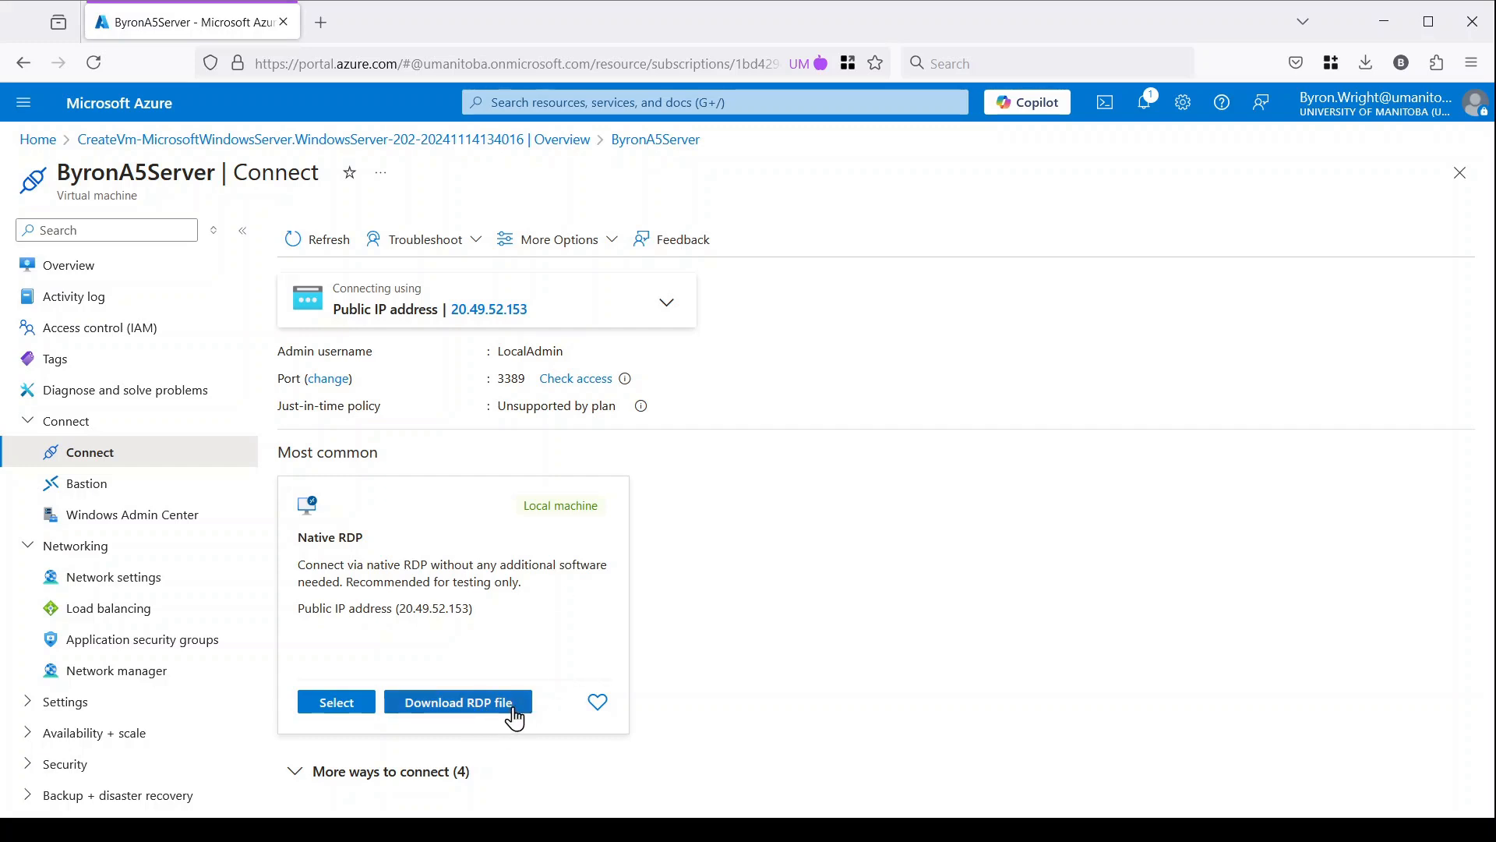
{"action": "left_click", "coordinate": [300, 786]}
{"action": "scroll", "coordinate": [750, 711], "scroll_direction": "down", "scroll_amount": 6}
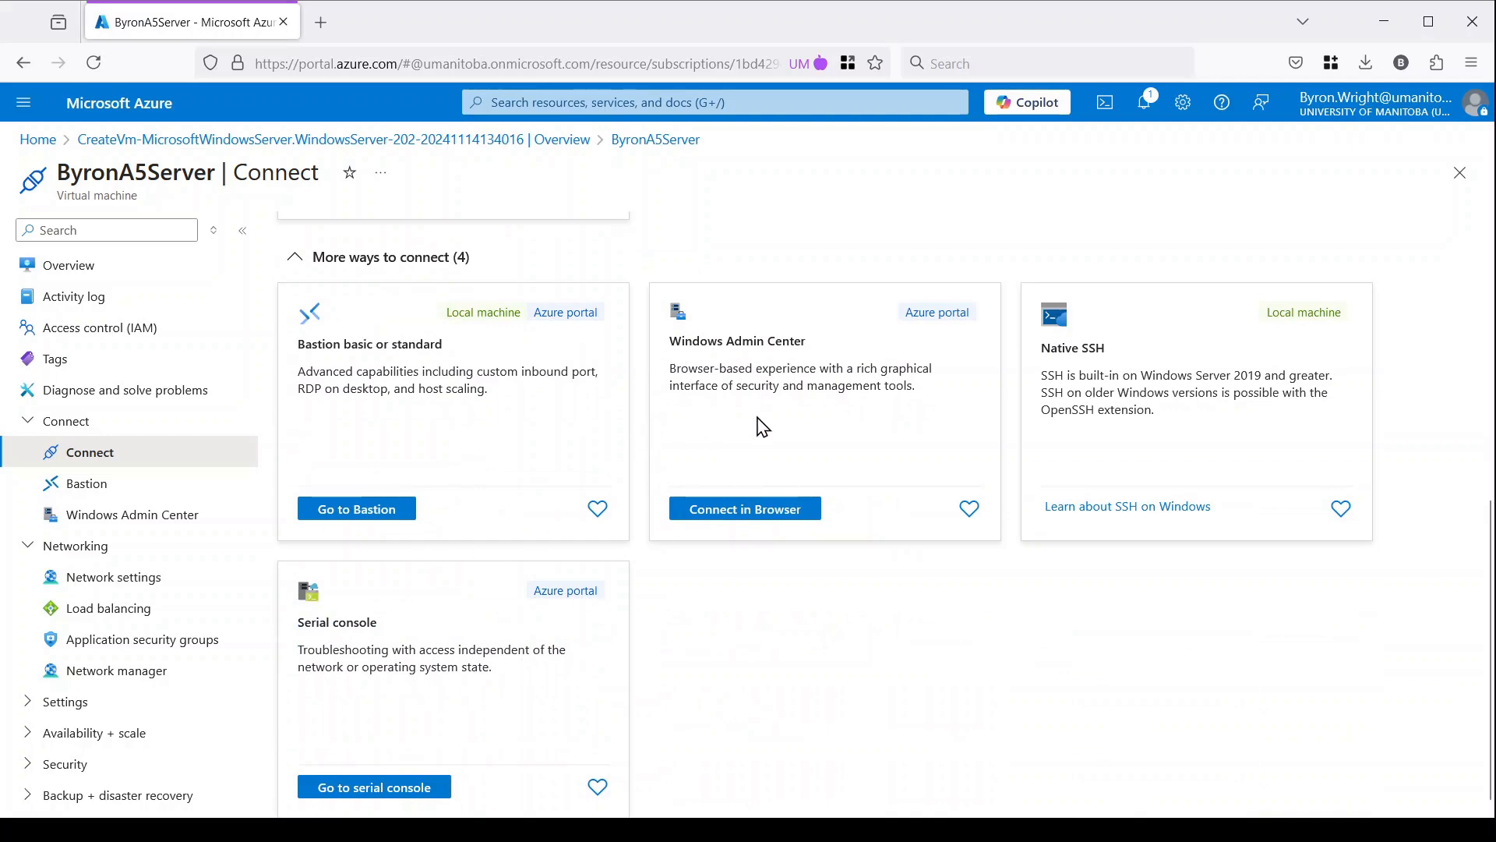
{"action": "scroll", "coordinate": [763, 427], "scroll_direction": "up", "scroll_amount": 6}
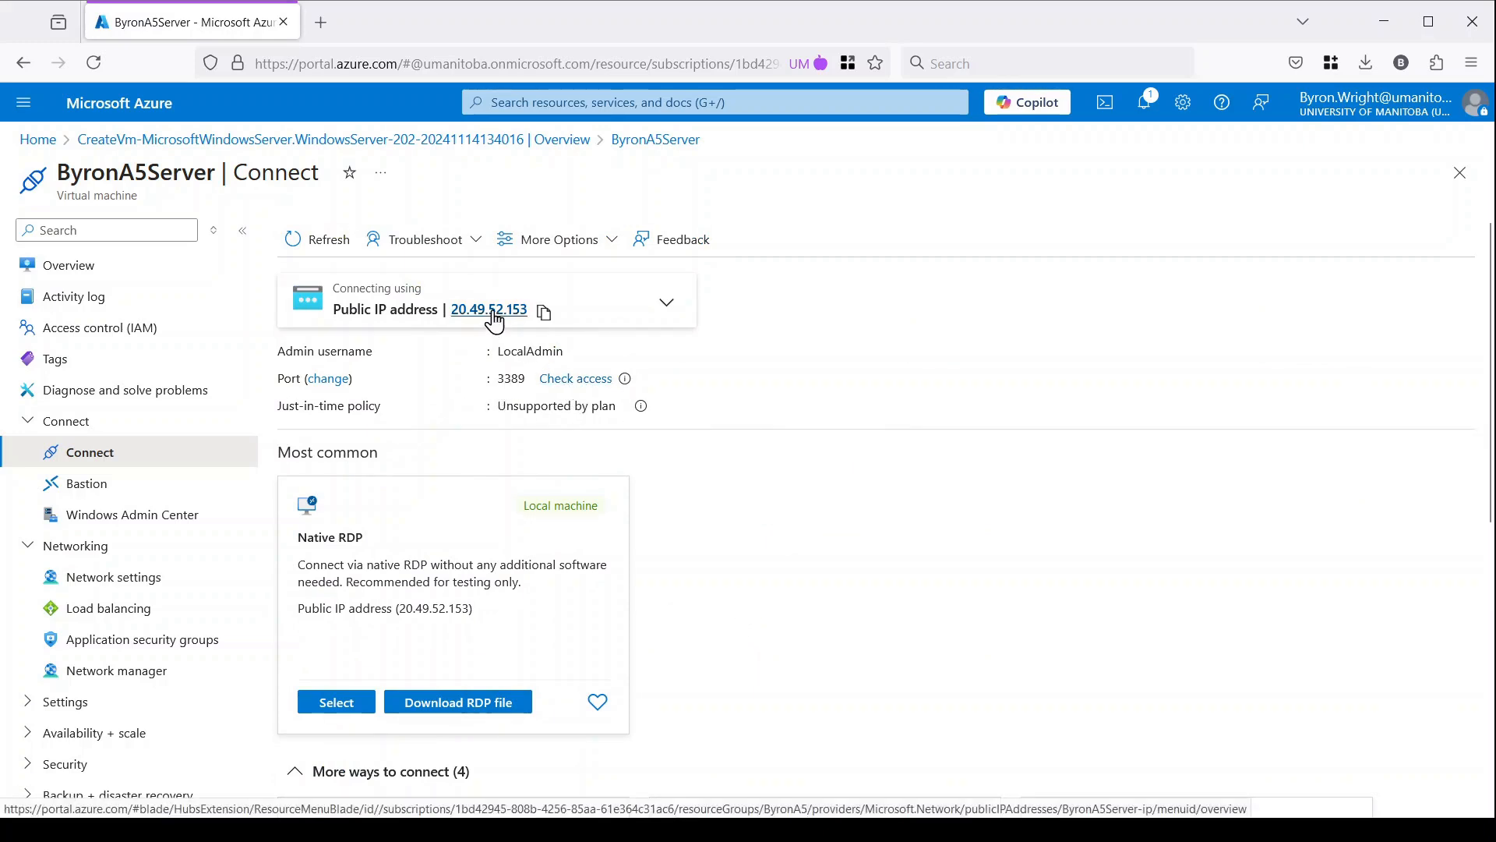
{"action": "left_click", "coordinate": [576, 379]}
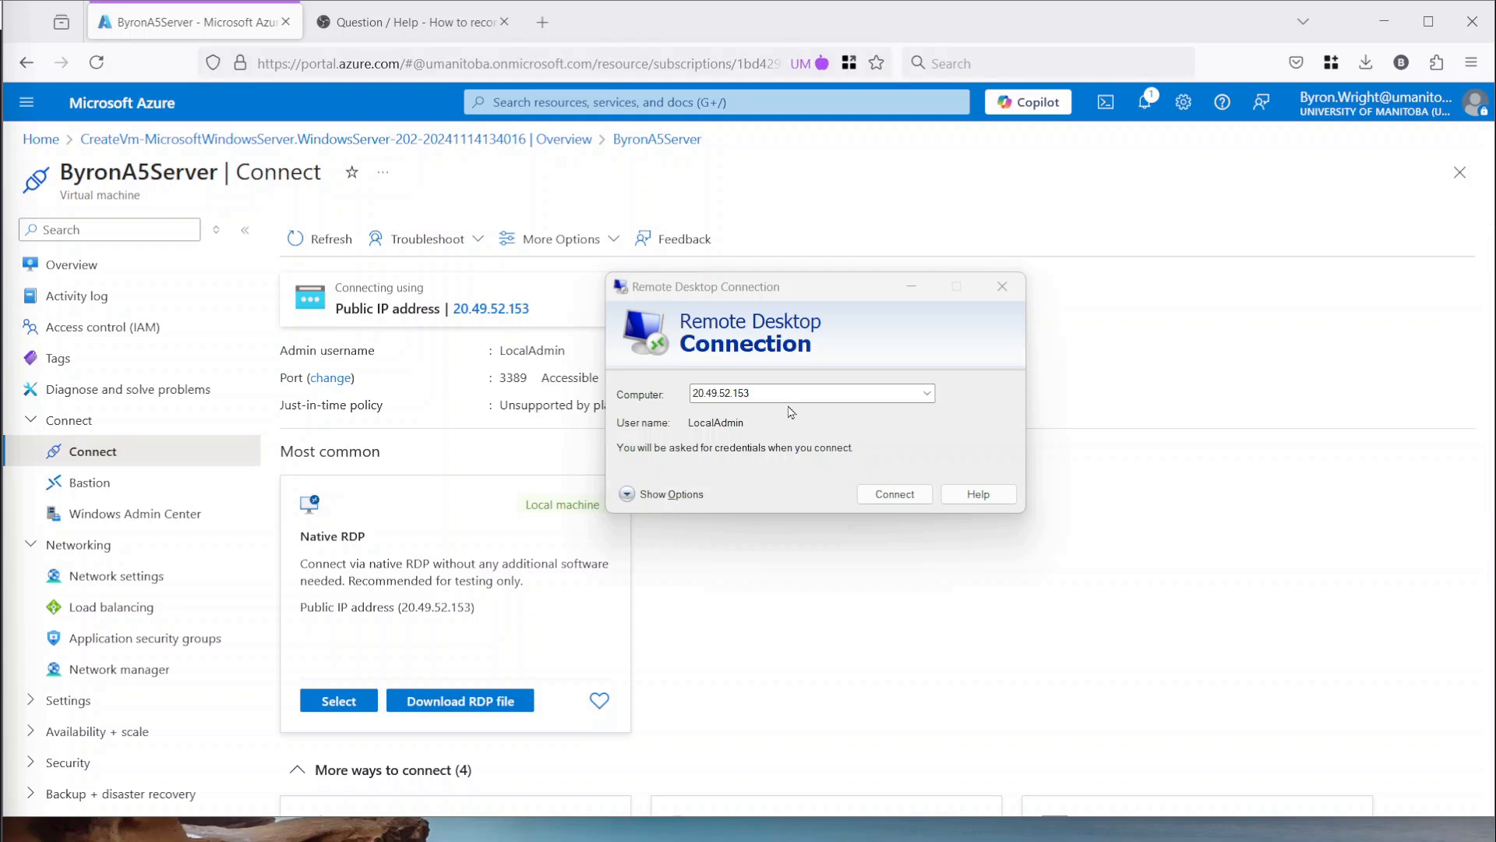
- Connect to 20.49.52.153 over Remote Desktop, entering the LocalAdmin account password and accepting the unverified certificate
{"action": "left_click", "coordinate": [810, 294]}
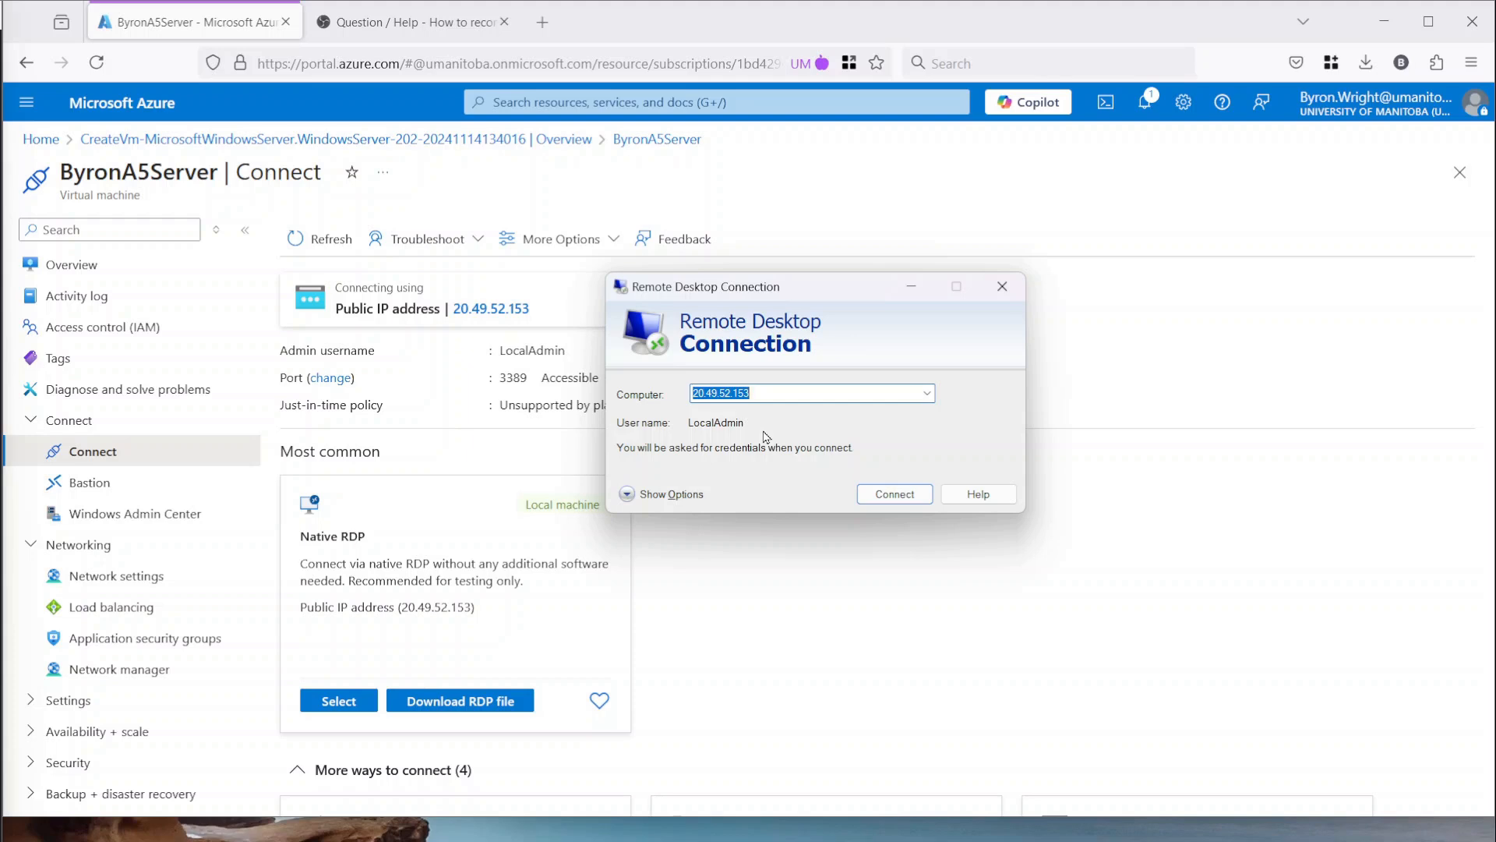
{"action": "left_click", "coordinate": [890, 495]}
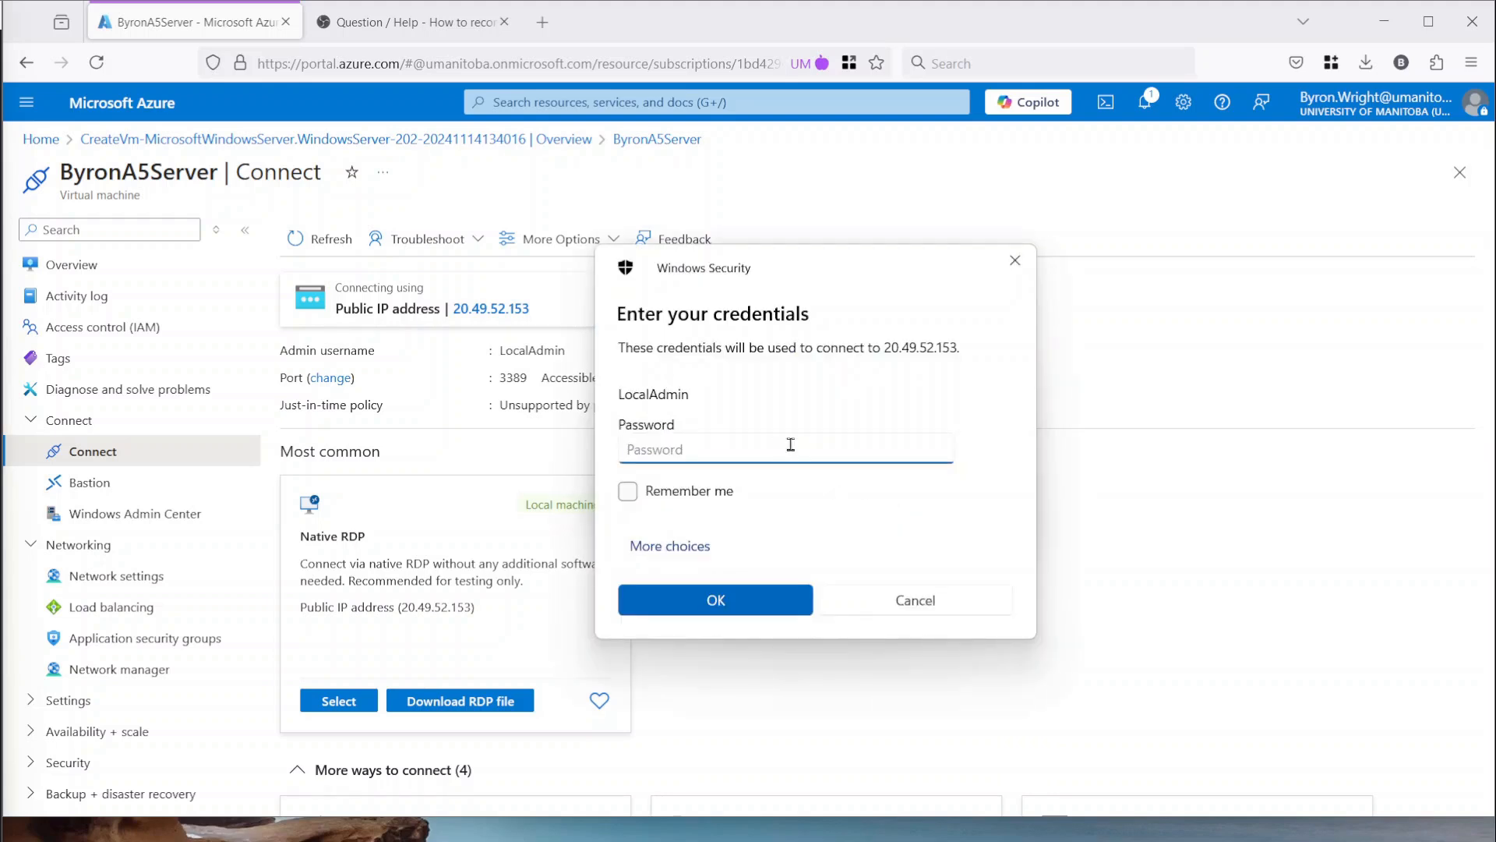
{"action": "key", "text": "ctrl+v"}
{"action": "left_click", "coordinate": [732, 599]}
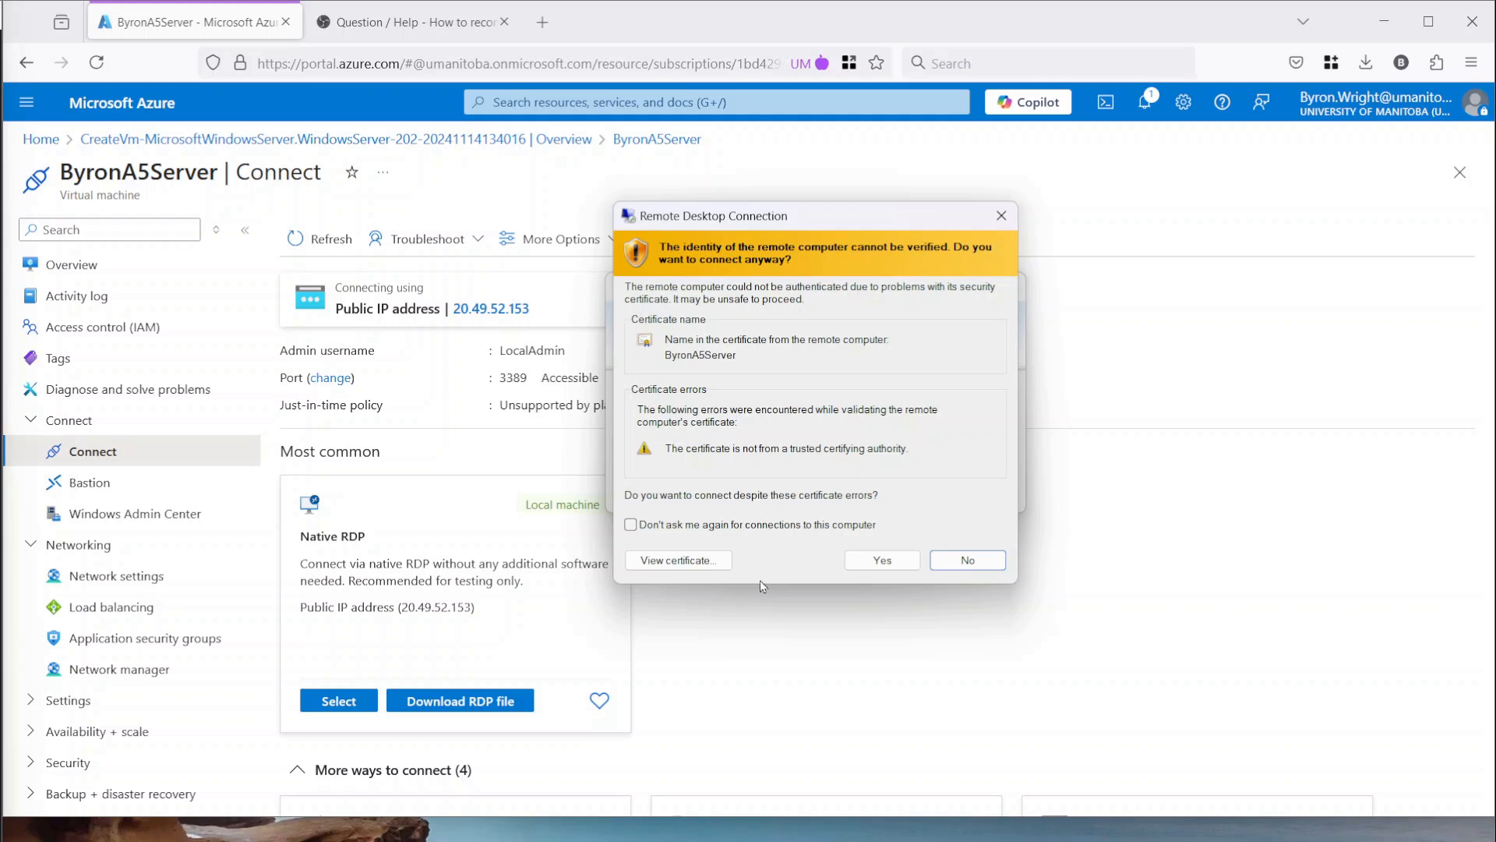
{"action": "left_click", "coordinate": [861, 567]}
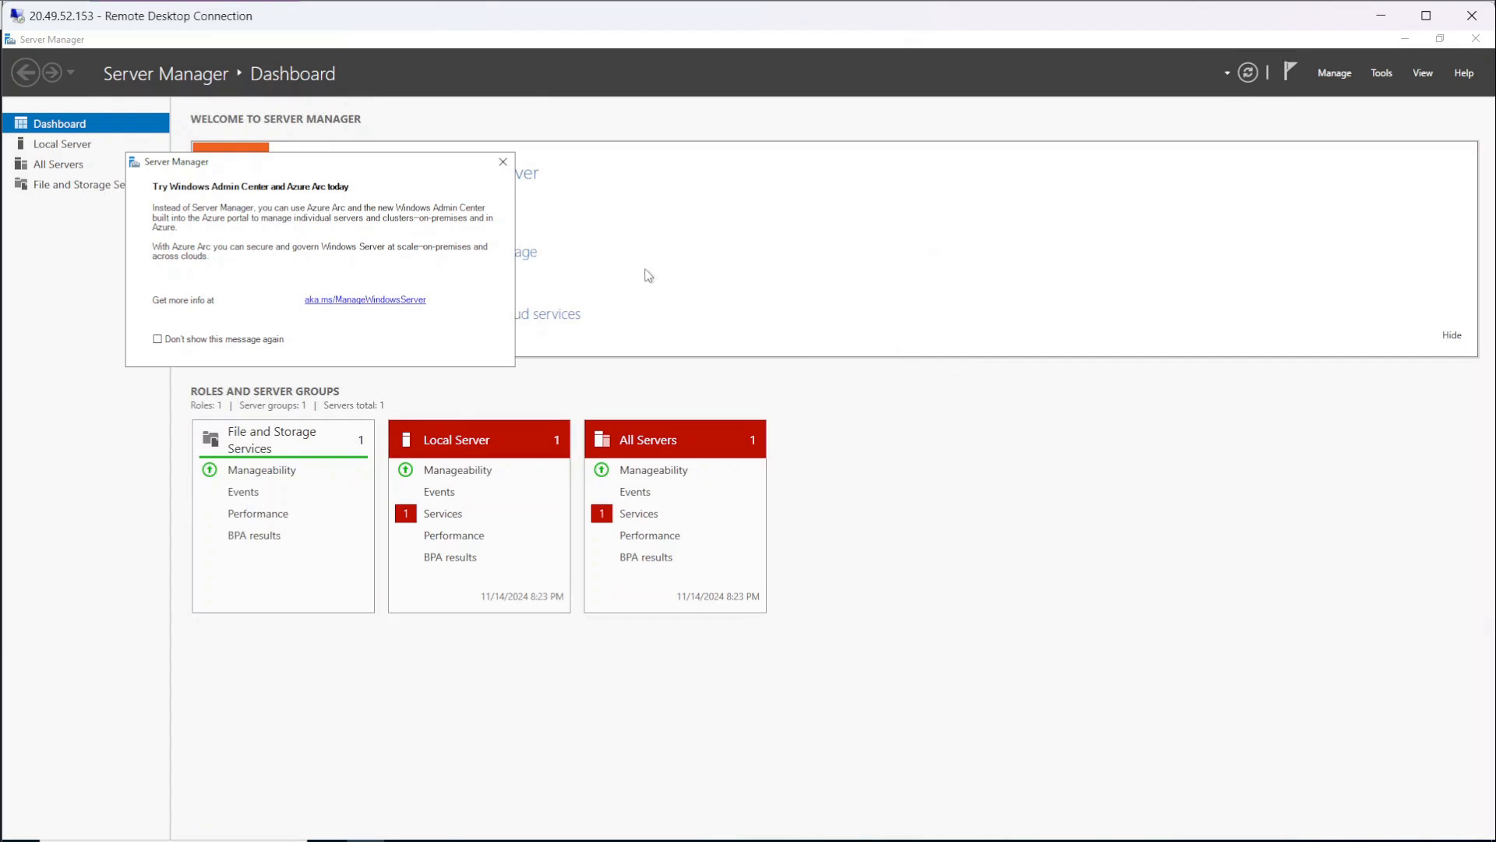
- Dismiss the Windows Admin Center notice in Server Manager and examine the local server's properties and management options
{"action": "left_click", "coordinate": [503, 161]}
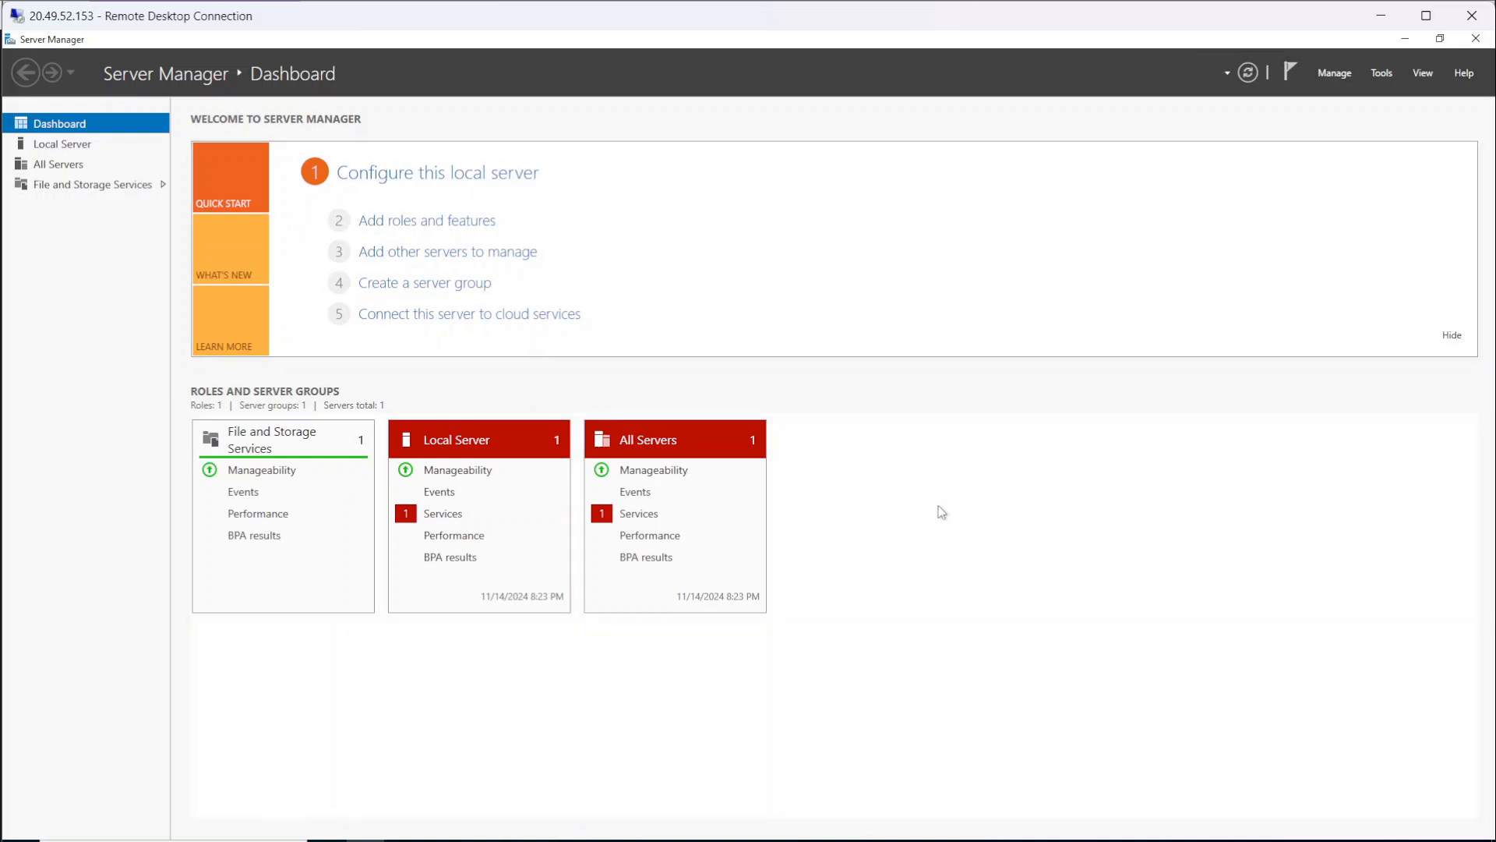
{"action": "left_click", "coordinate": [51, 145]}
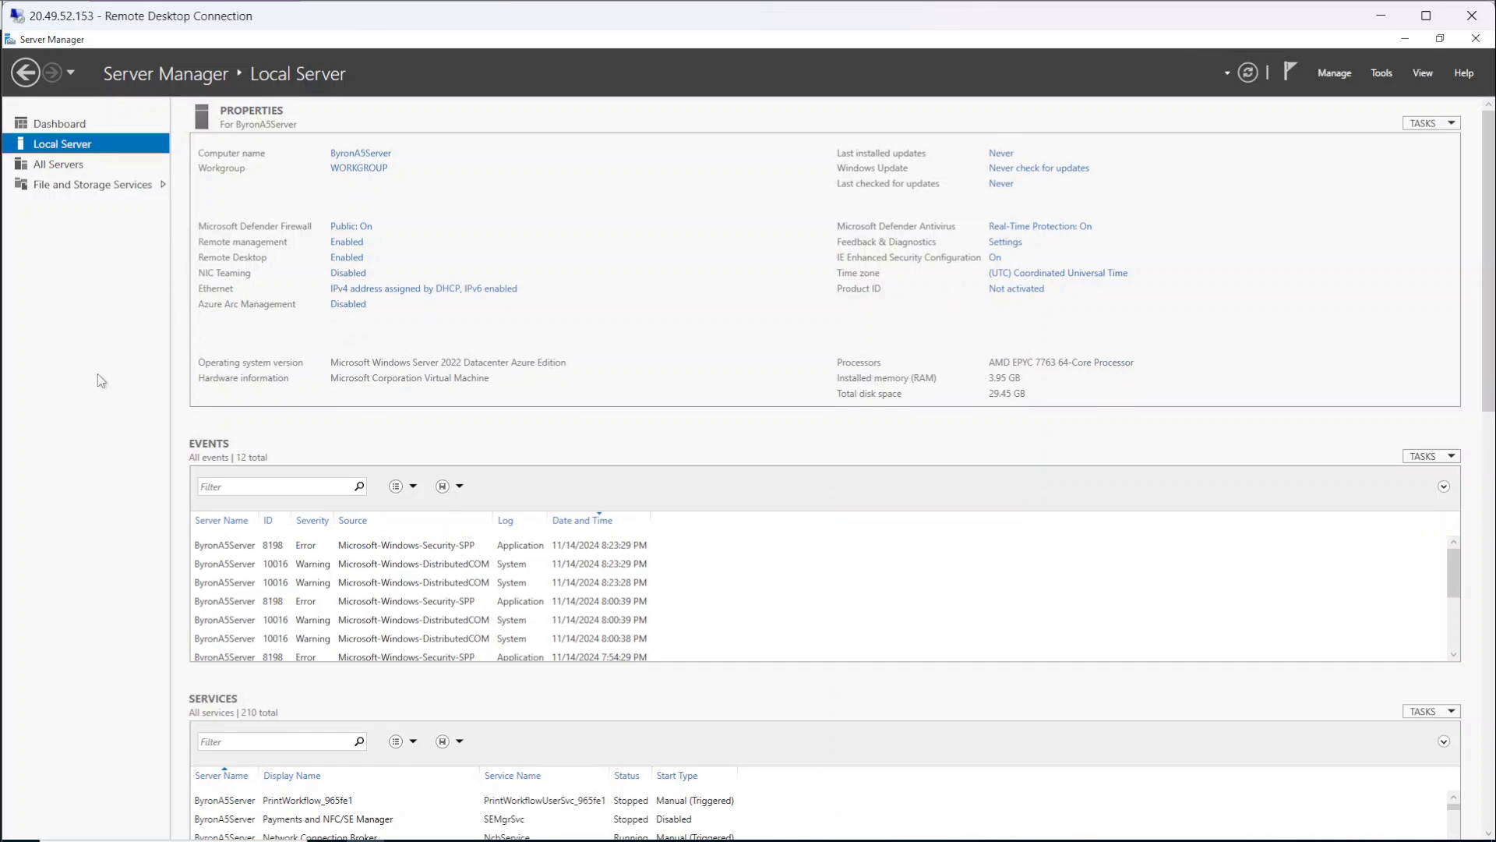
{"action": "left_click", "coordinate": [1333, 74]}
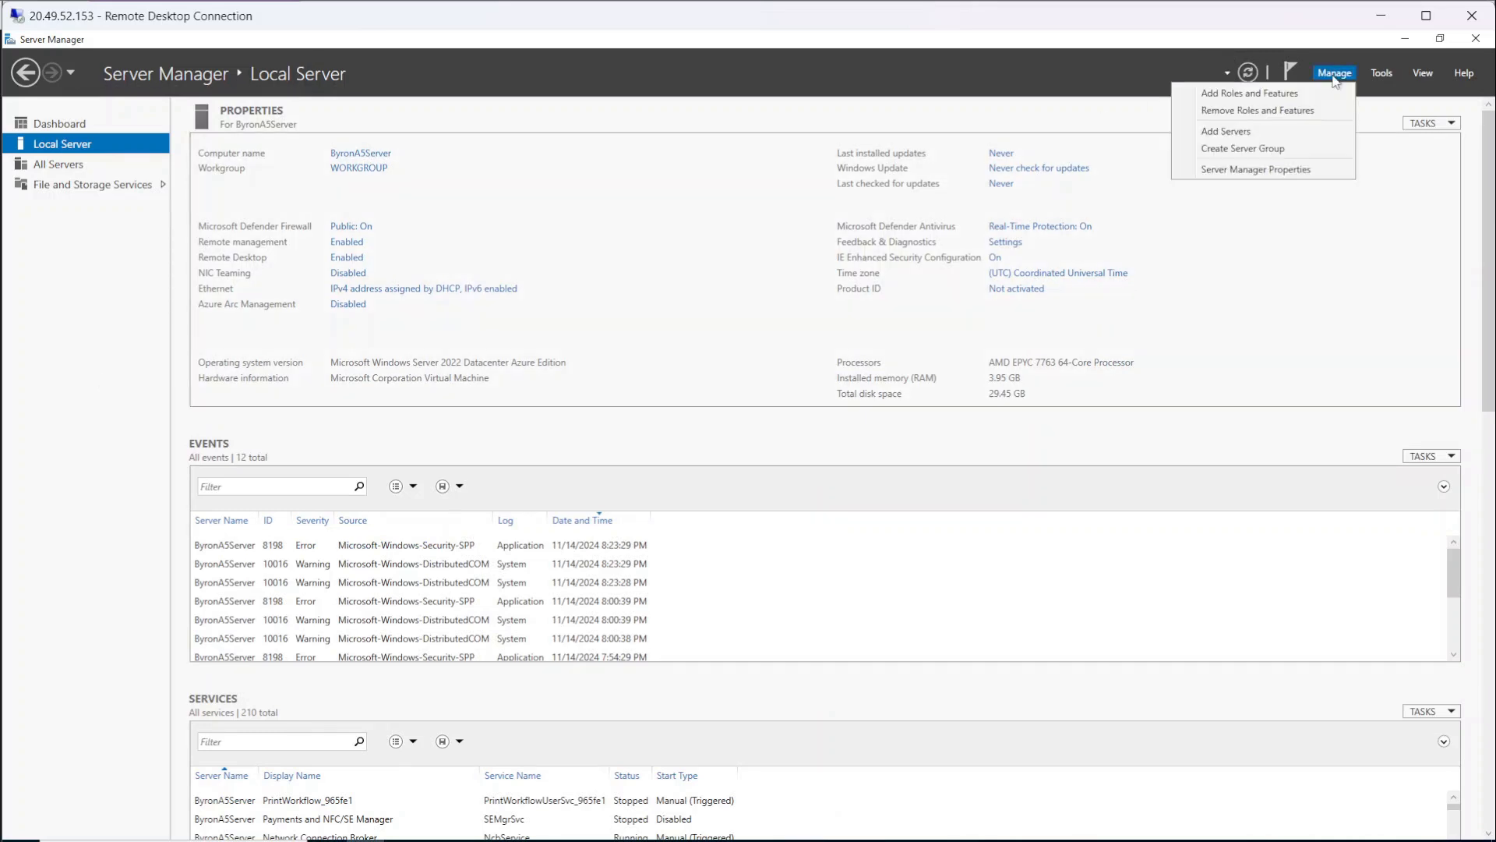
{"action": "left_click", "coordinate": [1049, 69]}
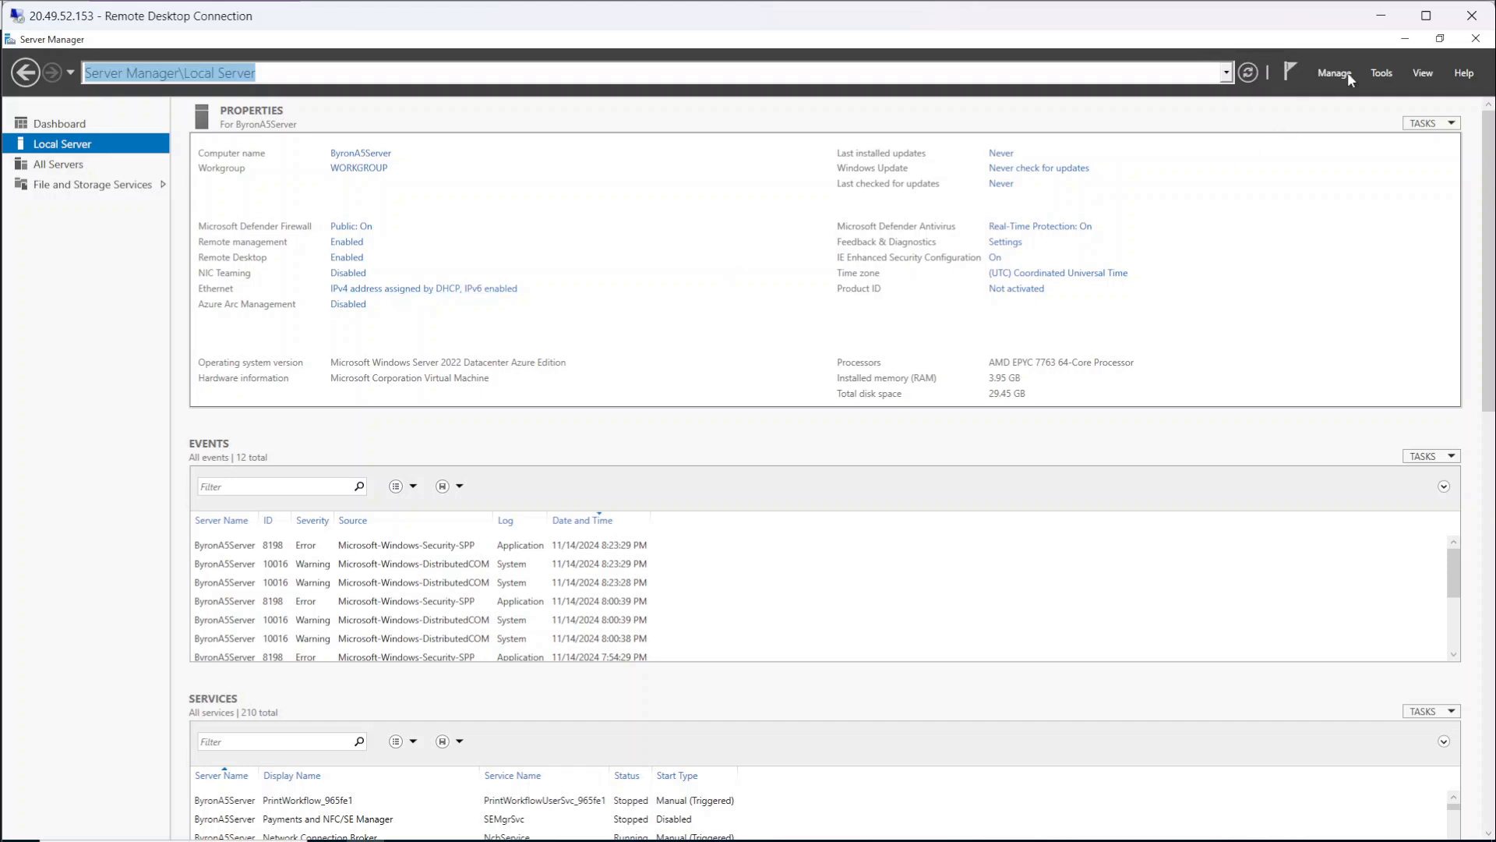
- Switch back to the Azure portal and open the properties of ByronA5Server's network interface from its network settings
{"action": "left_click", "coordinate": [1392, 25]}
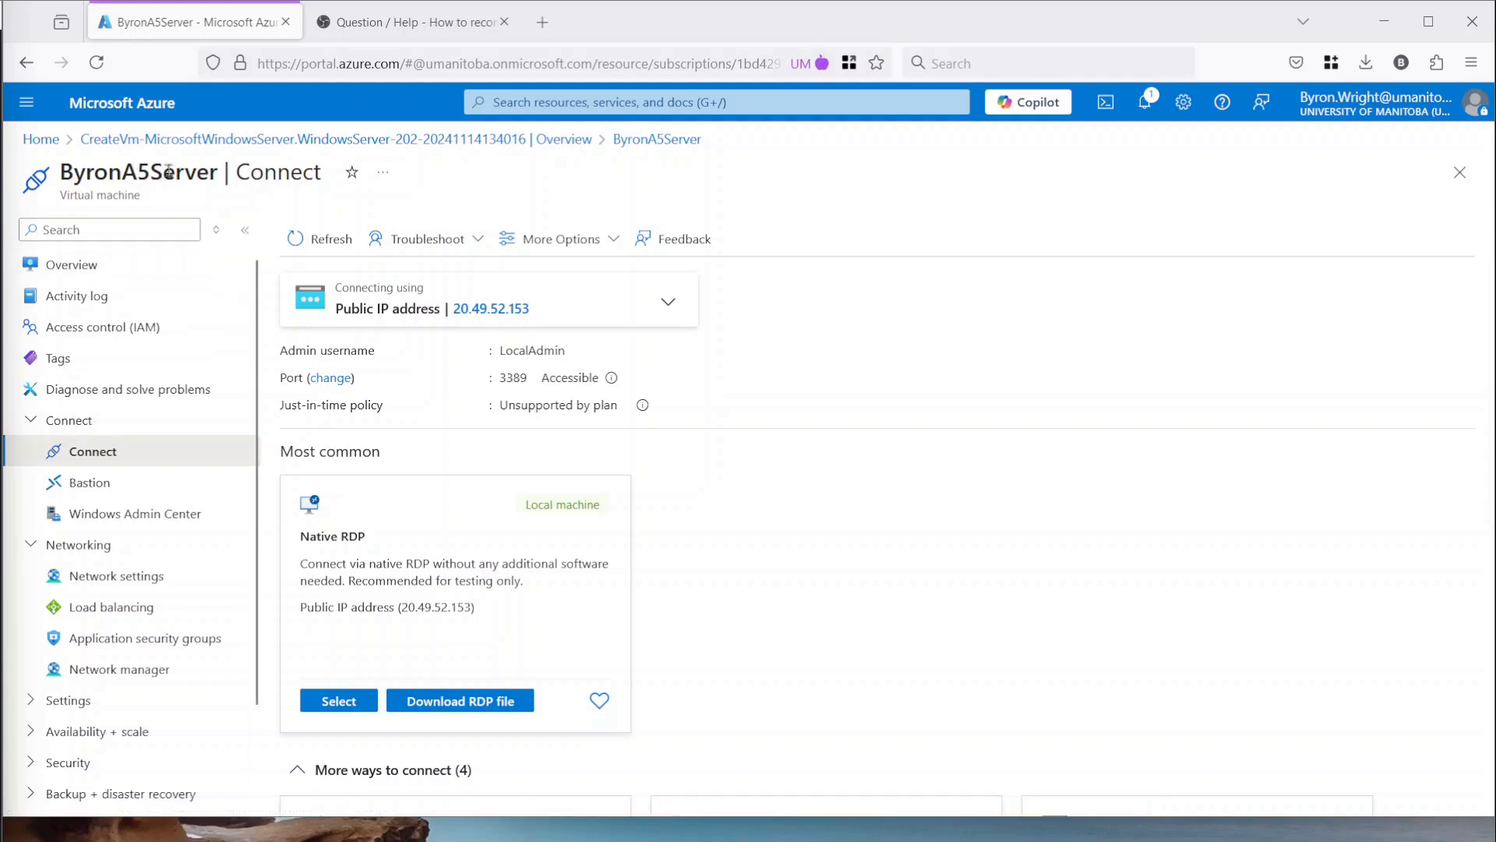
{"action": "left_click", "coordinate": [49, 142]}
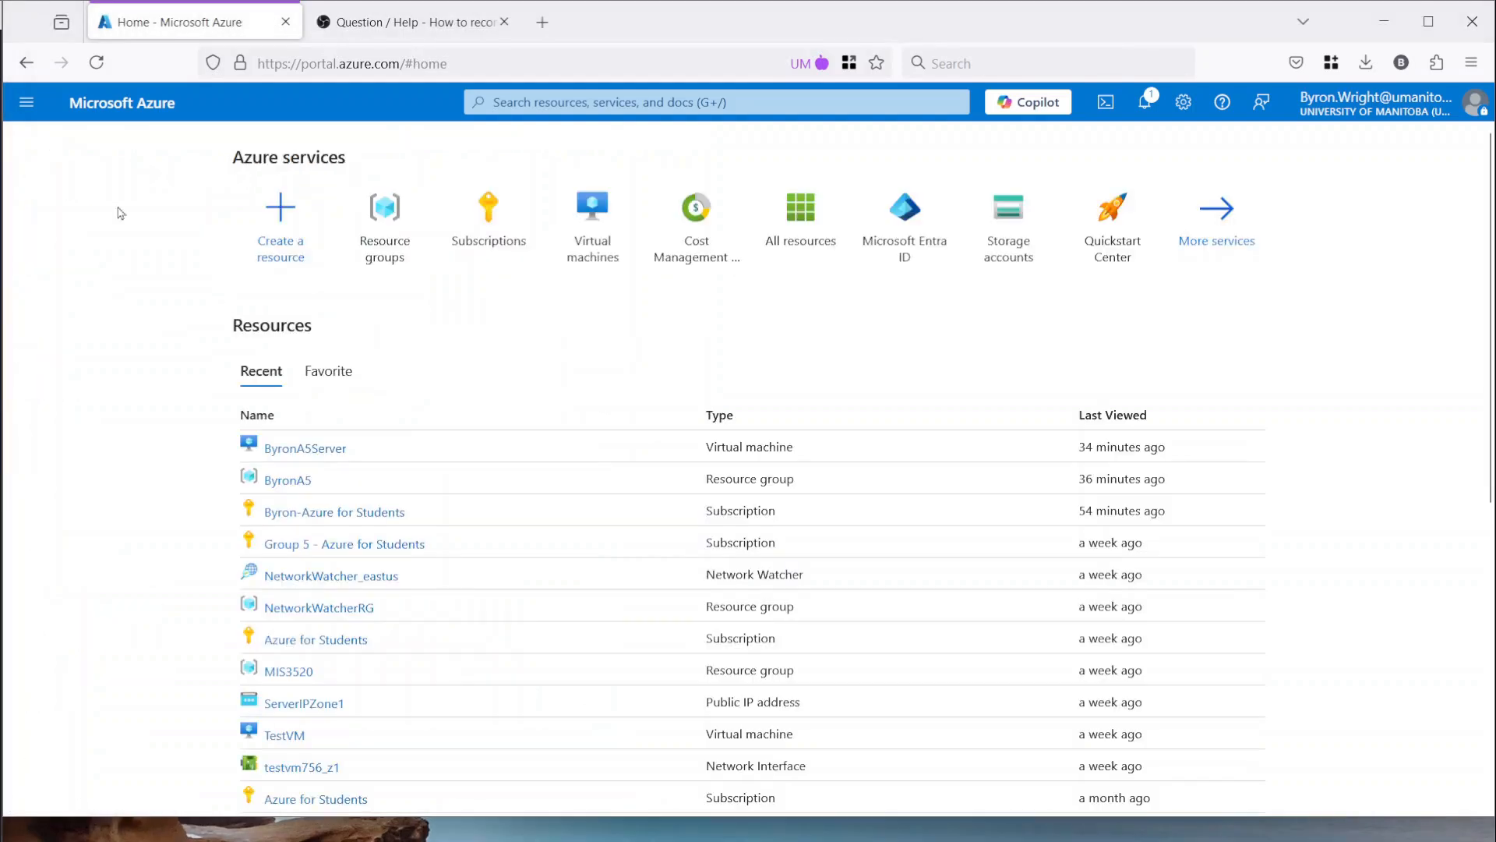
{"action": "left_click", "coordinate": [327, 451]}
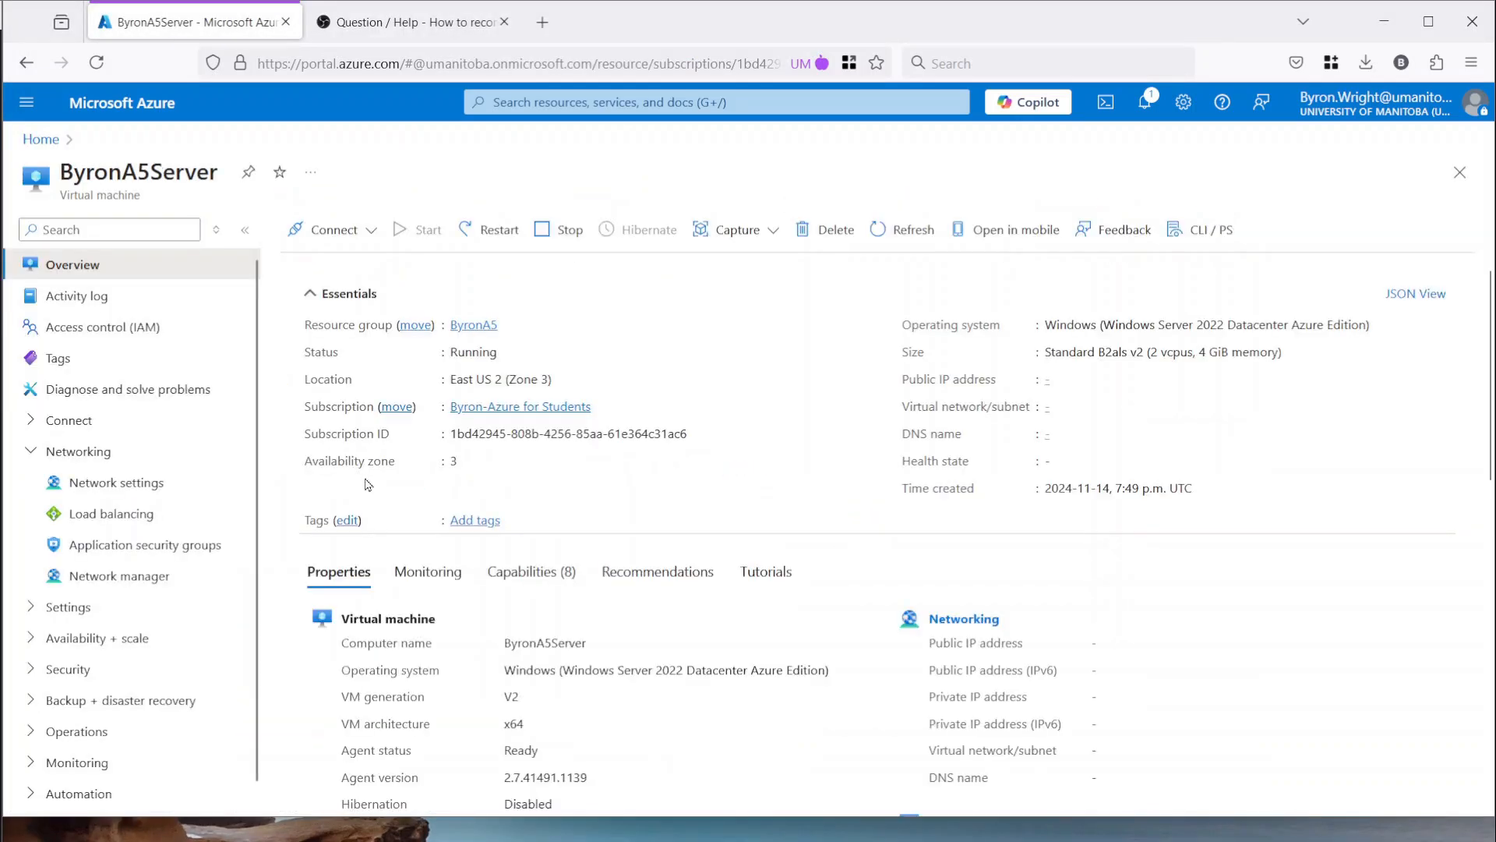
{"action": "left_click", "coordinate": [98, 485]}
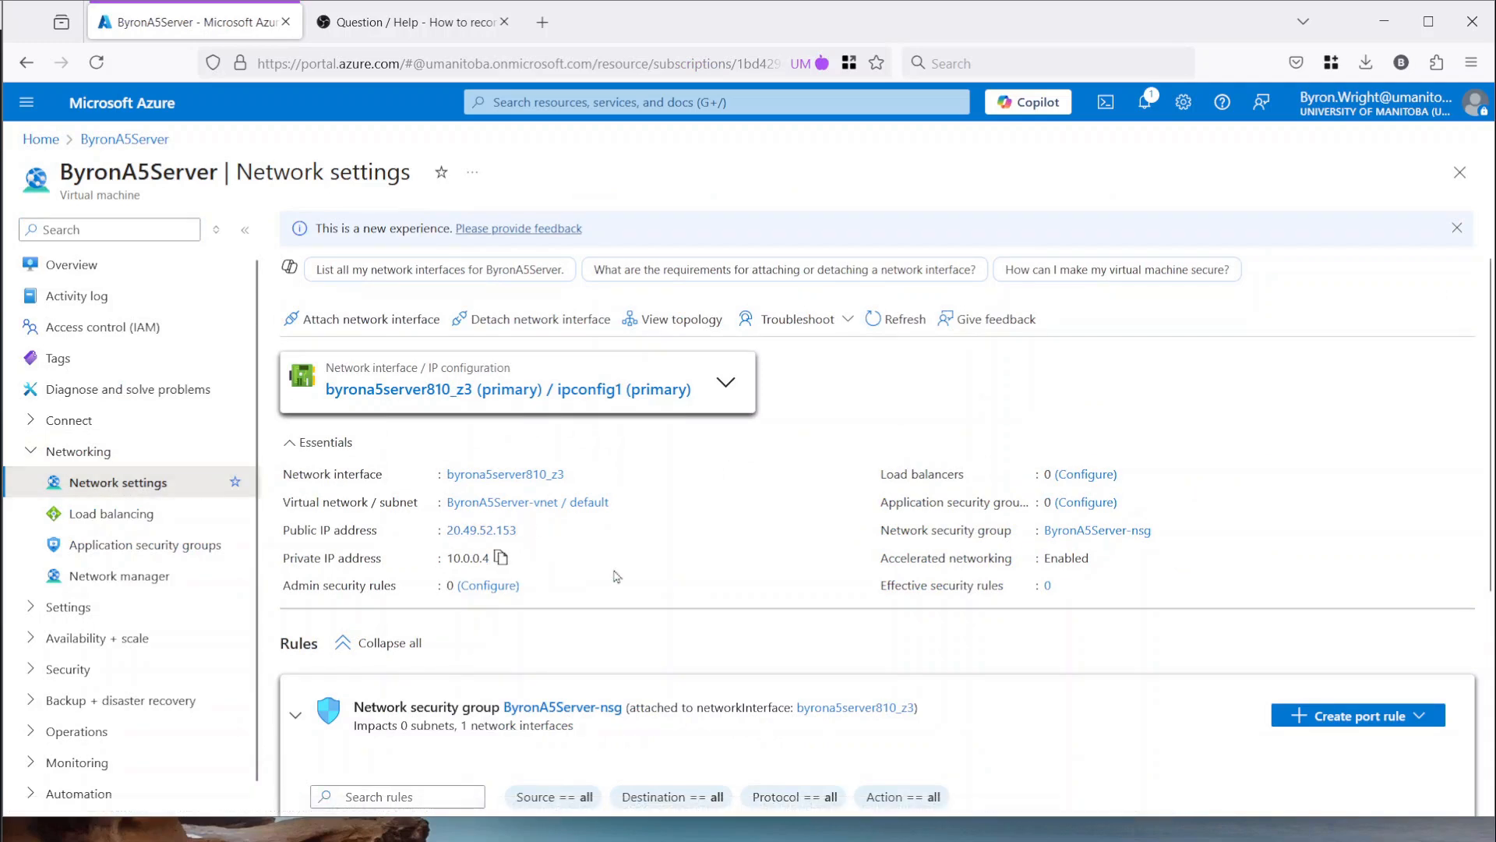
{"action": "left_click", "coordinate": [495, 475]}
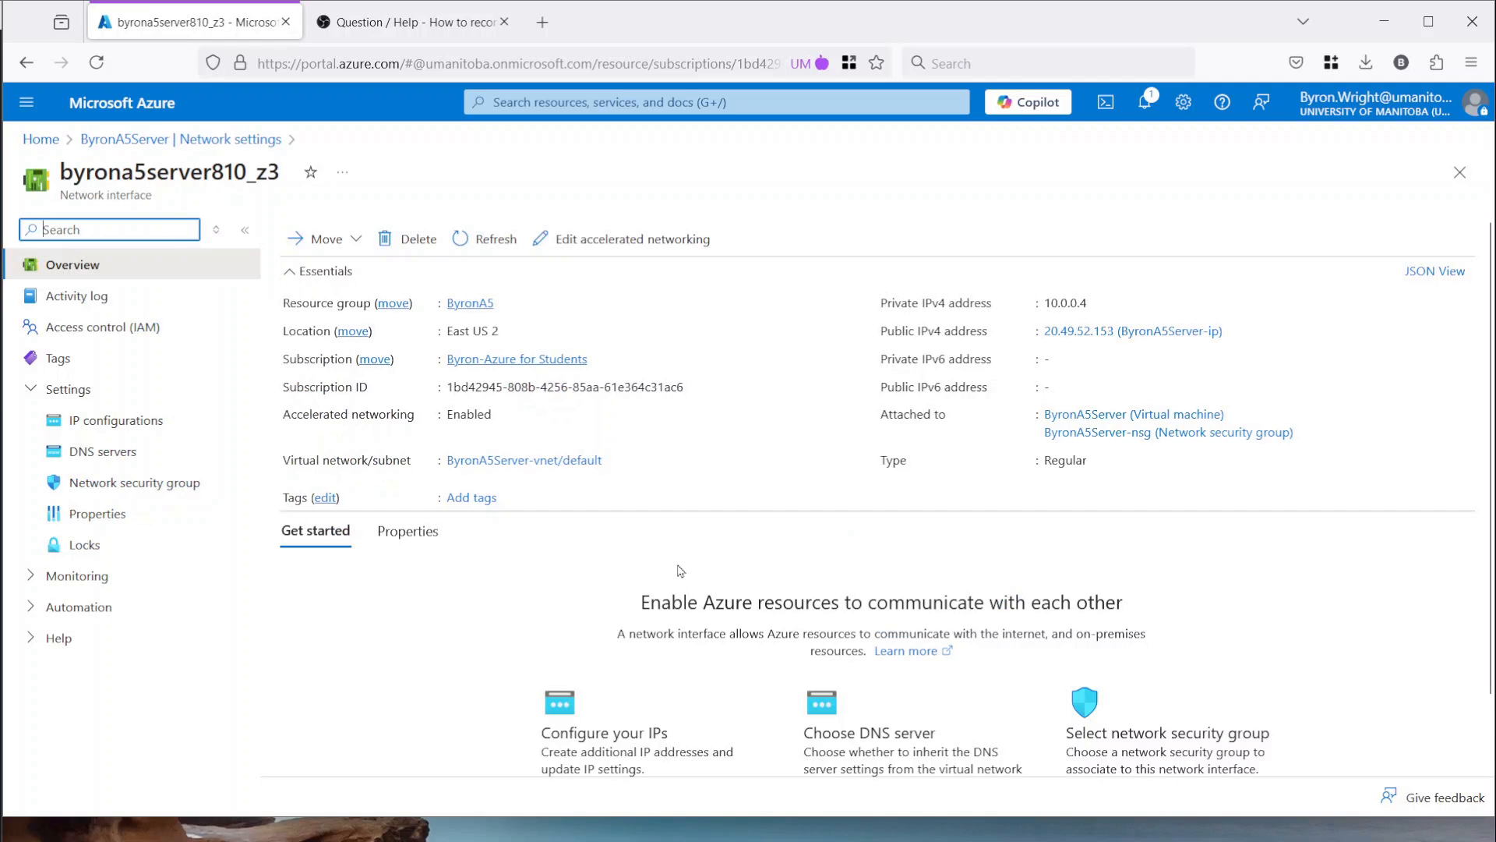
{"action": "left_click", "coordinate": [392, 531]}
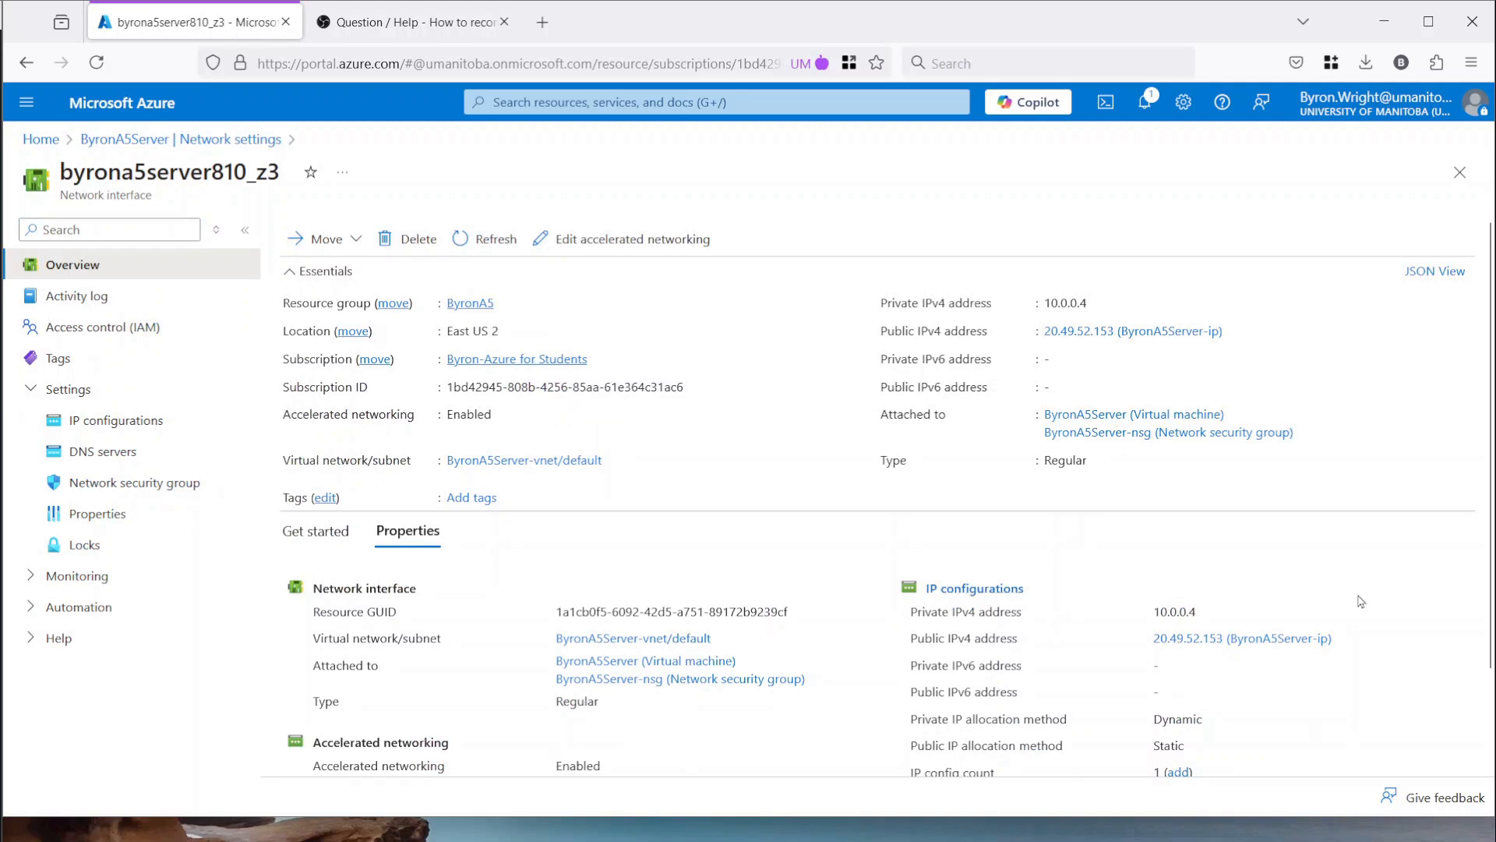
{"action": "scroll", "coordinate": [1255, 612], "scroll_direction": "down", "scroll_amount": 2}
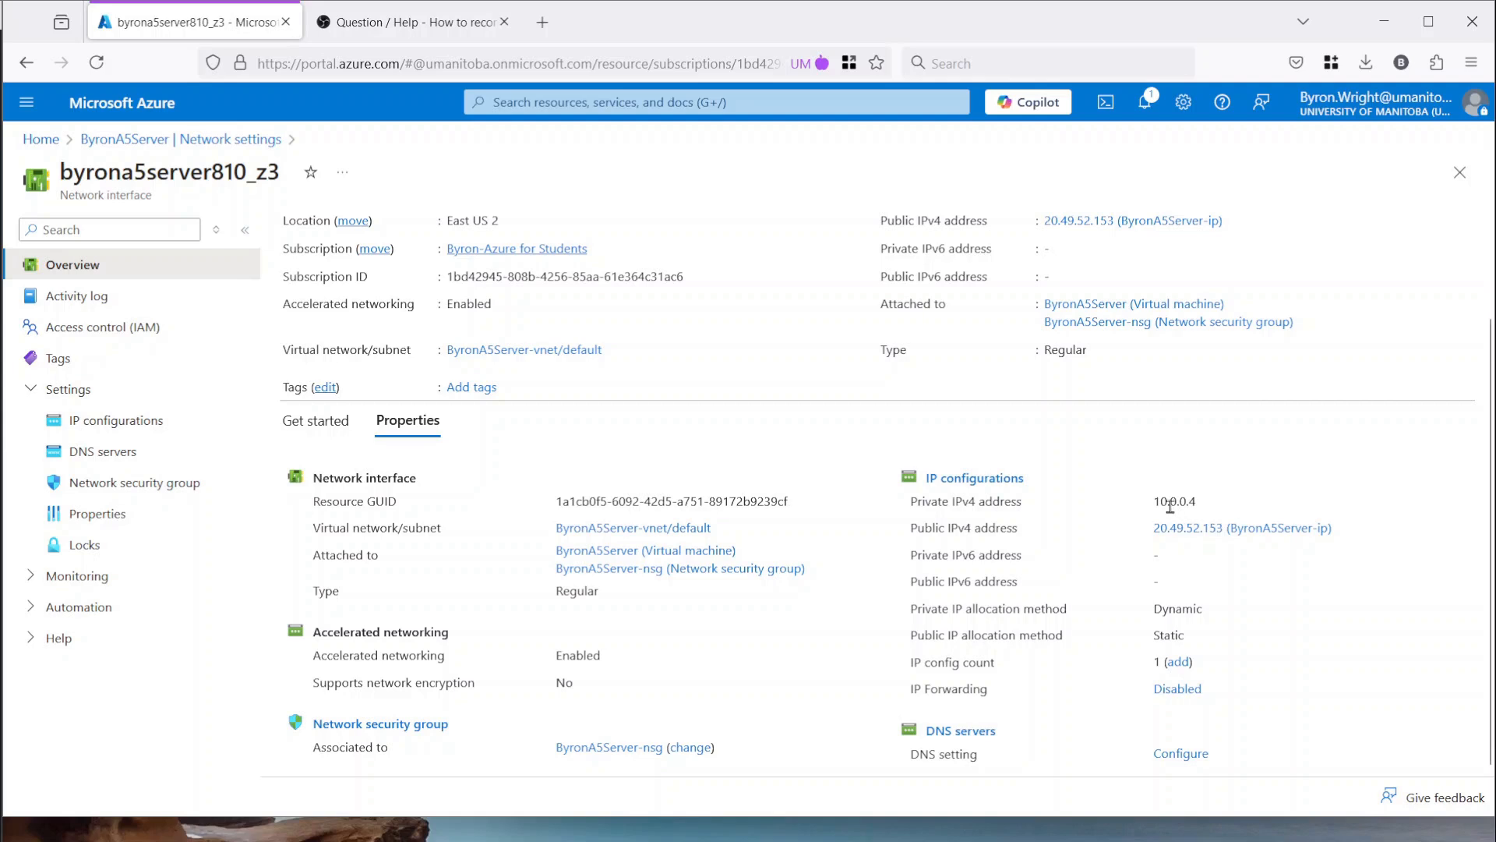
- Change the private IP allocation of ipconfig1 to Static with address 10.0.0.10, save it and close the configuration
{"action": "left_click", "coordinate": [976, 478]}
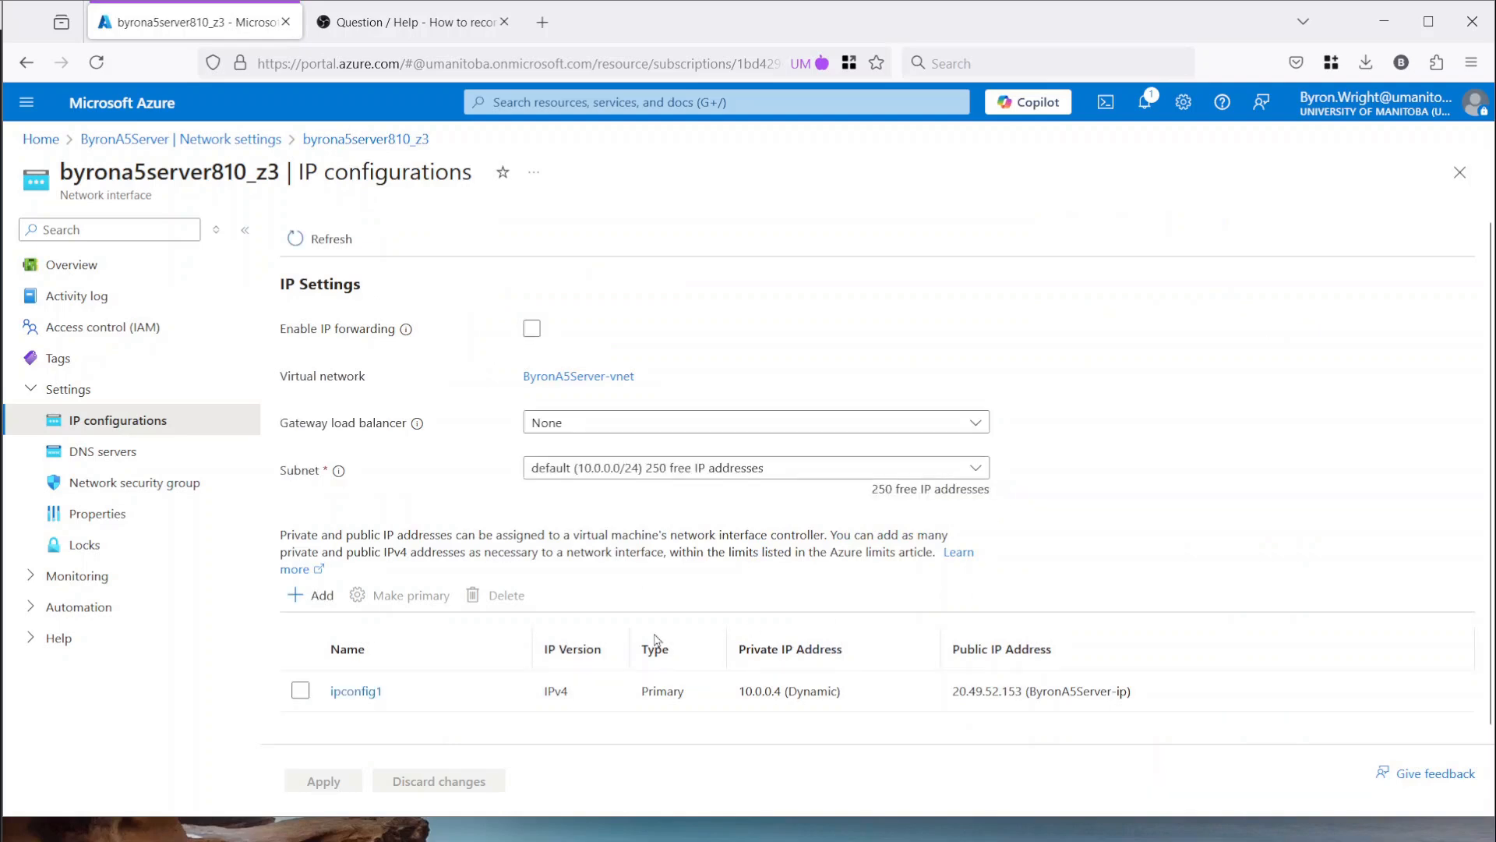
{"action": "left_click", "coordinate": [349, 696]}
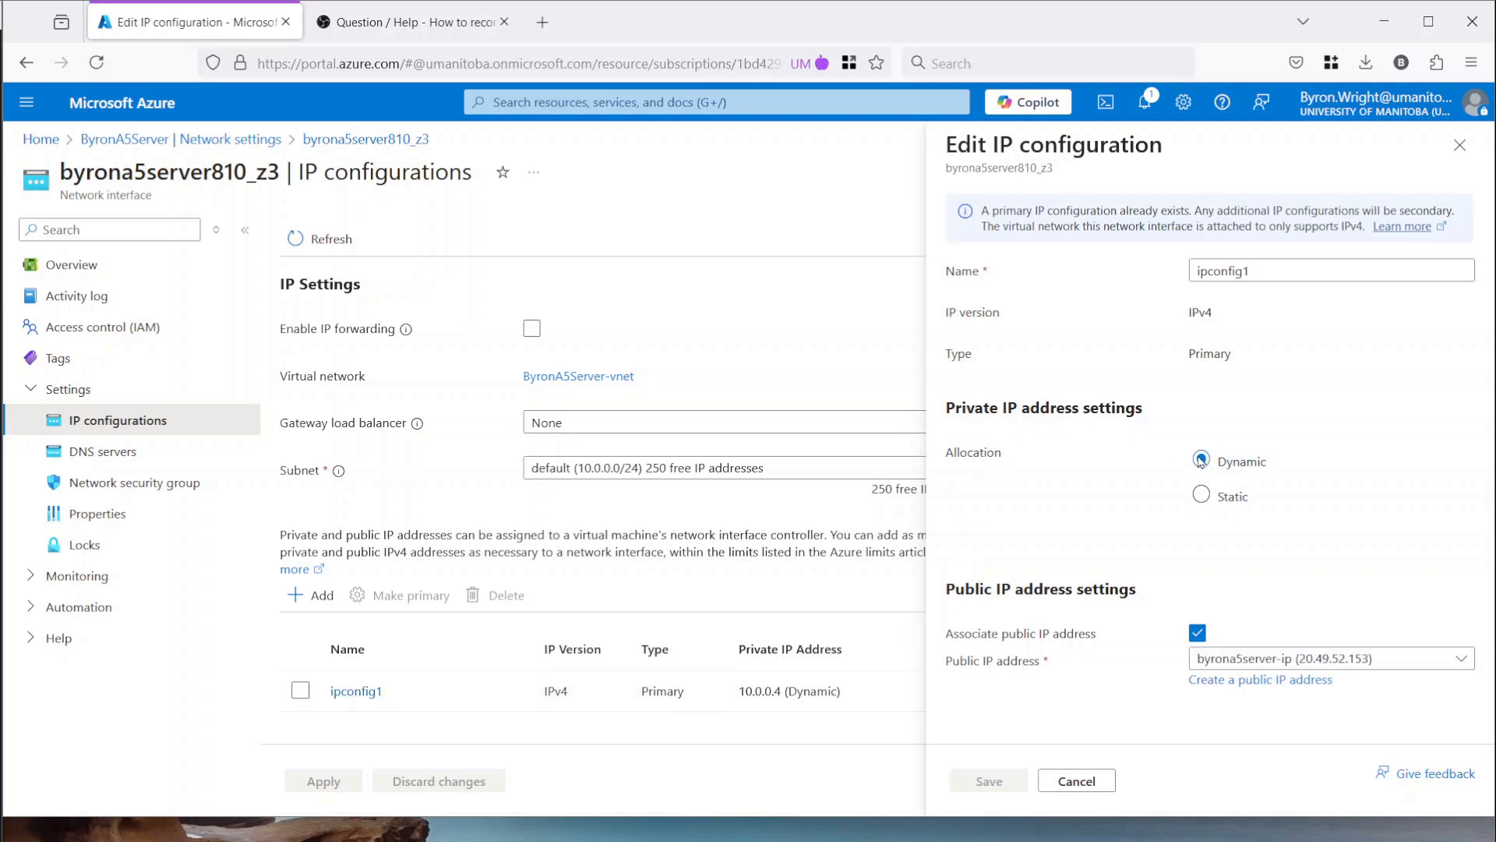
{"action": "left_click", "coordinate": [1199, 497]}
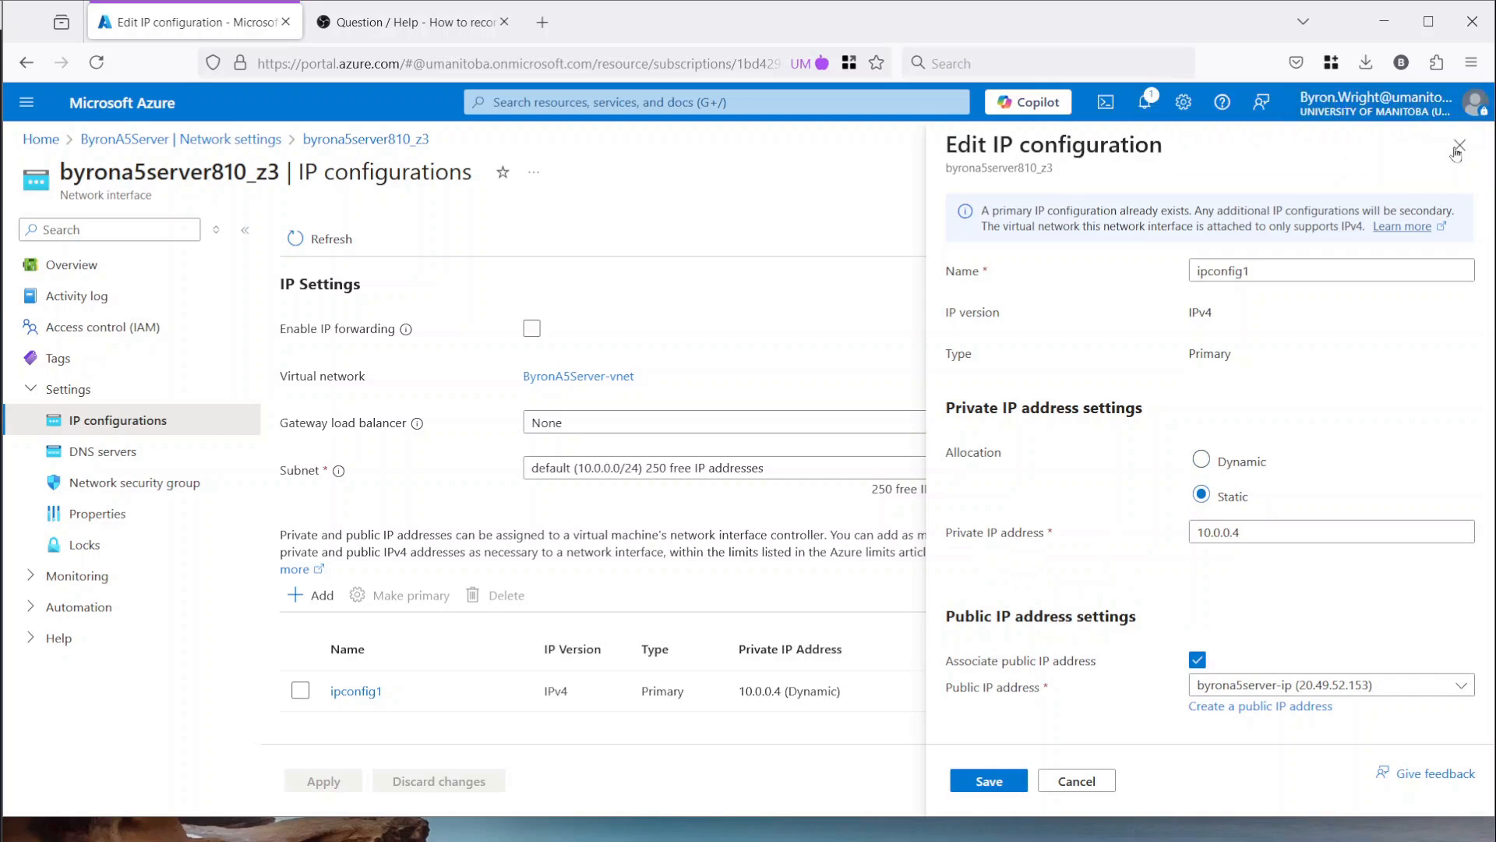
{"action": "left_click", "coordinate": [1465, 114]}
{"action": "left_click", "coordinate": [1253, 533]}
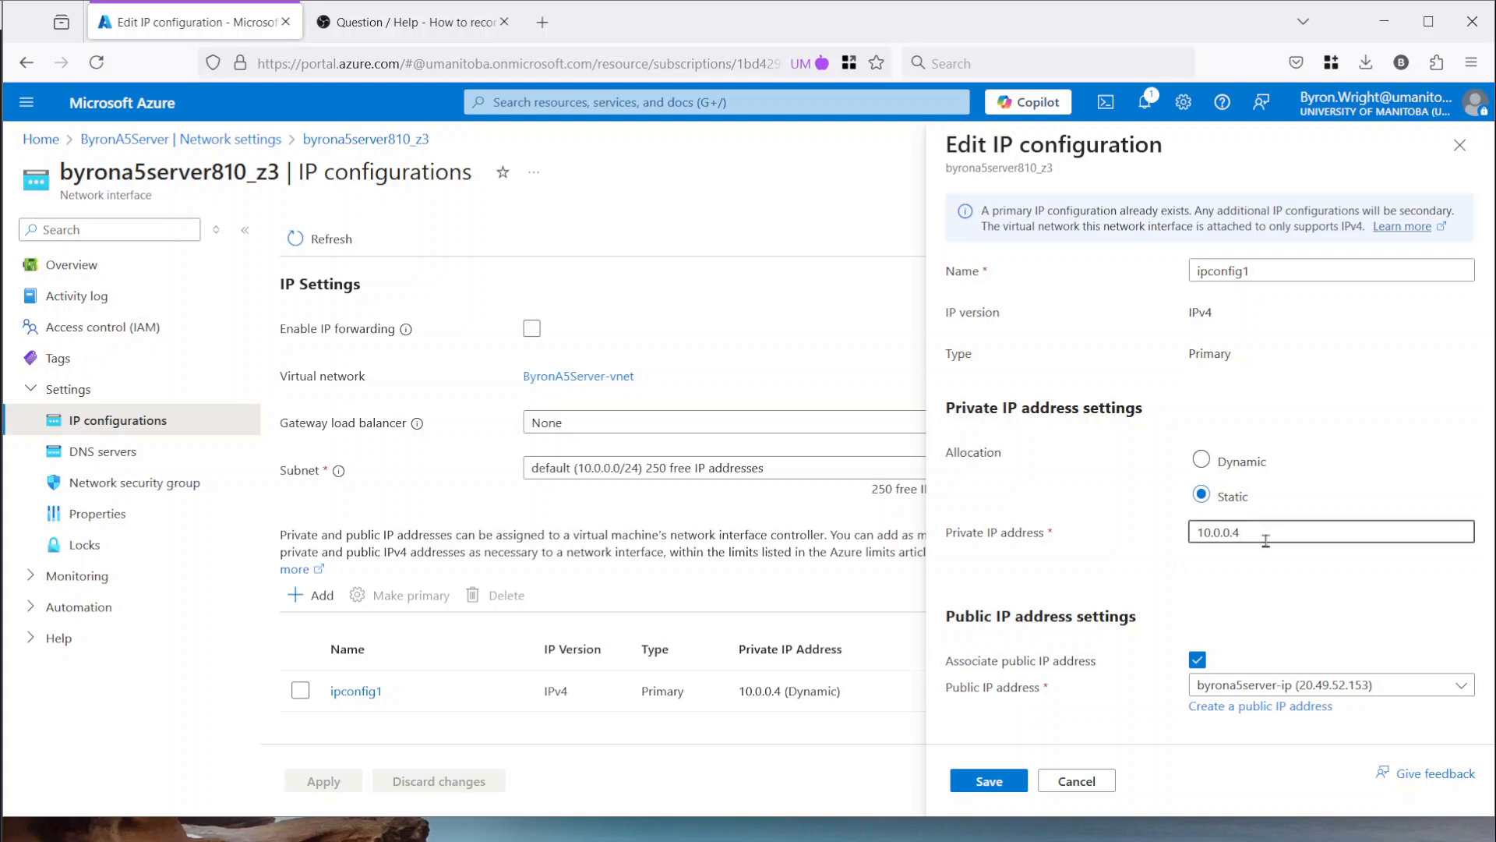
{"action": "key", "text": "BackSpace"}
{"action": "type", "text": "10"}
{"action": "left_click", "coordinate": [990, 783]}
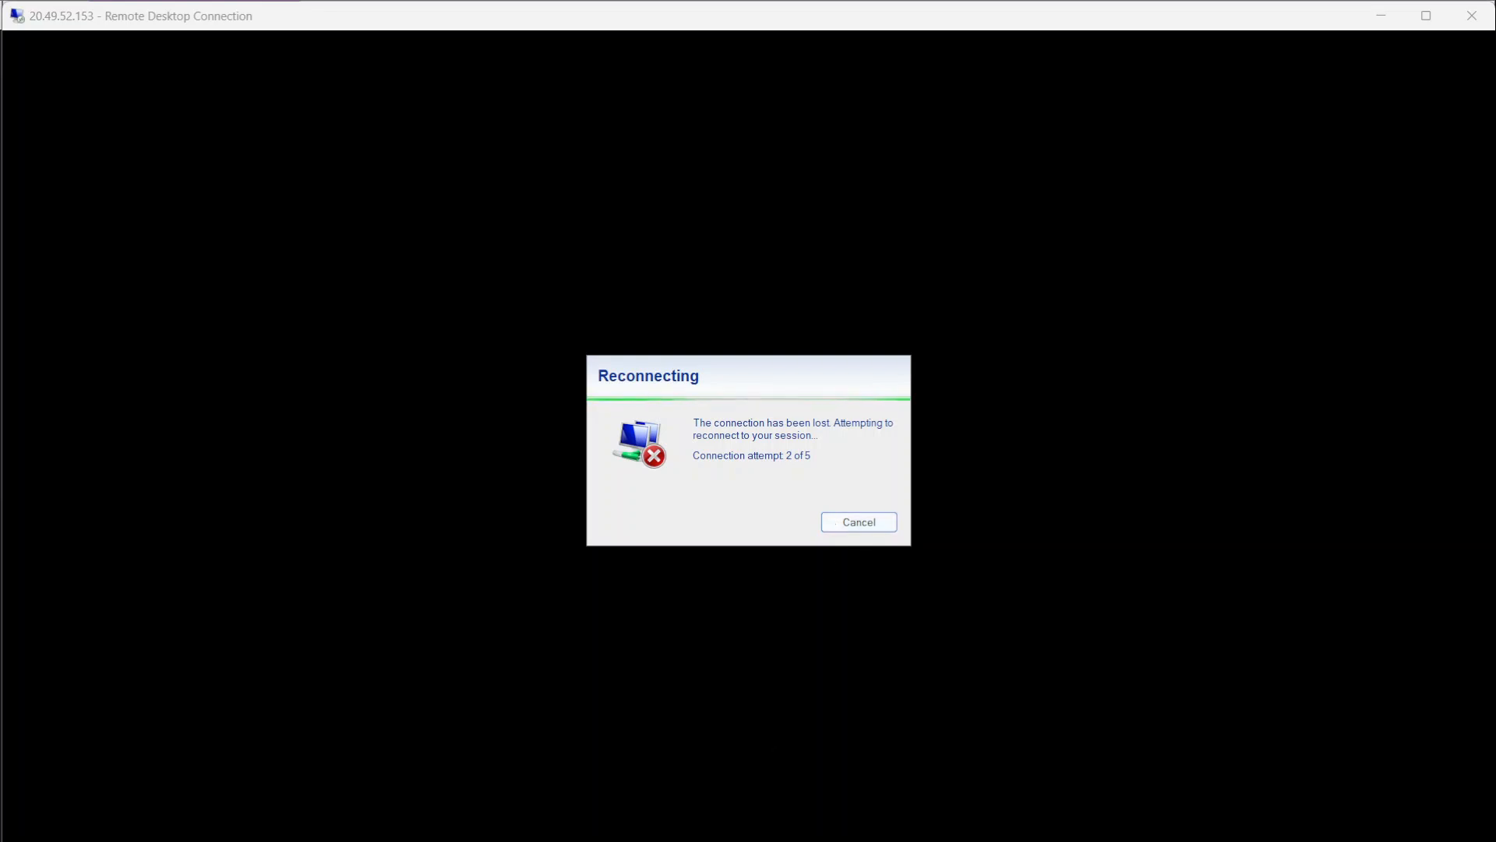
{"action": "left_click", "coordinate": [1383, 17]}
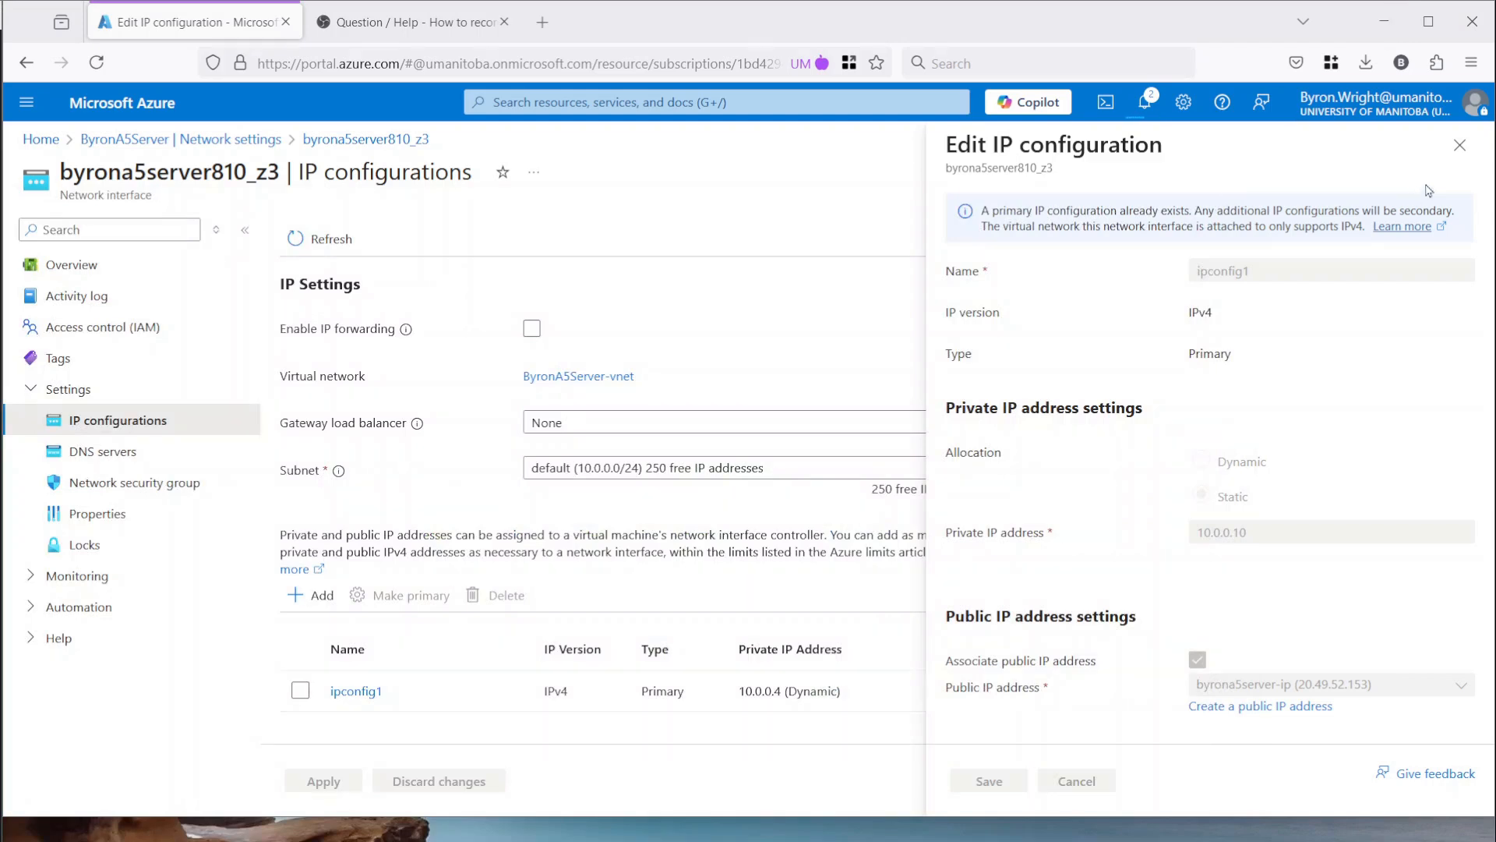
{"action": "left_click", "coordinate": [1462, 146]}
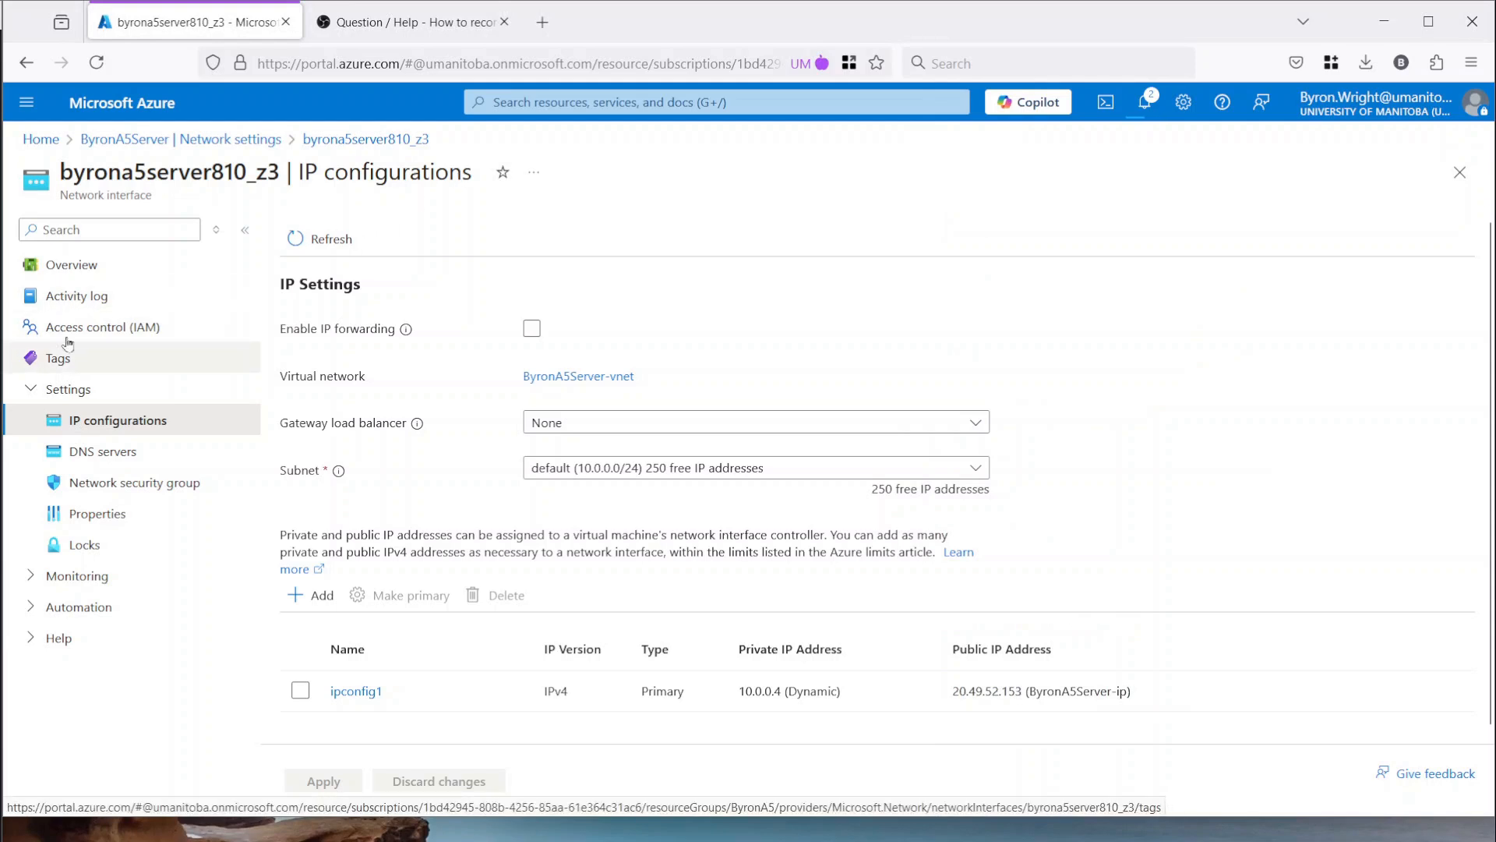
- Check the private IP address in the network interface and virtual machine details, and restart ByronA5Server
{"action": "left_click", "coordinate": [61, 265]}
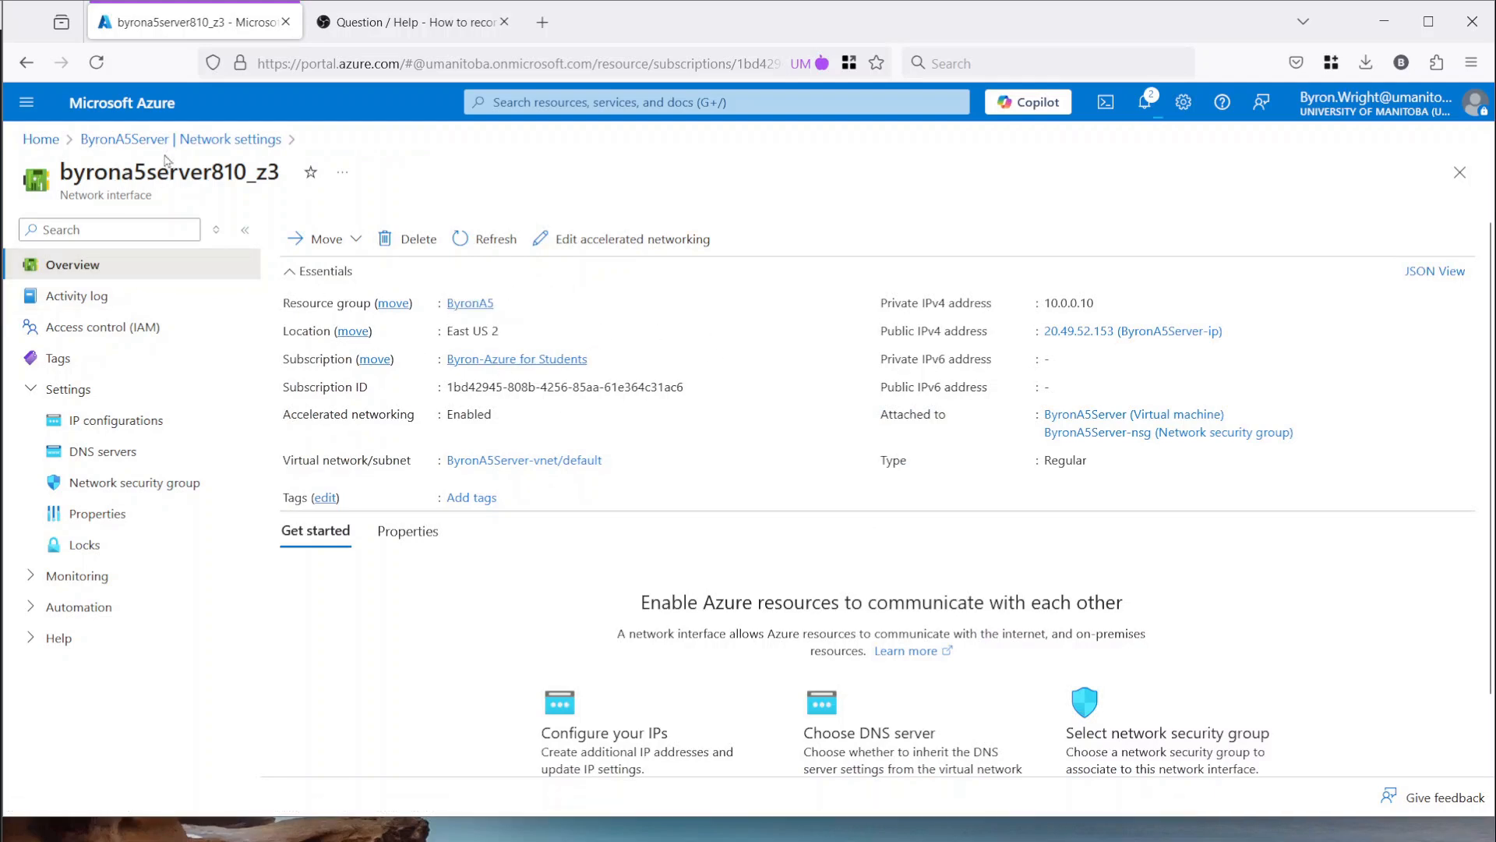
{"action": "left_click", "coordinate": [117, 146]}
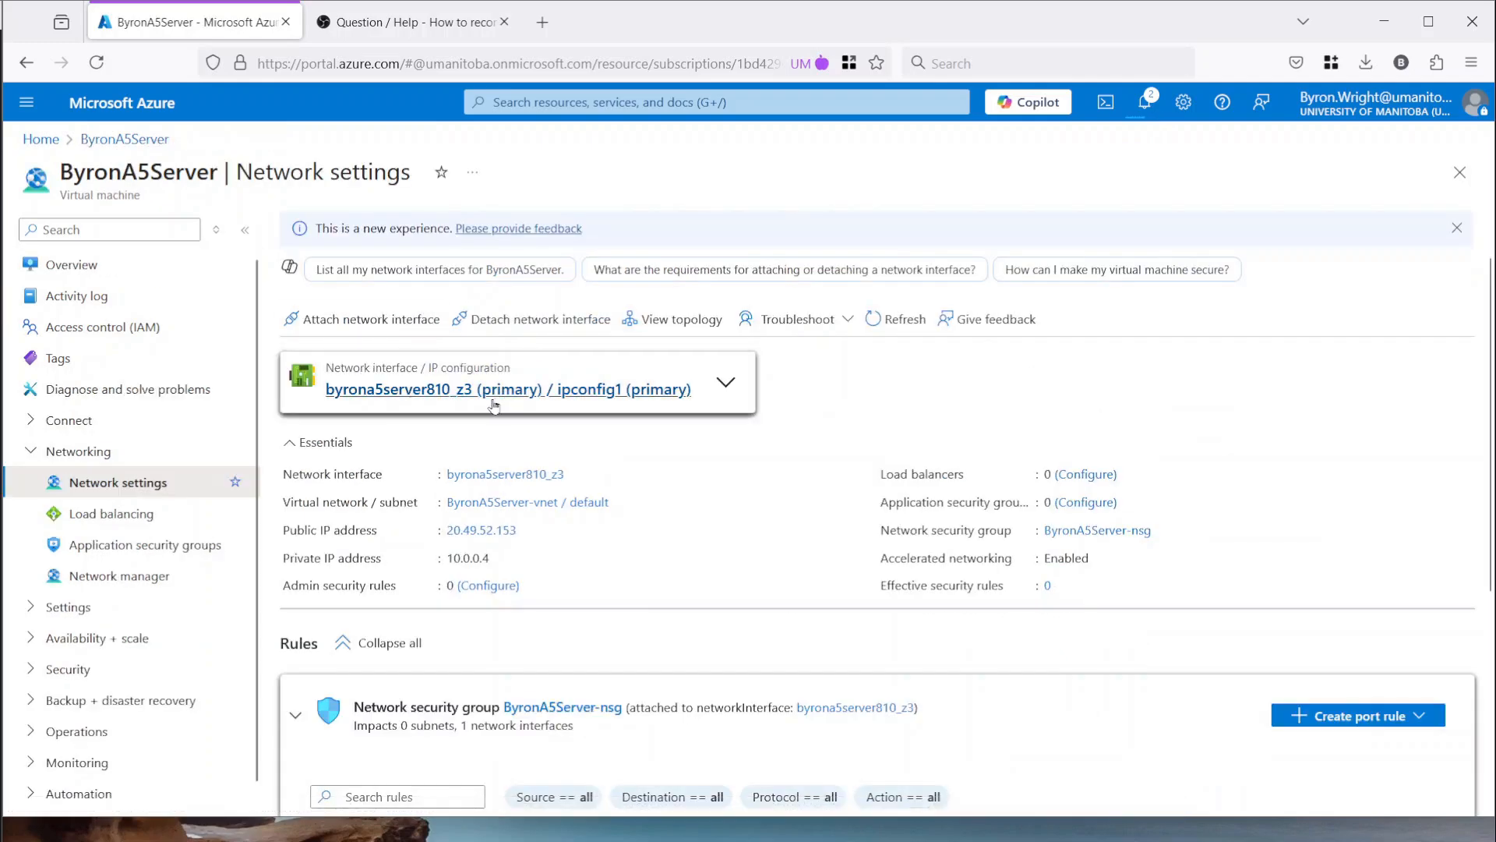
{"action": "left_click", "coordinate": [61, 264]}
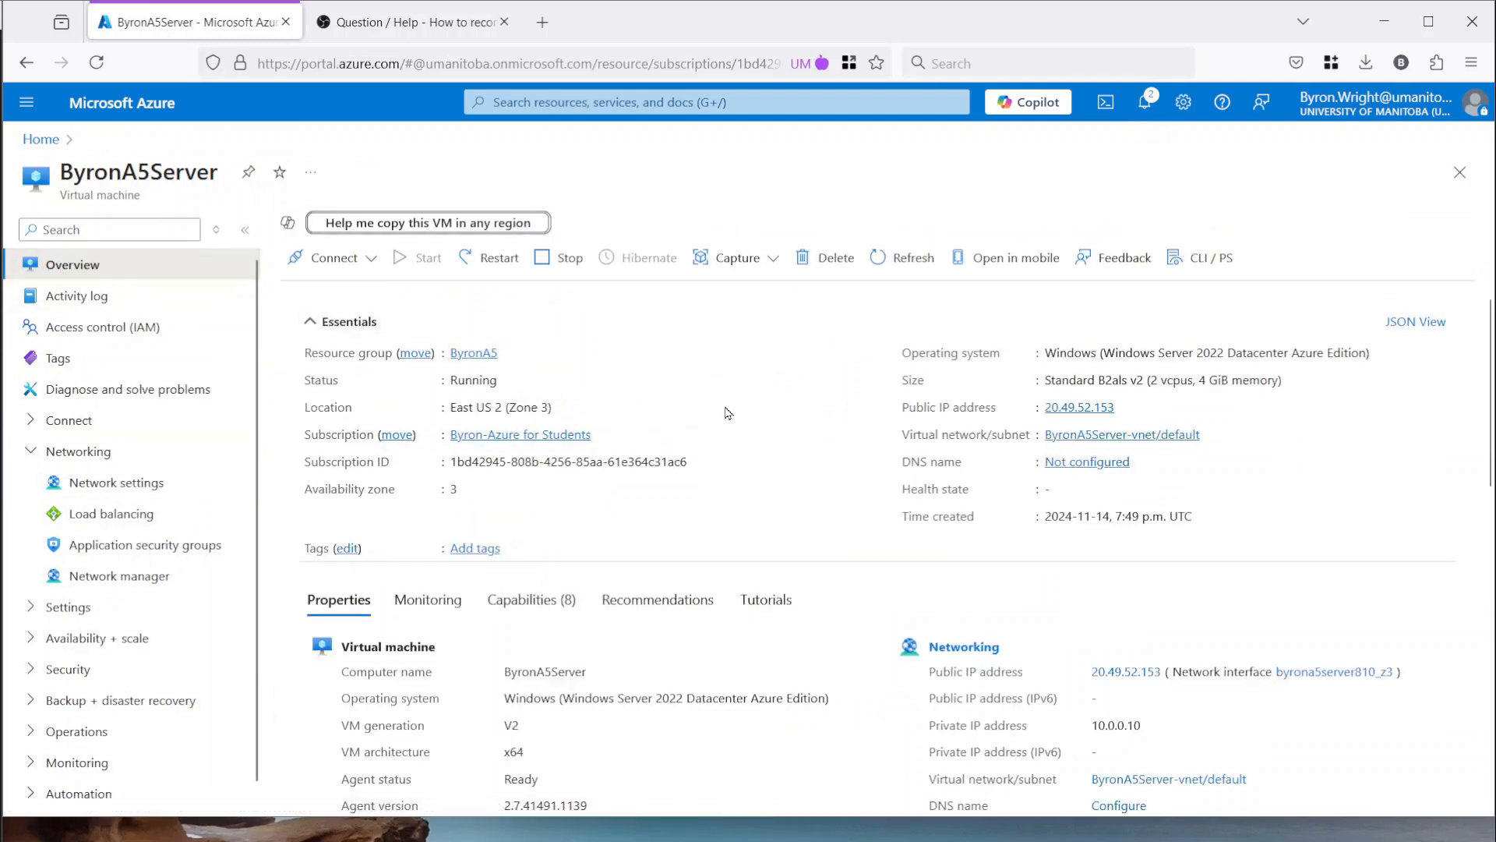
{"action": "left_click", "coordinate": [503, 257]}
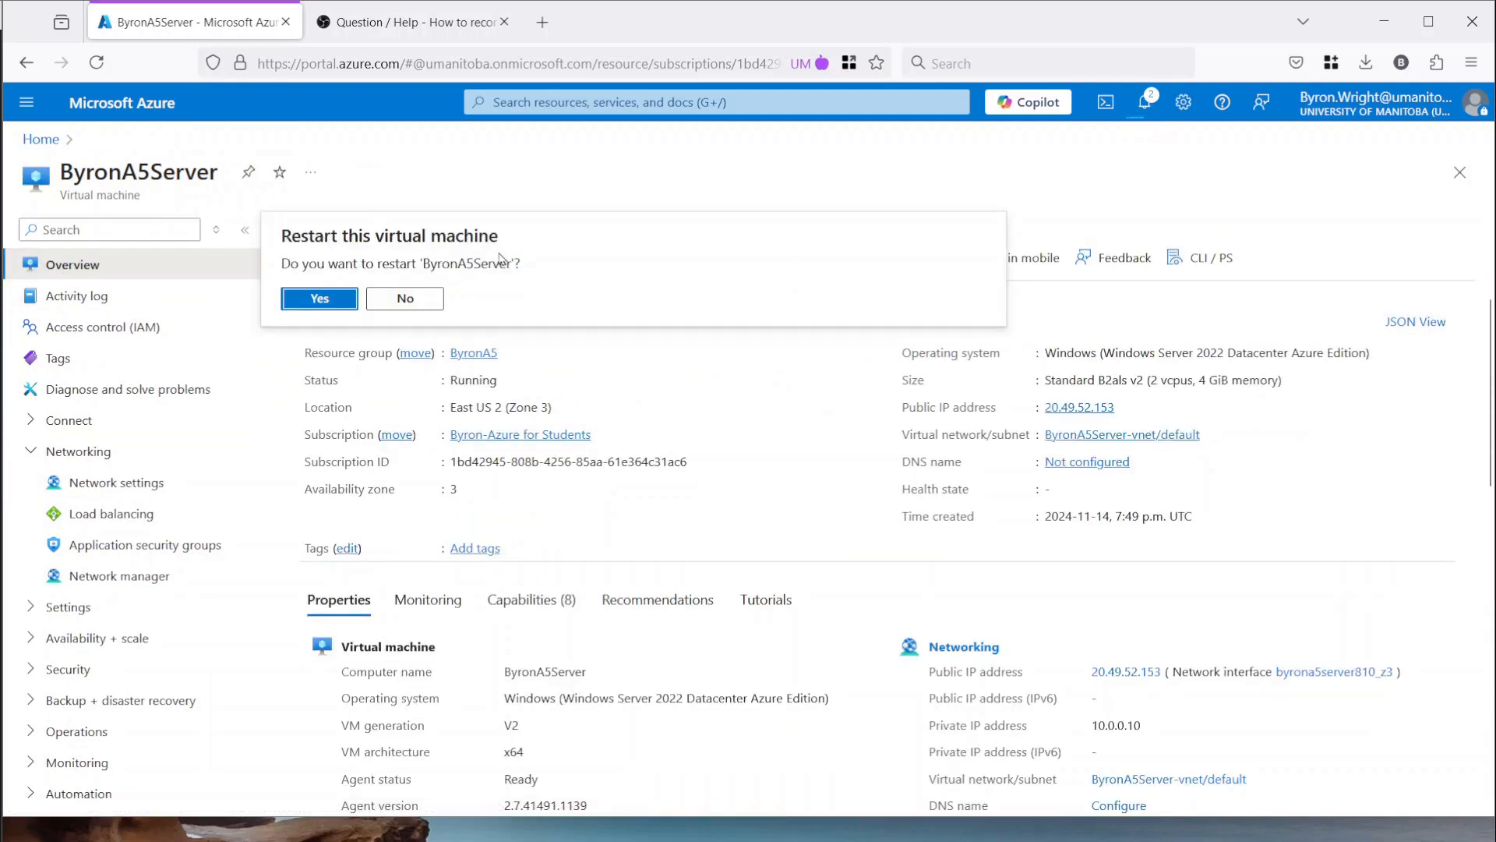
{"action": "left_click", "coordinate": [329, 302]}
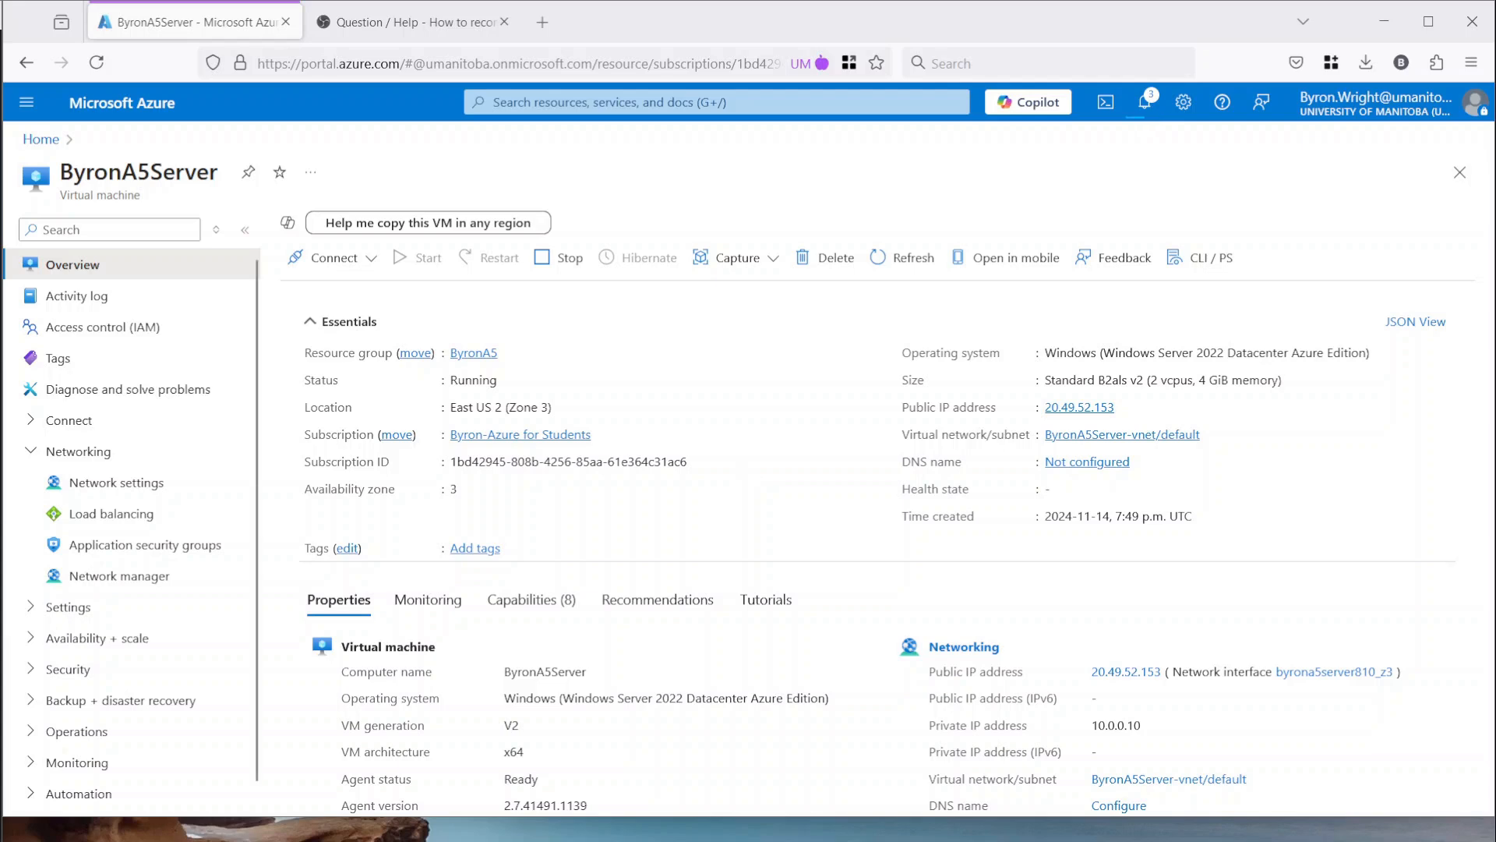
- Reconnect to 20.49.52.153 in Remote Desktop Connection with the LocalAdmin account password, accept the unverified certificate and cancel the Shutdown Event Tracker
{"action": "key", "text": "alt+Tab"}
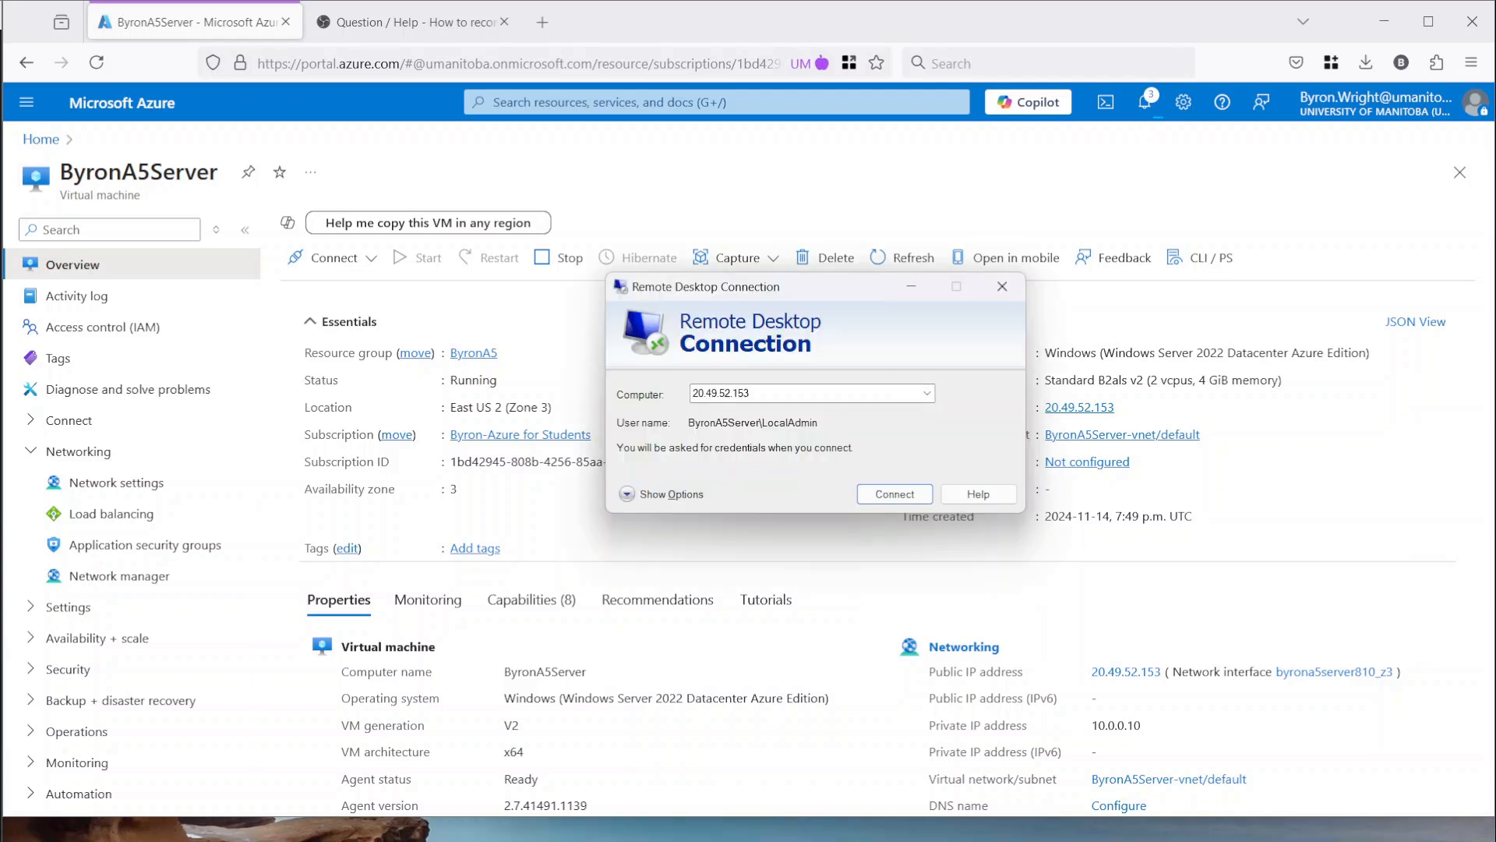
{"action": "left_click", "coordinate": [904, 497]}
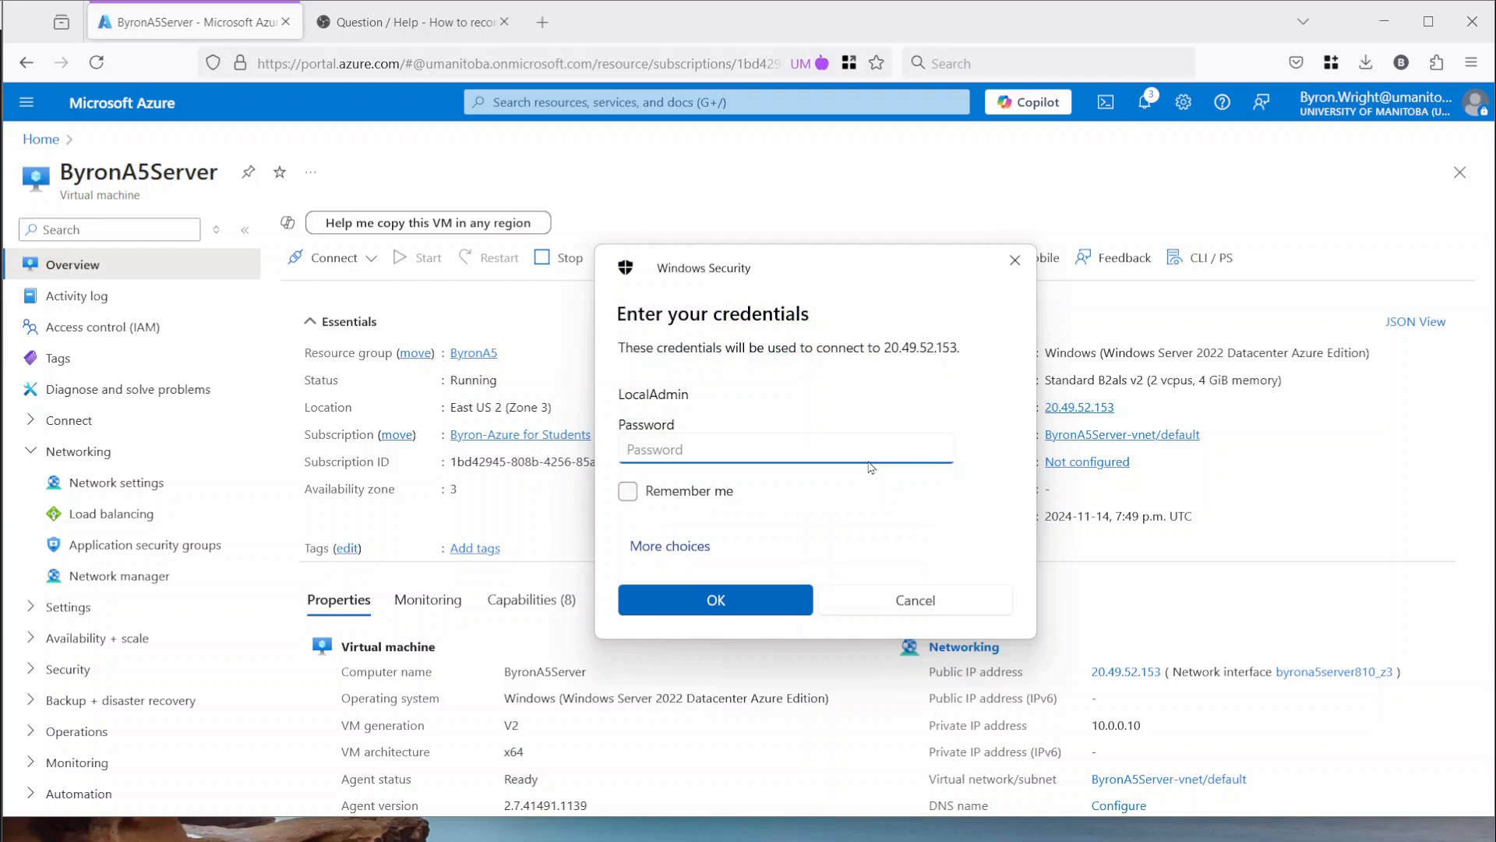
{"action": "key", "text": "ctrl+v"}
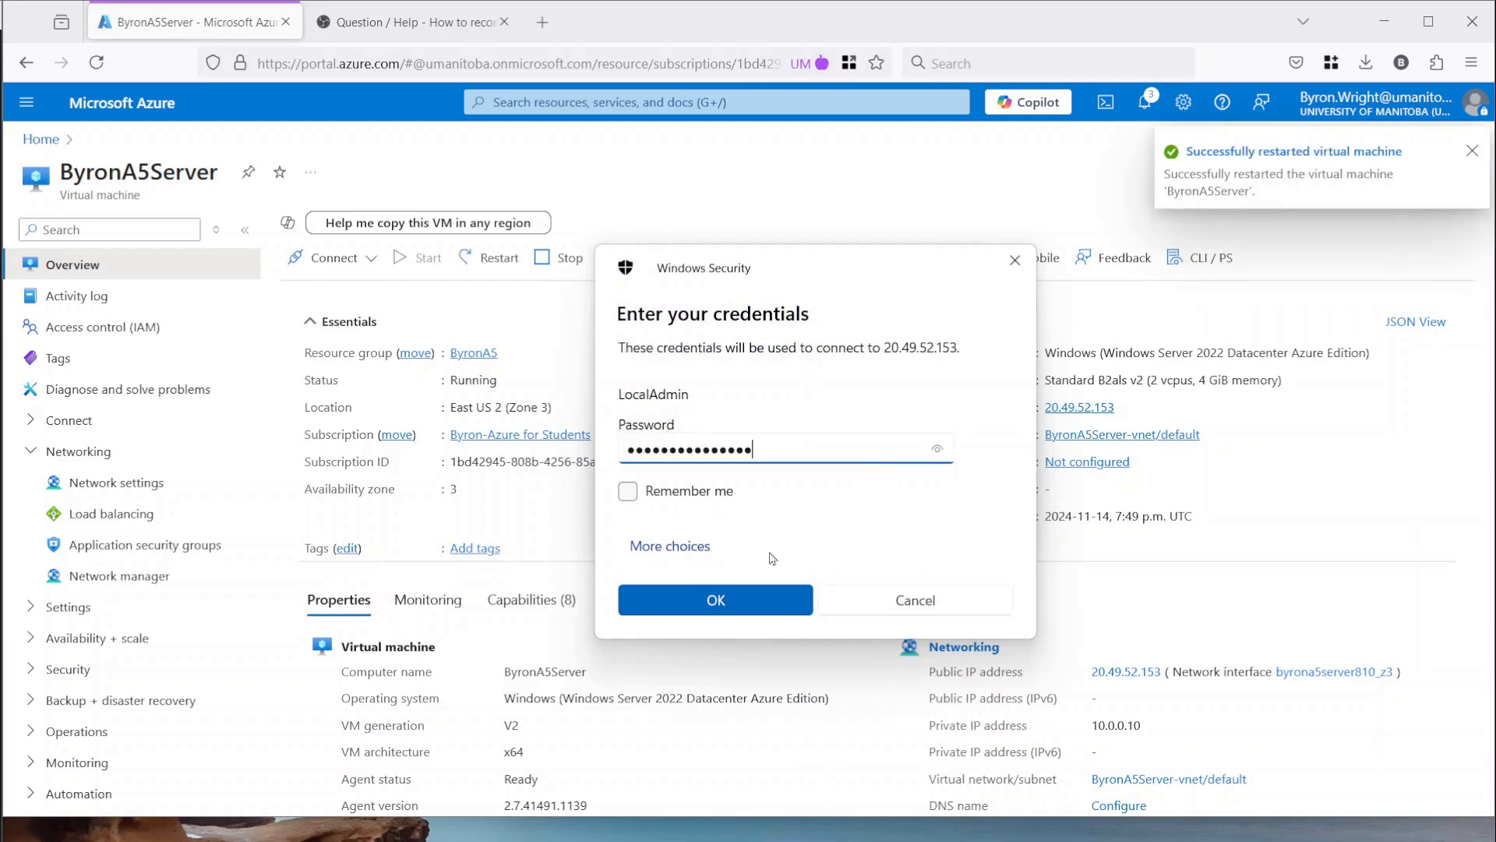
{"action": "left_click", "coordinate": [716, 602]}
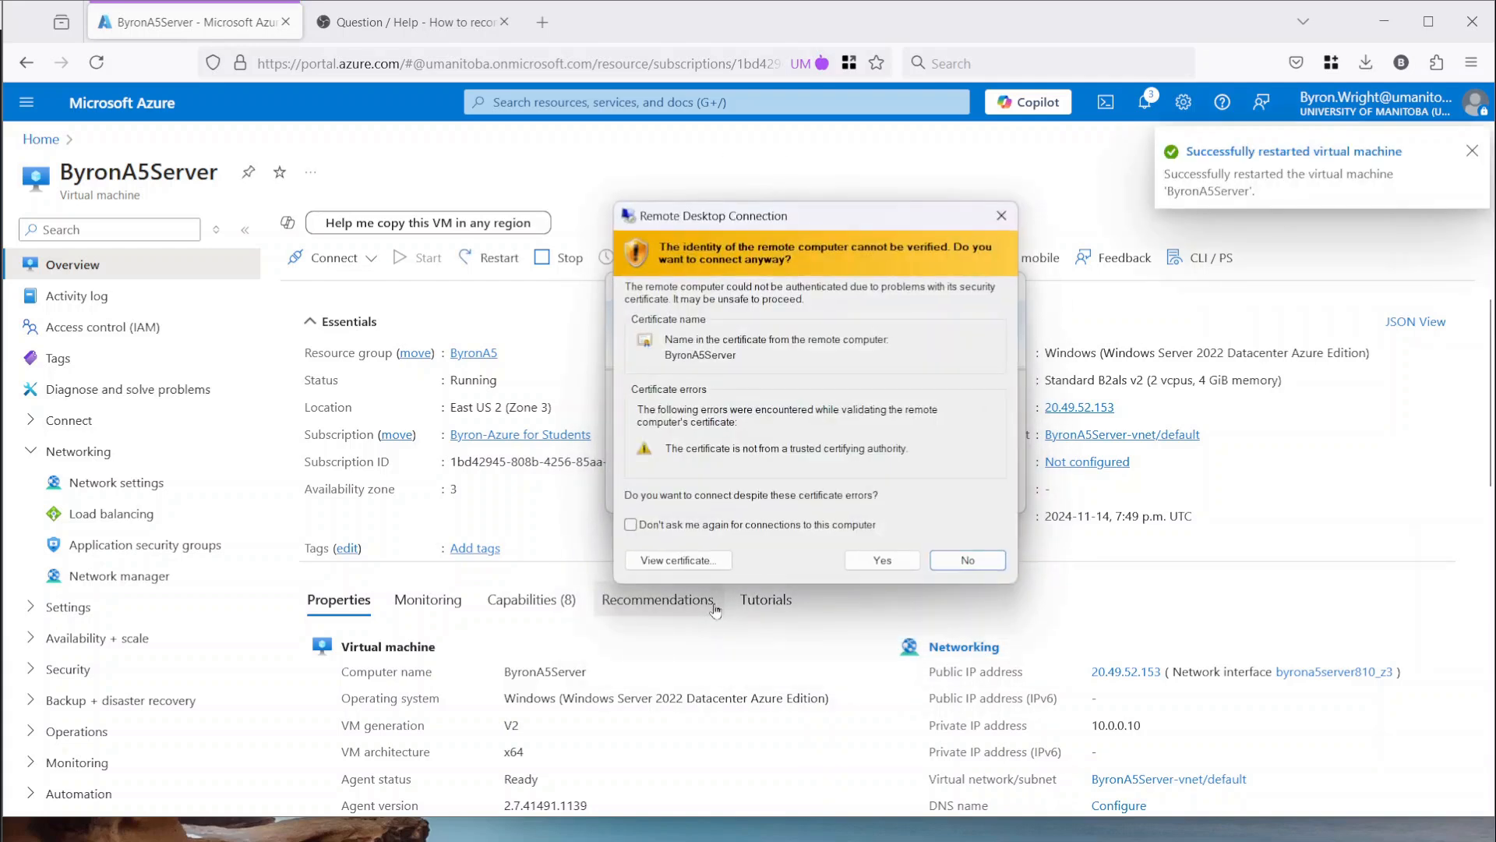
{"action": "left_click", "coordinate": [879, 560]}
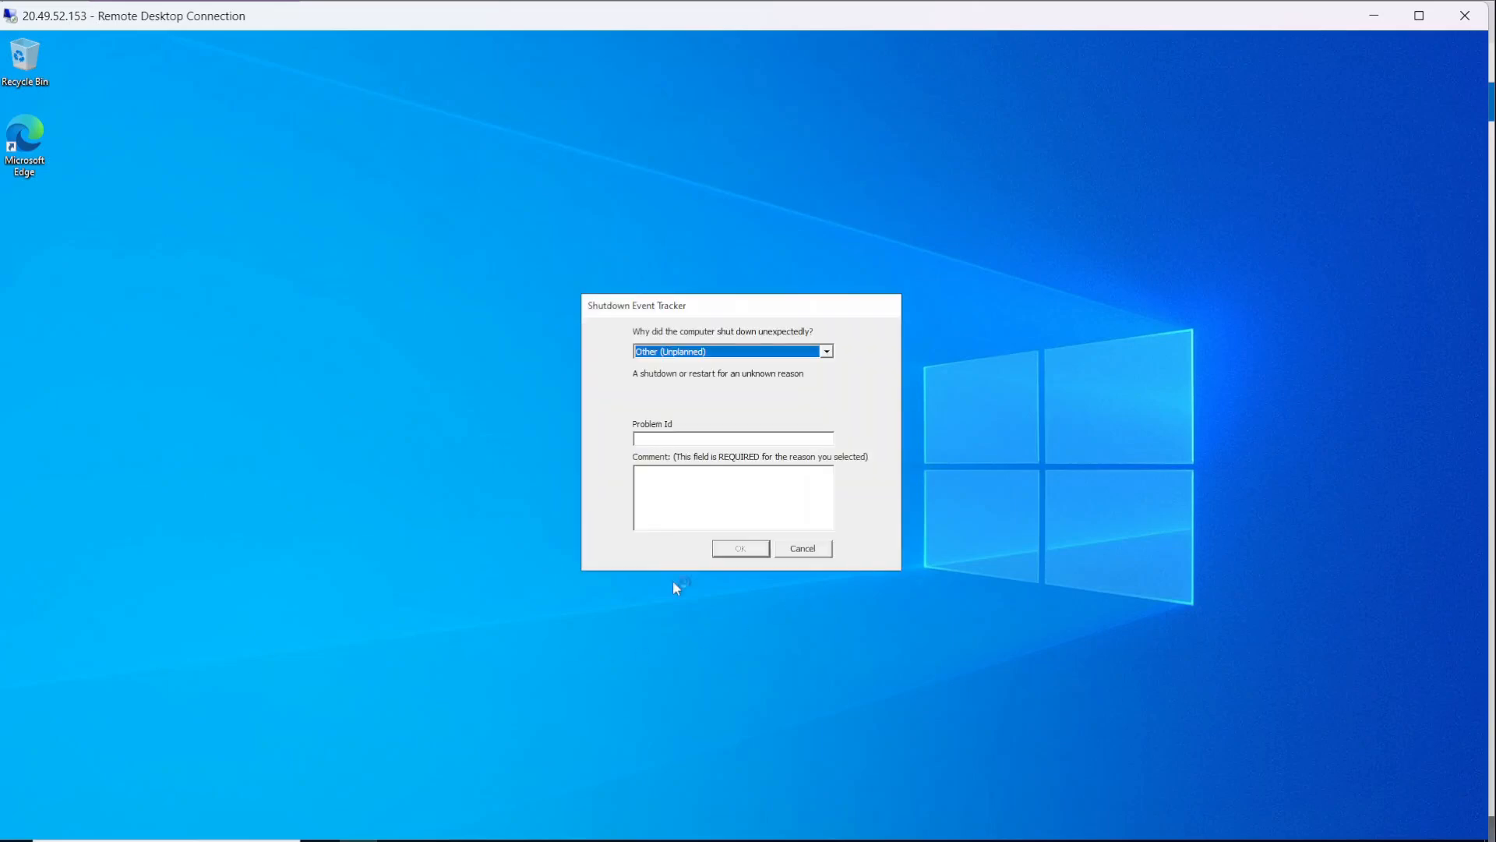
{"action": "left_click", "coordinate": [806, 548]}
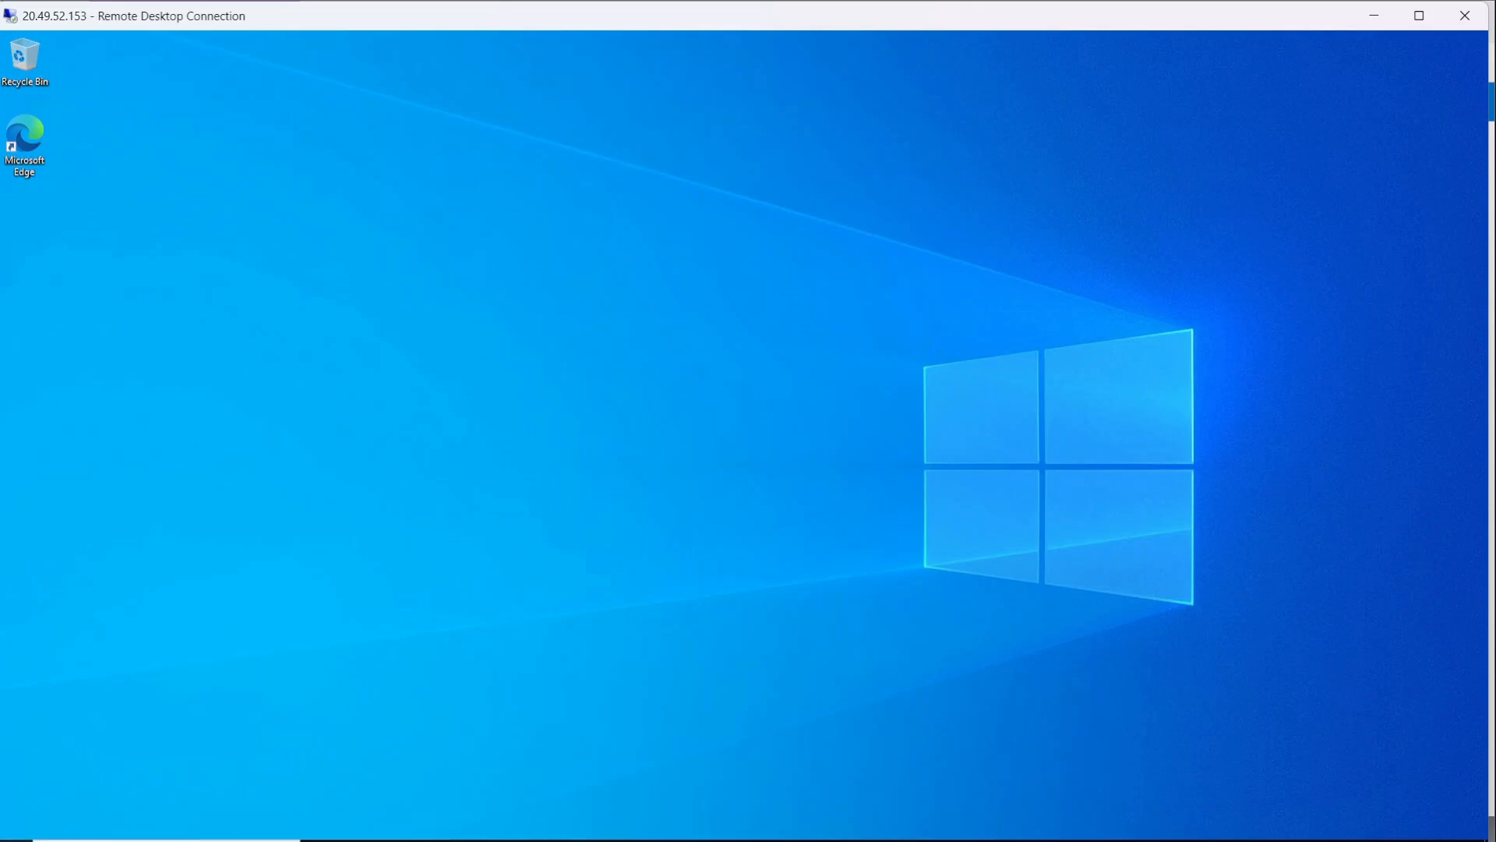
- Restore Server Manager's default settings, reset its server list, dismiss the Windows Admin Center notice and show the local server's properties
{"action": "key", "text": "super"}
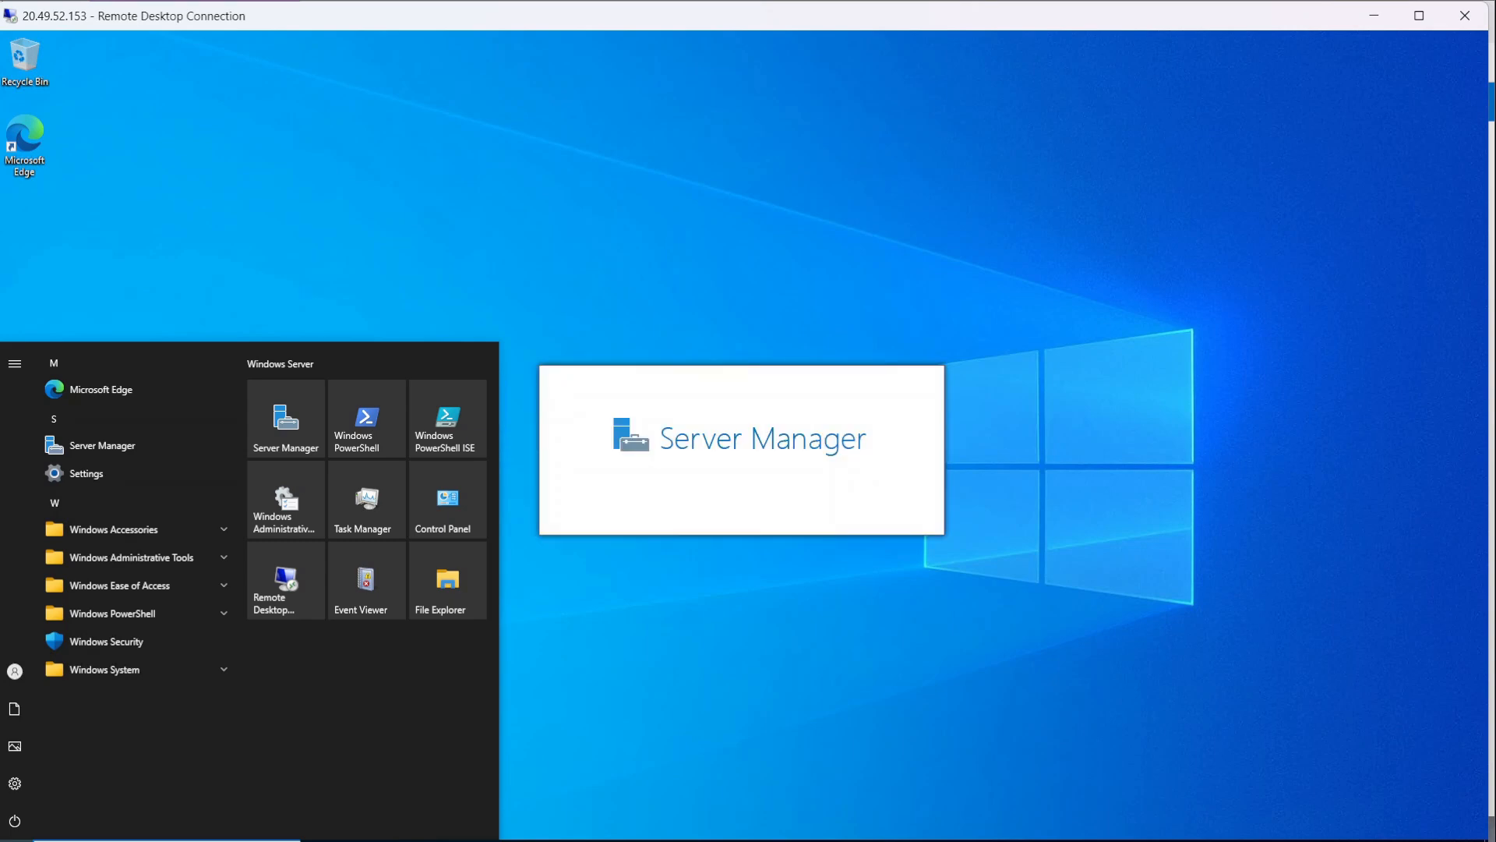
{"action": "key", "text": "super"}
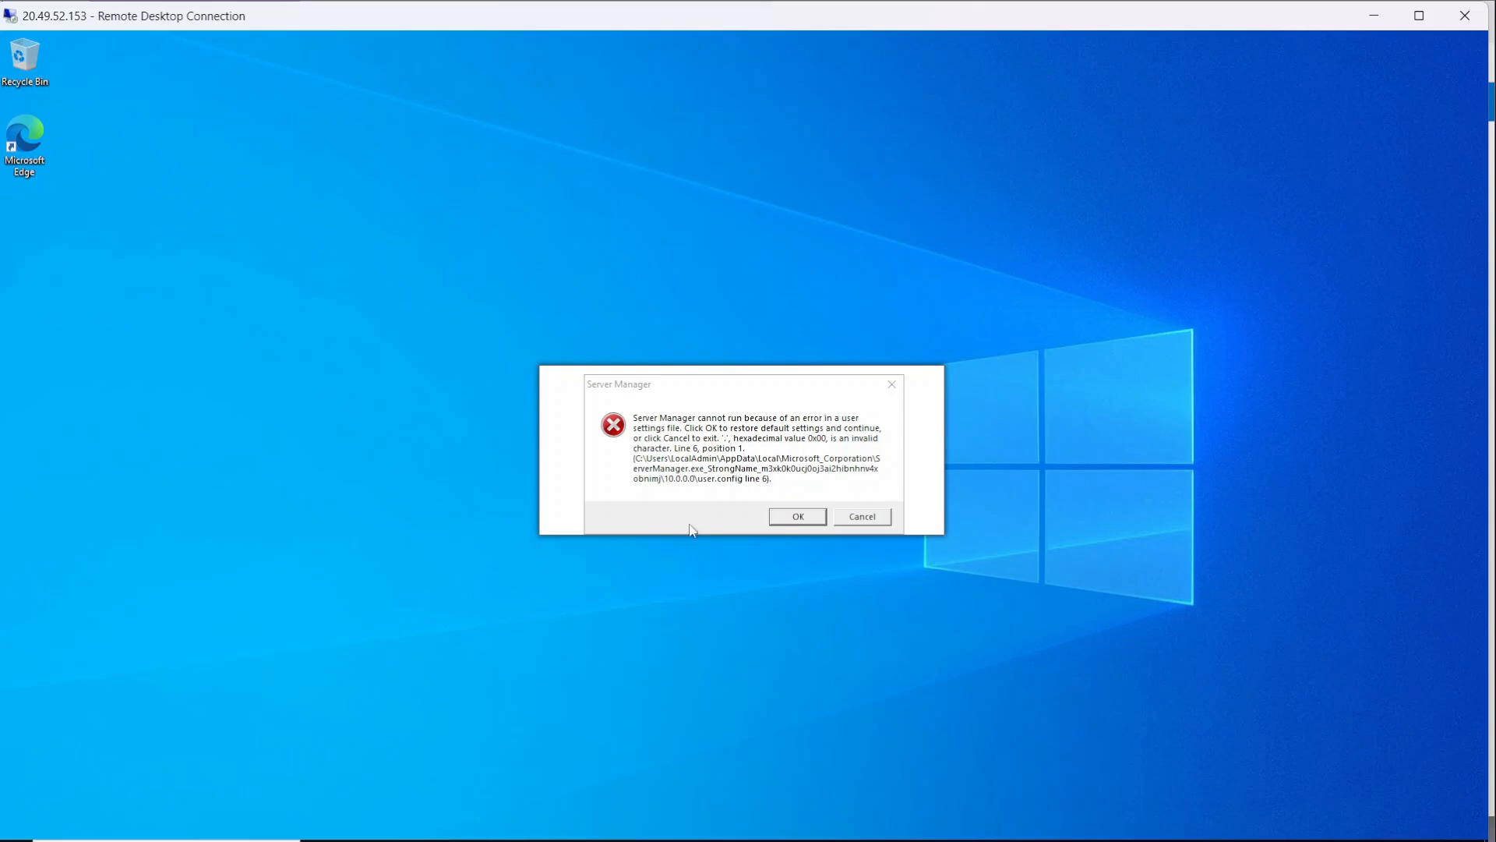
{"action": "left_click", "coordinate": [798, 517]}
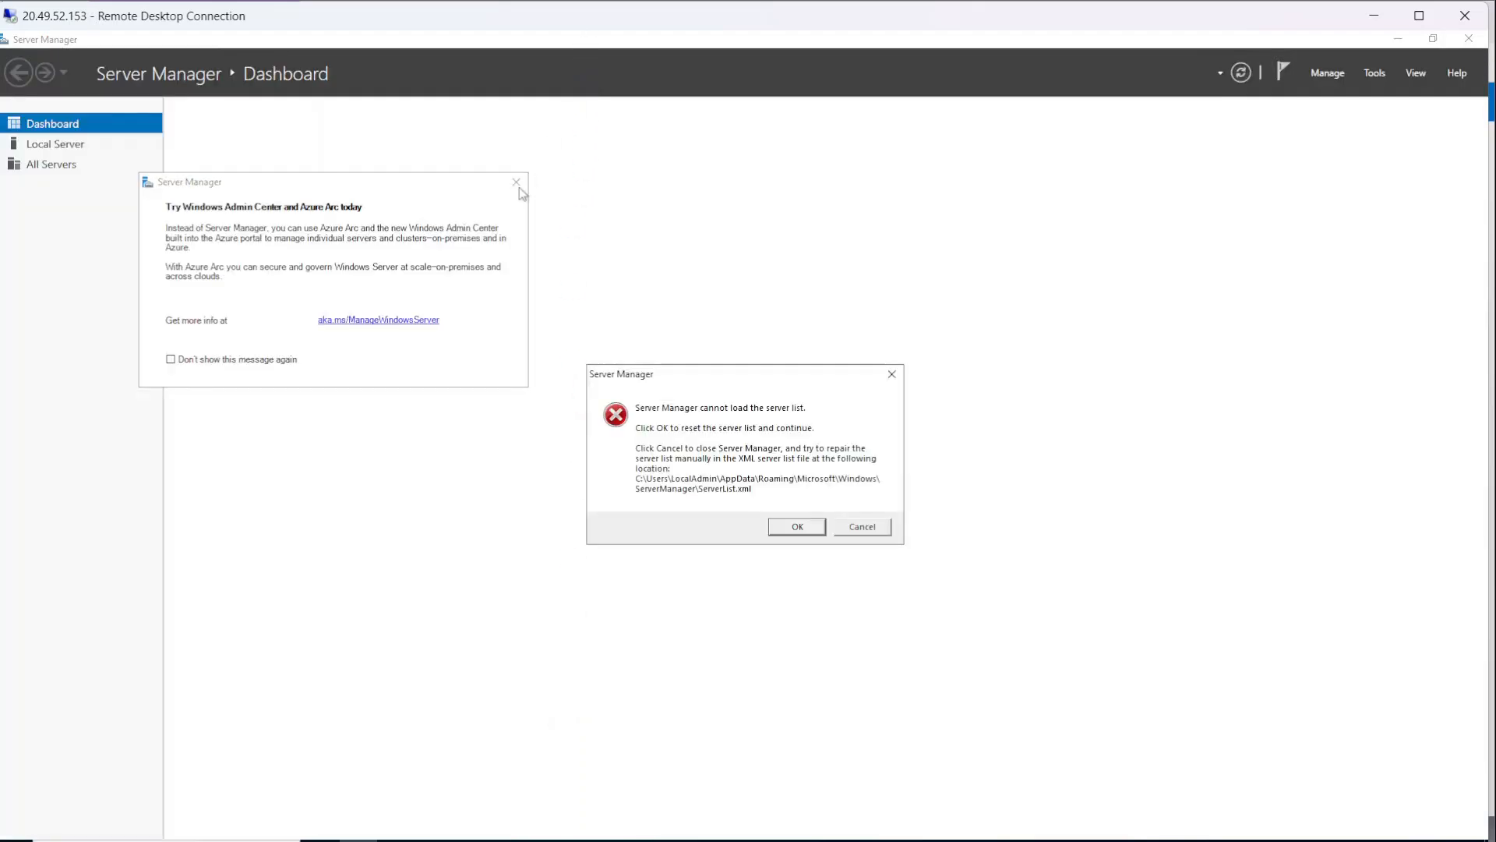
{"action": "left_click", "coordinate": [518, 184]}
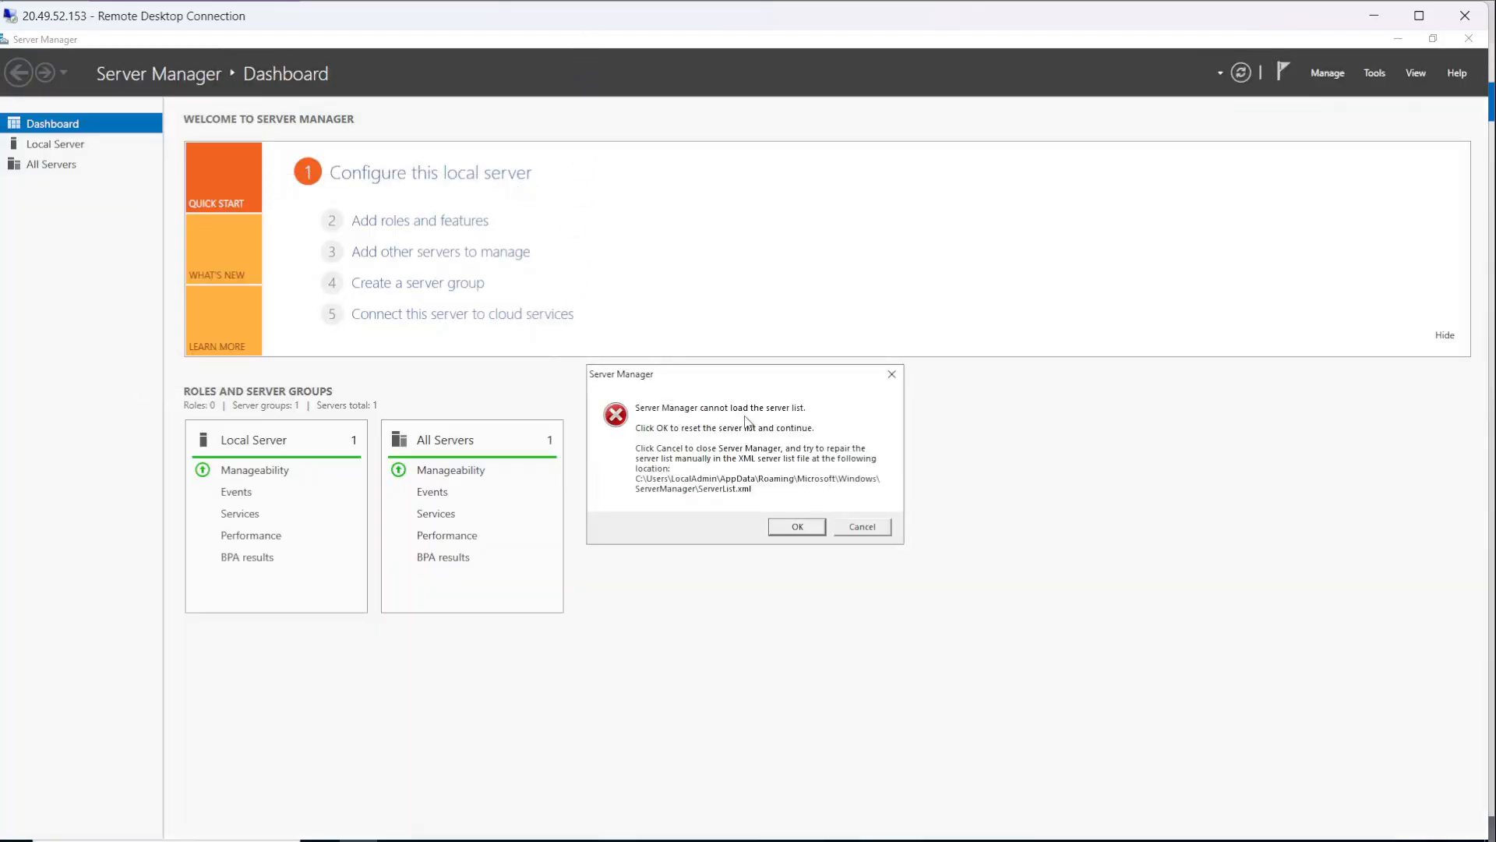
{"action": "left_click", "coordinate": [797, 527]}
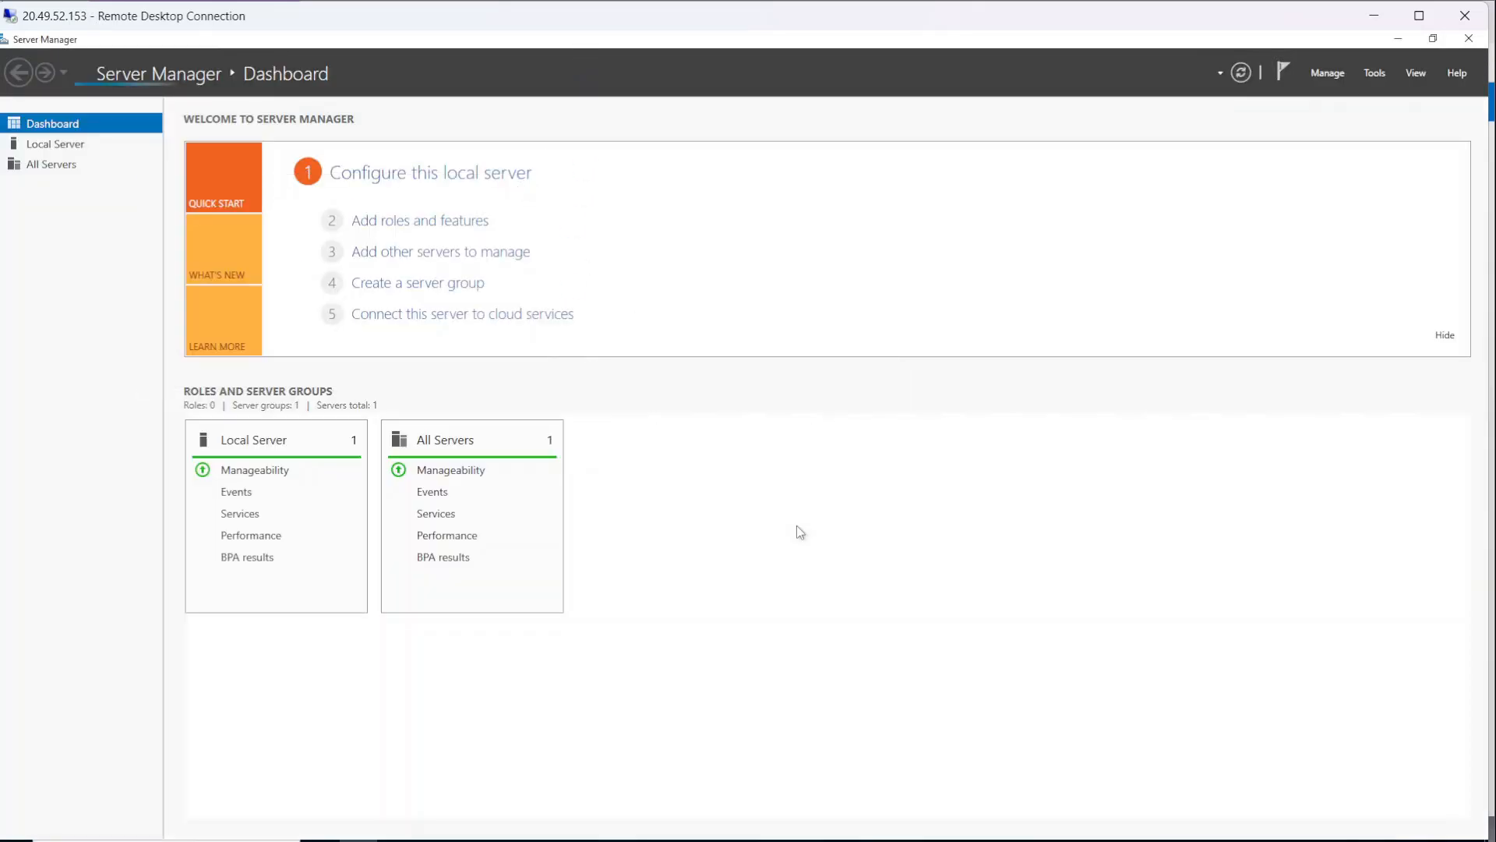
{"action": "left_click", "coordinate": [59, 145]}
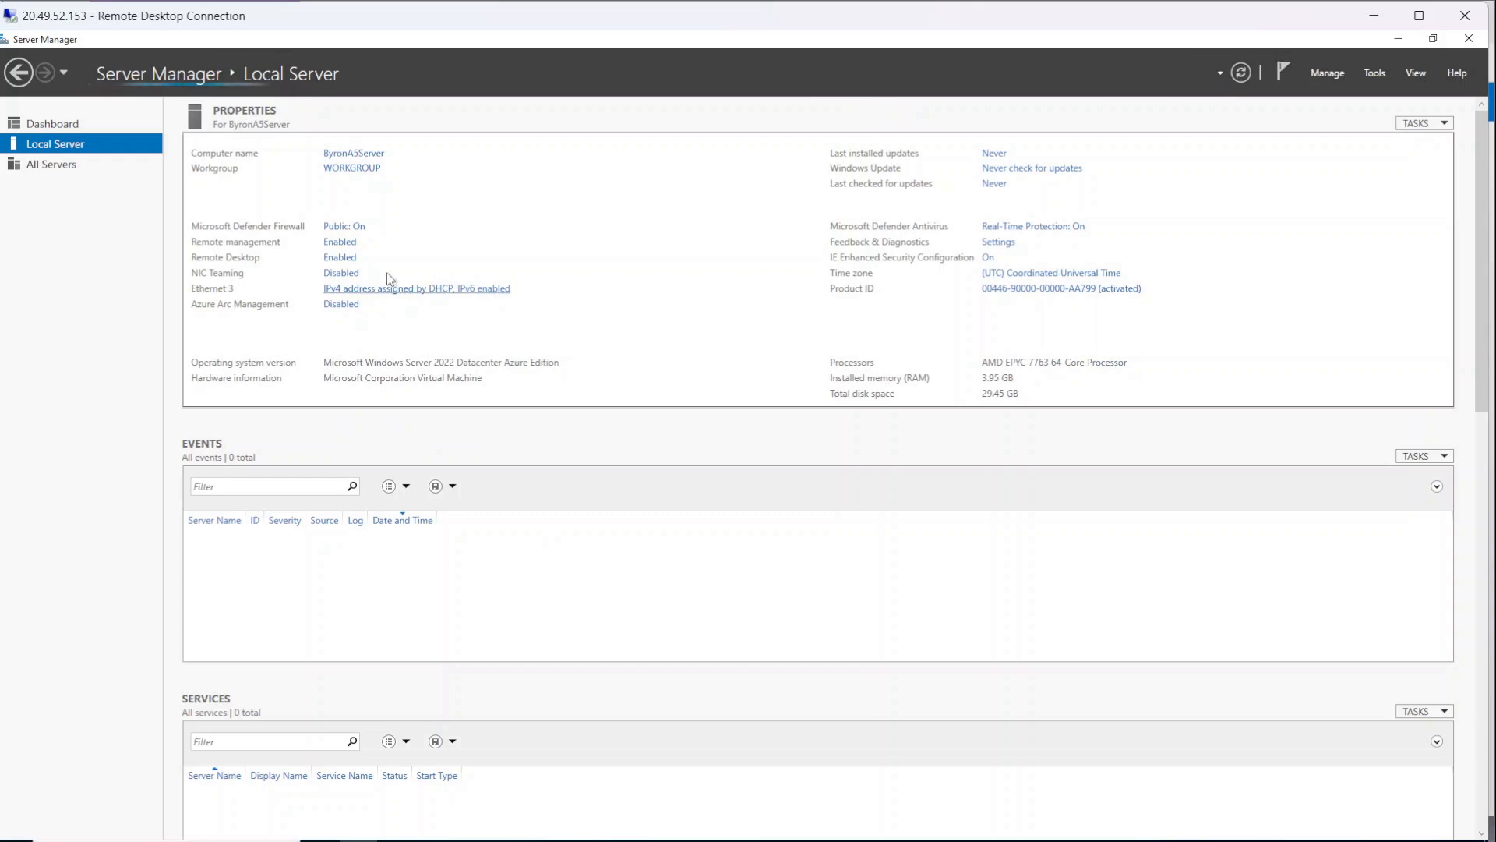
- Open an elevated Windows PowerShell session on the server and get it to a ready prompt
{"action": "left_click", "coordinate": [16, 840]}
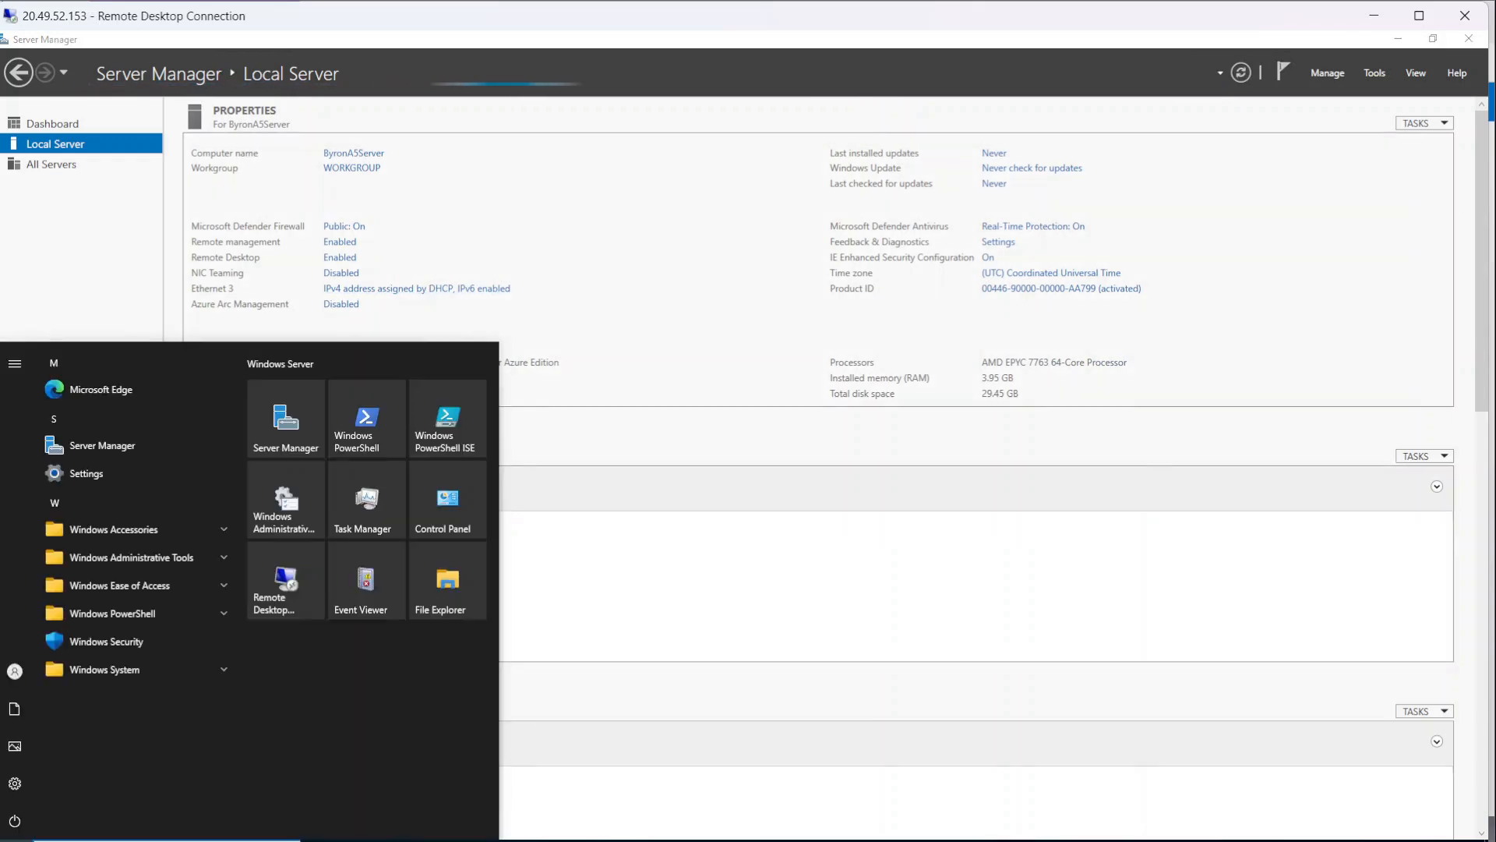
{"action": "left_click", "coordinate": [16, 840]}
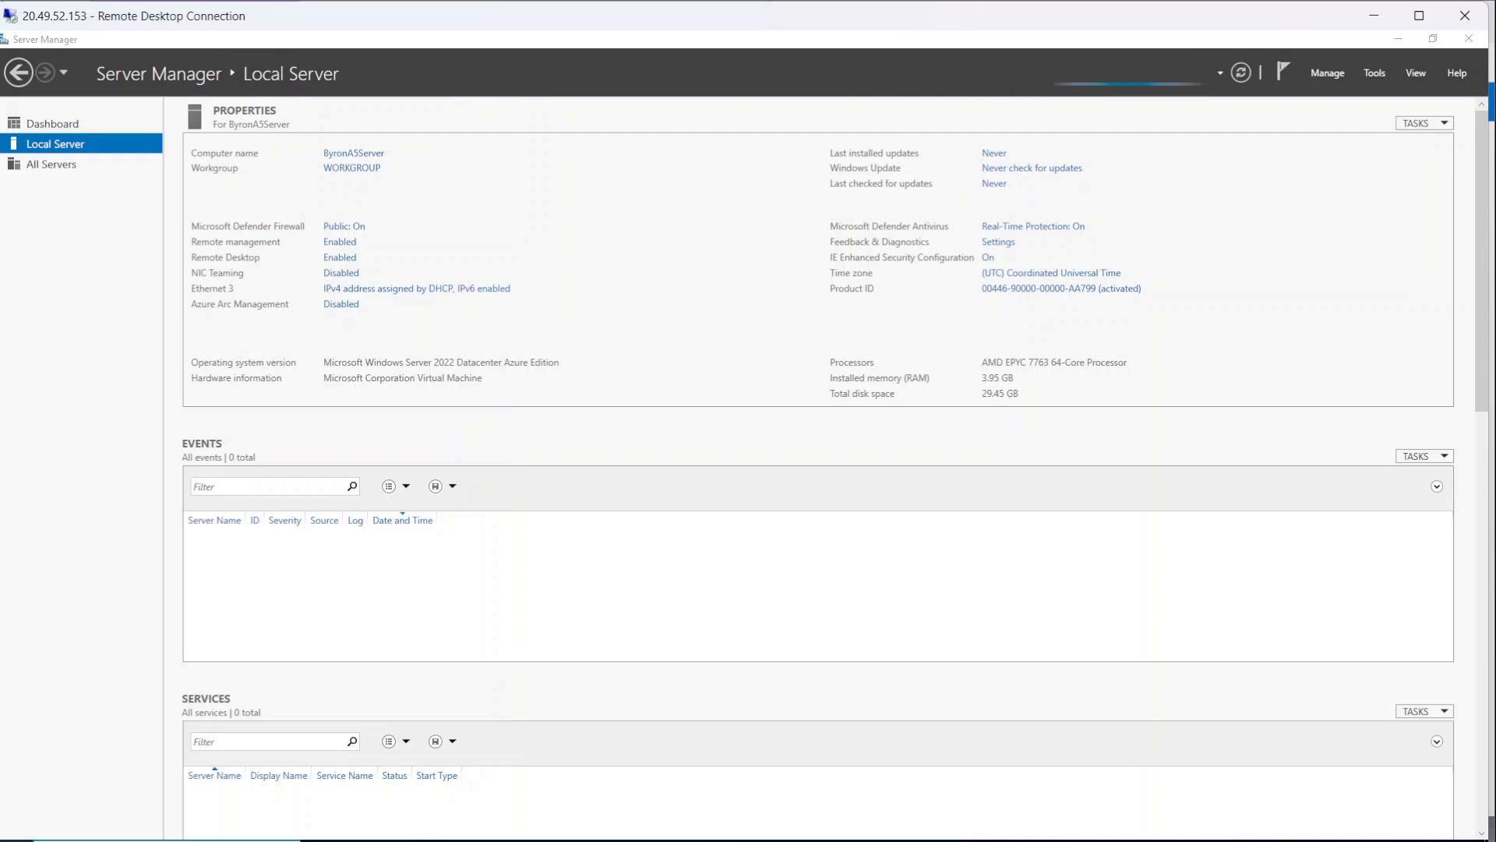
{"action": "left_click", "coordinate": [20, 840]}
{"action": "right_click", "coordinate": [20, 840]}
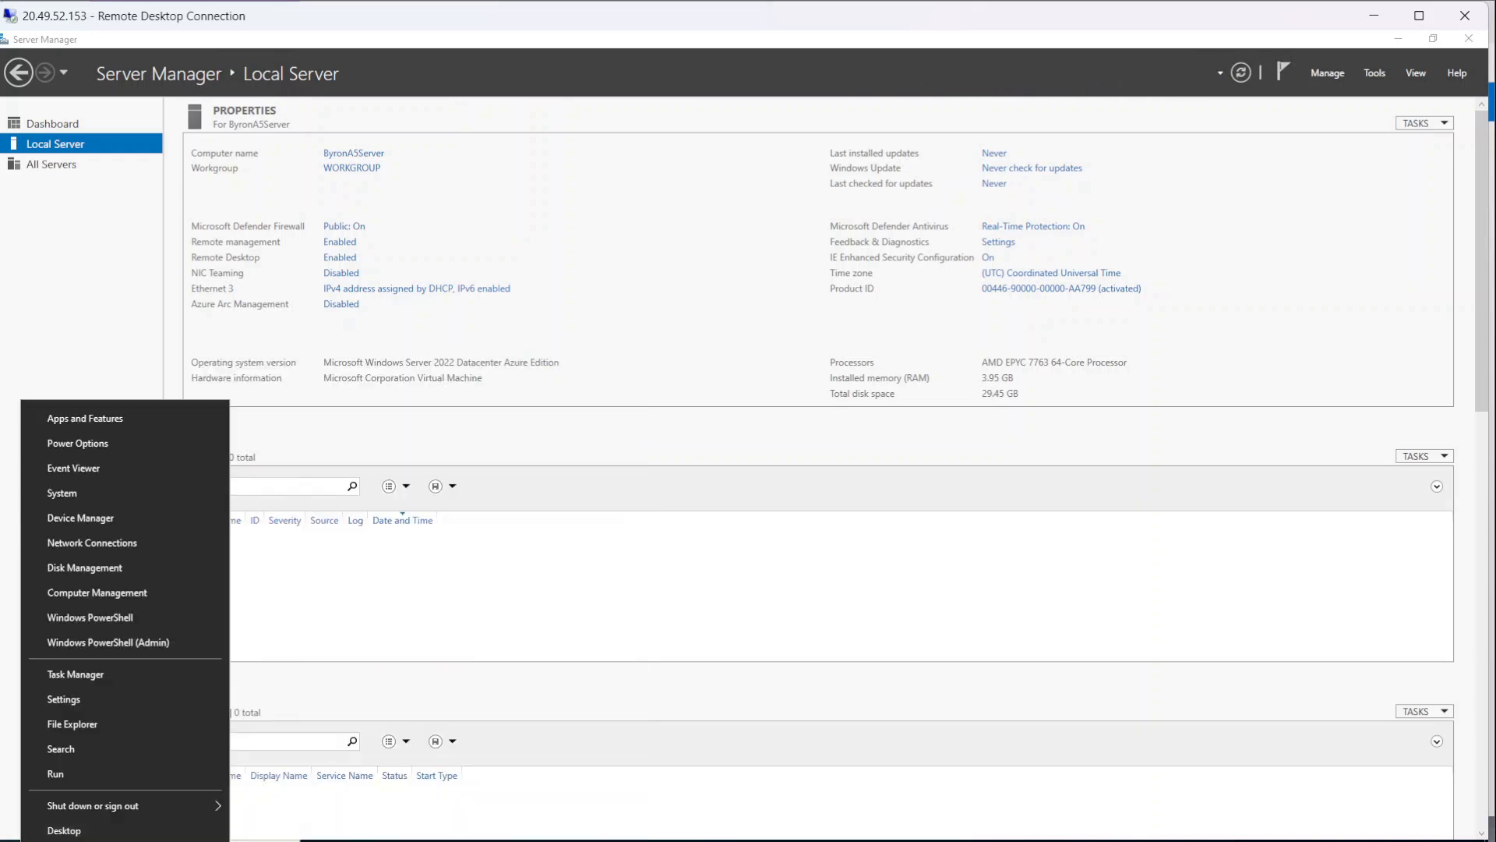
{"action": "left_click", "coordinate": [119, 645]}
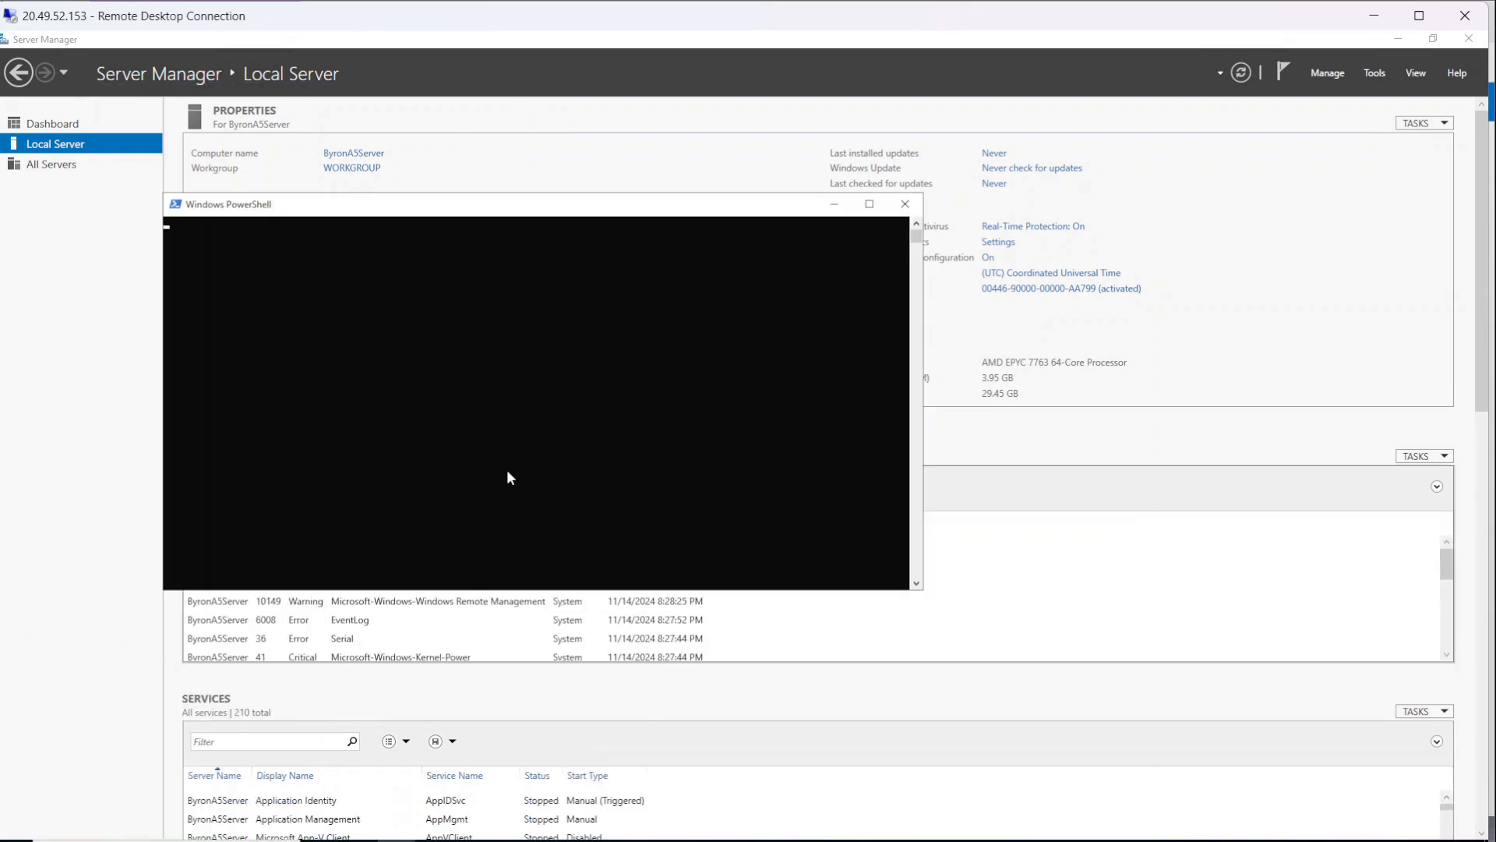
{"action": "left_click", "coordinate": [508, 475]}
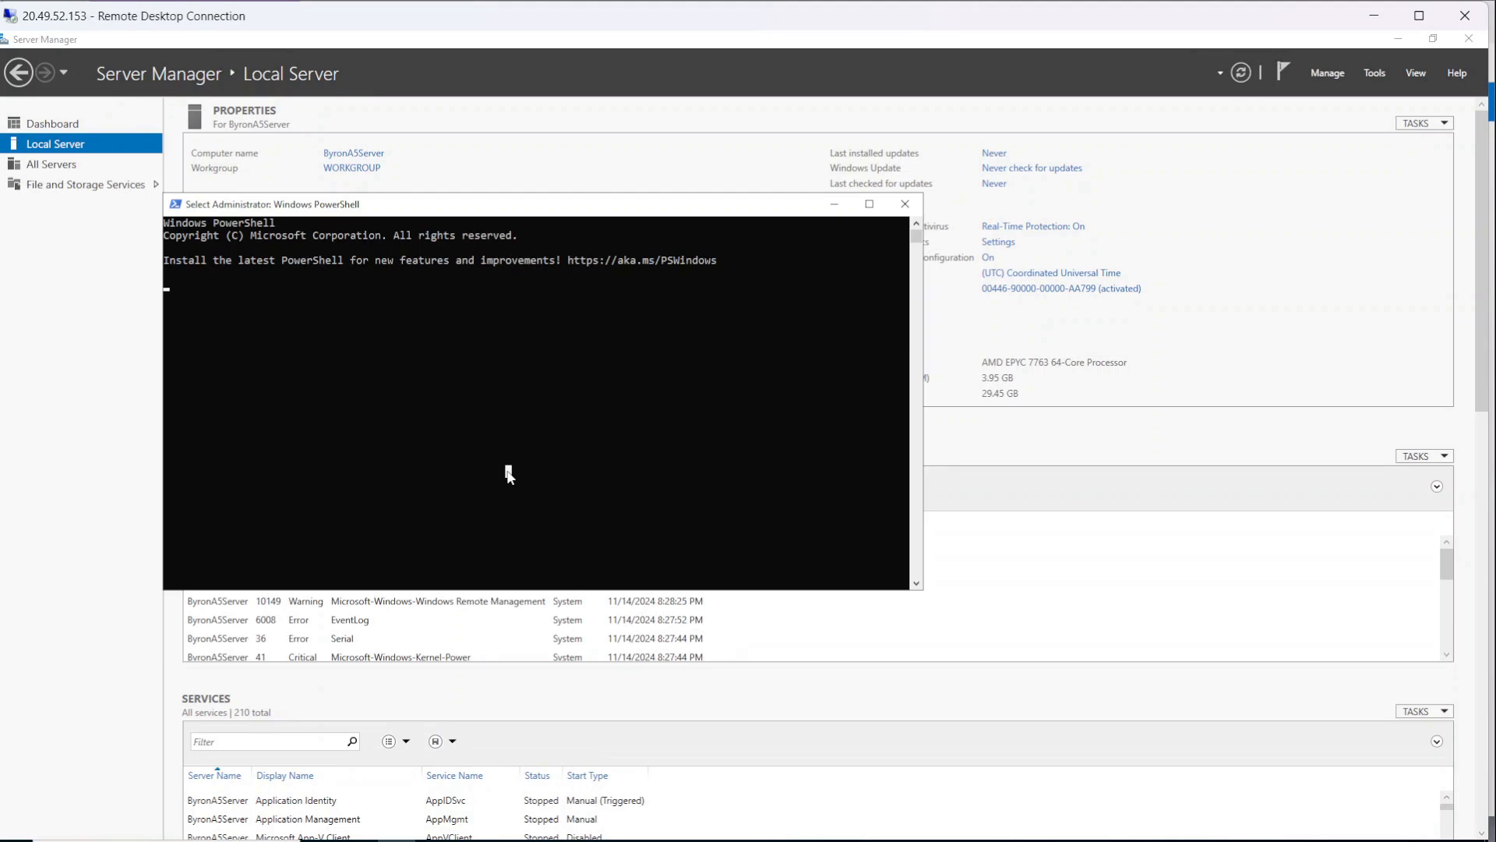
{"action": "key", "text": "Return"}
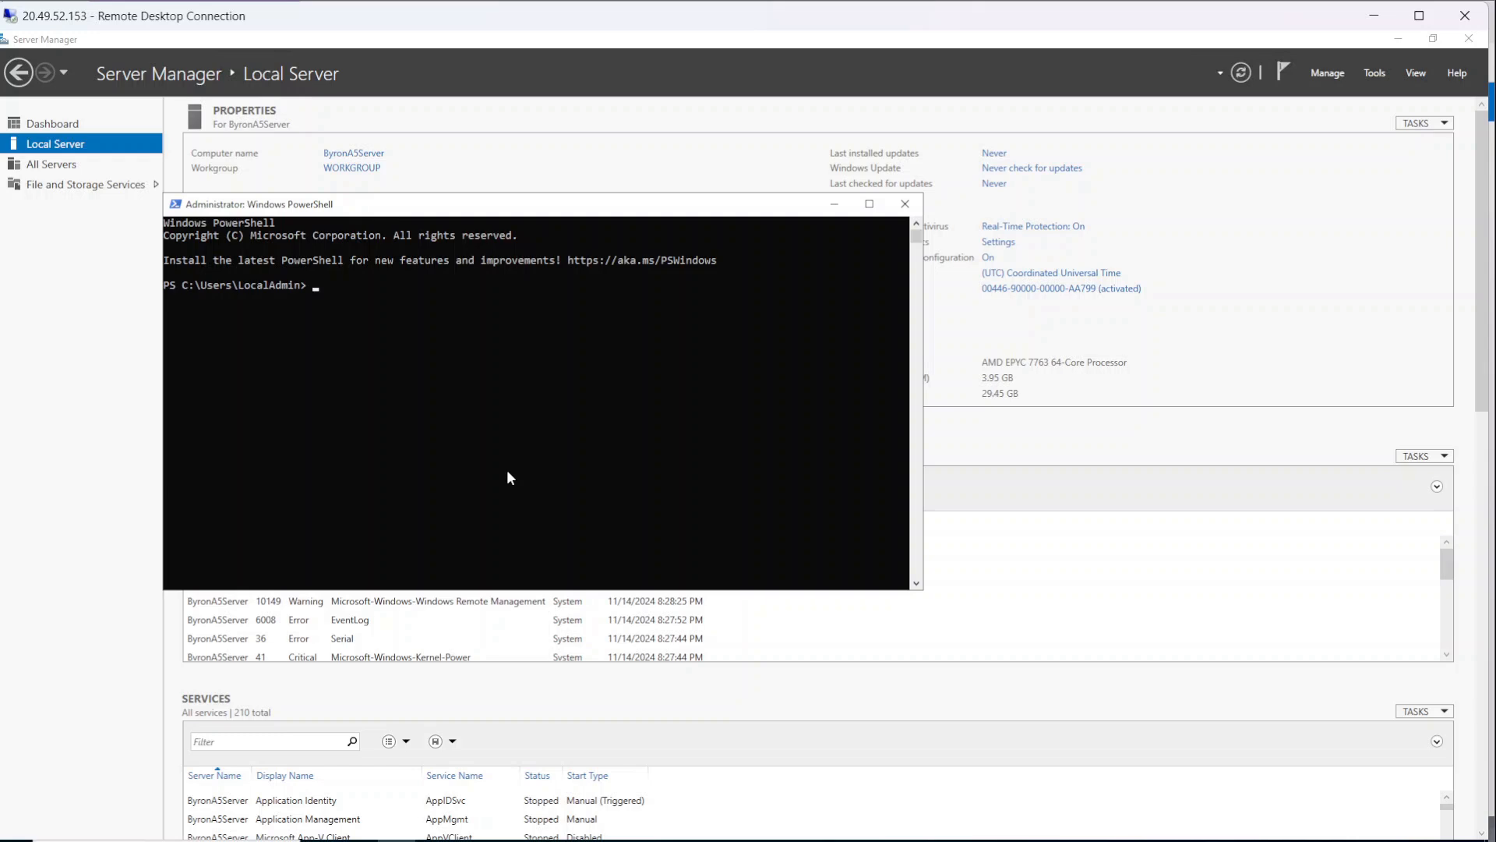
- Run ipconfig and ipconfig /all to check the server's IP address, DHCP and DNS details
{"action": "type", "text": "ipconfig"}
{"action": "key", "text": "Return"}
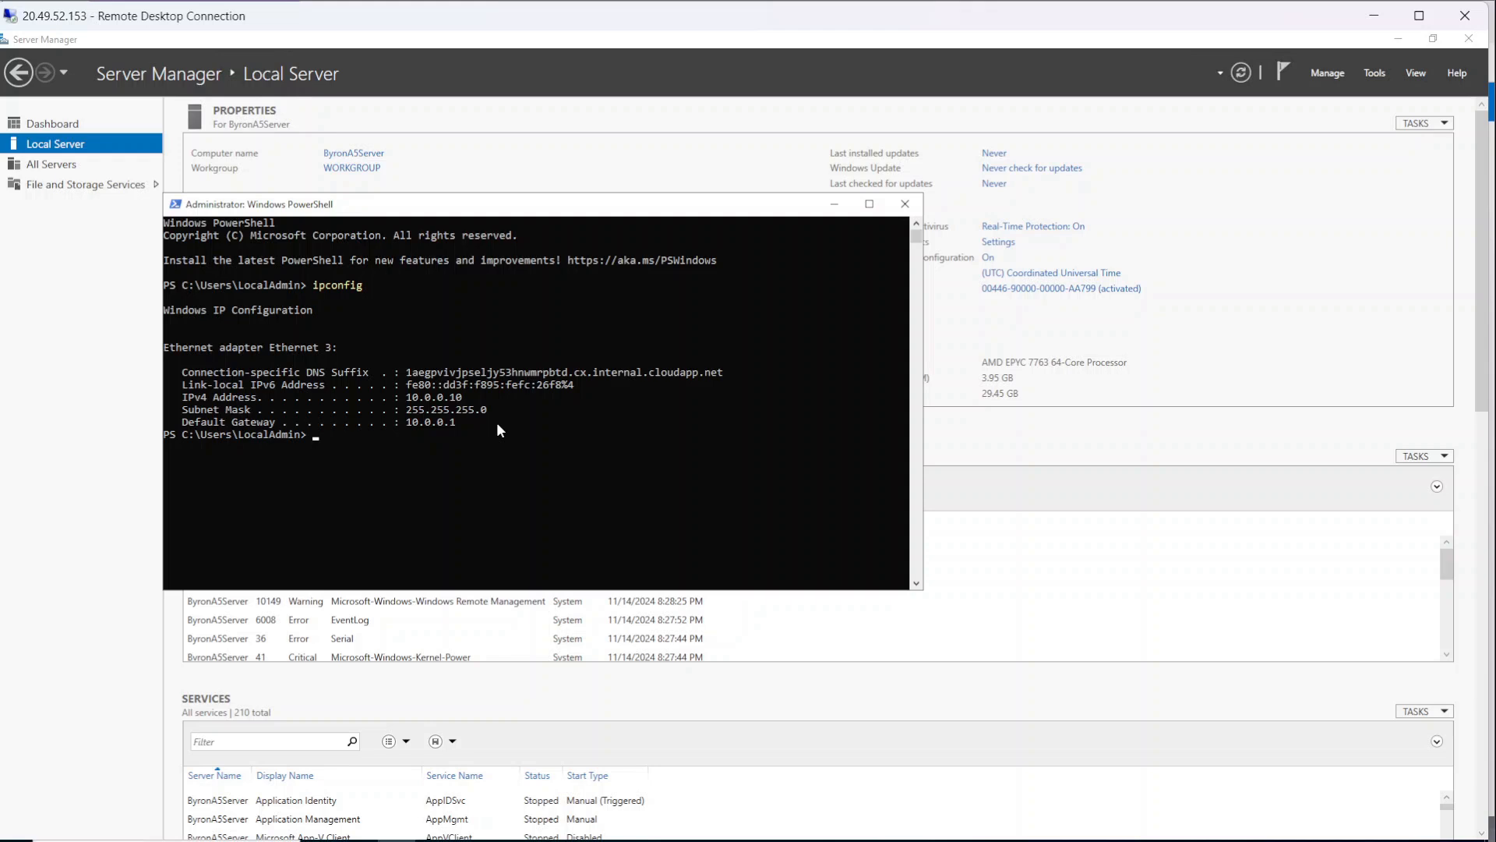
{"action": "key", "text": "Up"}
{"action": "type", "text": "/all"}
{"action": "key", "text": "Return"}
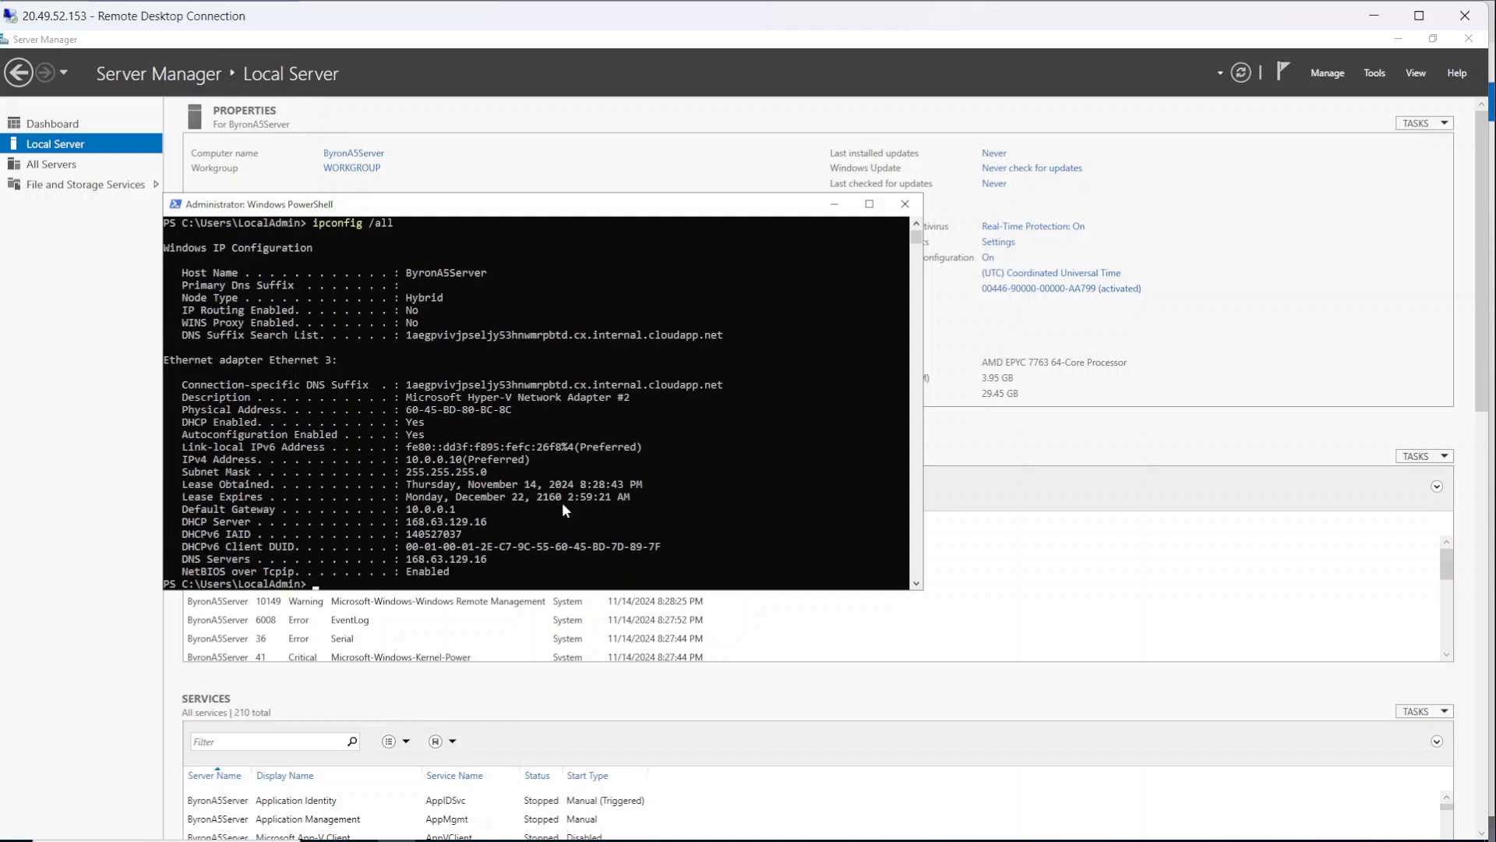
{"action": "scroll", "coordinate": [564, 507], "scroll_direction": "down", "scroll_amount": 2}
{"action": "scroll", "coordinate": [564, 507], "scroll_direction": "up", "scroll_amount": 1}
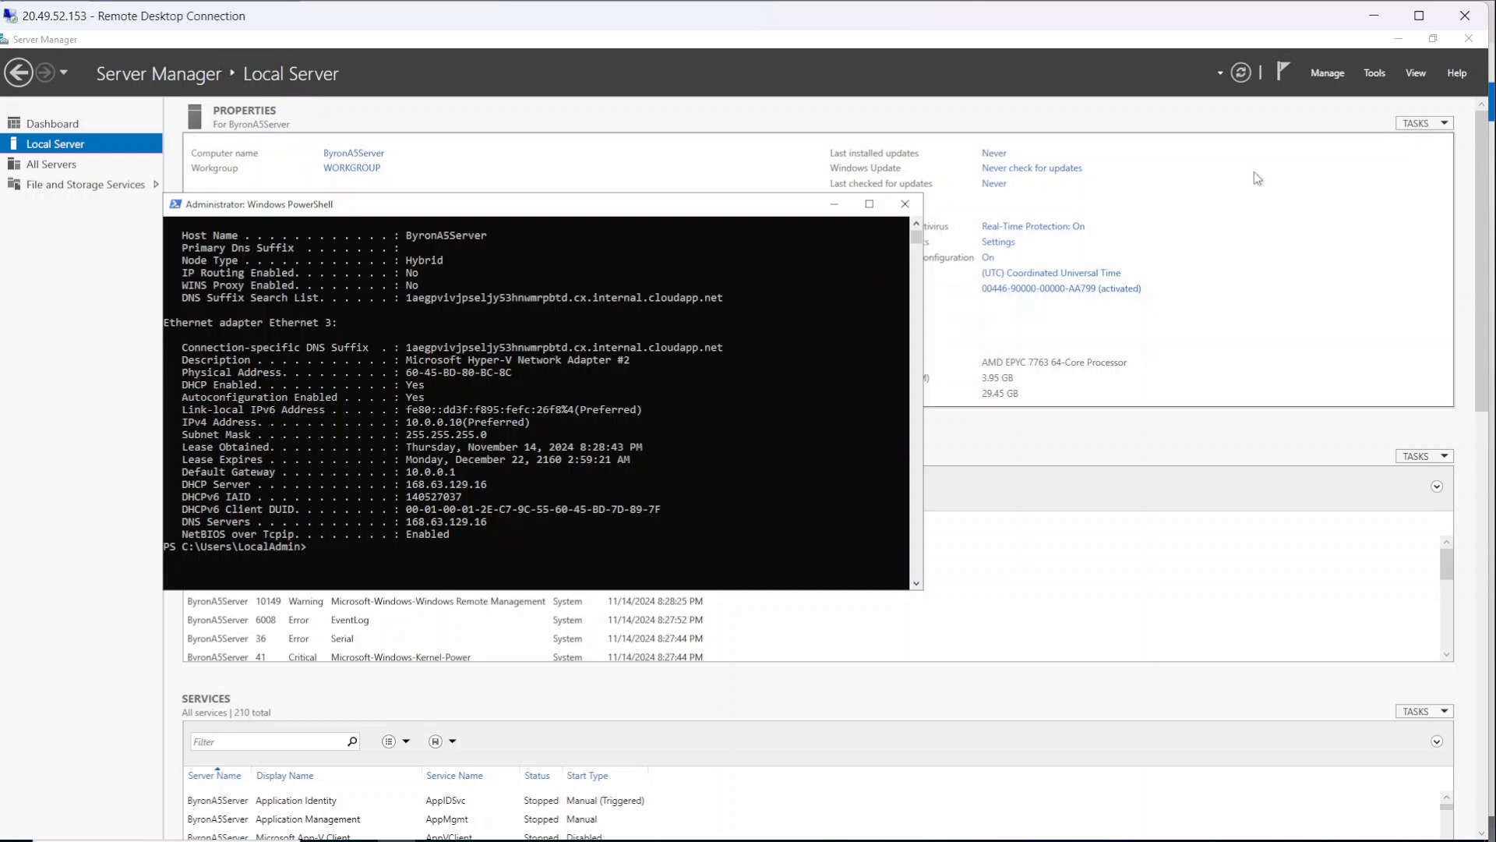
- Switch back to the Azure portal and examine ByronA5Server's network settings and inbound port rules
{"action": "left_click", "coordinate": [1374, 17]}
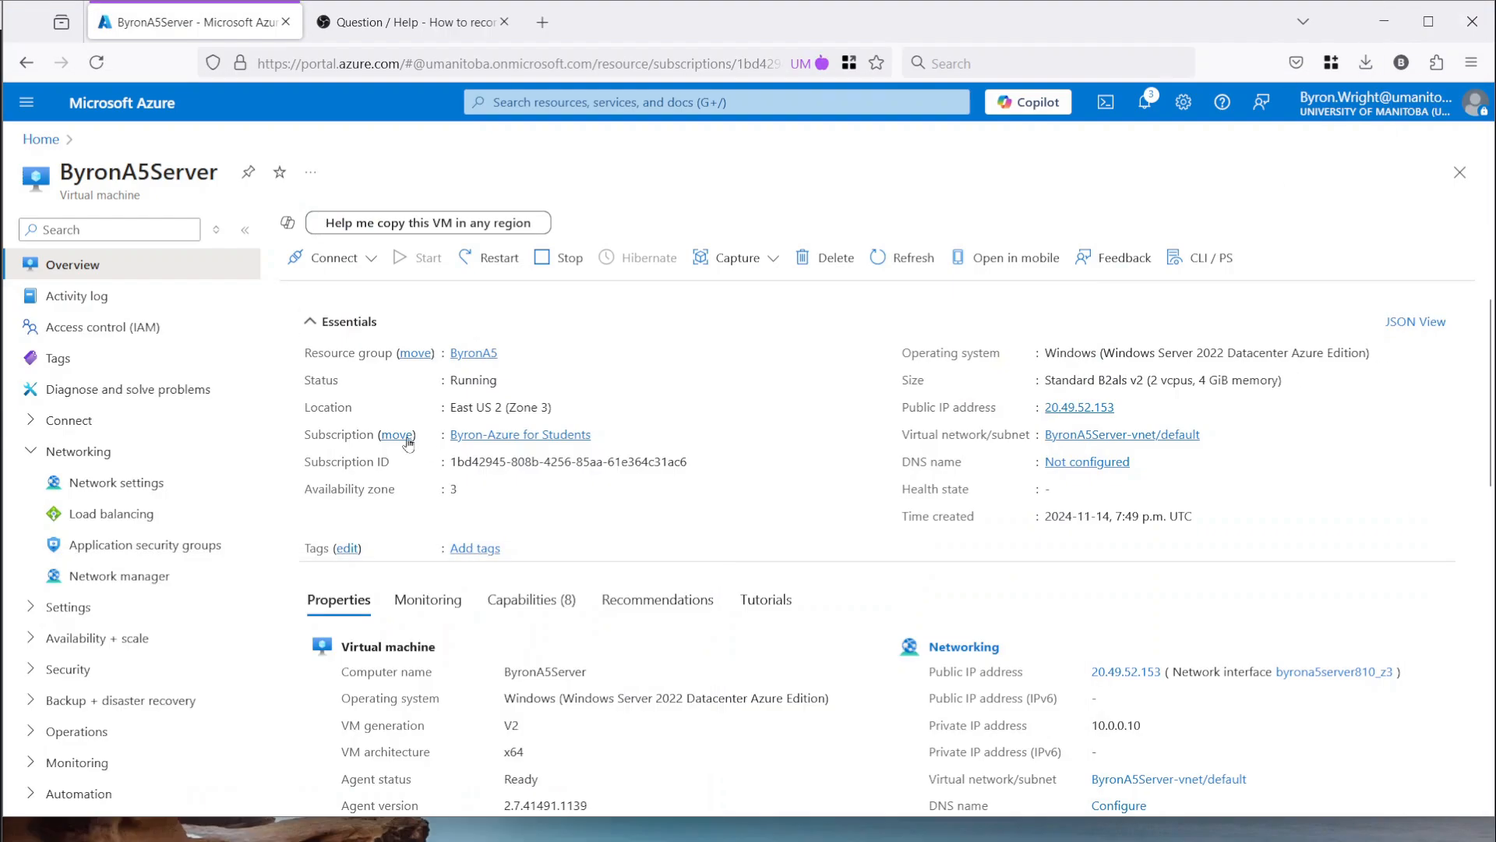
{"action": "left_click", "coordinate": [142, 484]}
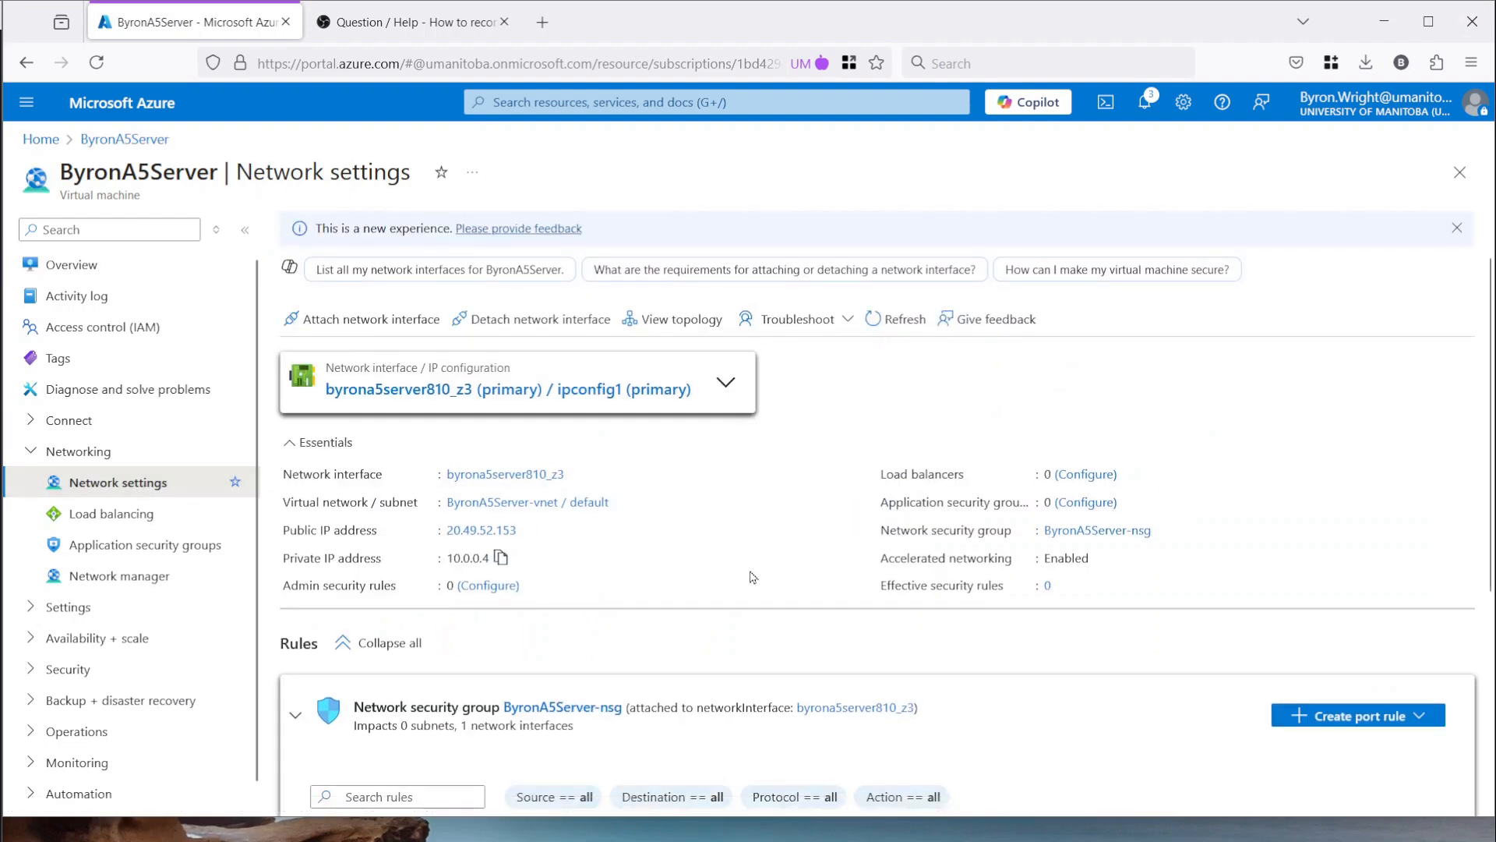
{"action": "scroll", "coordinate": [753, 577], "scroll_direction": "down", "scroll_amount": 4}
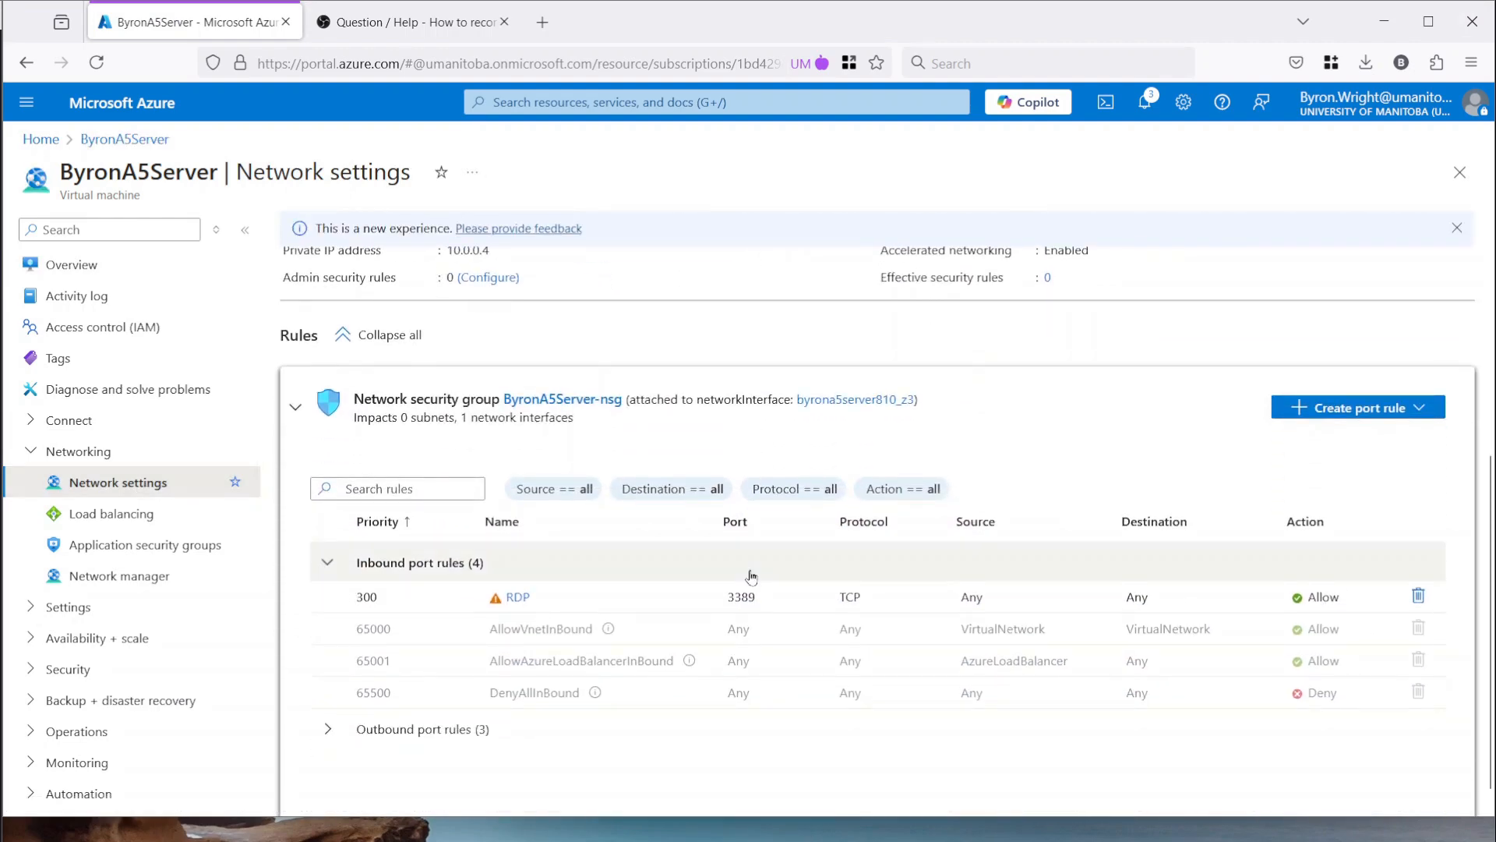
{"action": "scroll", "coordinate": [751, 577], "scroll_direction": "up", "scroll_amount": 4}
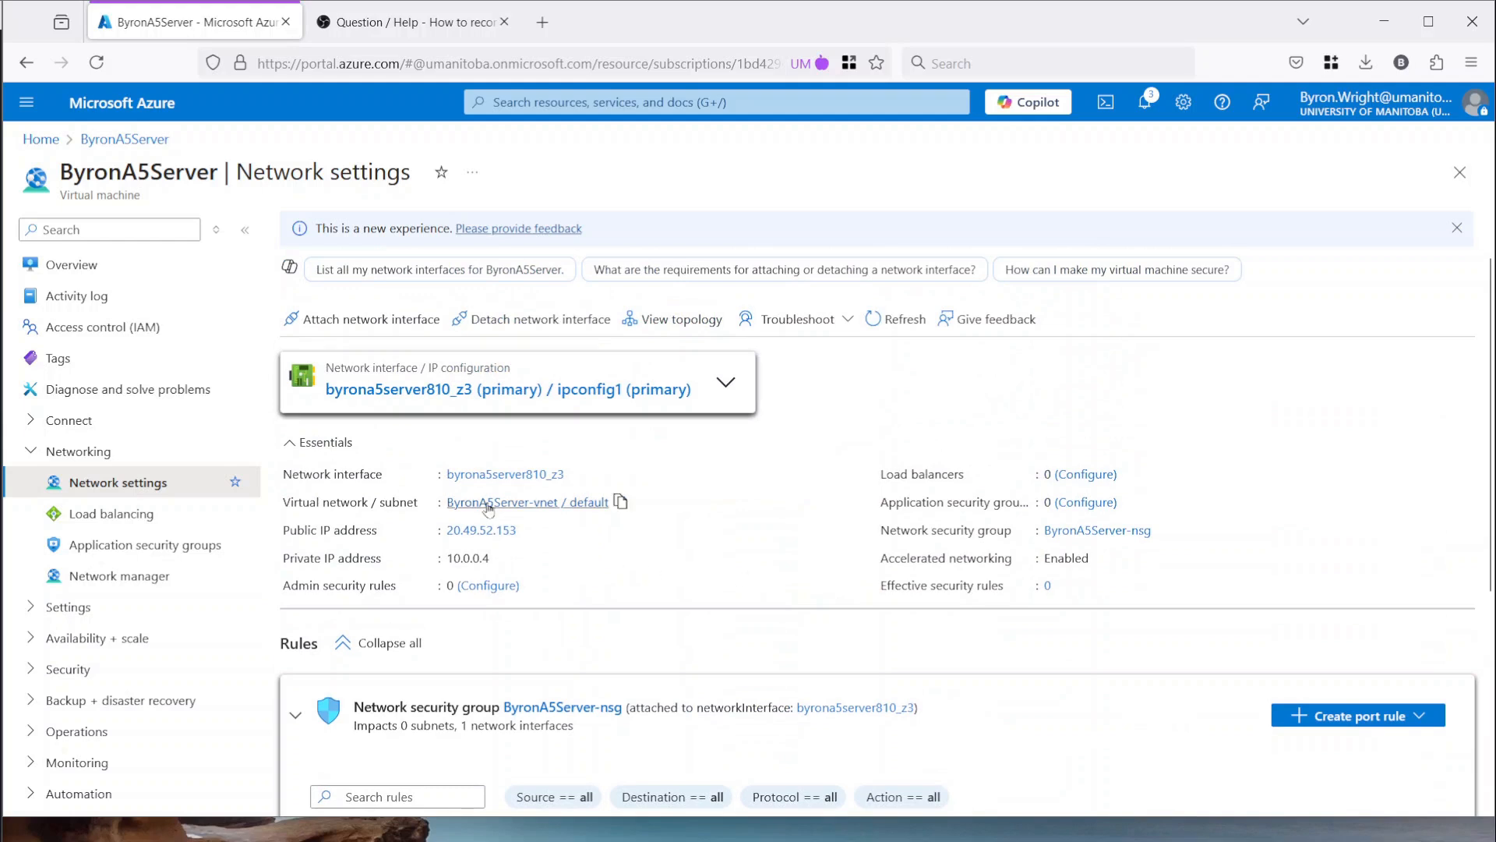
- Check the address allocation of ipconfig1 on network interface byrona5server810_z3 and close its configuration without changes
{"action": "left_click", "coordinate": [485, 475]}
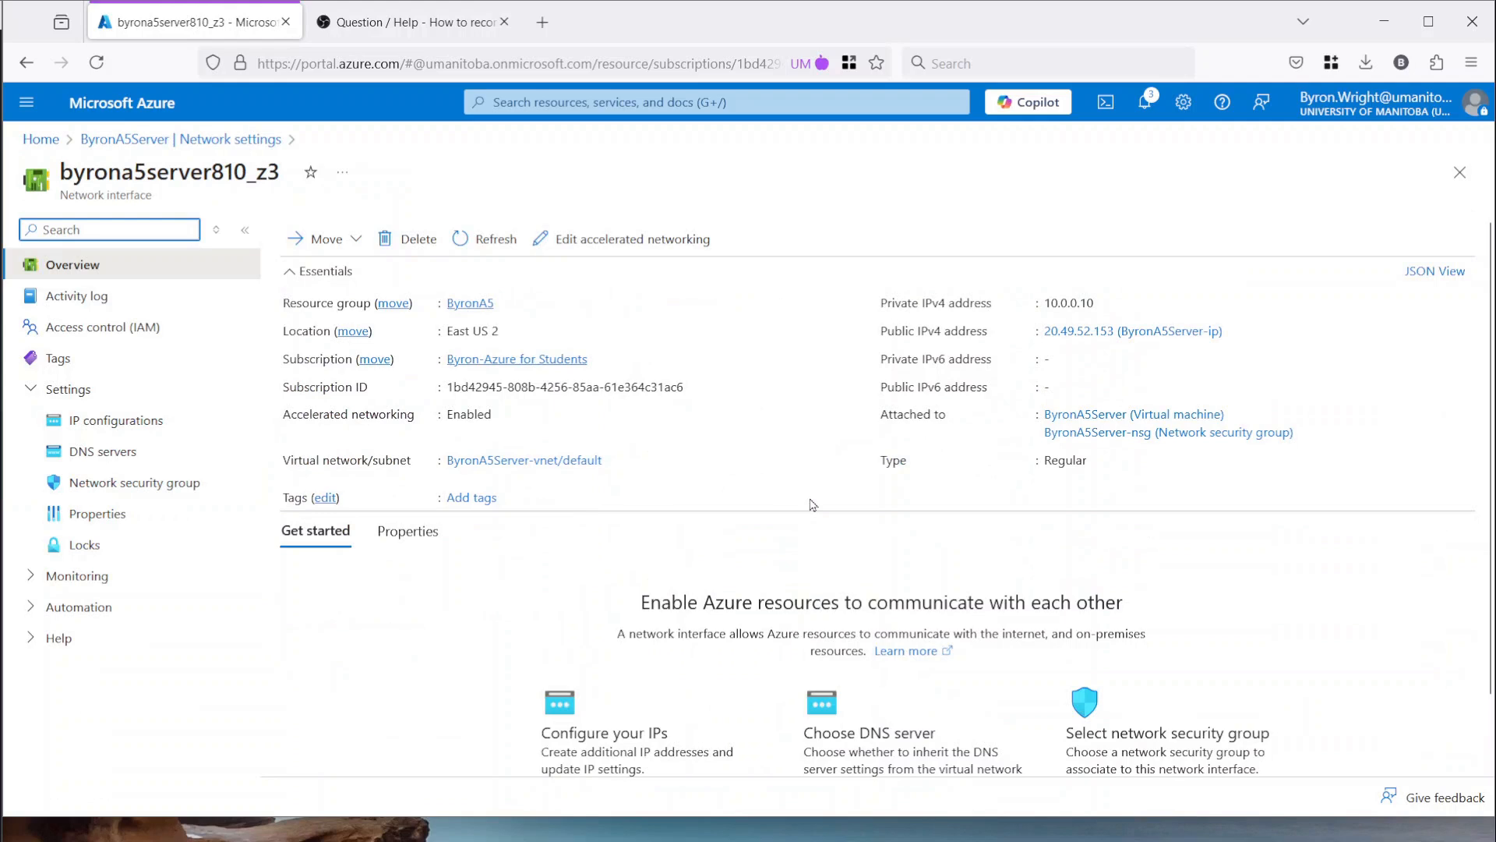
{"action": "scroll", "coordinate": [785, 515], "scroll_direction": "down", "scroll_amount": 1}
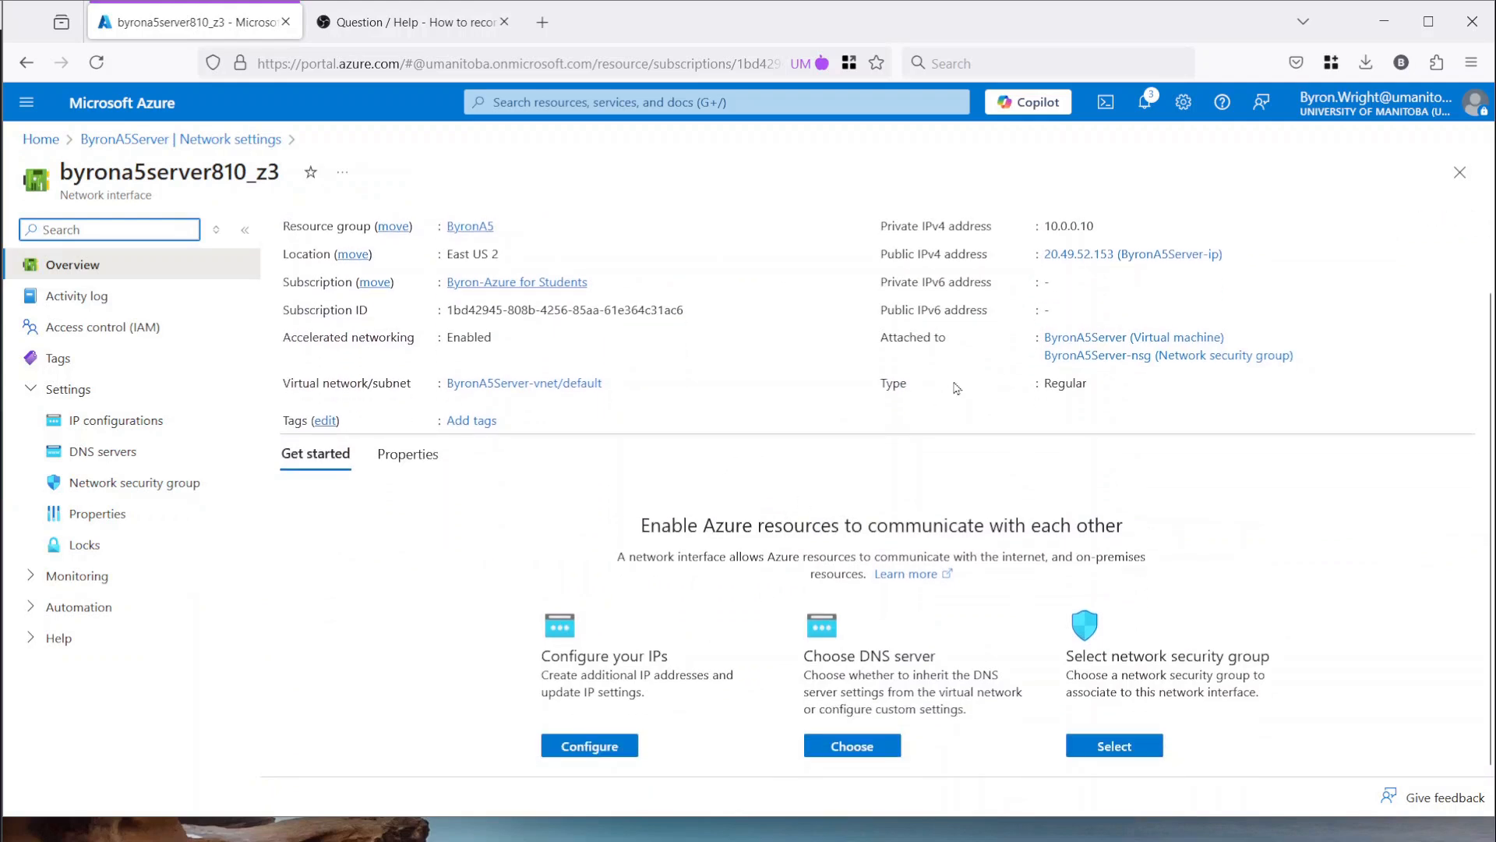
{"action": "left_click", "coordinate": [564, 746]}
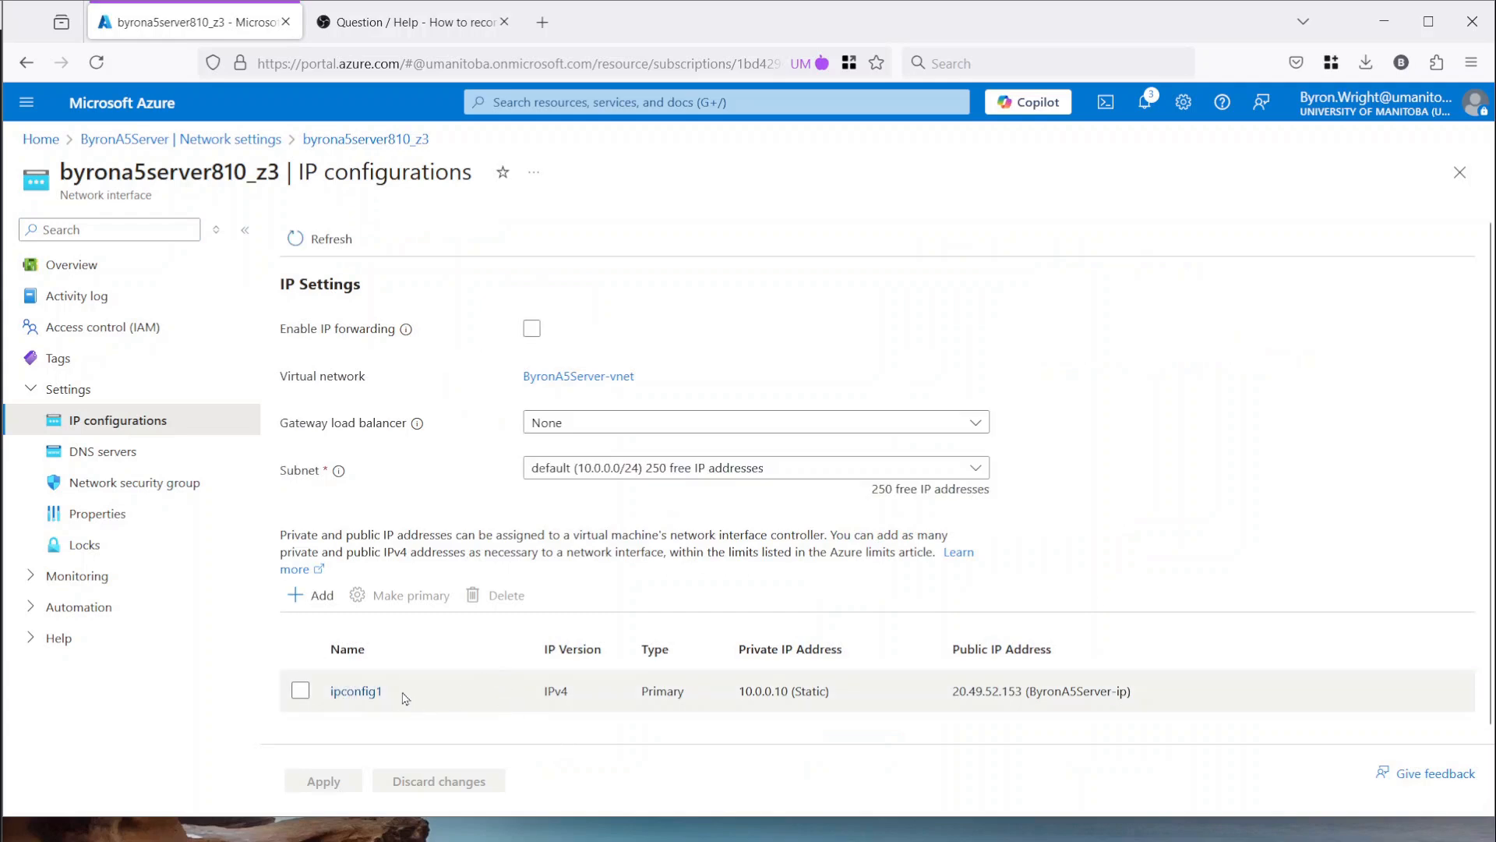
{"action": "left_click", "coordinate": [364, 692]}
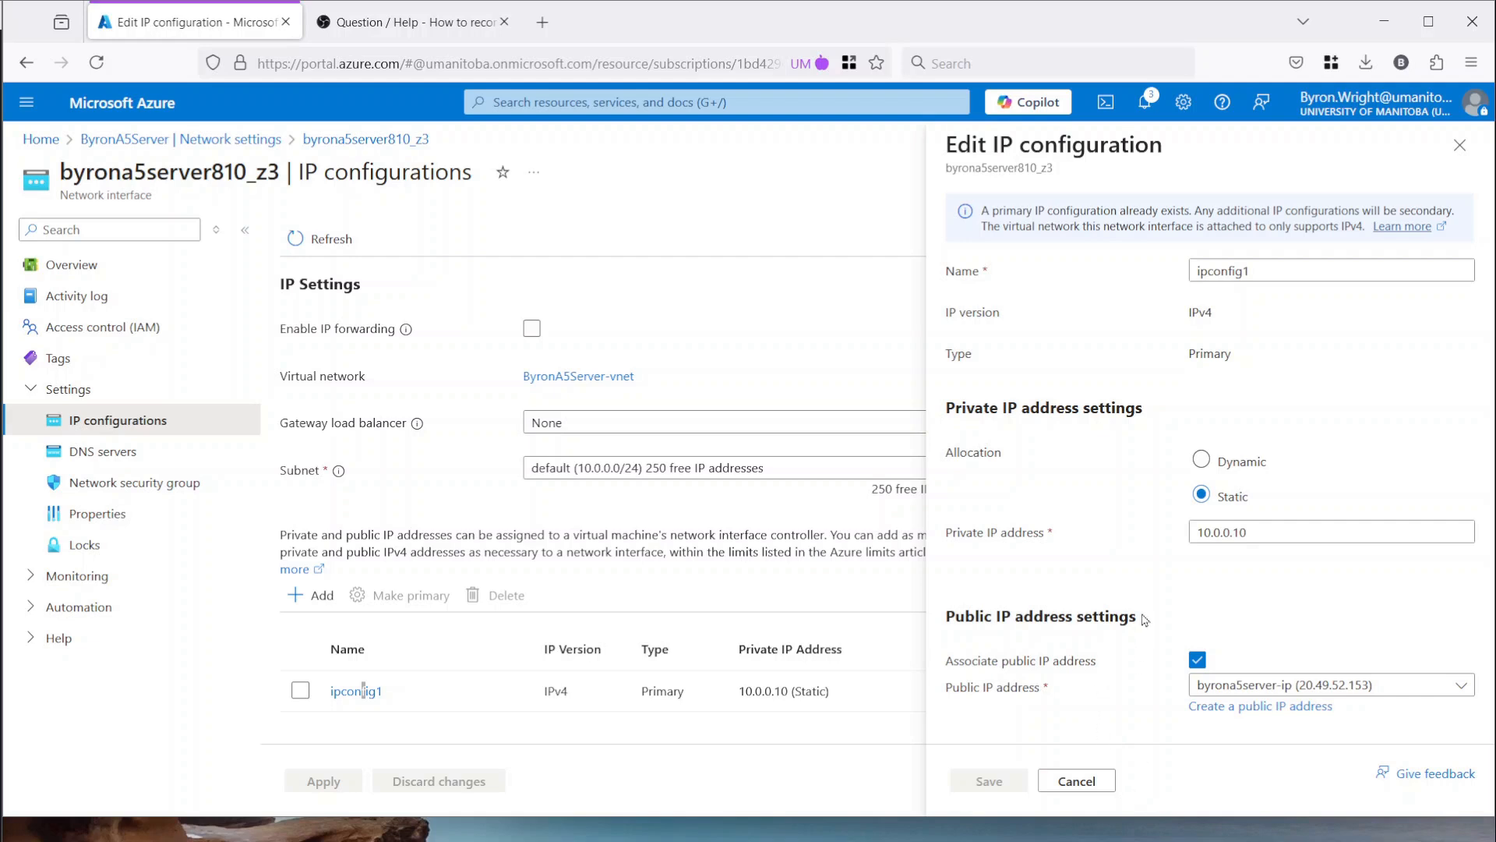
{"action": "left_click", "coordinate": [1078, 782]}
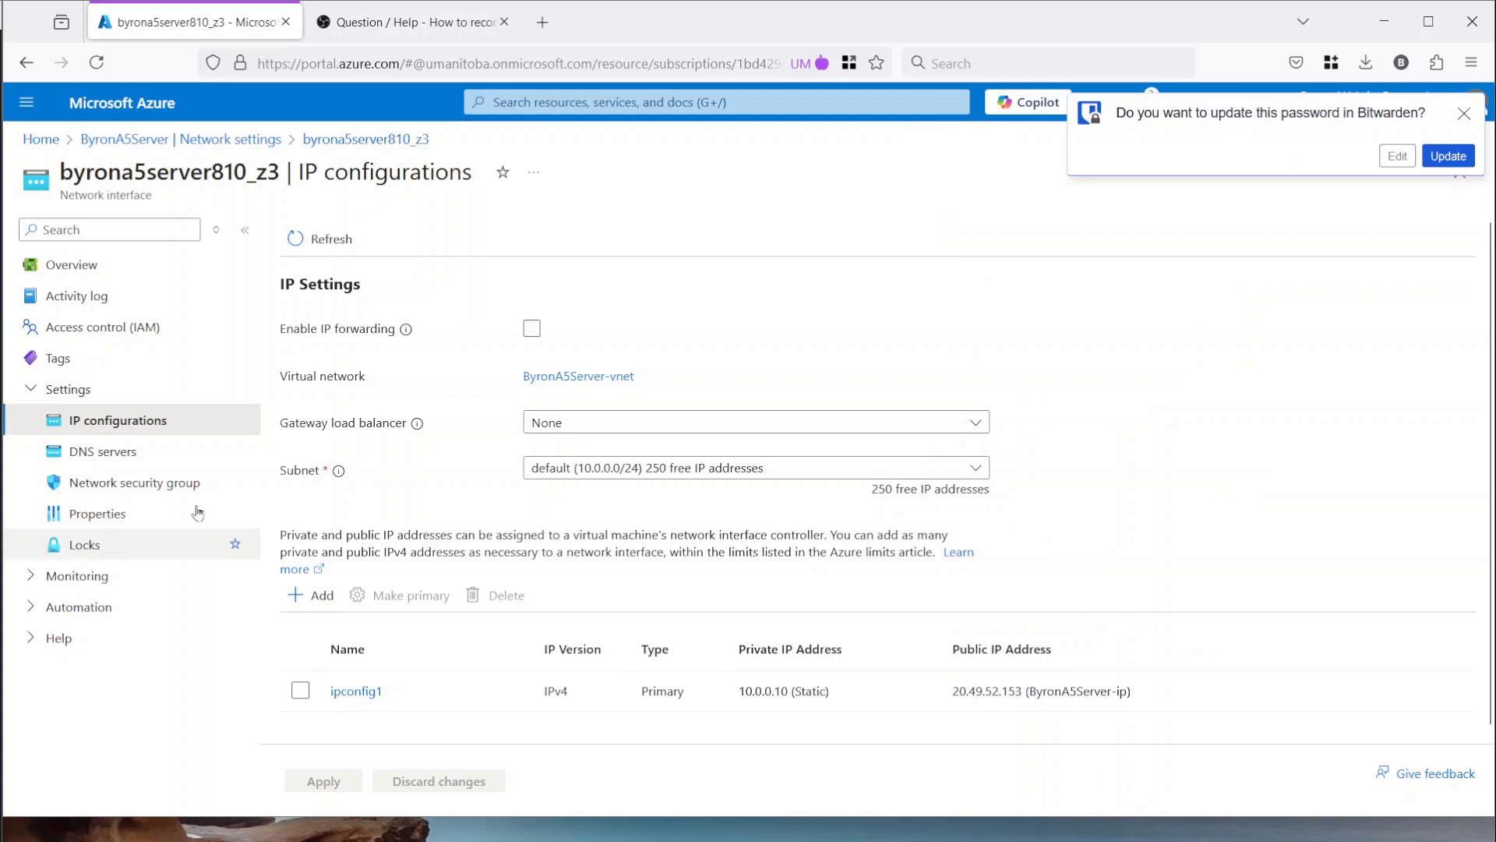
- Set the network interface's DNS servers to Custom with address 10.0.0.10 and save the change
{"action": "left_click", "coordinate": [117, 451]}
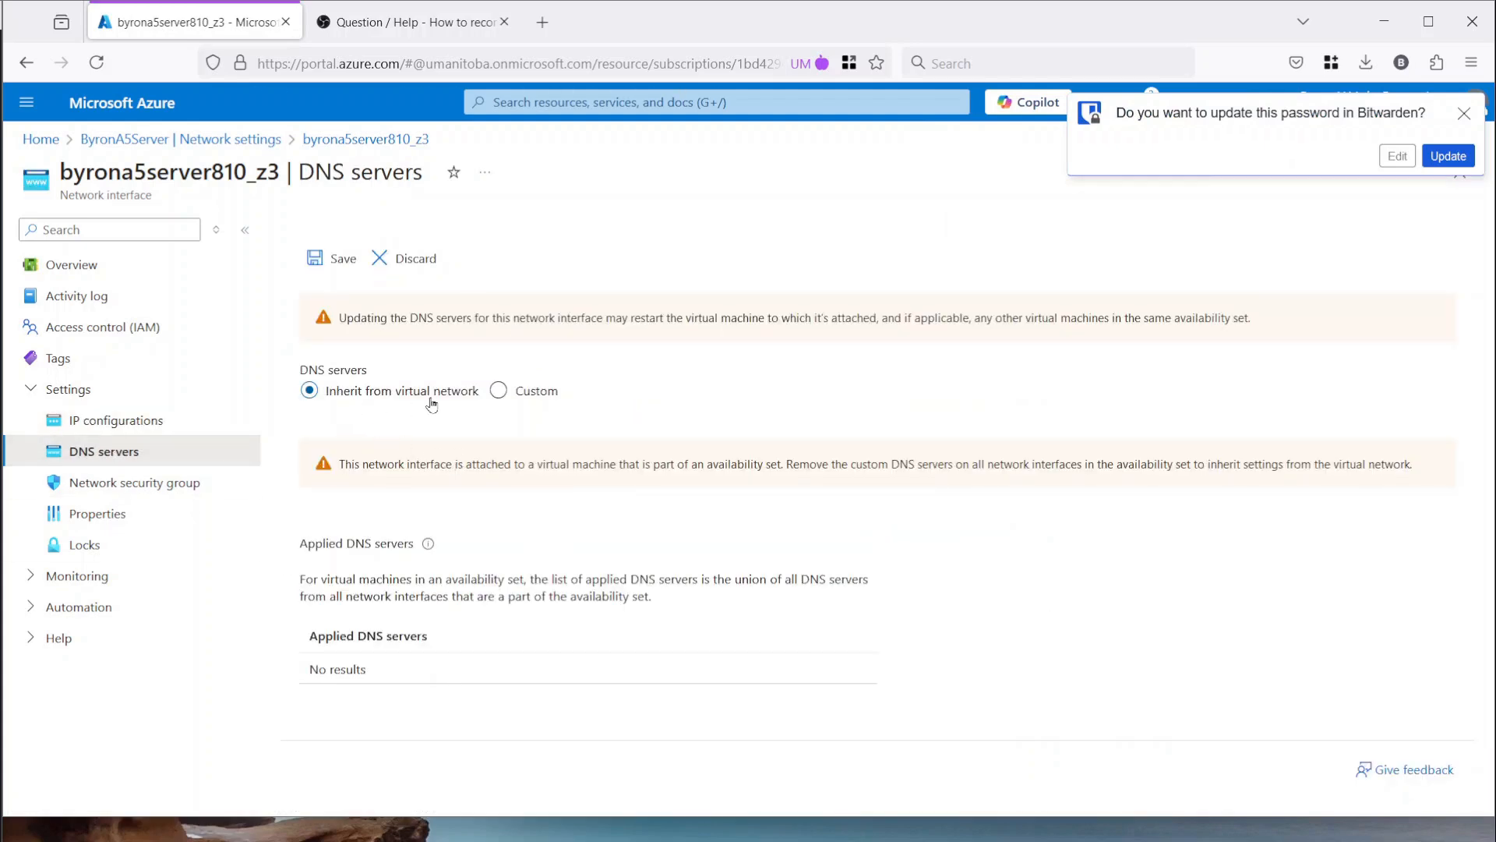
{"action": "left_click", "coordinate": [499, 392]}
{"action": "left_click", "coordinate": [436, 471]}
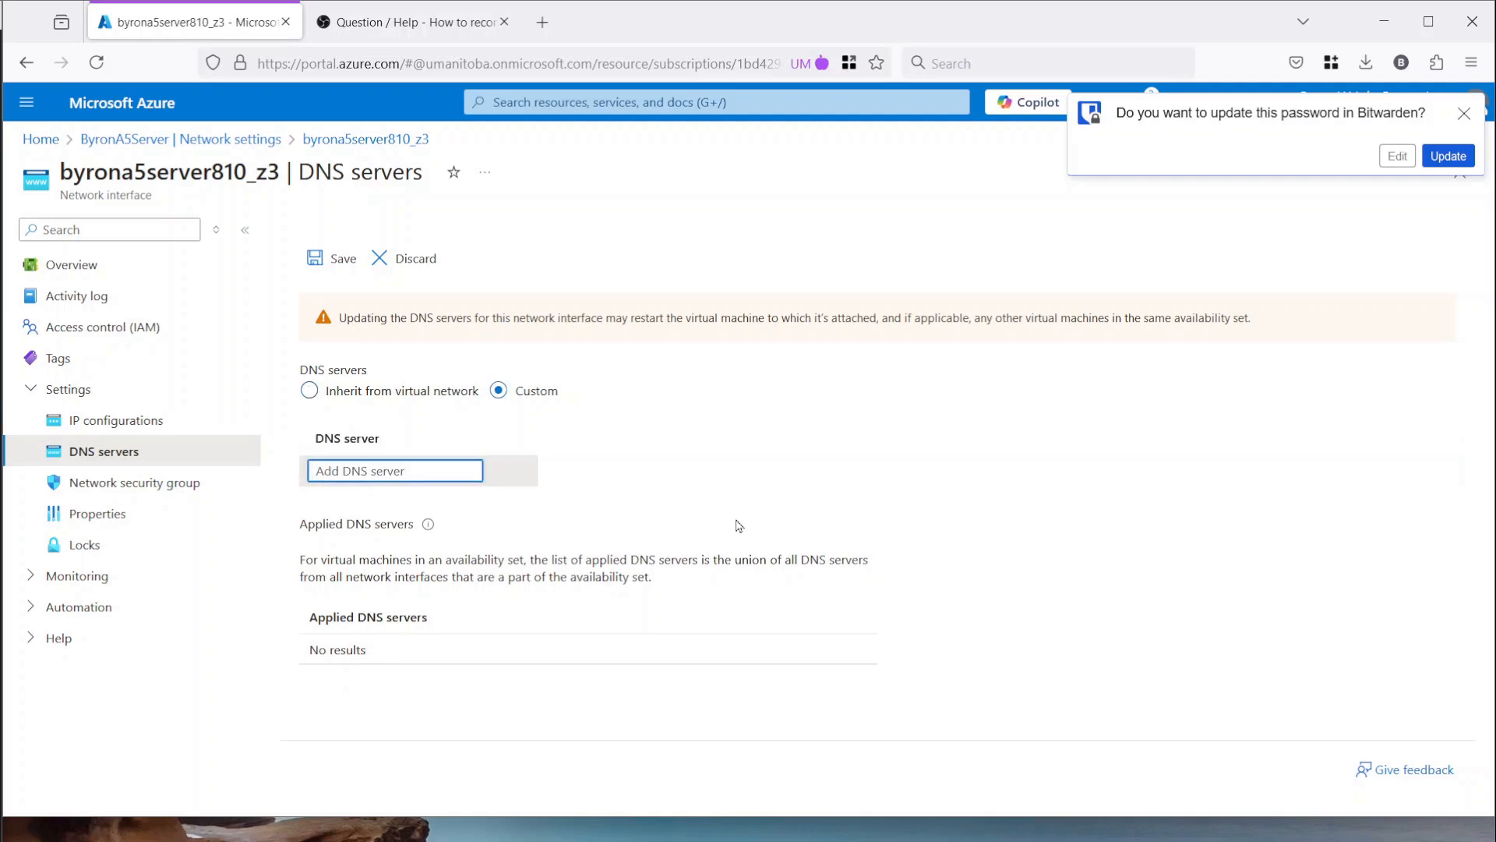
{"action": "type", "text": "10.0"}
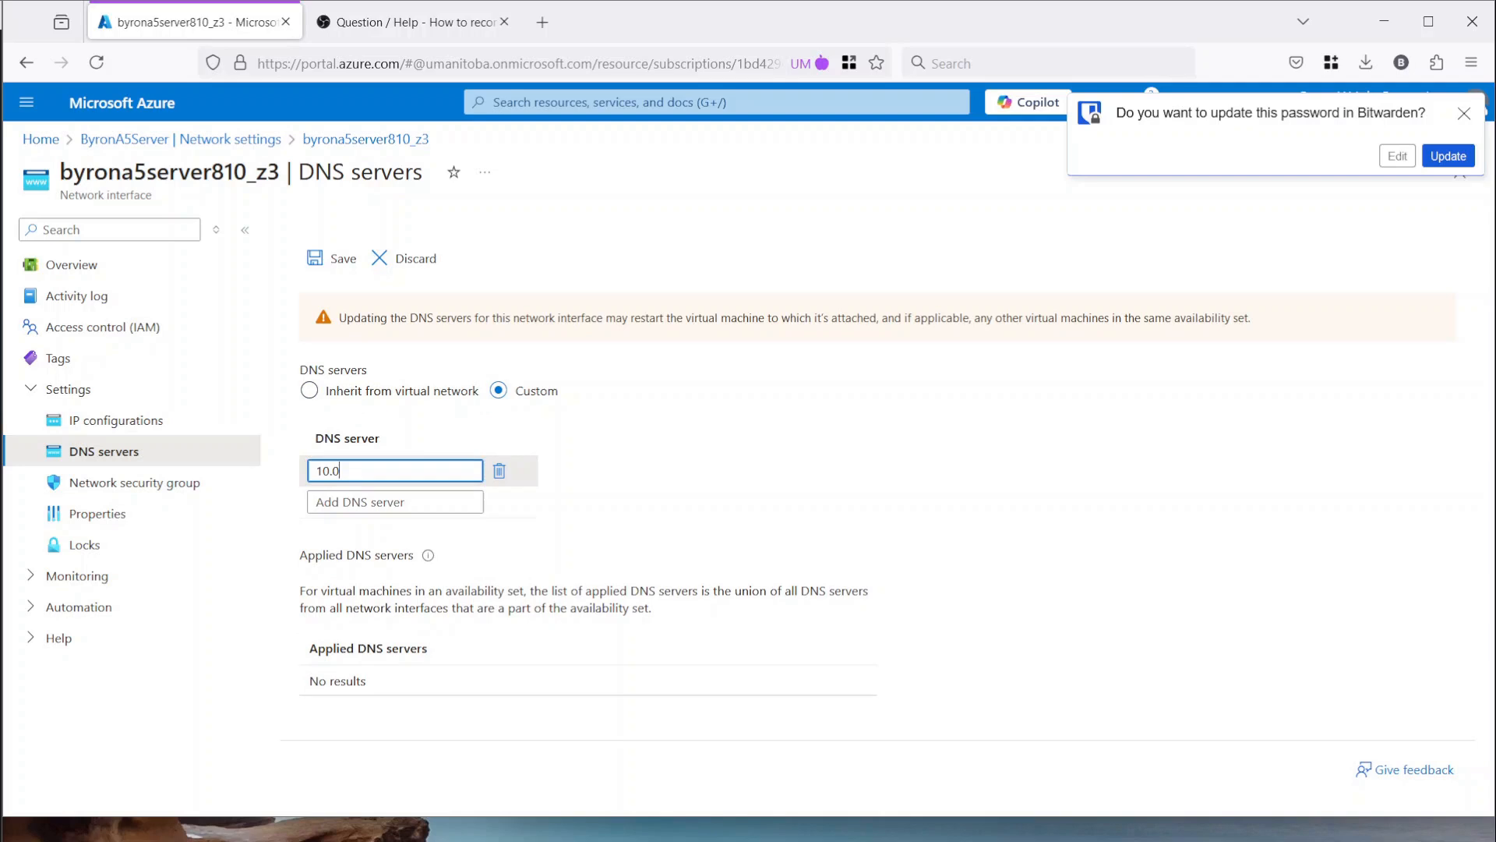
{"action": "type", "text": ".0.10"}
{"action": "left_click", "coordinate": [938, 582]}
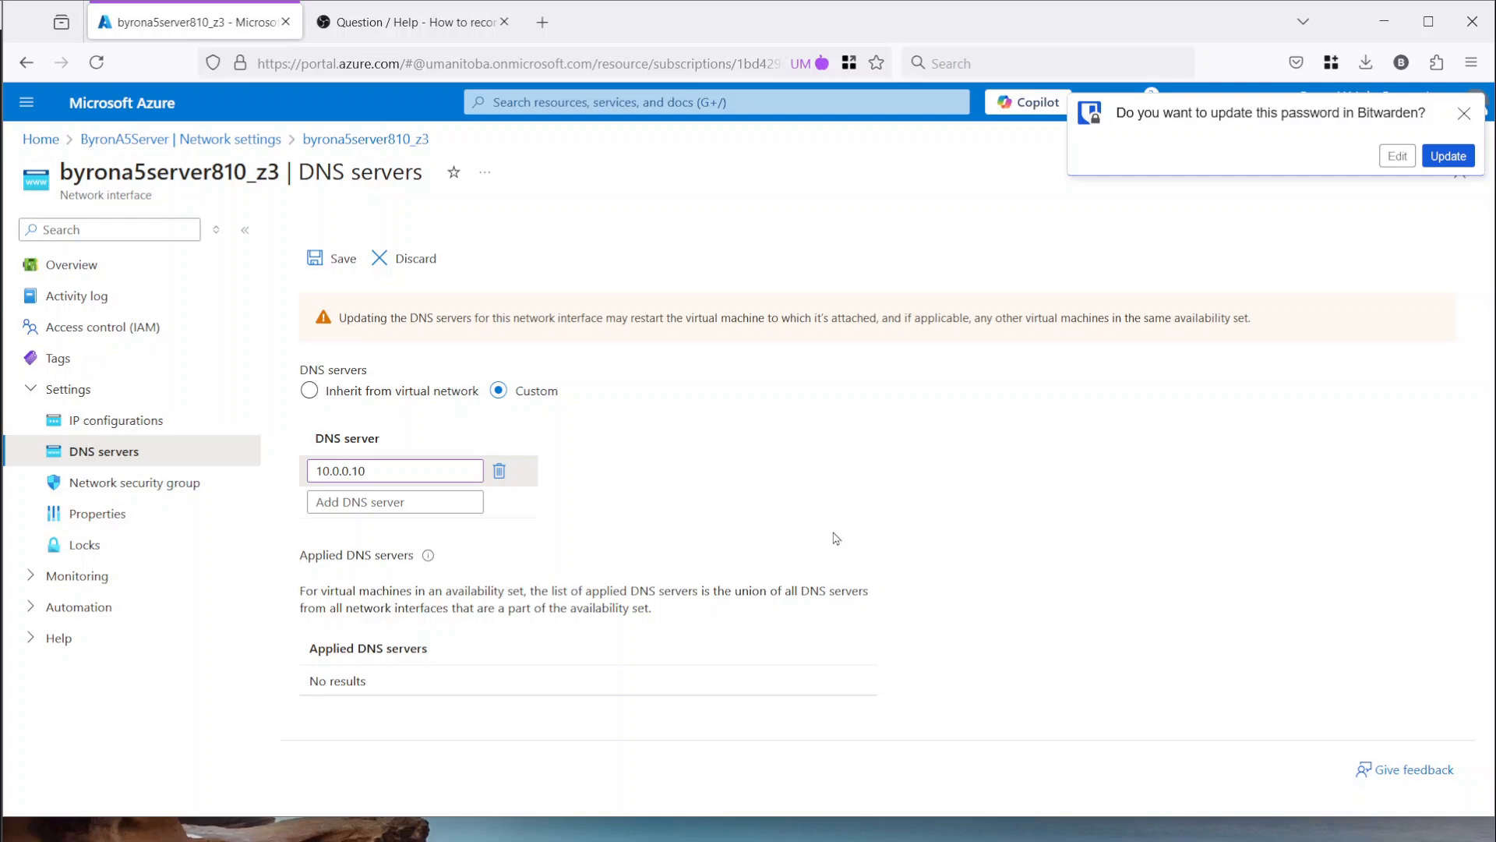
{"action": "left_click", "coordinate": [319, 258]}
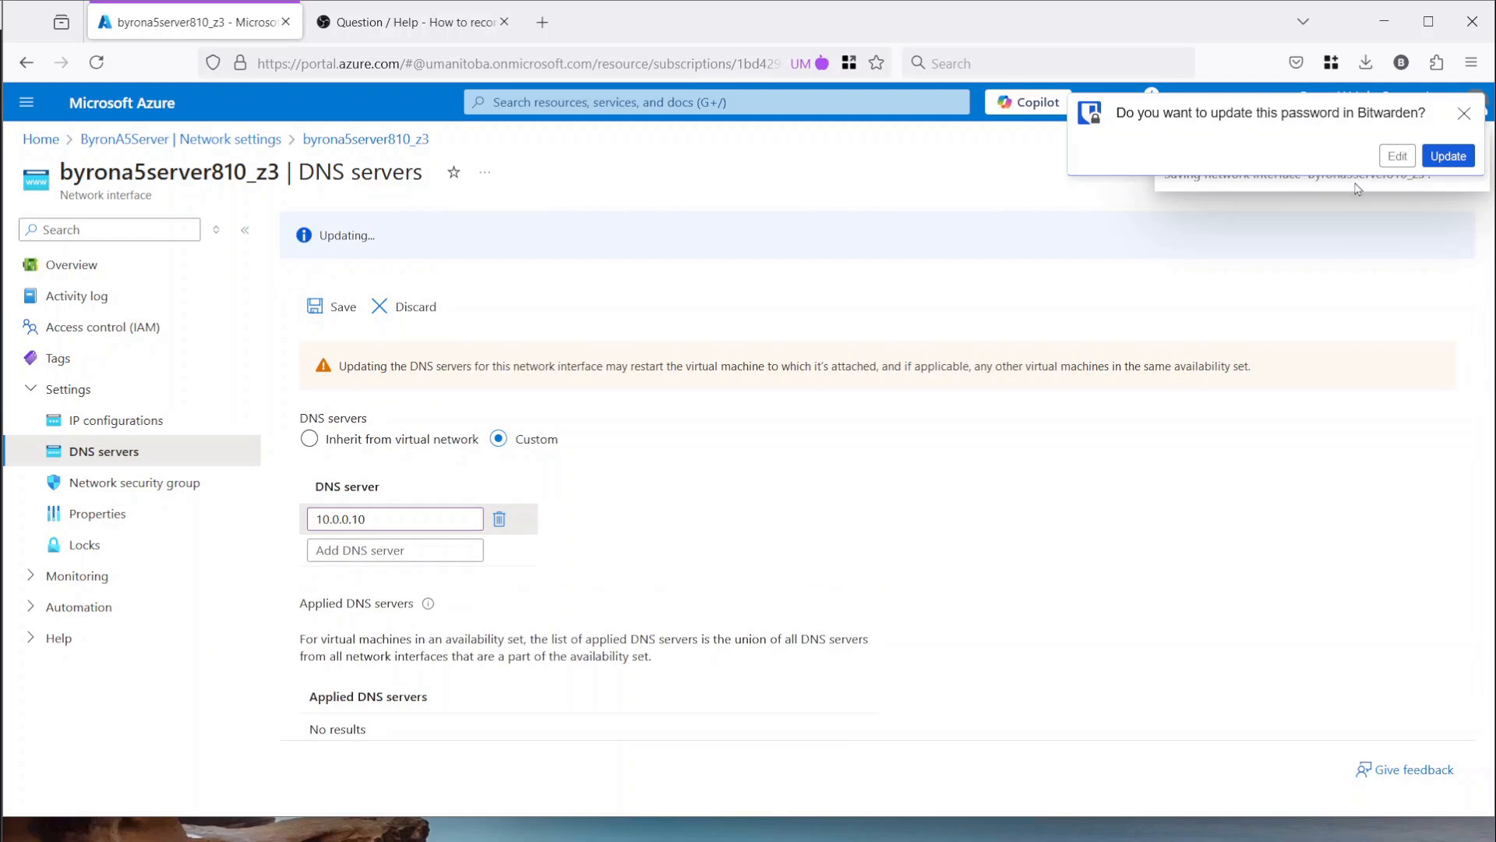
- Dismiss the Bitwarden password prompt, then renew the server's DHCP lease with ipconfig /renew in PowerShell in the Remote Desktop session
{"action": "left_click", "coordinate": [1465, 114]}
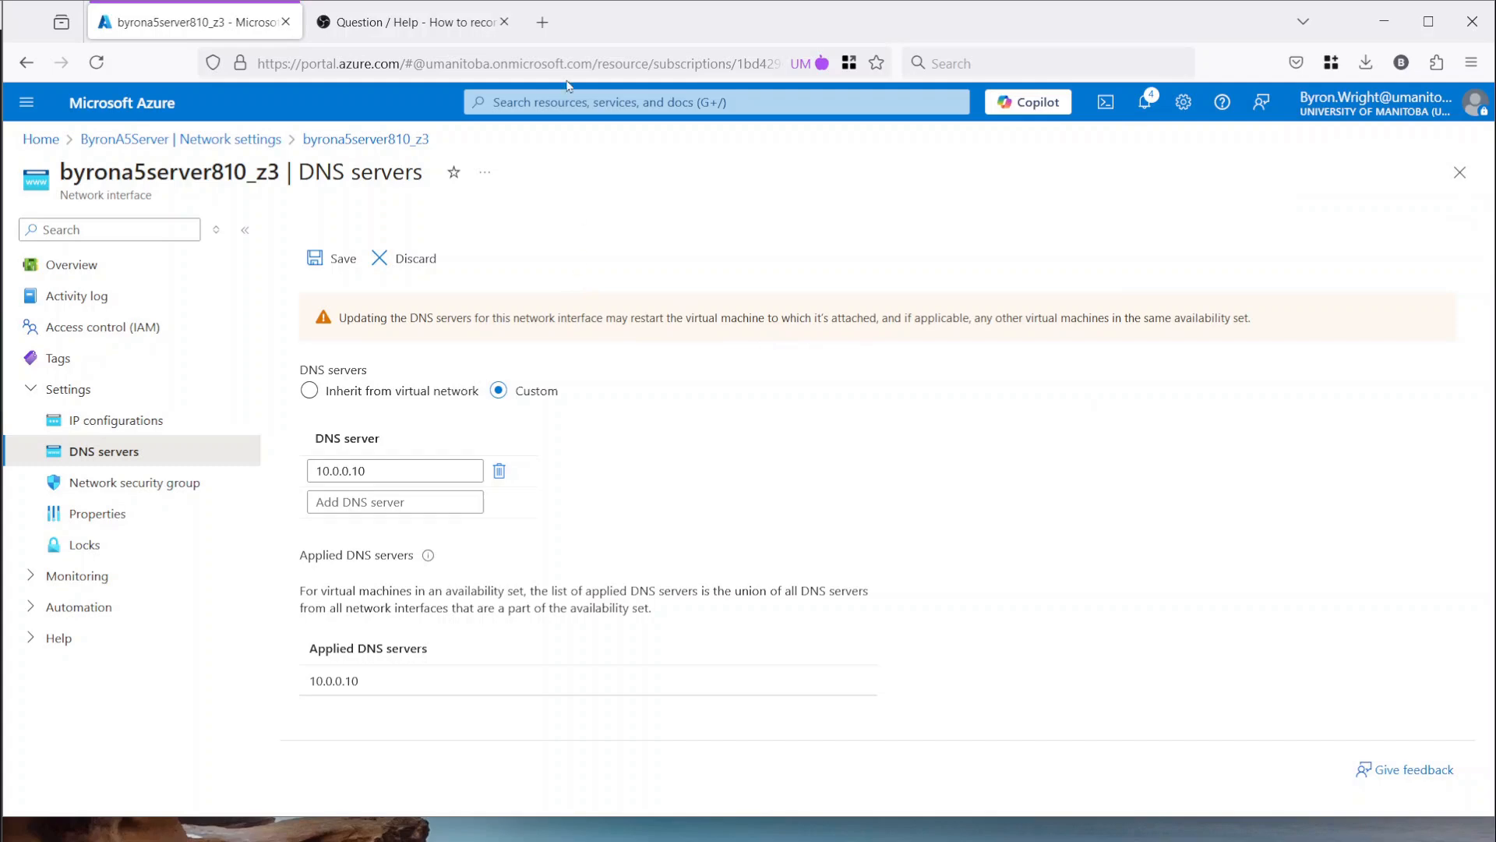
{"action": "left_click", "coordinate": [505, 22]}
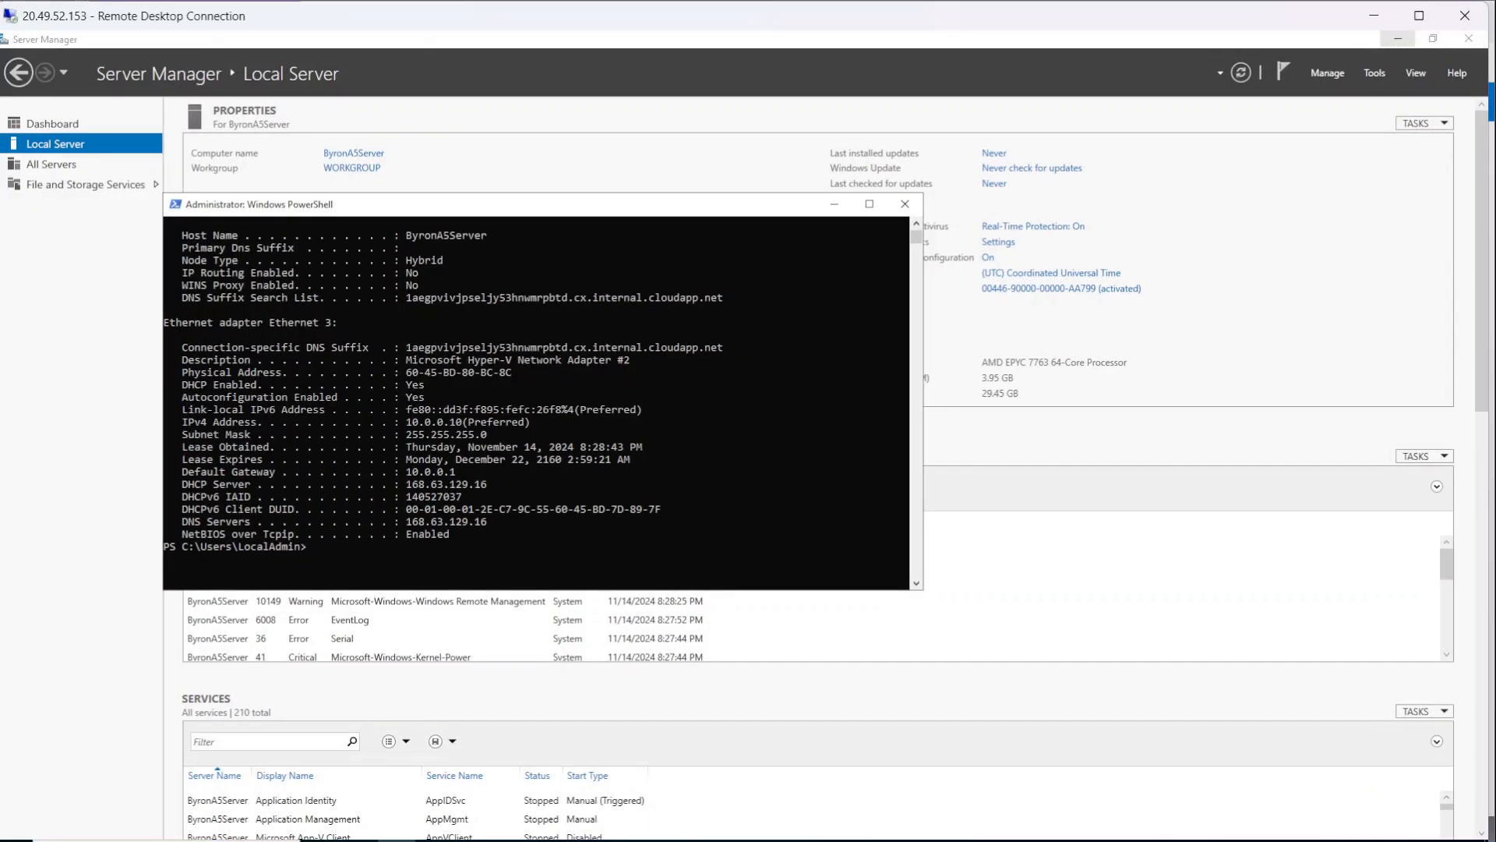
{"action": "left_click", "coordinate": [538, 560]}
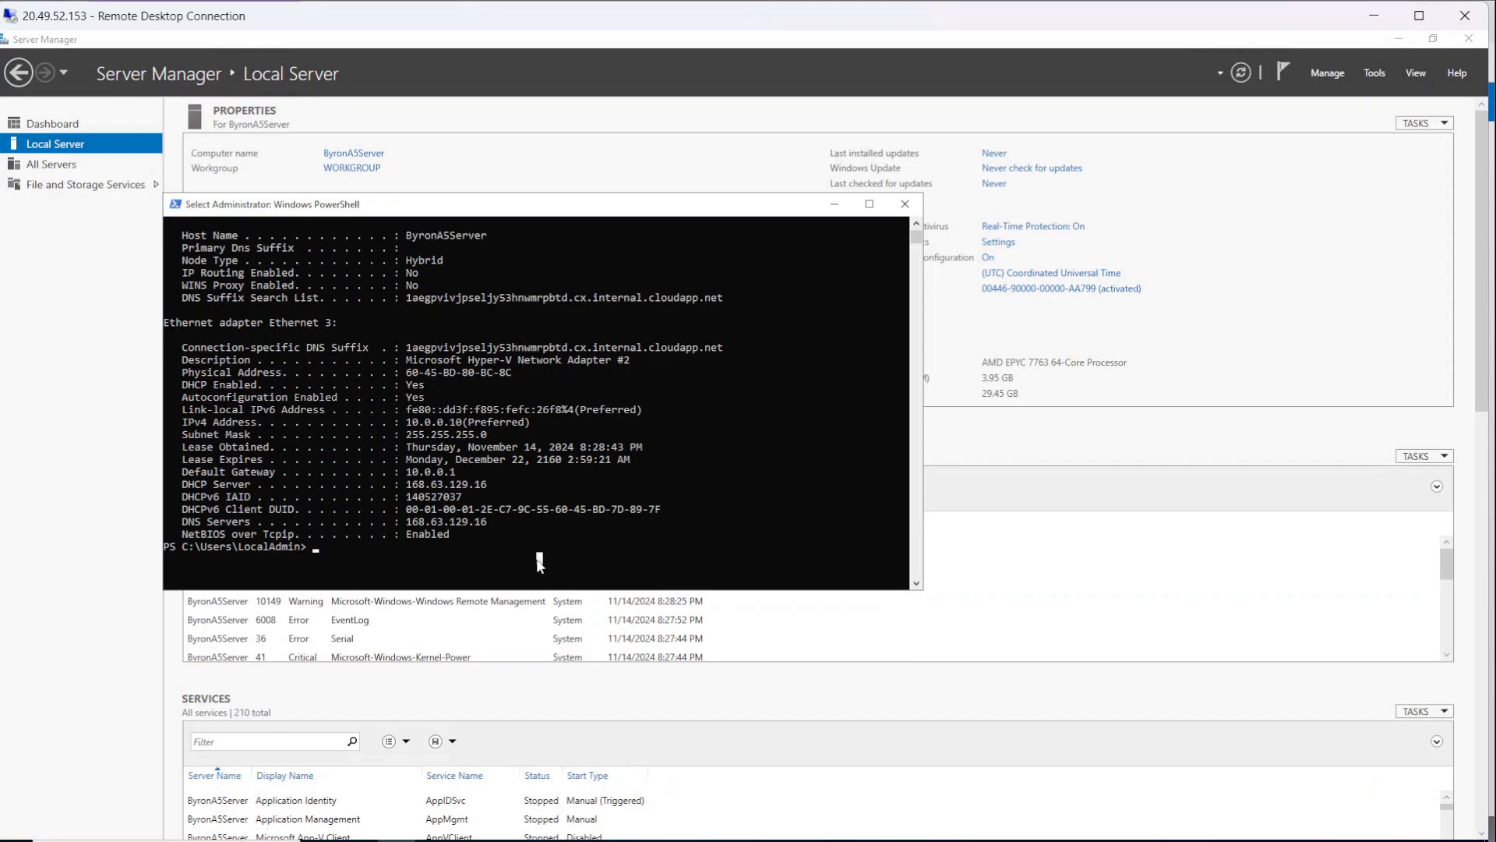
{"action": "type", "text": "ipconfig"}
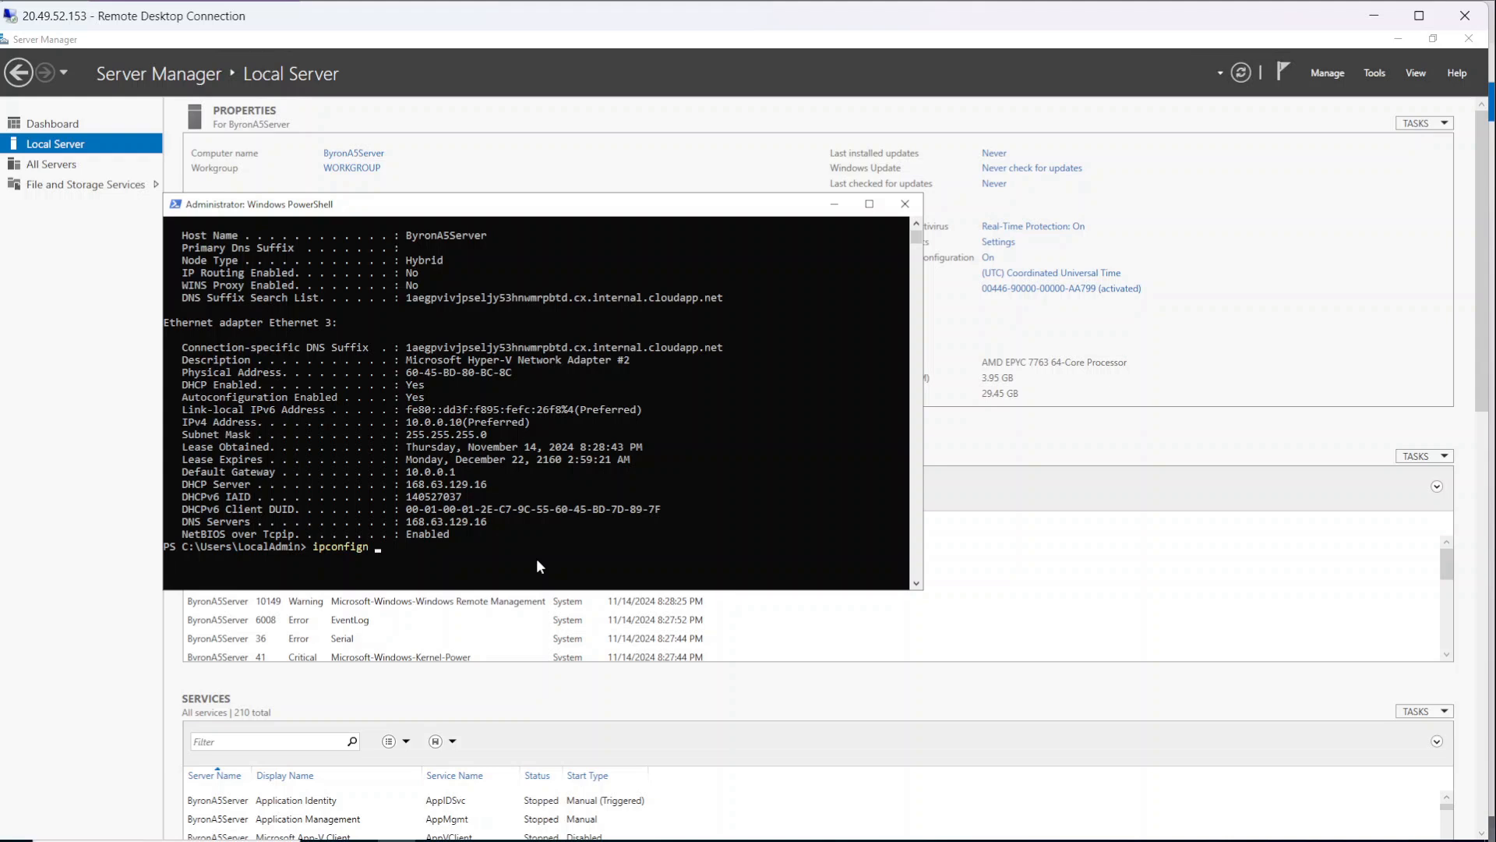
{"action": "type", "text": " /renew"}
{"action": "key", "text": "Return"}
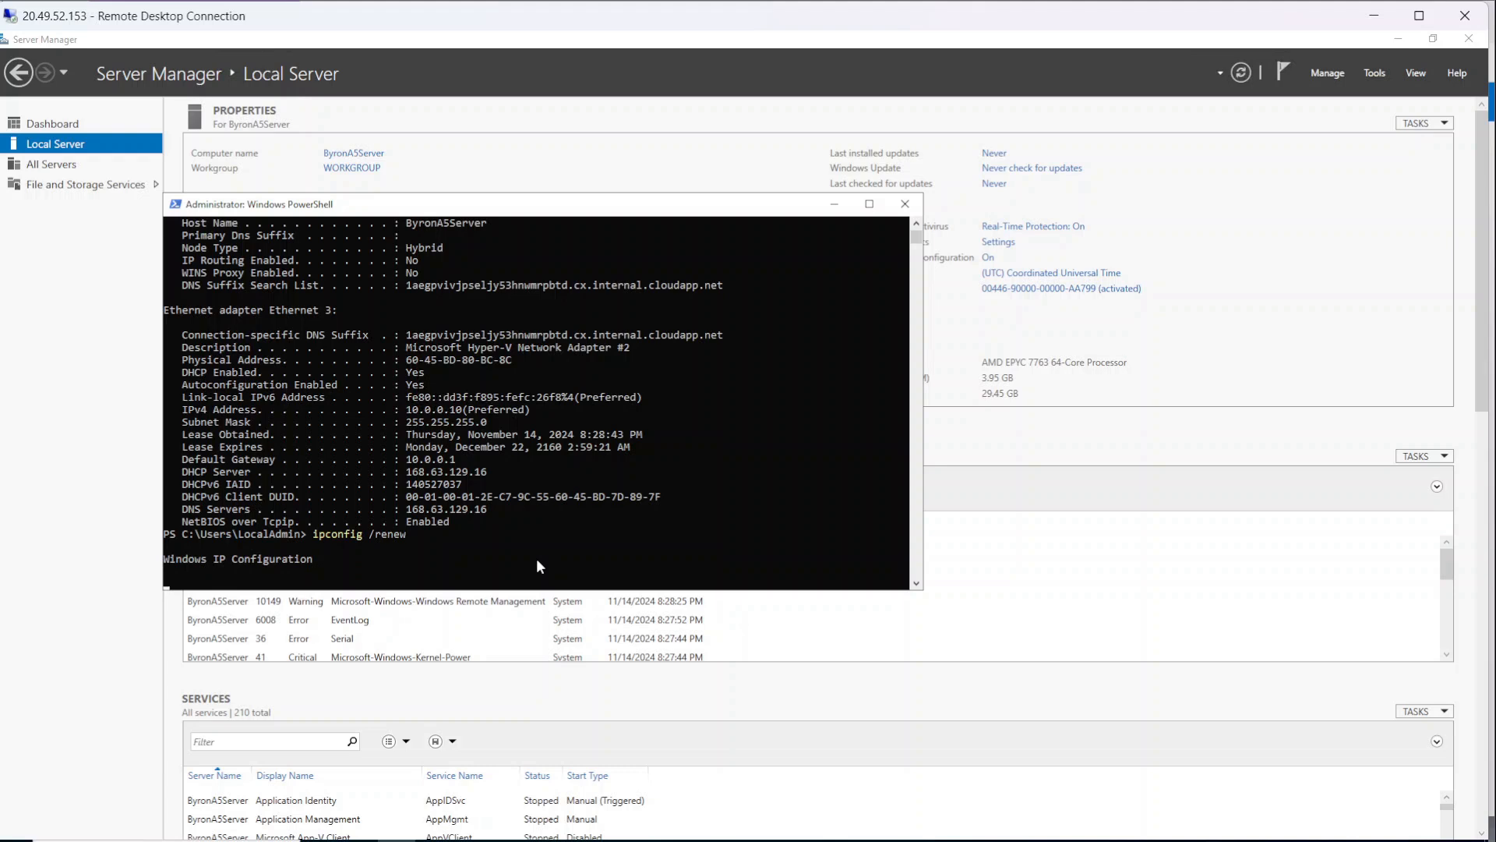
- Run ipconfig /all again to check the server's DNS server setting after the lease renewal
{"action": "key", "text": "Up"}
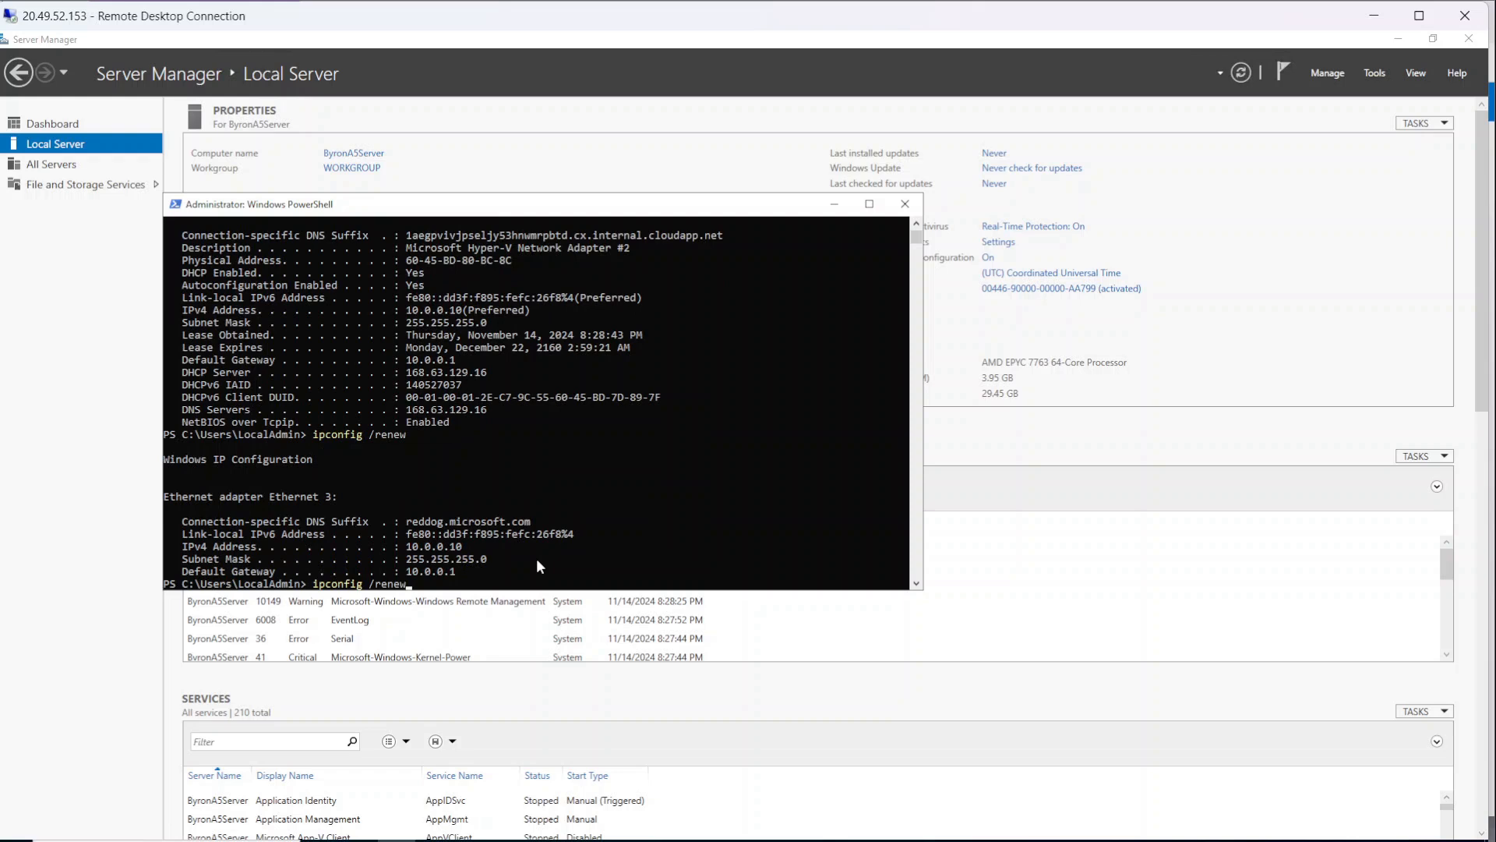
{"action": "key", "text": "Up"}
{"action": "key", "text": "Return"}
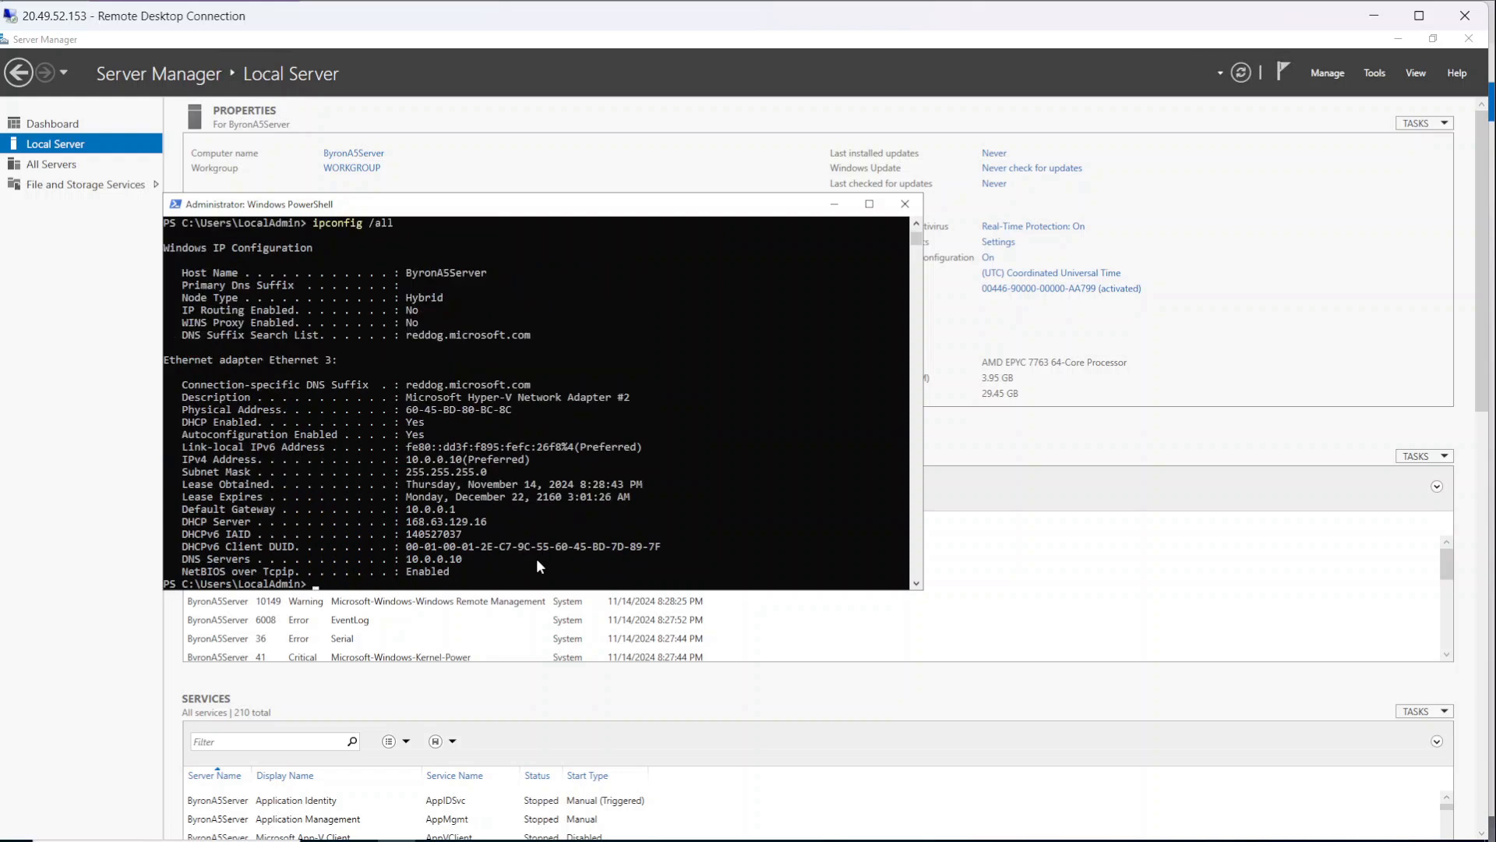